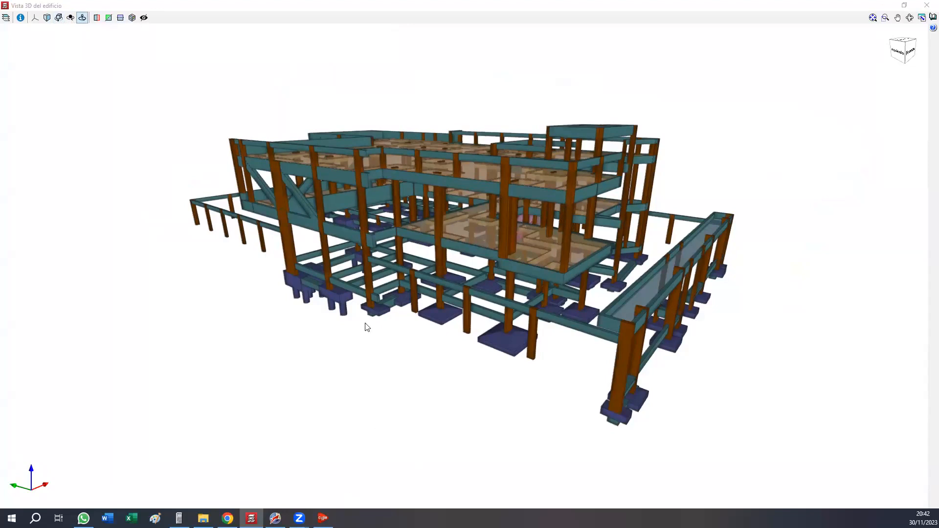
- Examine the building's structural frame in the 3D view from several sides, including the front and the elevated walkway beams
middle_click_drag(353, 316, 437, 363)
left_click_drag(321, 441, 529, 88)
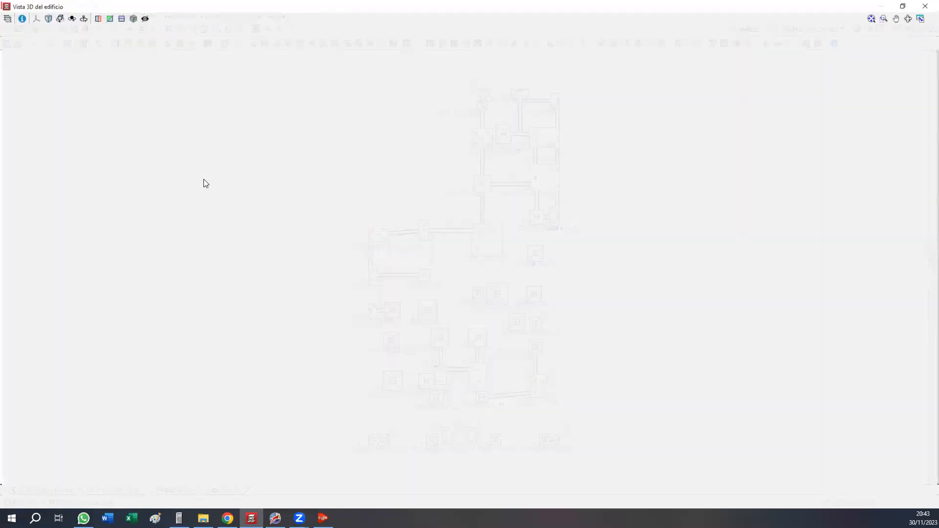
left_click_drag(211, 181, 294, 84)
scroll(356, 267, "up", 3)
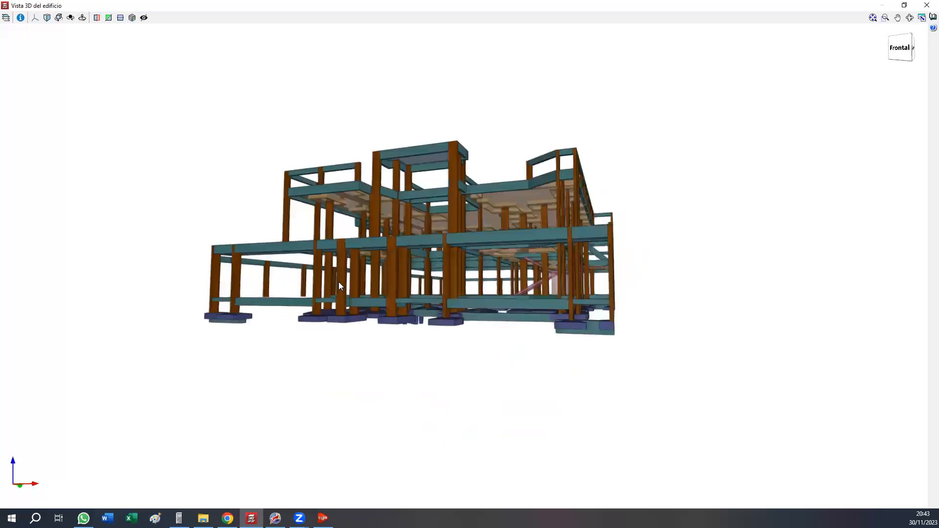
left_click_drag(356, 267, 282, 316)
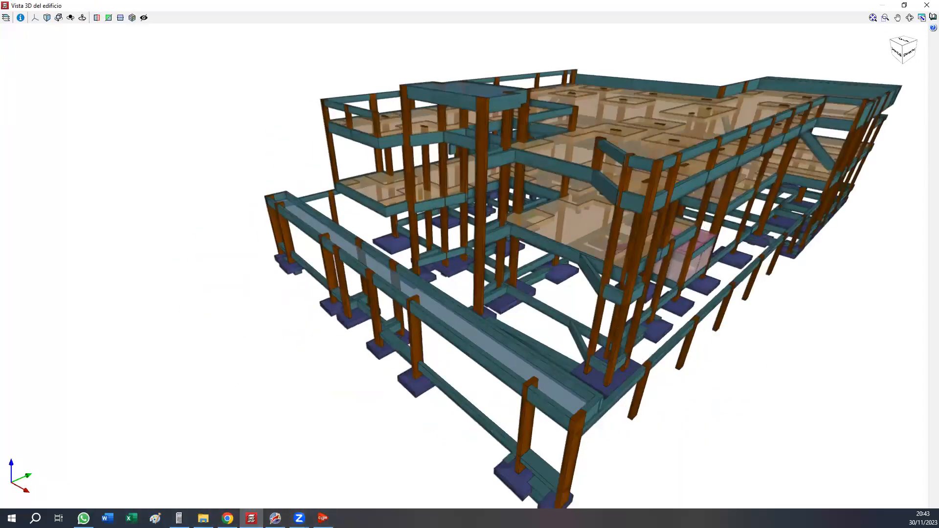
- Switch to the SketchUp house model and examine the rear courtyard, the terraces and the dark cantilevered upper volume
key("alt+Tab")
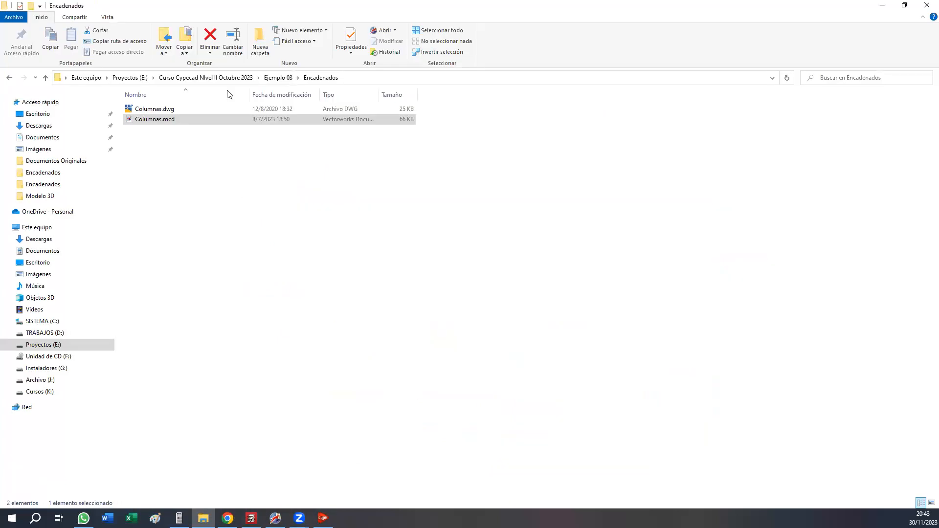
key("alt+Tab")
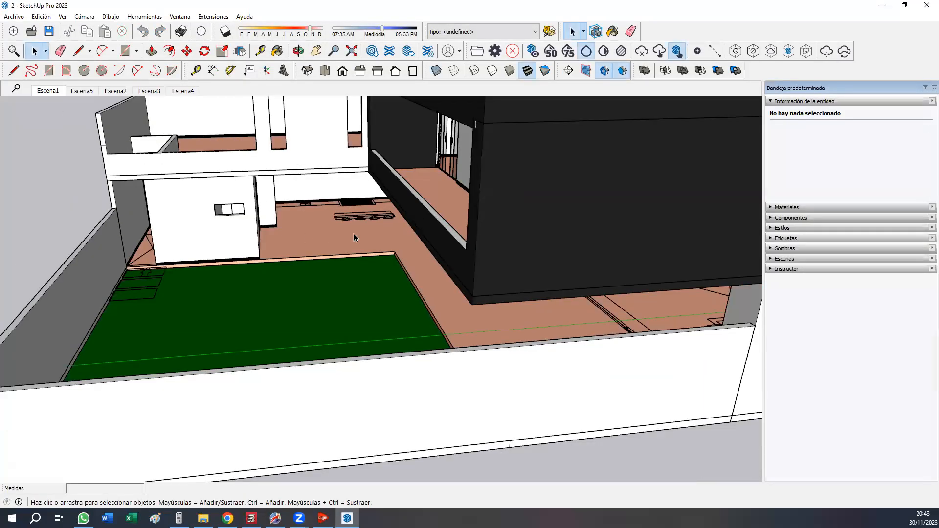
scroll(356, 238, "down", 5)
middle_click_drag(325, 252, 347, 212)
scroll(594, 126, "up", 5)
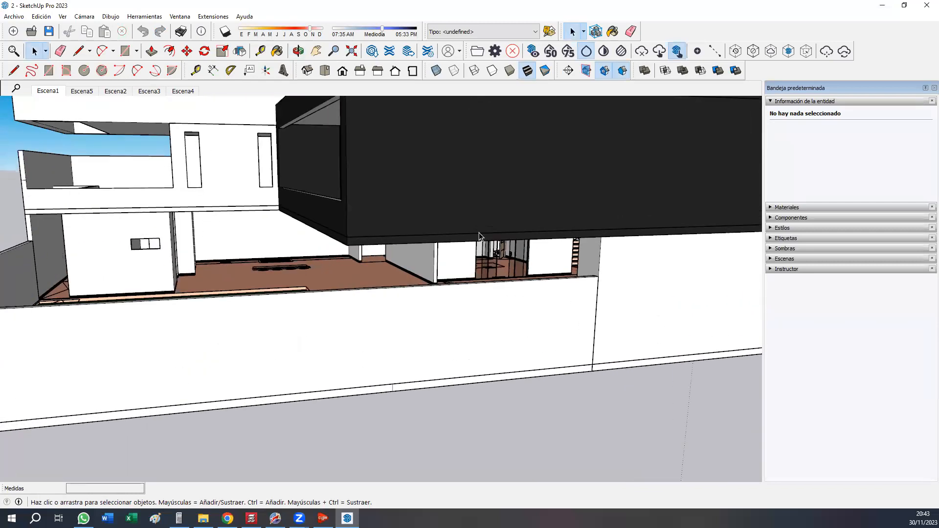
middle_click_drag(337, 253, 236, 236)
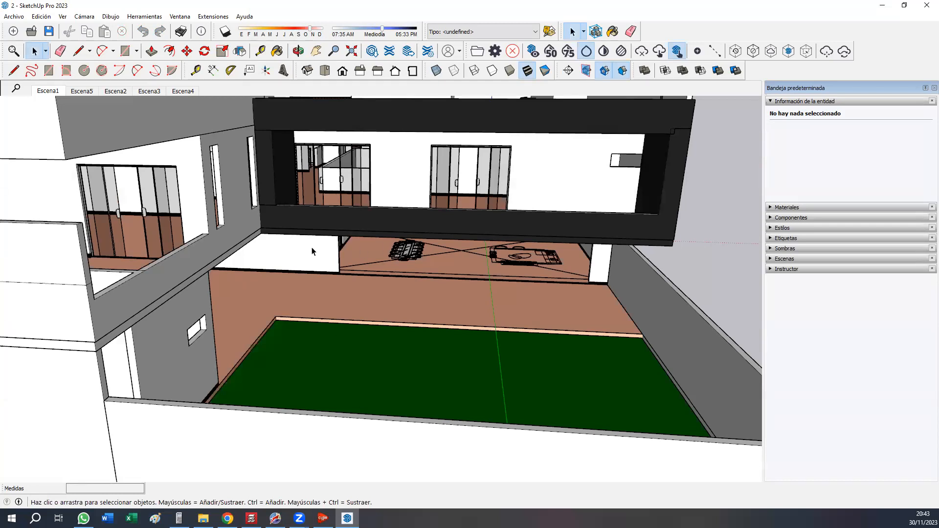
left_click_drag(177, 252, 203, 278)
scroll(212, 277, "up", 5)
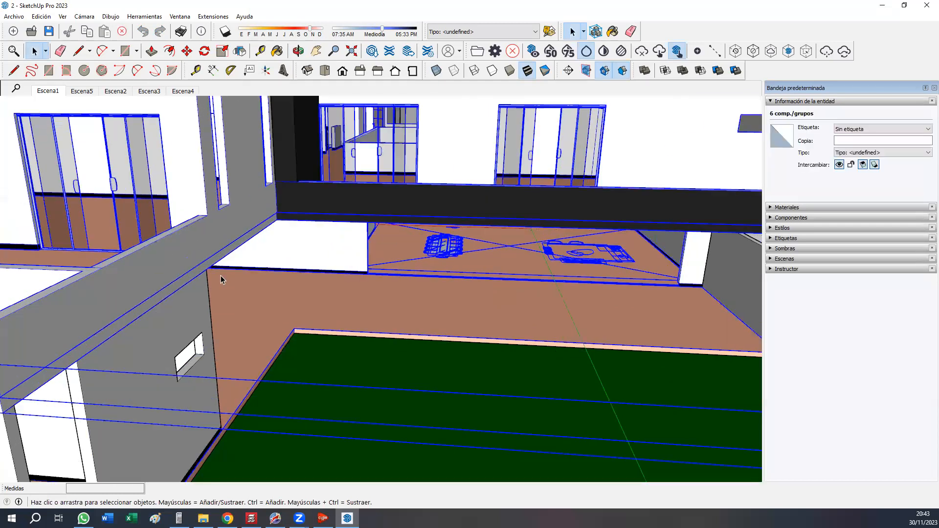
middle_click_drag(207, 274, 182, 177)
middle_click_drag(278, 204, 404, 203)
scroll(404, 203, "down", 5)
middle_click_drag(323, 206, 124, 177)
scroll(124, 177, "down", 1)
scroll(192, 206, "up", 2)
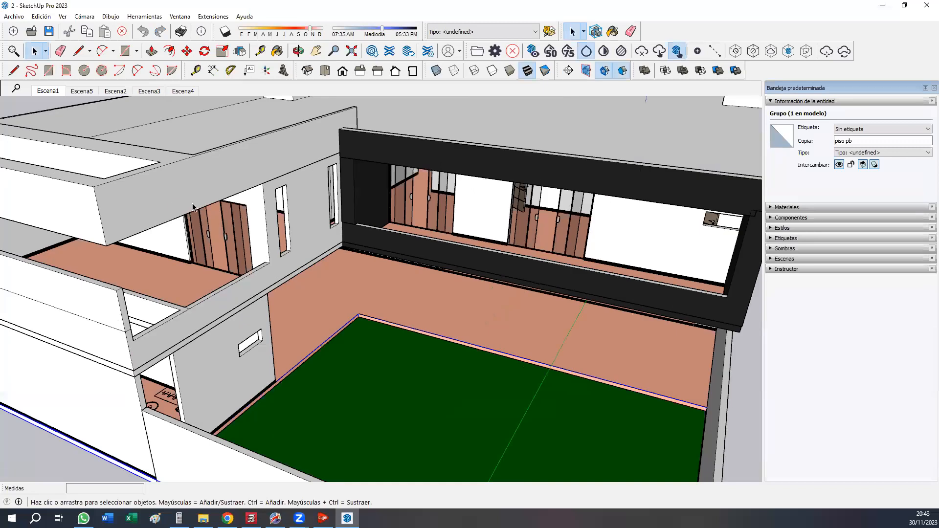
- Compare with the CYPECAD structural view, then return to SketchUp and examine the front facade around the concrete entrance portal
left_click(252, 518)
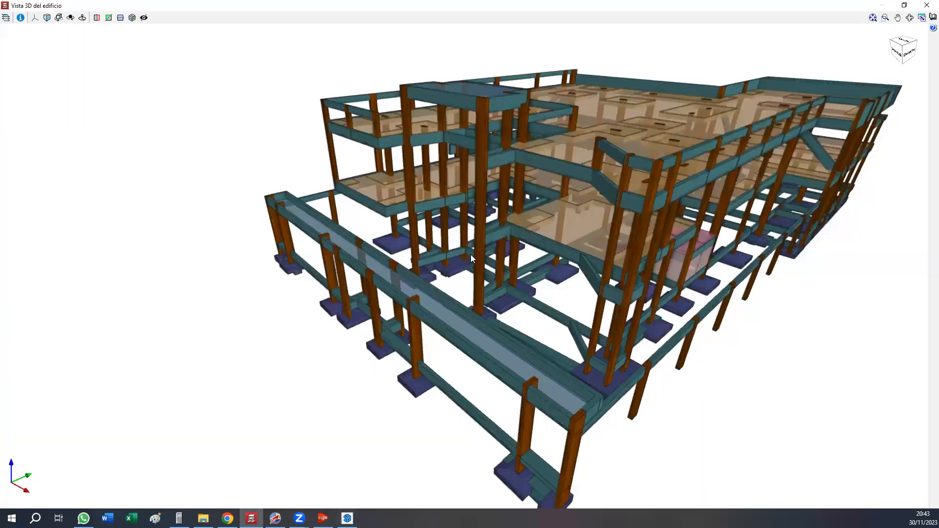
left_click(347, 518)
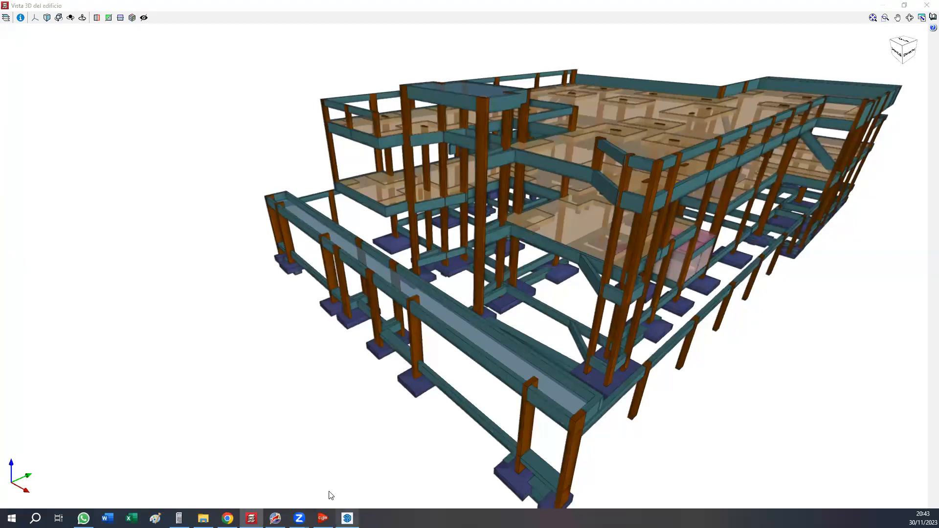
scroll(523, 363, "down", 4)
middle_click_drag(293, 392, 124, 388)
middle_click_drag(705, 323, 352, 343)
scroll(260, 329, "up", 5)
middle_click_drag(264, 233, 349, 233)
scroll(254, 212, "up", 4)
left_click(323, 518)
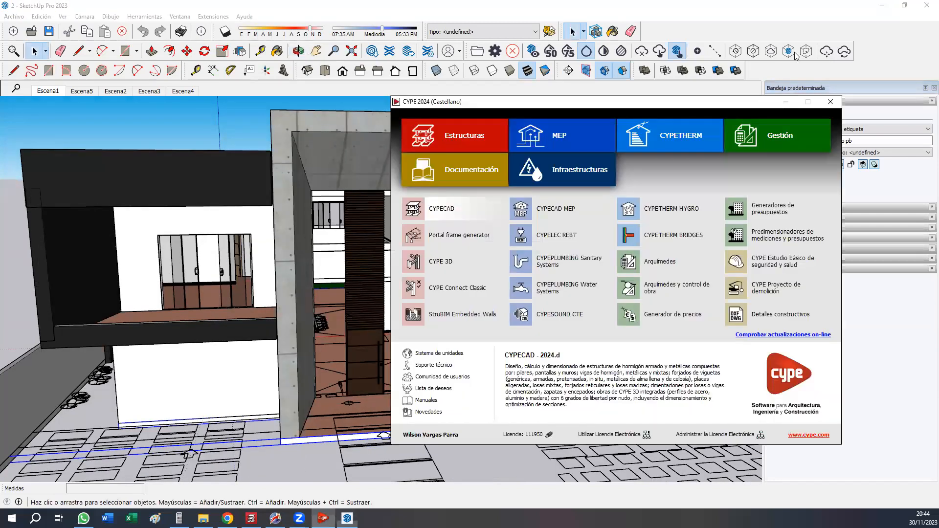
left_click(831, 102)
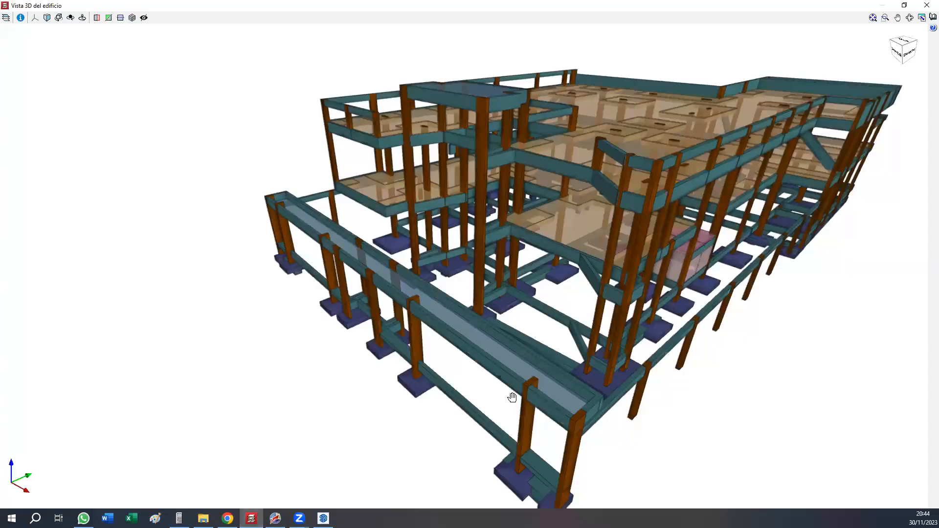
- Switch to the CYPECAD 3D view and examine the tall columns and beams that form the entrance portal
middle_click_drag(513, 397, 573, 423)
middle_click_drag(512, 228, 432, 437, "shift")
scroll(559, 393, "up", 5)
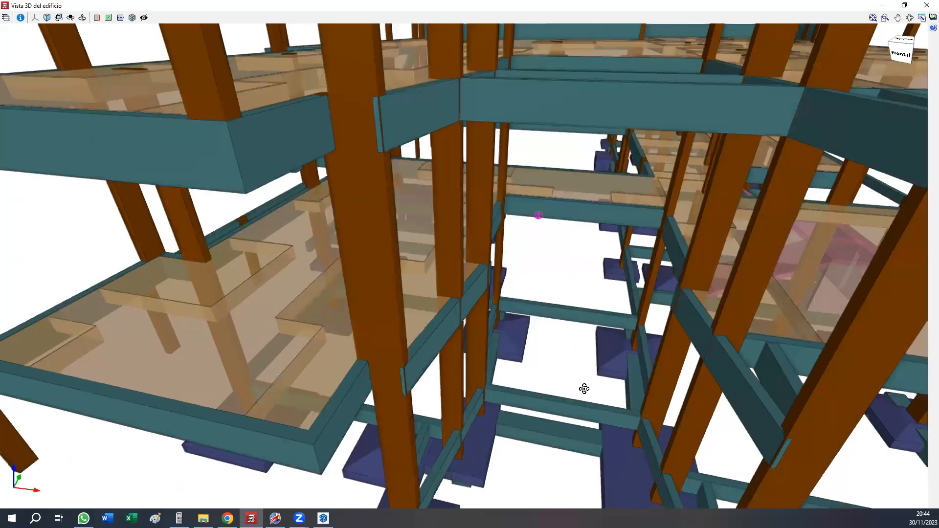
scroll(639, 174, "down", 6)
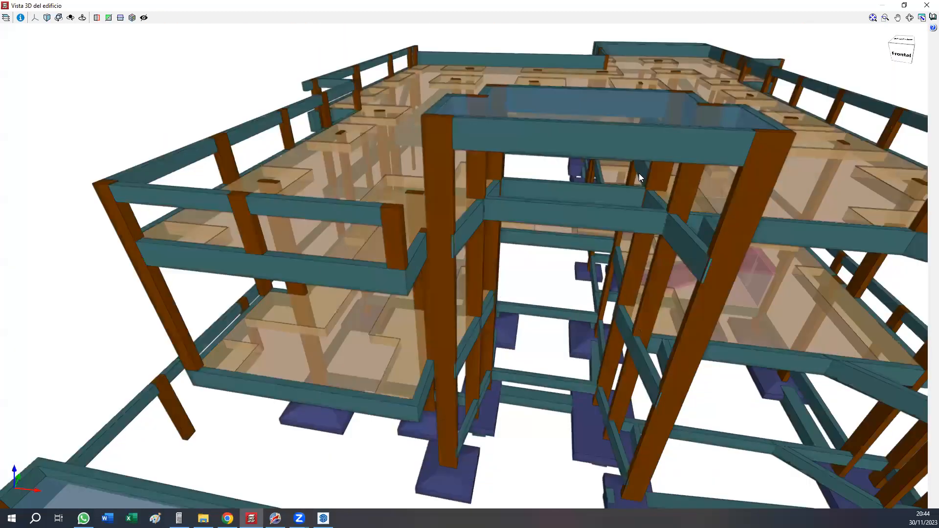
scroll(444, 117, "up", 4)
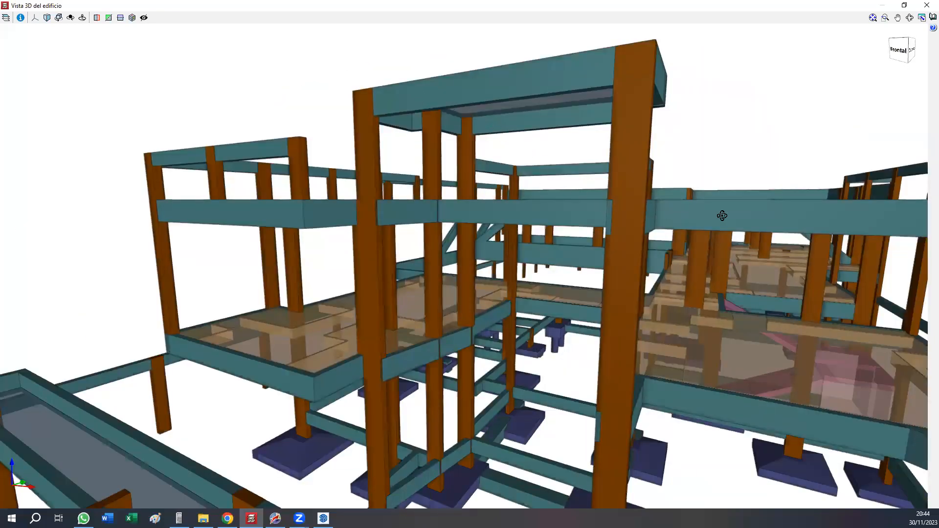
scroll(622, 209, "up", 3)
scroll(641, 216, "down", 5)
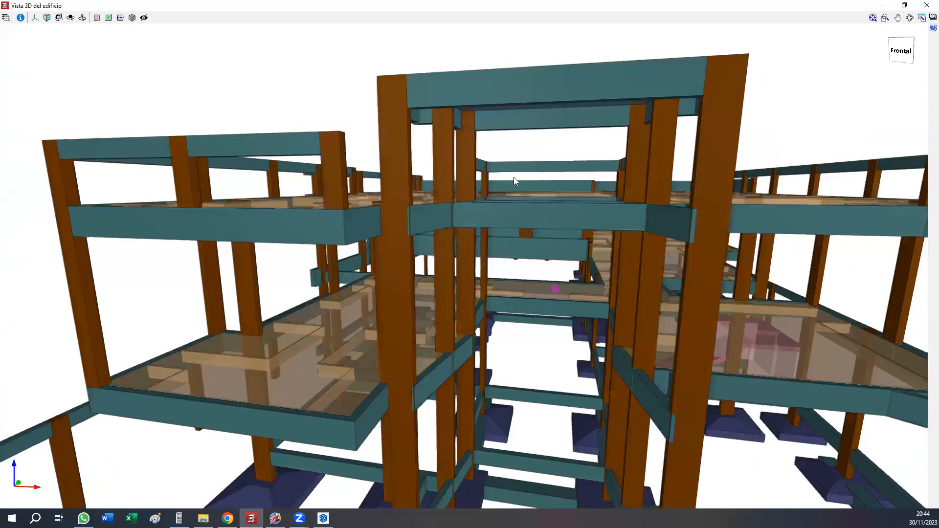
scroll(500, 167, "up", 3)
mouse_move(509, 179)
middle_mouse_down()
mouse_move(478, 203)
mouse_move(400, 199)
mouse_move(488, 186)
mouse_move(496, 212)
mouse_move(486, 232)
middle_mouse_up()
scroll(514, 244, "up", 2)
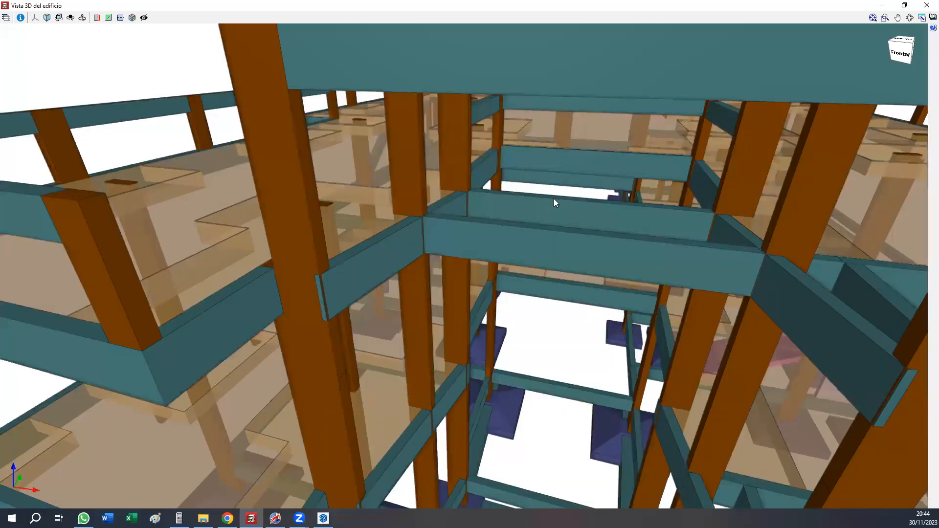
scroll(553, 198, "down", 5)
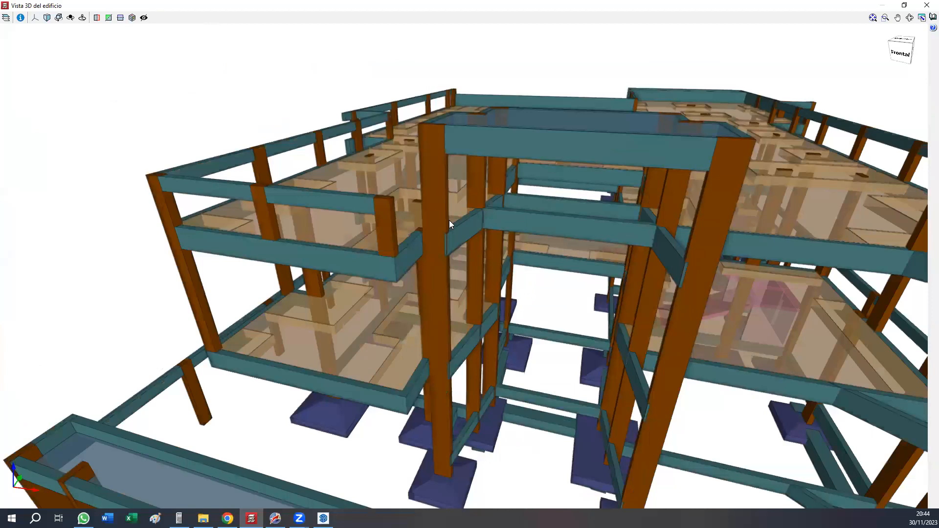
- Examine the diagonal members, deep beams and large column on the left side of the structural frame
middle_click_drag(323, 199, 299, 198)
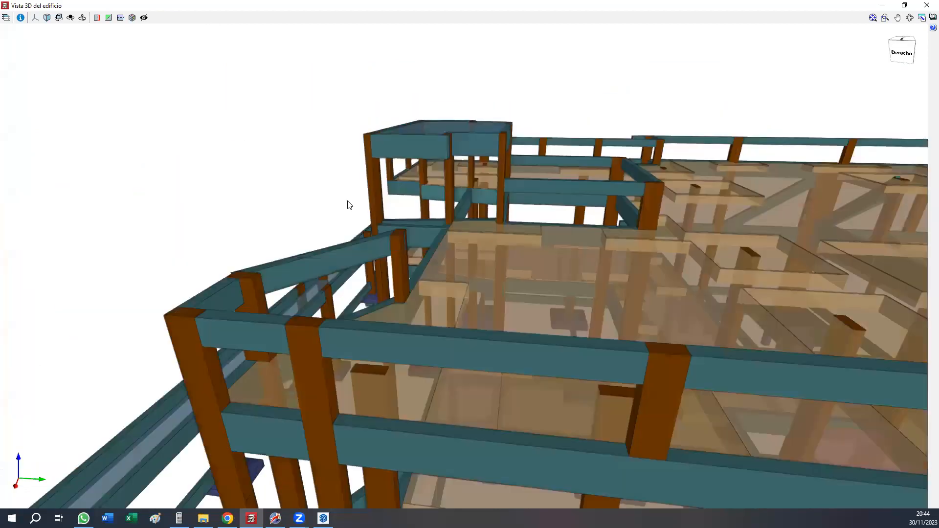
scroll(500, 218, "down", 4)
middle_click_drag(500, 218, 529, 188)
scroll(529, 188, "up", 5)
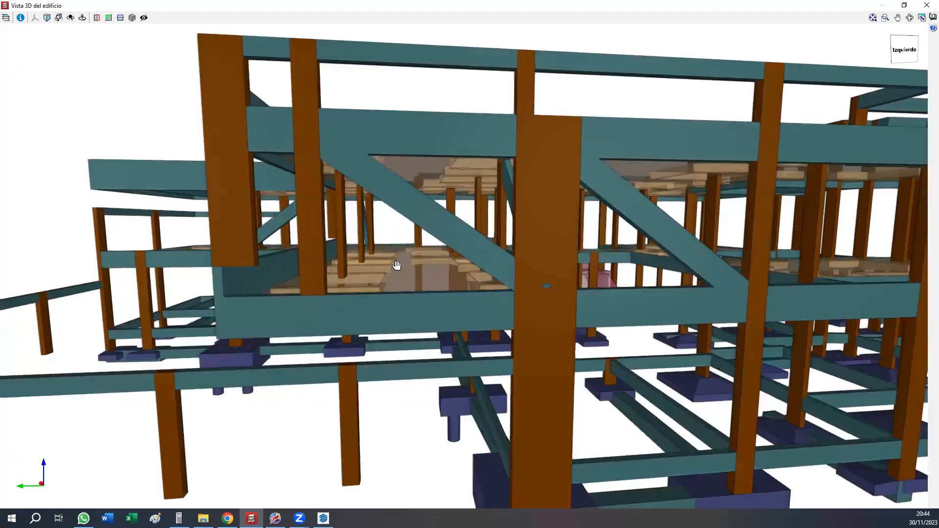
scroll(406, 243, "up", 4)
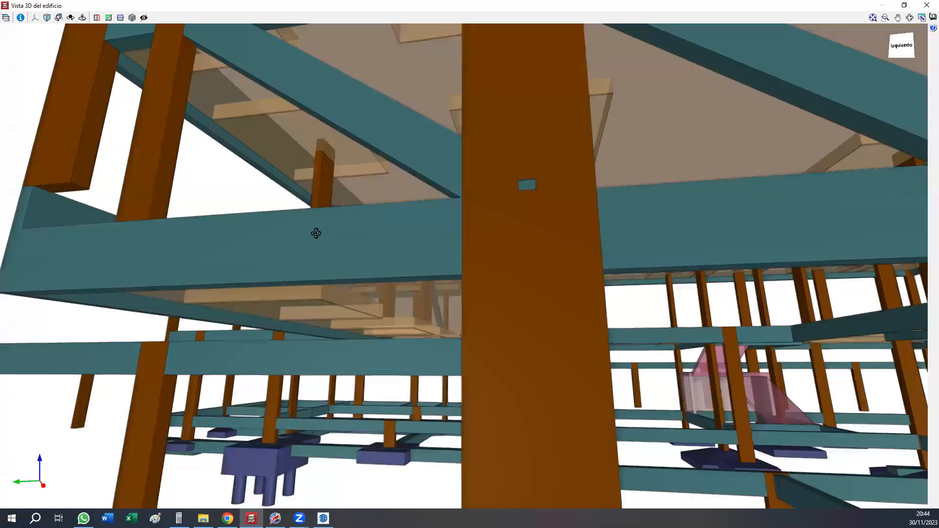
left_click_drag(316, 233, 195, 229)
middle_click_drag(197, 234, 226, 288)
middle_click_drag(629, 302, 195, 313)
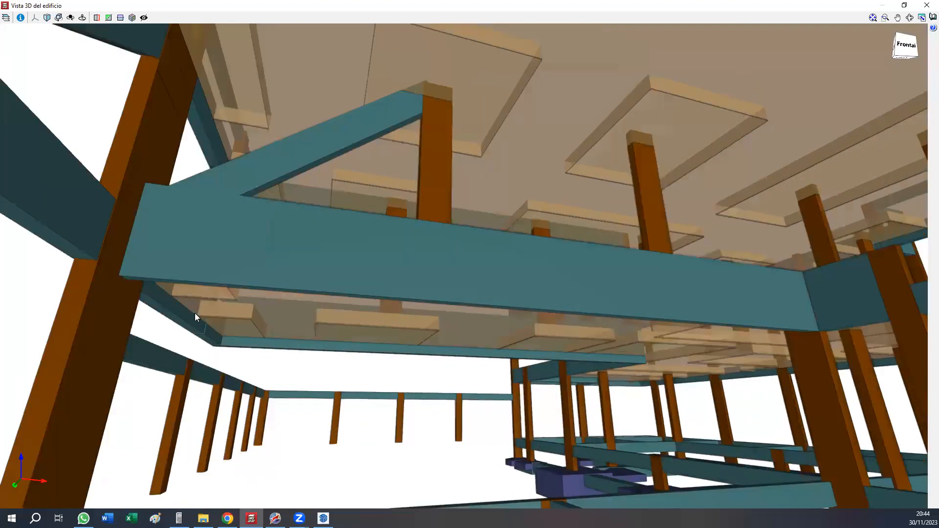
scroll(202, 320, "up", 2)
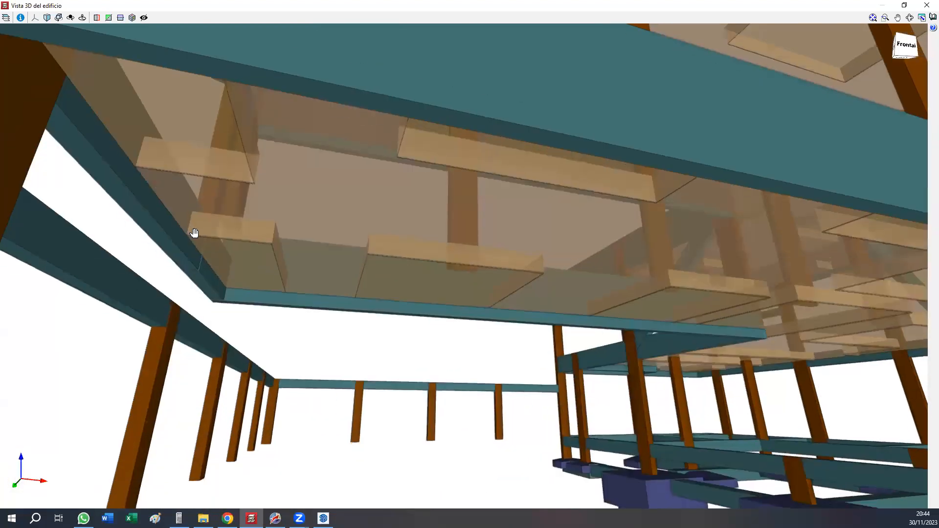
scroll(227, 401, "up", 2)
scroll(271, 377, "up", 2)
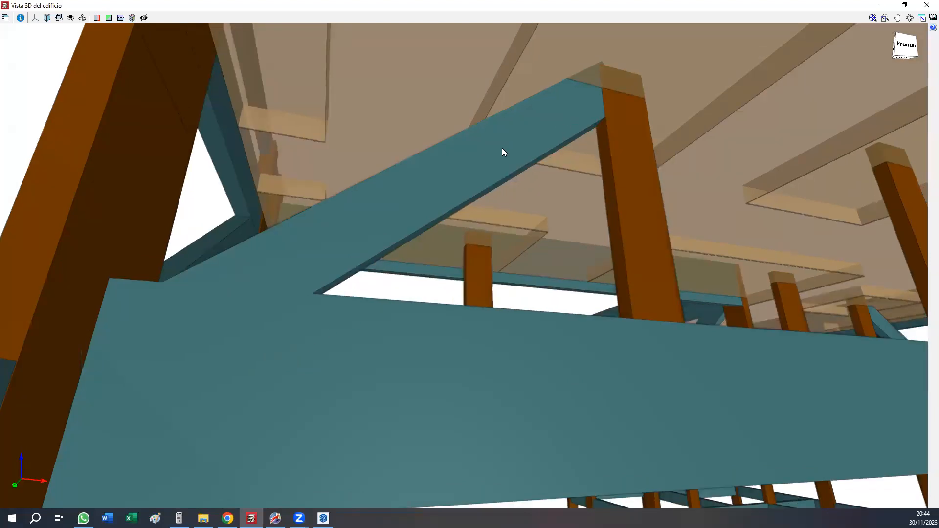
middle_click_drag(293, 253, 504, 302, "shift")
scroll(504, 300, "down", 6)
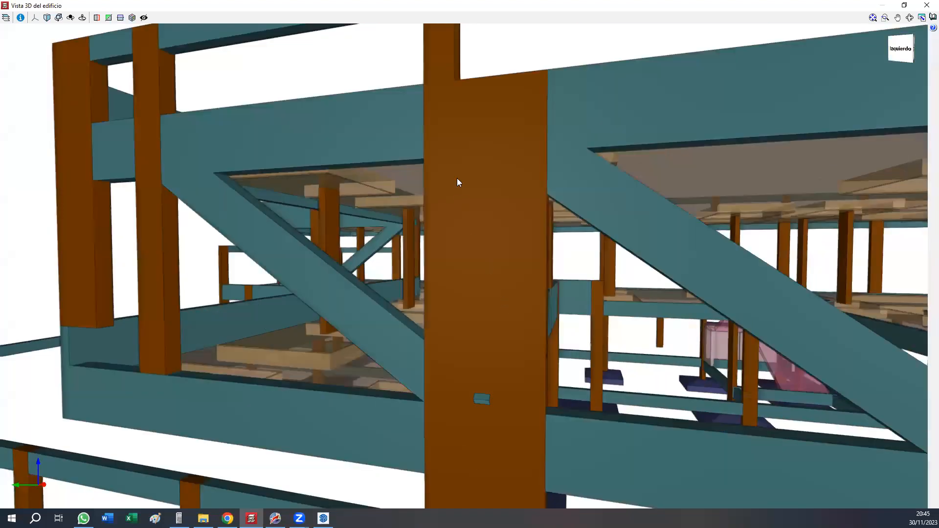
- Examine the rear of the structural frame, including the pile caps, the cantilevered corner and the interior diagonals
middle_click_drag(423, 263, 410, 172)
middle_click_drag(307, 279, 354, 293, "shift")
middle_click_drag(445, 380, 389, 331, "shift")
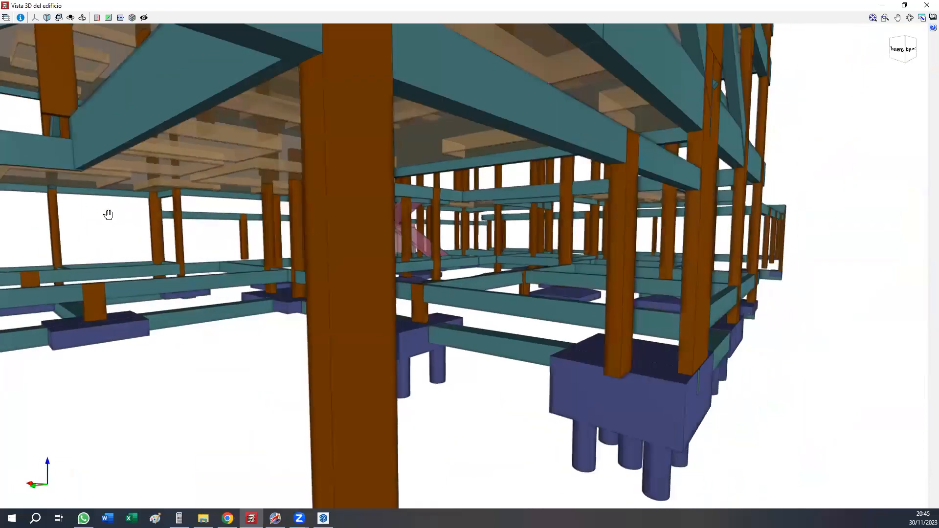
scroll(82, 211, "up", 4)
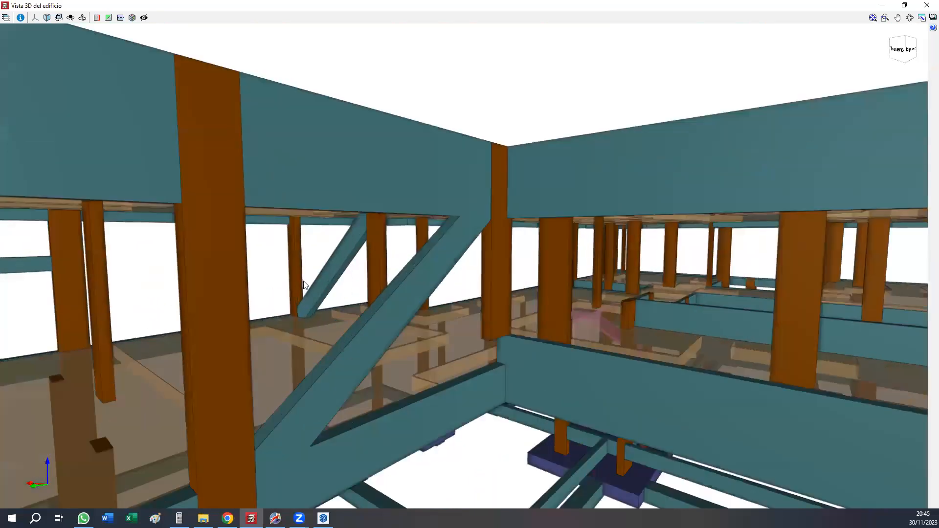
scroll(304, 284, "up", 2)
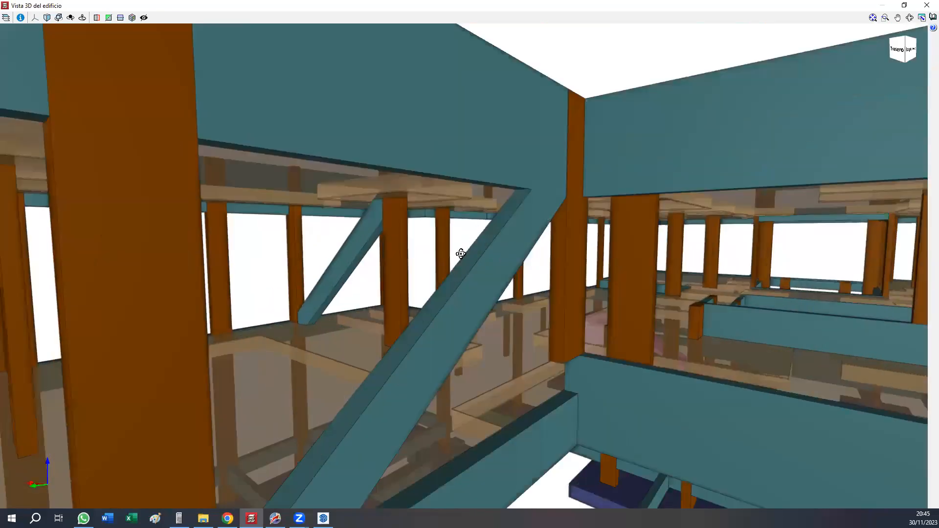
middle_click_drag(550, 251, 238, 265, "shift")
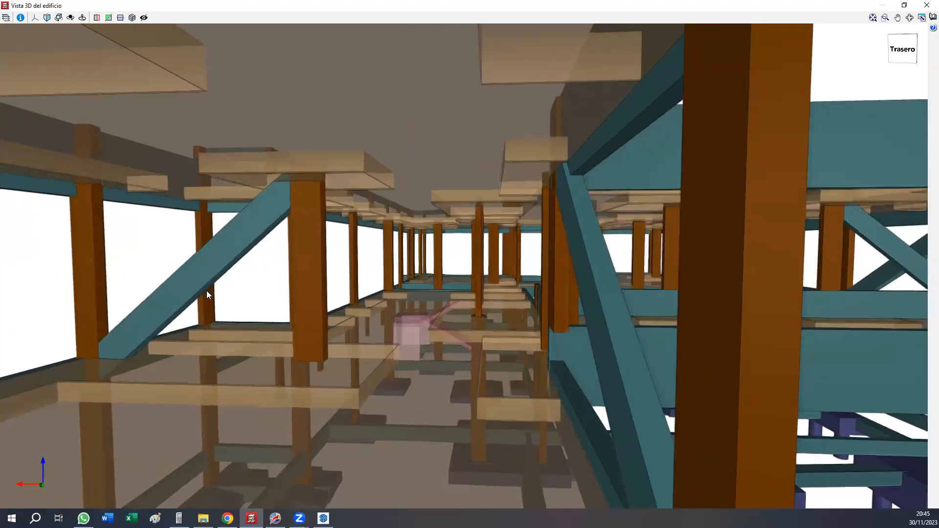
scroll(206, 290, "up", 2)
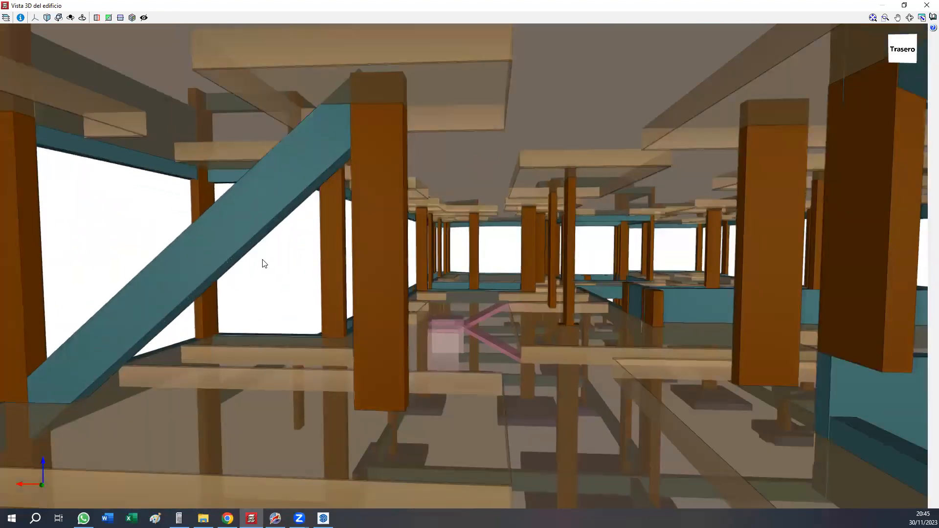
scroll(264, 264, "down", 10)
mouse_move(259, 269)
middle_mouse_down("shift")
mouse_move(79, 275)
mouse_move(145, 273)
mouse_move(220, 240)
middle_mouse_up("shift")
- Switch to SketchUp, clear the selection and examine the dark cantilevered volume above the rear courtyard
left_click(324, 519)
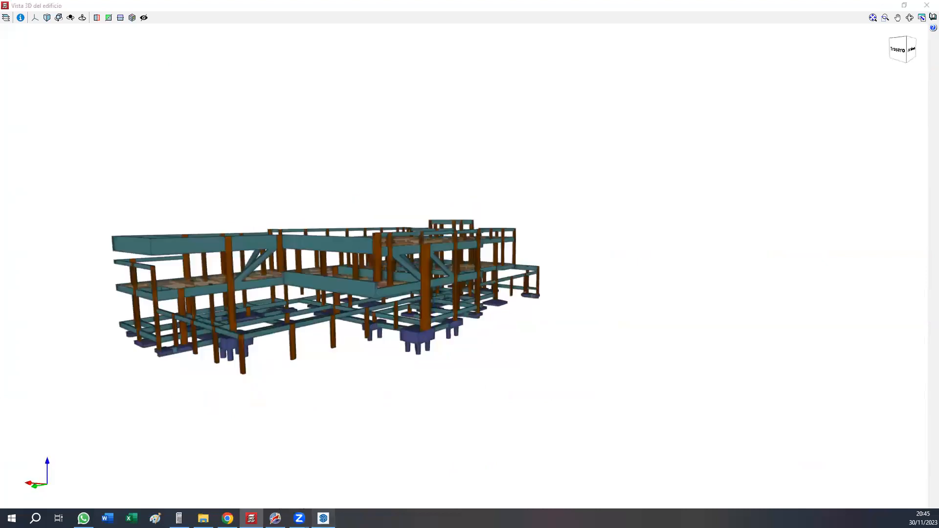
scroll(137, 337, "down", 5)
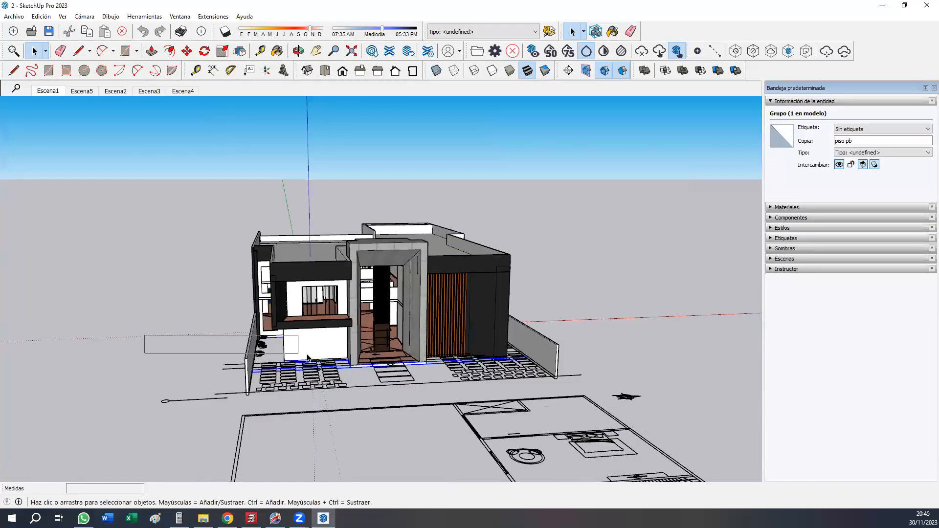
left_click(152, 365)
middle_click_drag(152, 365, 910, 406)
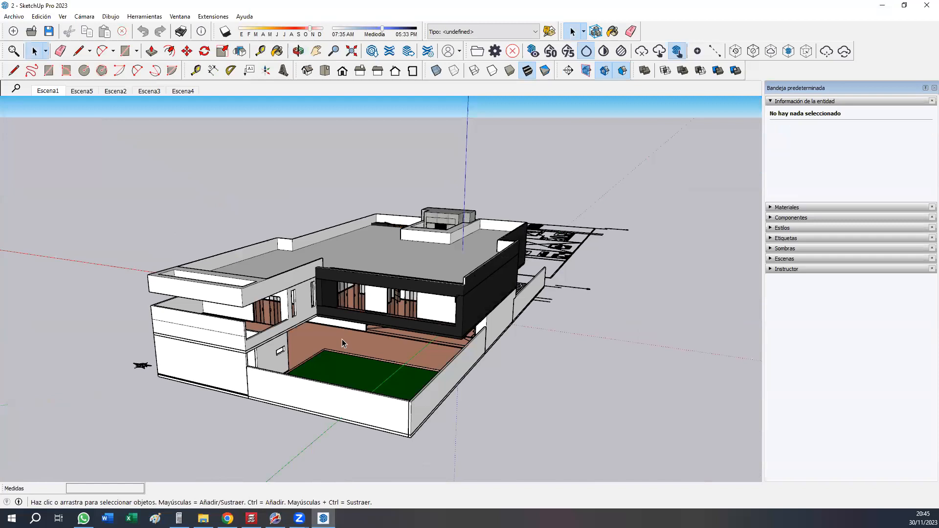
scroll(344, 347, "up", 3)
scroll(293, 281, "up", 3)
scroll(305, 319, "up", 3)
middle_click_drag(306, 319, 251, 289)
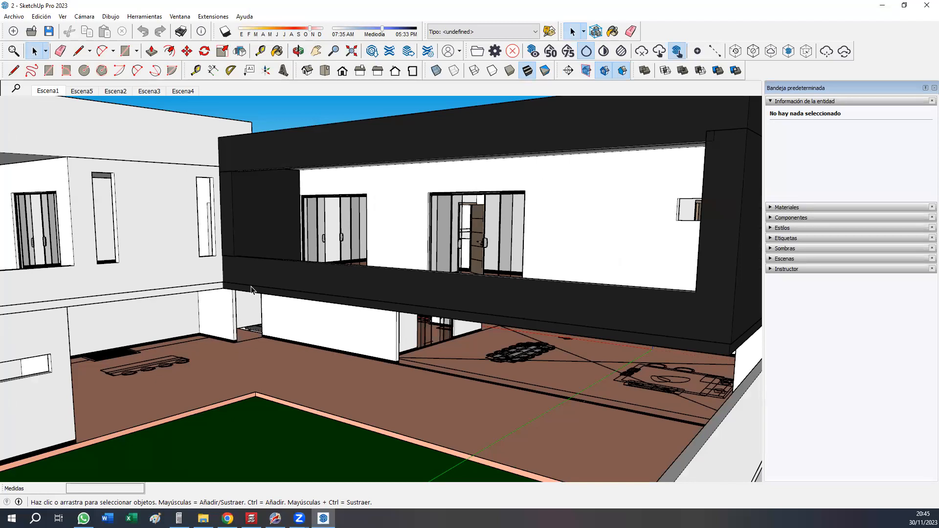
- Examine the underside of the dark cantilevered volume and the open courtyard-level space beneath it
middle_click_drag(336, 196, 220, 284)
left_click(220, 283)
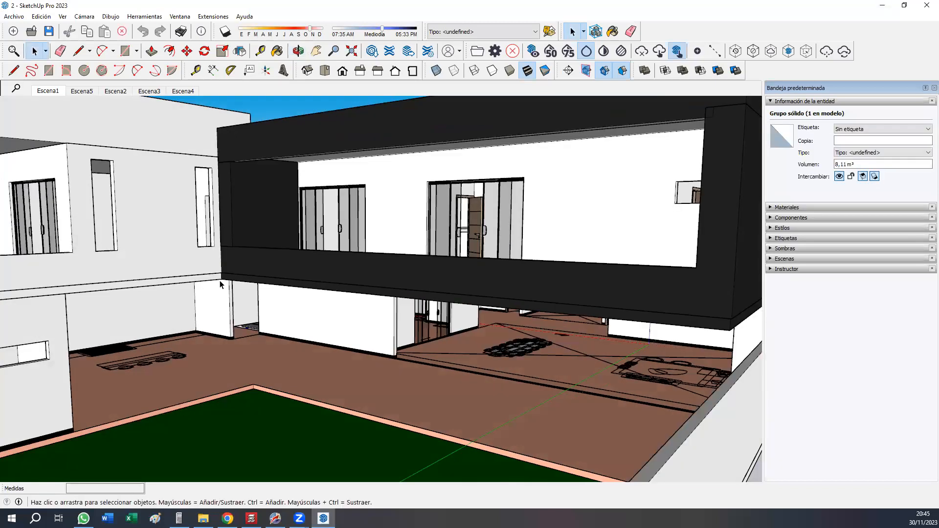
scroll(221, 287, "up", 5)
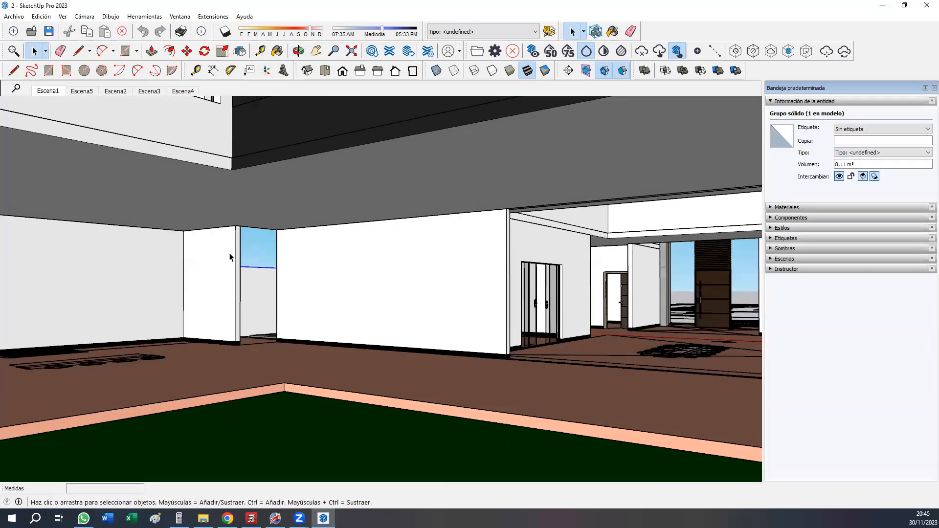
scroll(215, 384, "down", 3)
middle_click_drag(474, 310, 544, 295)
scroll(596, 314, "down", 2)
scroll(477, 272, "up", 1)
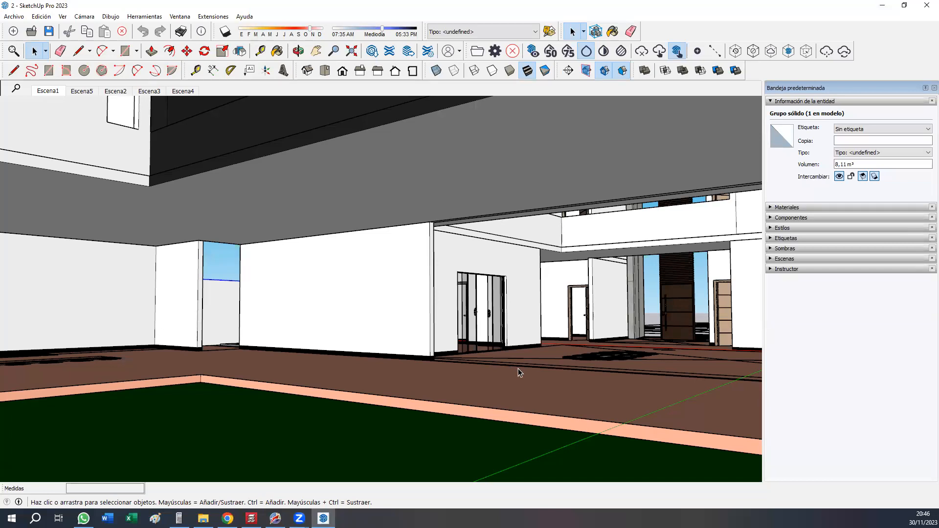
scroll(409, 289, "down", 3)
mouse_move(421, 255)
middle_mouse_down()
mouse_move(409, 329)
mouse_move(420, 242)
middle_mouse_up()
scroll(421, 242, "down", 5)
scroll(421, 244, "down", 8)
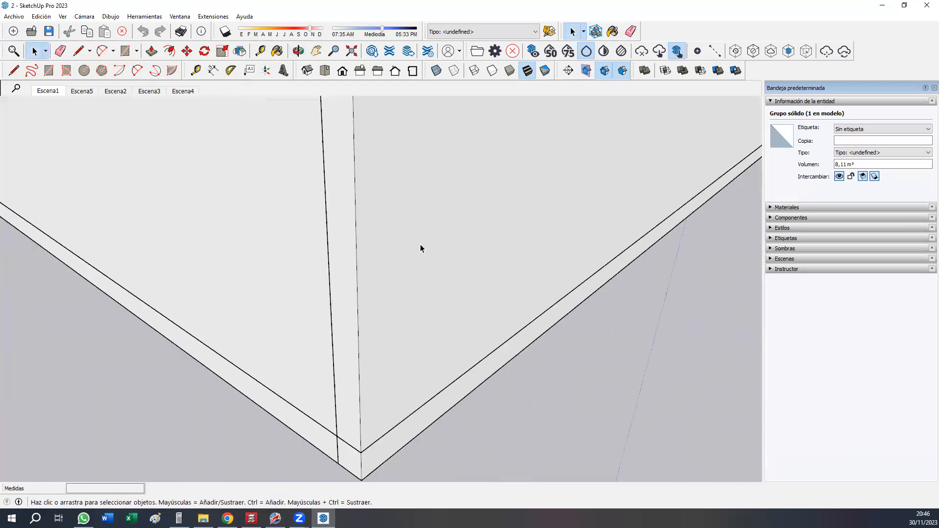
- Clear the selection and examine the rear courtyard, perimeter walls and cantilevered corner from outside the house
middle_click_drag(467, 162, 427, 247)
middle_click_drag(482, 121, 408, 235)
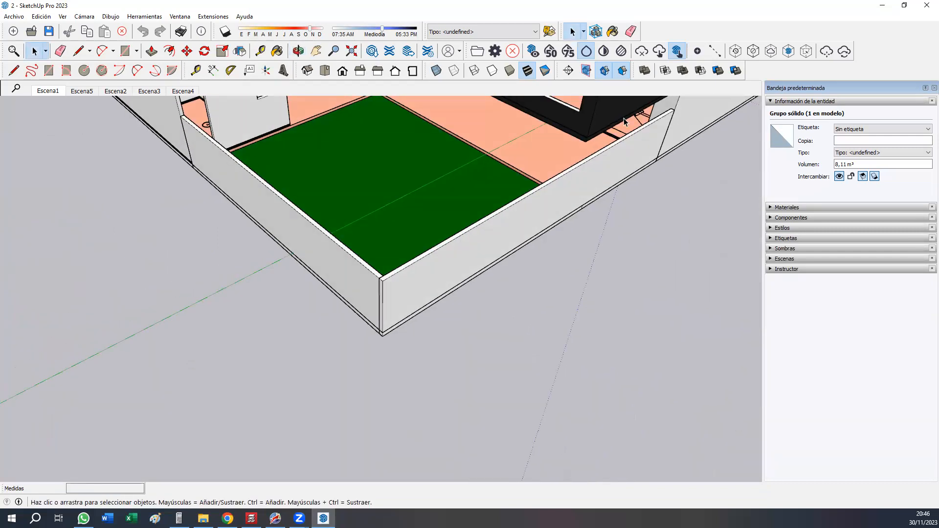
left_click_drag(582, 232, 545, 265)
mouse_move(575, 228)
middle_mouse_down()
mouse_move(625, 263)
mouse_move(450, 191)
mouse_move(461, 93)
middle_mouse_up()
middle_click_drag(330, 144, 400, 94)
right_click(243, 157)
left_click(267, 158)
scroll(380, 133, "up", 1)
scroll(380, 142, "up", 9)
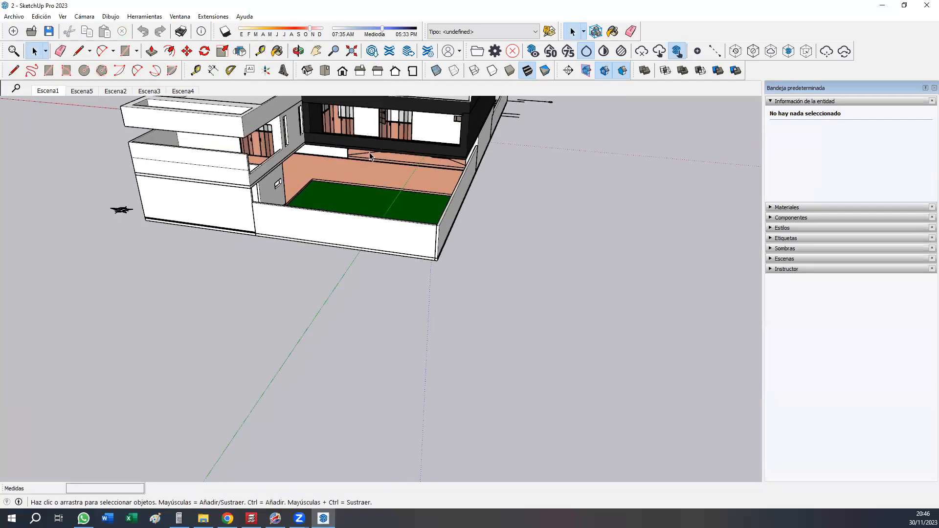
middle_click_drag(350, 136, 237, 168)
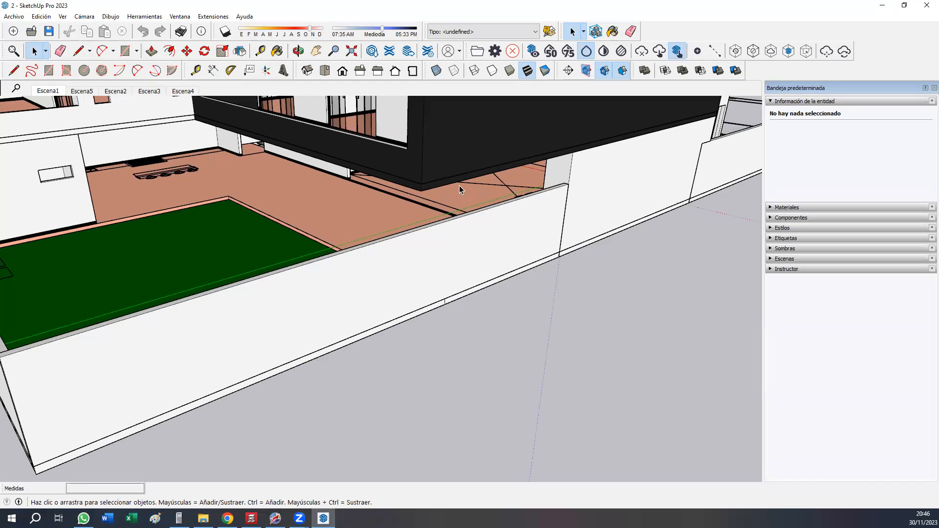
scroll(459, 186, "down", 5)
middle_click_drag(444, 180, 356, 171)
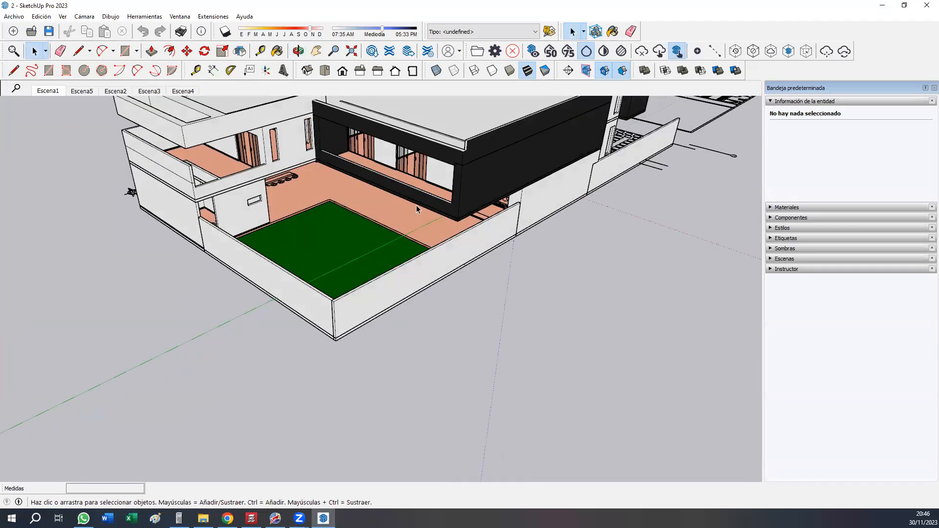
scroll(458, 213, "up", 3)
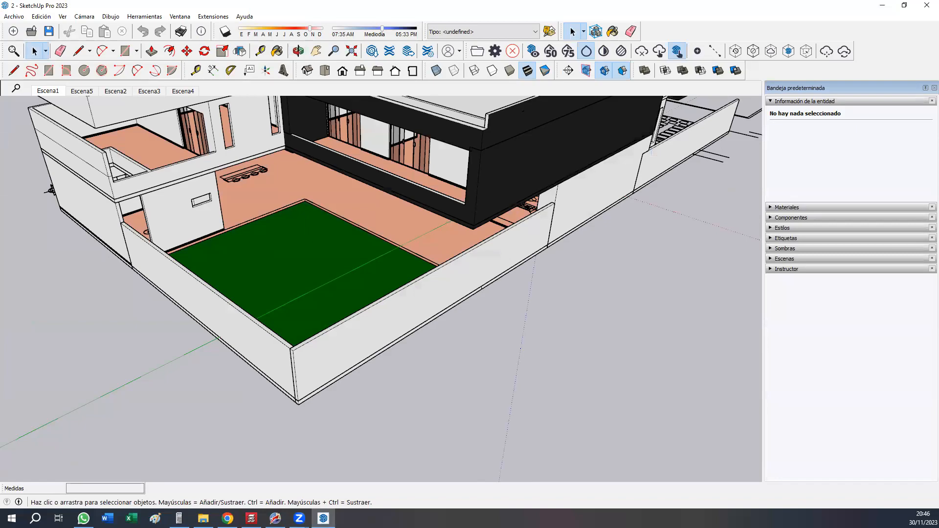
- Switch to CYPECAD, open the recent project Casa G22 100.c3e and dismiss its calculation error report
left_click(251, 518)
scroll(390, 283, "up", 2)
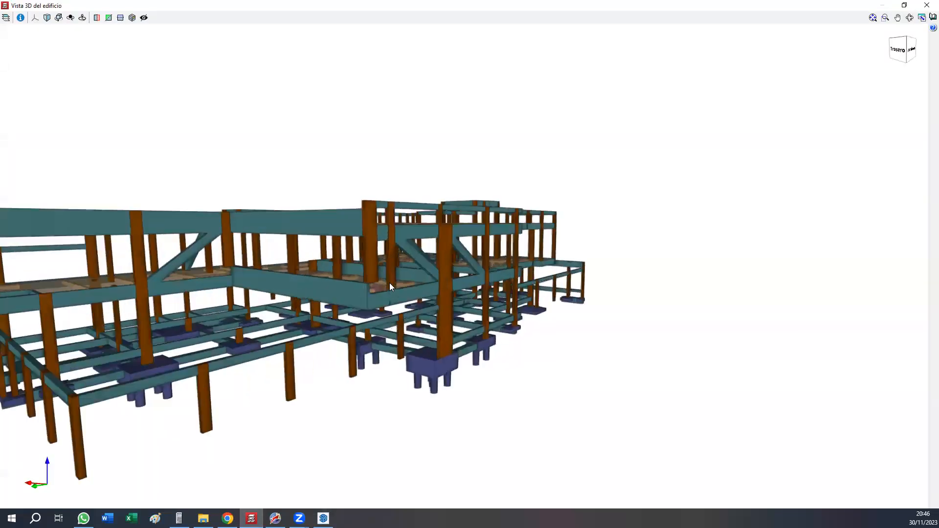
left_click_drag(389, 283, 420, 375)
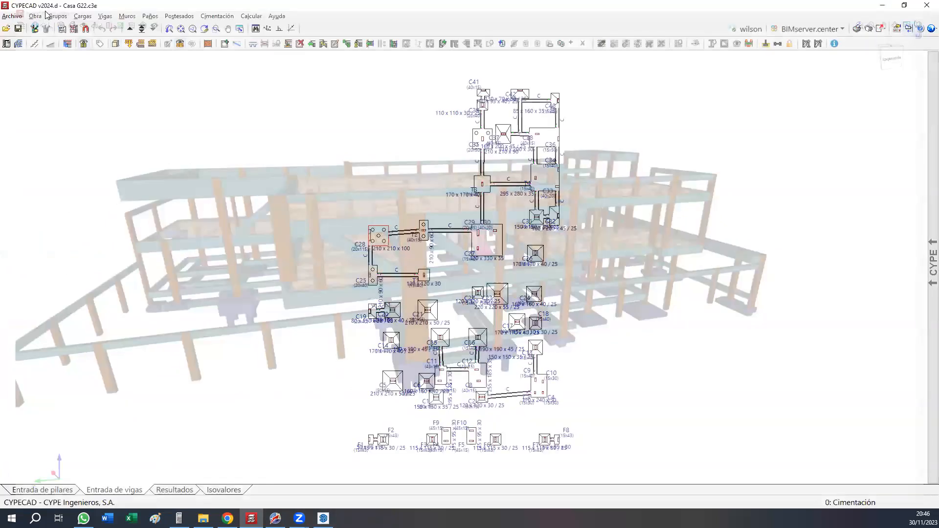
left_click(11, 16)
mouse_move(87, 160)
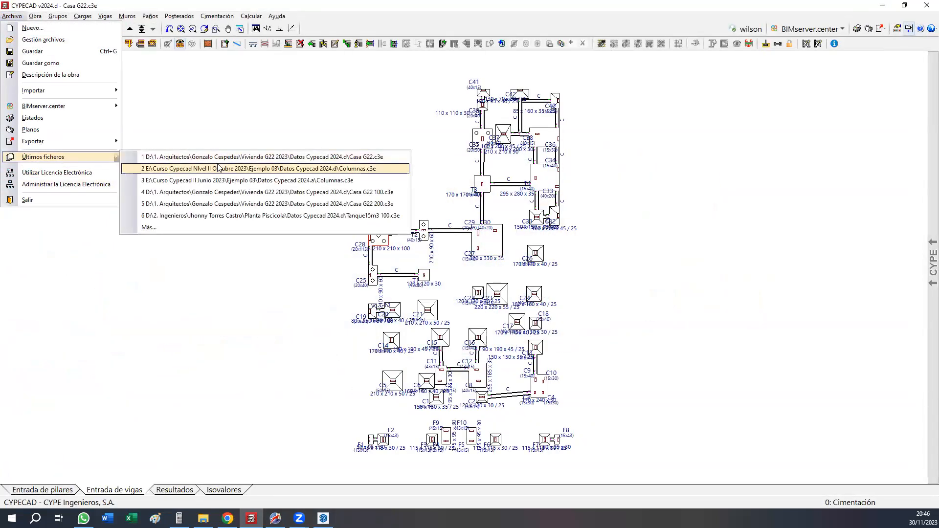
left_click(223, 193)
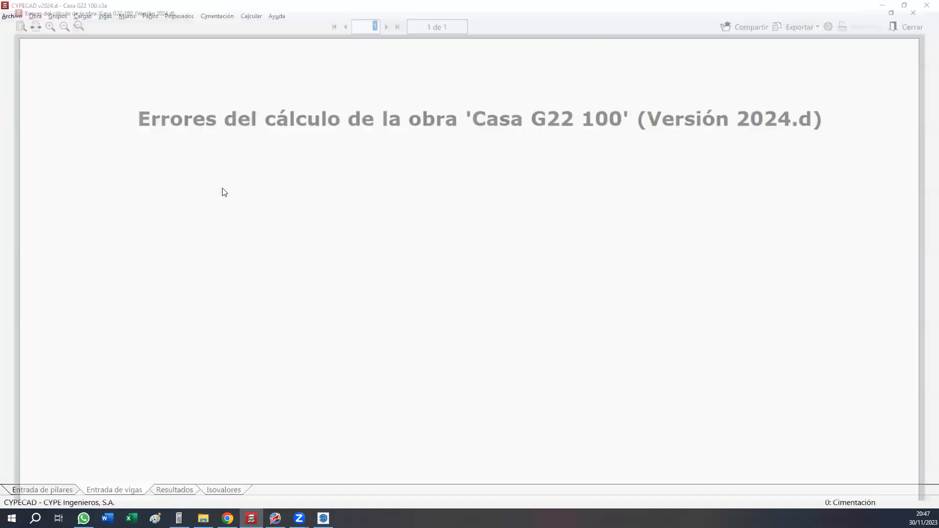
left_click(926, 6)
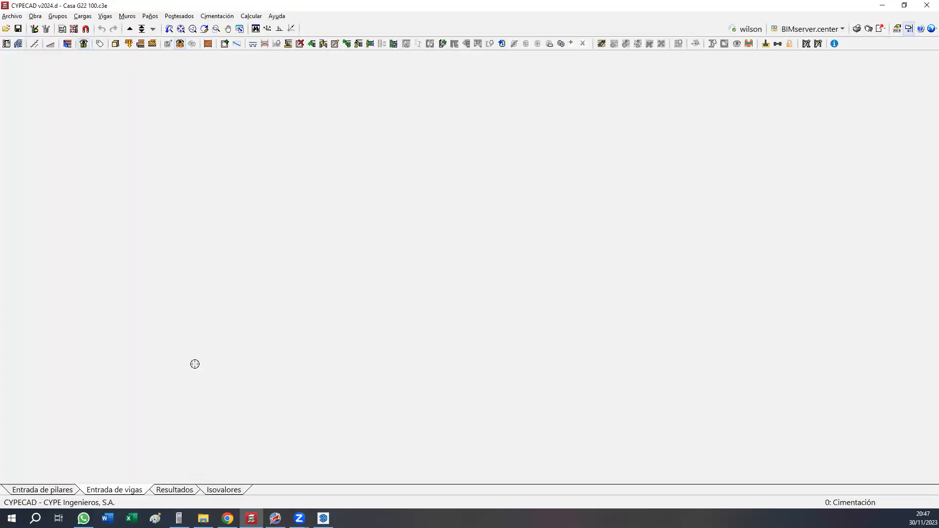
- Open the 3D view of the building and examine the columns, deep beams and slabs around the rear courtyard
left_click(116, 43)
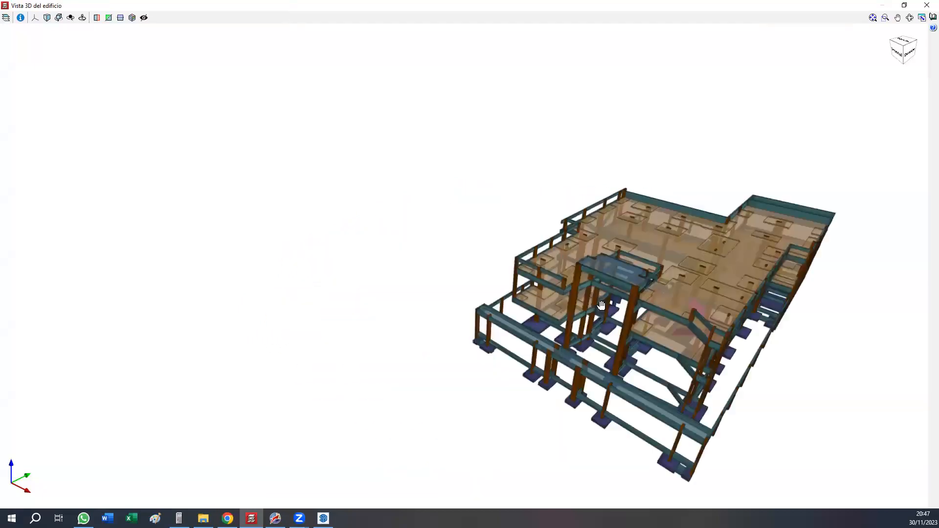
middle_click_drag(601, 306, 565, 269)
left_click_drag(568, 350, 40, 337)
scroll(627, 283, "up", 1)
scroll(628, 282, "up", 6)
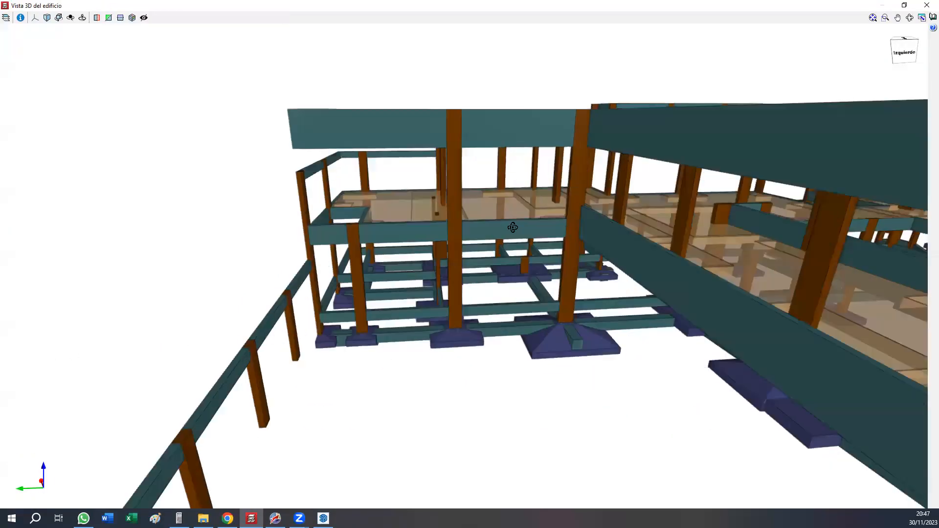
left_click_drag(611, 153, 501, 187)
scroll(510, 187, "up", 6)
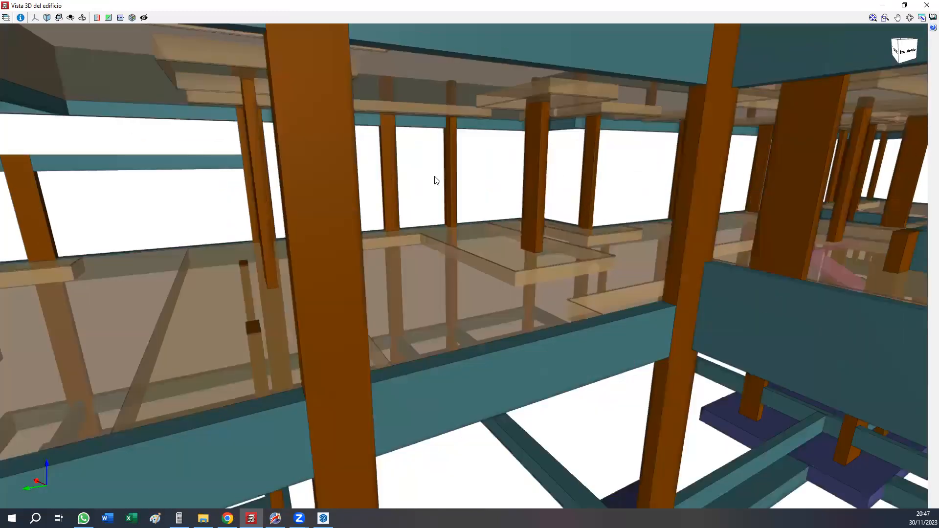
scroll(446, 167, "down", 4)
left_click_drag(657, 258, 706, 177)
scroll(397, 248, "up", 5)
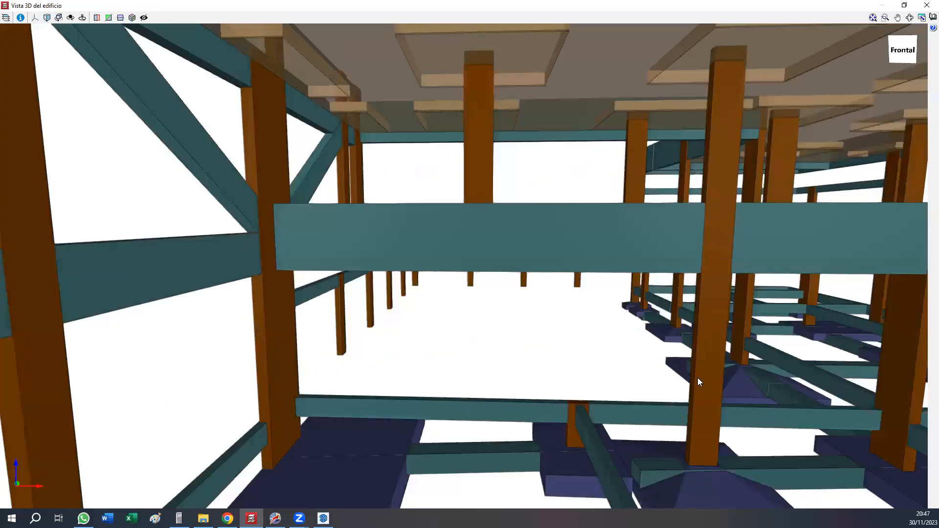
- Examine the rear columns and their isolated footings from below and above the deep beams
scroll(700, 333, "up", 4)
mouse_move(696, 334)
left_mouse_down()
mouse_move(834, 323)
mouse_move(530, 310)
left_mouse_up()
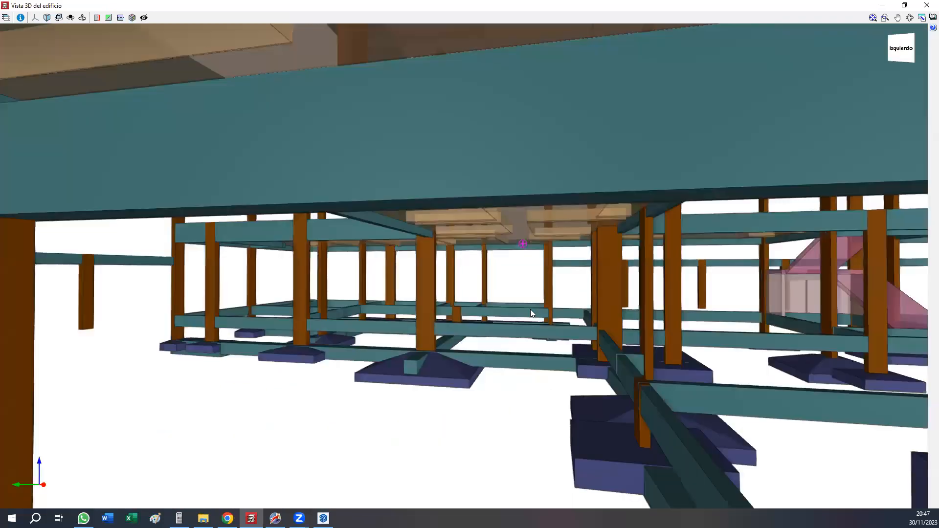
scroll(533, 314, "down", 5)
left_click_drag(583, 250, 568, 318)
scroll(523, 245, "up", 5)
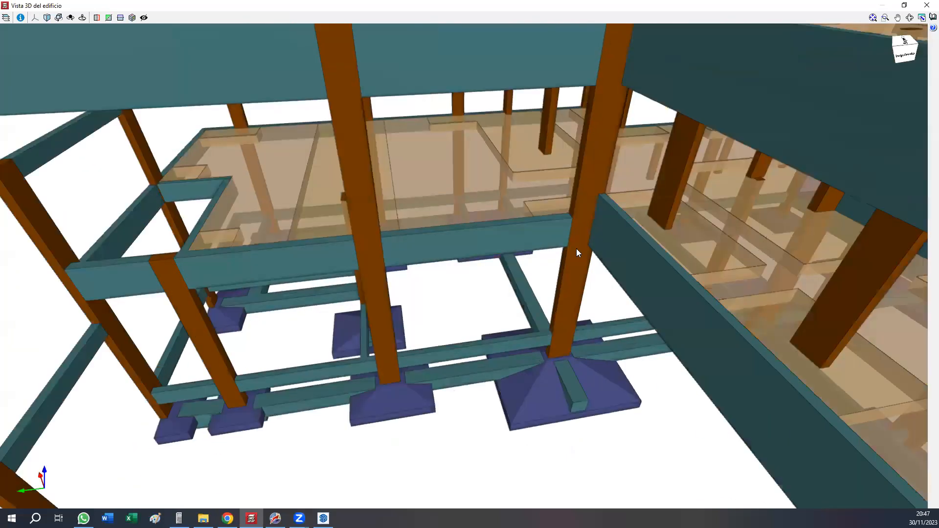
scroll(576, 249, "up", 1)
left_click_drag(547, 355, 609, 171)
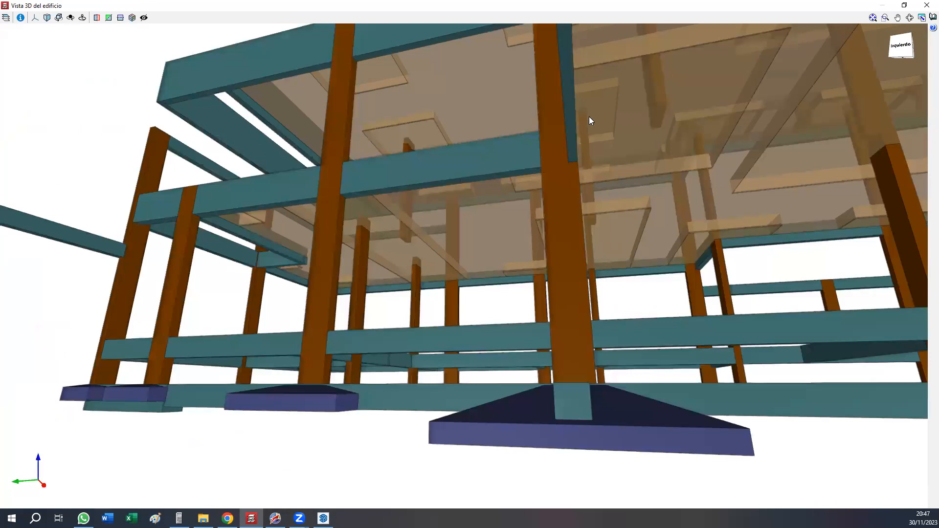
mouse_move(589, 105)
left_mouse_down()
mouse_move(601, 138)
mouse_move(808, 212)
mouse_move(672, 221)
mouse_move(680, 209)
mouse_move(572, 184)
mouse_move(571, 153)
mouse_move(419, 173)
mouse_move(356, 165)
mouse_move(411, 116)
left_mouse_up()
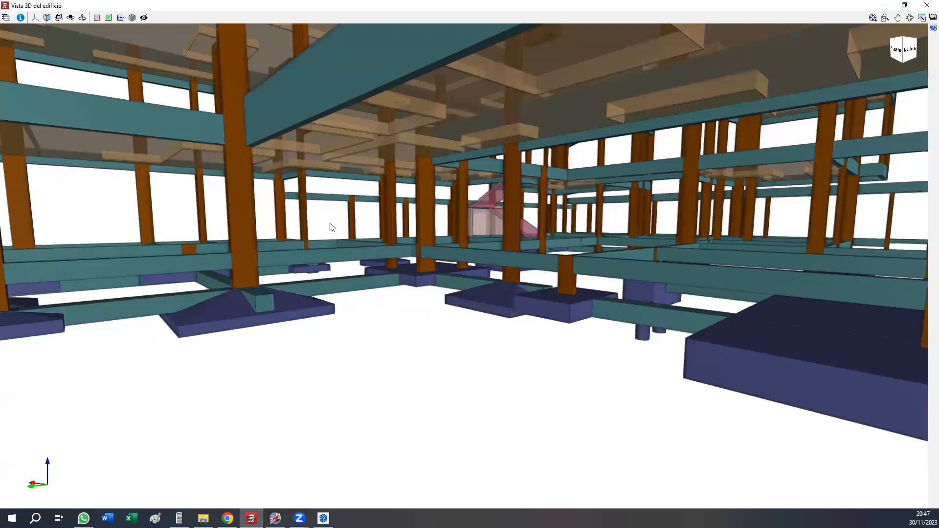
- Examine the cantilevered corner with its diagonal members, large column and combined footing
left_click_drag(321, 218, 427, 202)
scroll(427, 202, "up", 1)
middle_click_drag(433, 229, 437, 264)
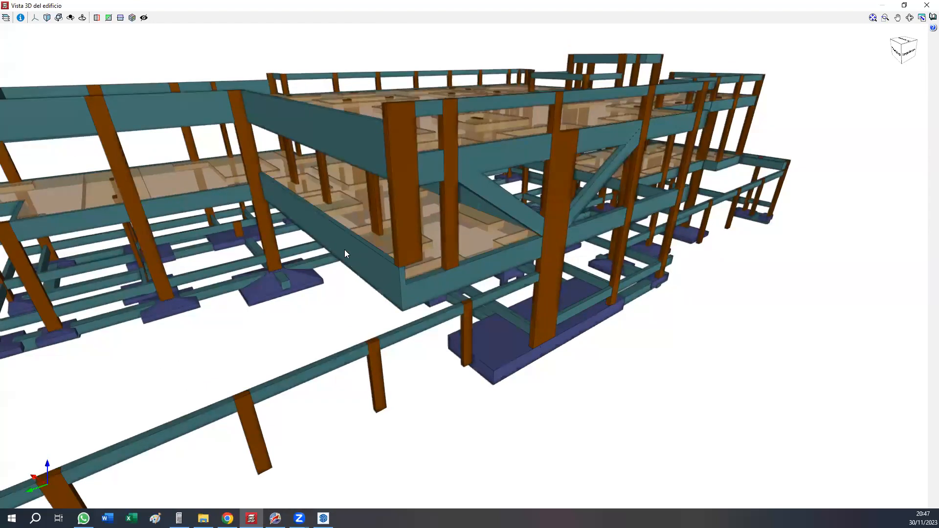
scroll(345, 250, "up", 1)
middle_click_drag(423, 130, 382, 147)
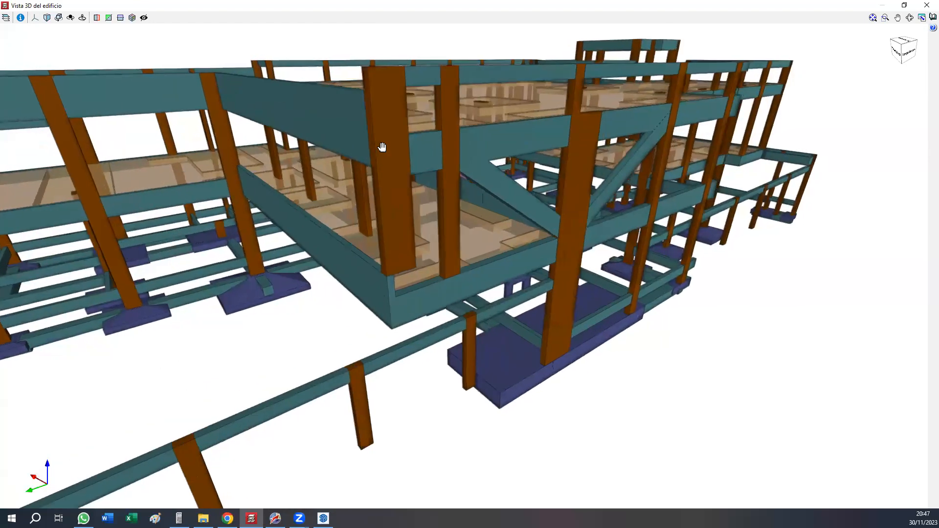
scroll(379, 324, "up", 2)
mouse_move(379, 325)
middle_mouse_down()
mouse_move(218, 317)
mouse_move(276, 393)
mouse_move(294, 369)
mouse_move(478, 386)
mouse_move(477, 347)
mouse_move(214, 355)
mouse_move(243, 300)
mouse_move(343, 354)
middle_mouse_up()
- Examine the two-pile cap beneath the short column and the surrounding footings and tie beams
scroll(477, 347, "down", 2)
scroll(477, 348, "up", 4)
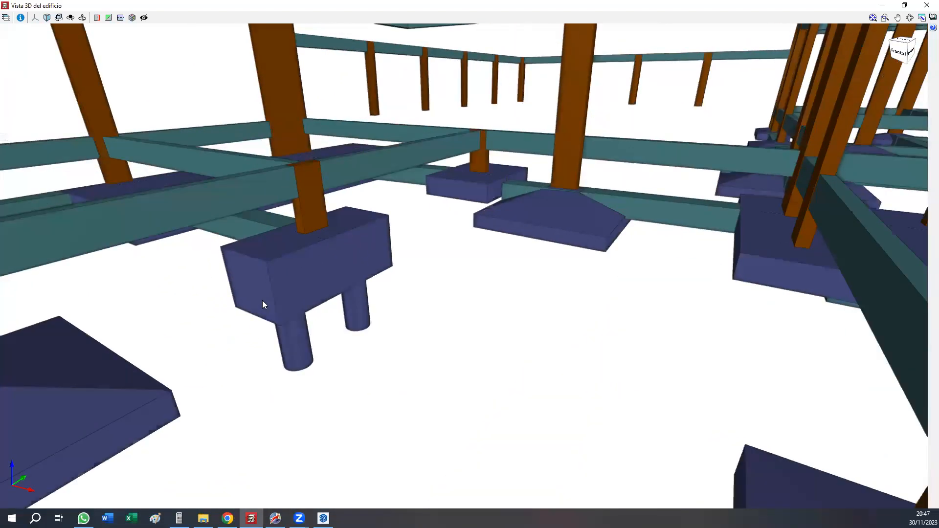
scroll(263, 300, "up", 2)
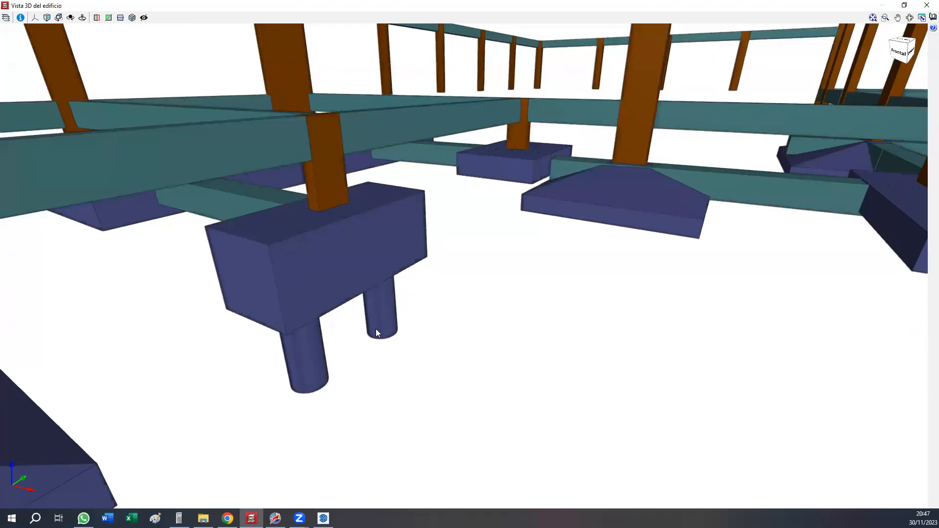
middle_click_drag(354, 219, 382, 335)
middle_click_drag(470, 396, 454, 330)
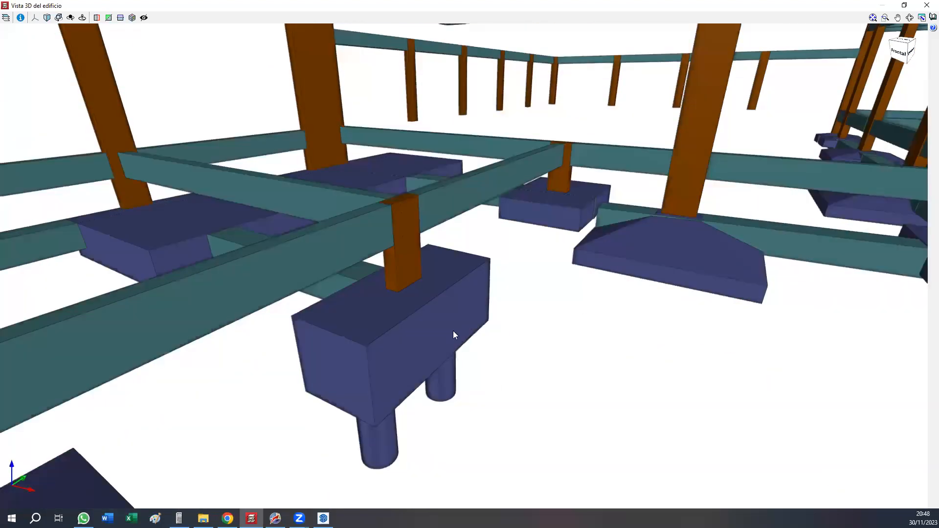
middle_click_drag(316, 234, 827, 336)
middle_click_drag(409, 331, 684, 333)
middle_click_drag(455, 312, 680, 318, "shift")
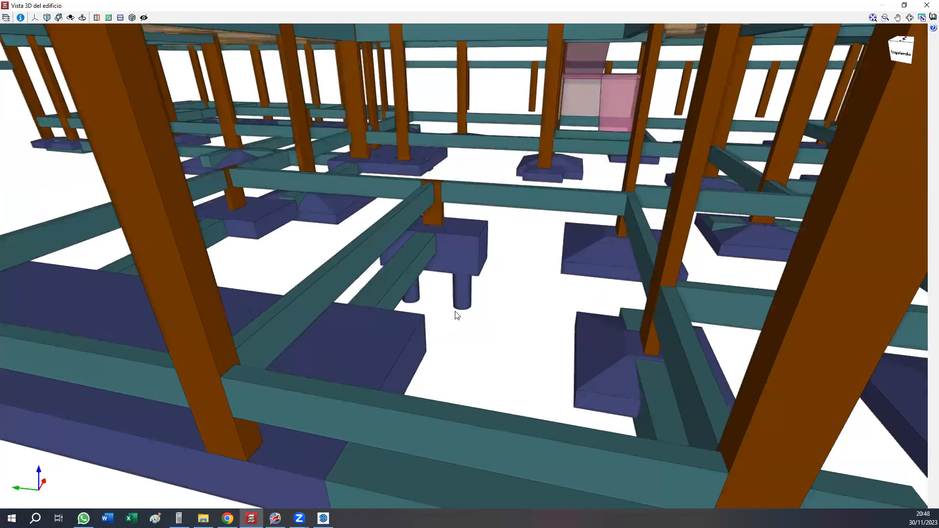
- Open the HP 49G calculator emulator, multiply 20 by 400, add 5000 and minimize the calculator
left_click(179, 518)
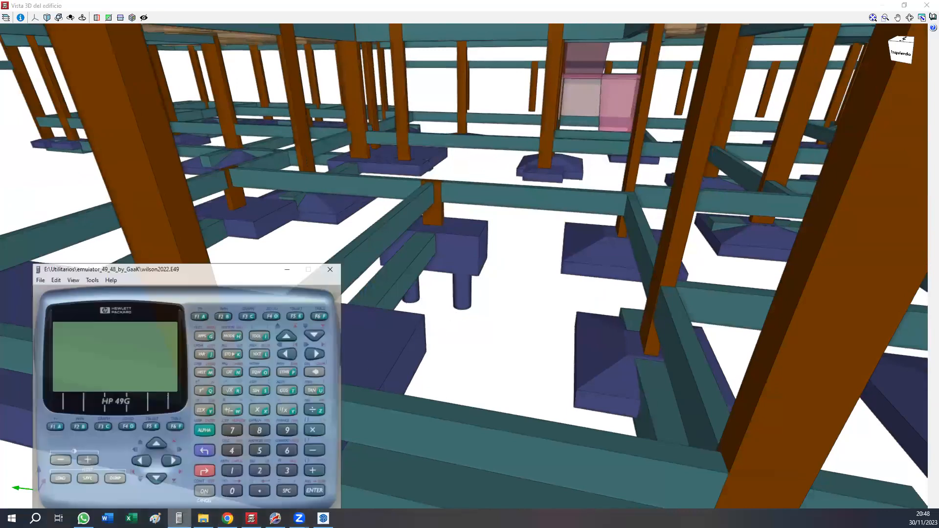
left_click(204, 489)
key("BackSpace")
type("20")
key("Return")
type("400")
key("asterisk")
type("5")
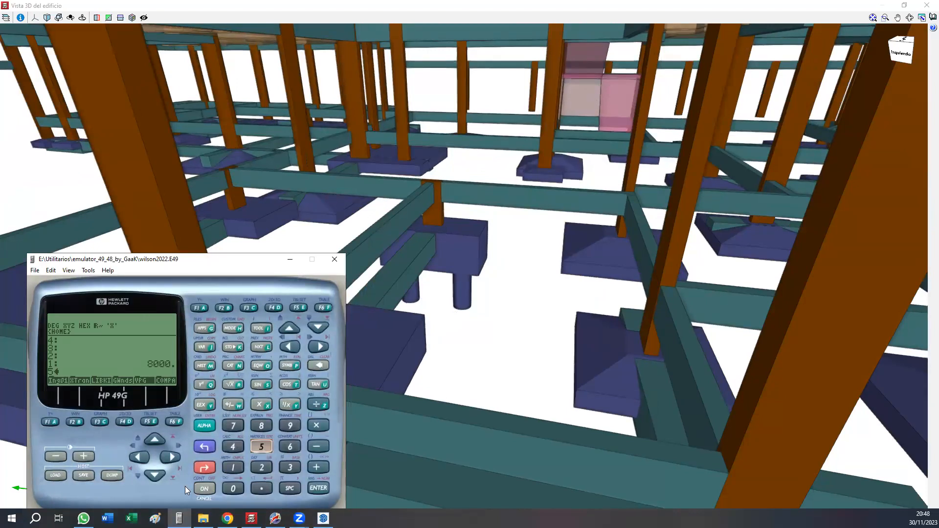
type("0000")
key("Return")
key("plus")
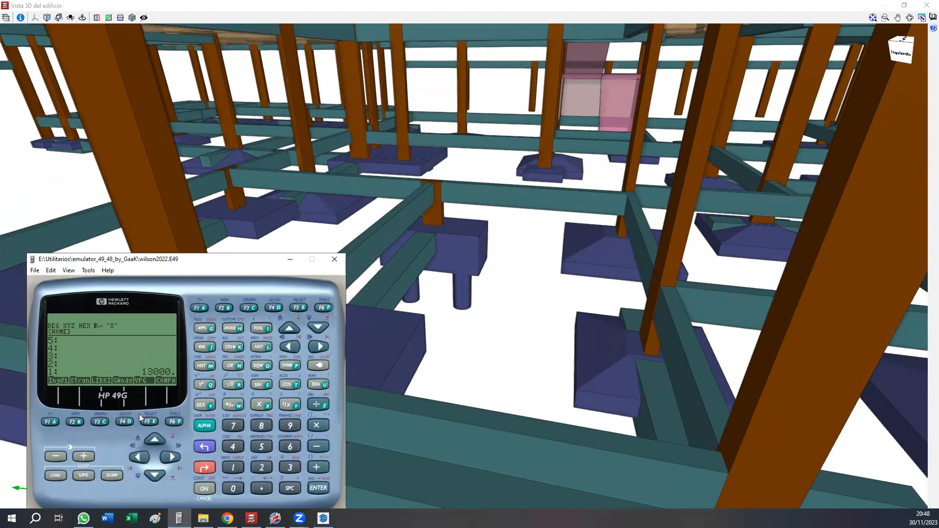
left_click(290, 259)
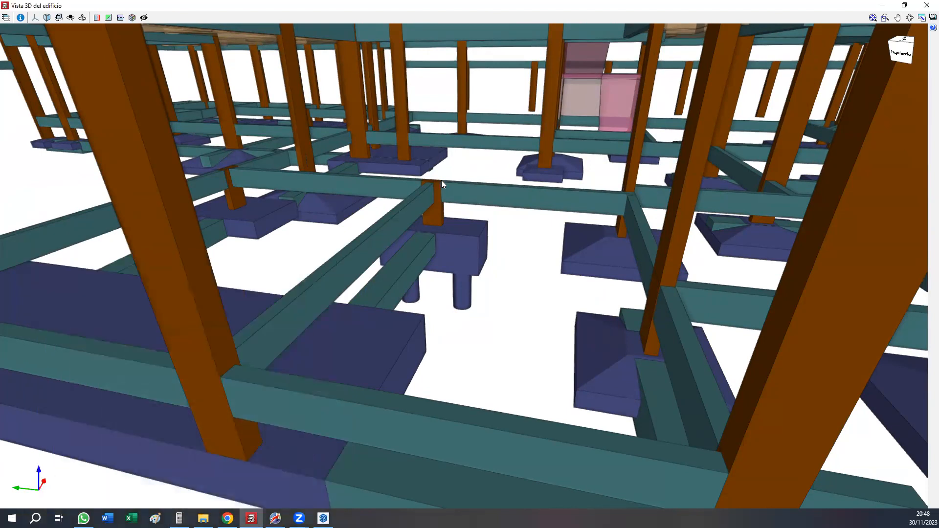
- Examine the complete structural frame from the rear cantilever around to the front fence and staircase side
scroll(441, 180, "down", 5)
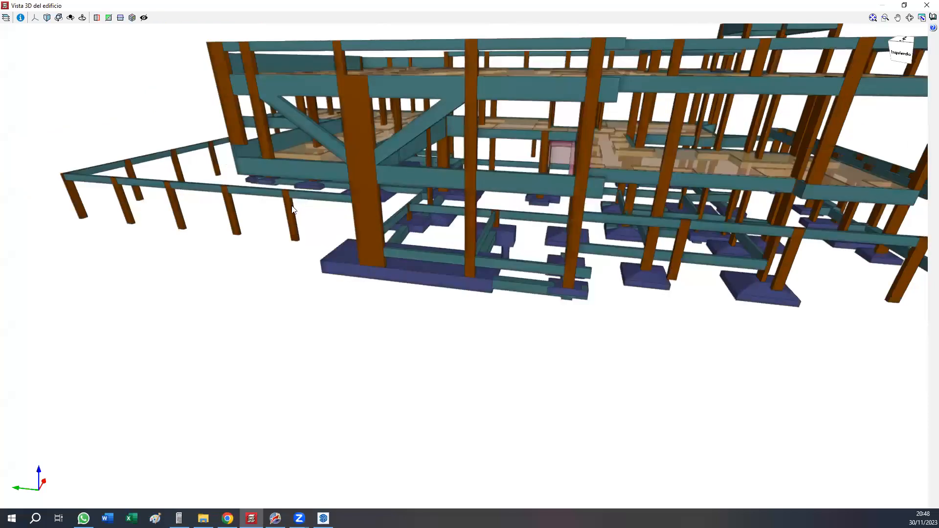
mouse_move(292, 210)
middle_mouse_down("shift")
mouse_move(151, 169)
mouse_move(364, 214)
mouse_move(345, 176)
mouse_move(260, 212)
mouse_move(193, 206)
mouse_move(313, 317)
middle_mouse_up("shift")
scroll(314, 177, "down", 3)
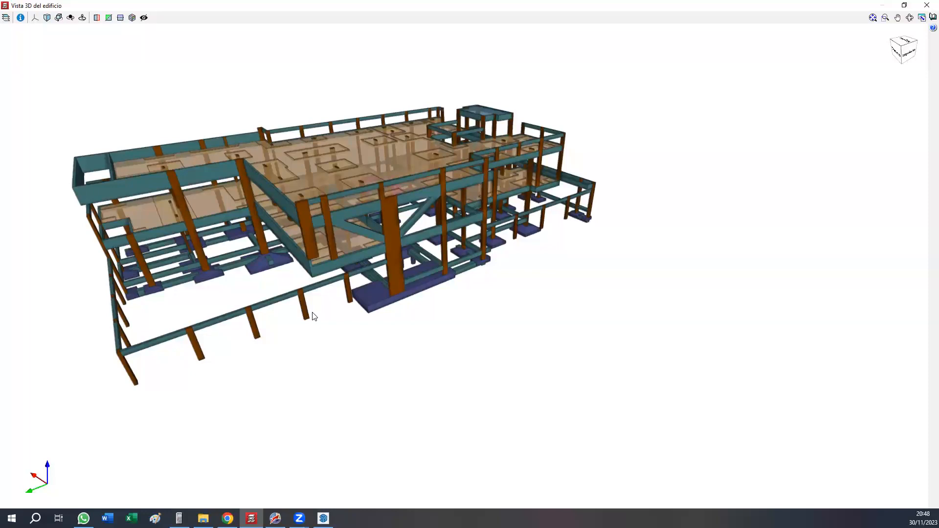
middle_click_drag(491, 234, 627, 261)
middle_click_drag(748, 285, 284, 292, "shift")
scroll(283, 291, "up", 1)
middle_click_drag(247, 263, 217, 241)
middle_click_drag(444, 257, 473, 230, "shift")
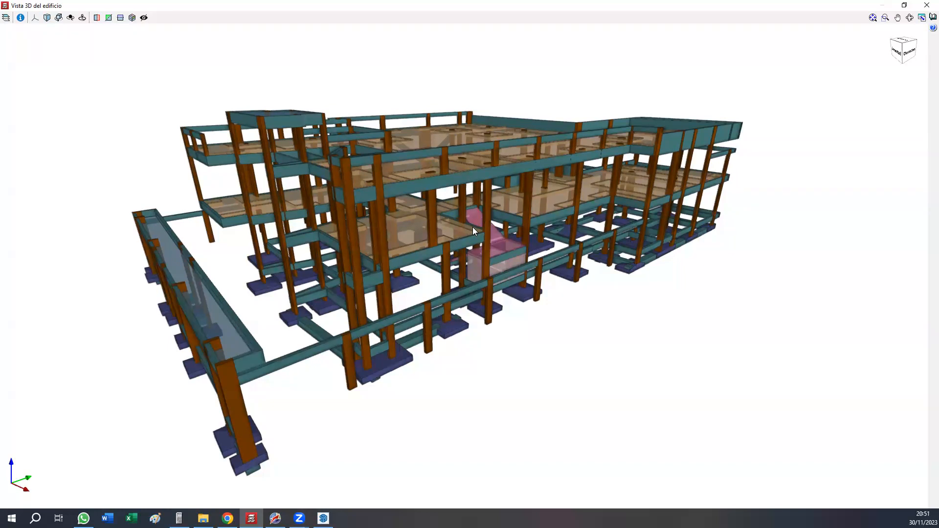
middle_click_drag(499, 204, 454, 246)
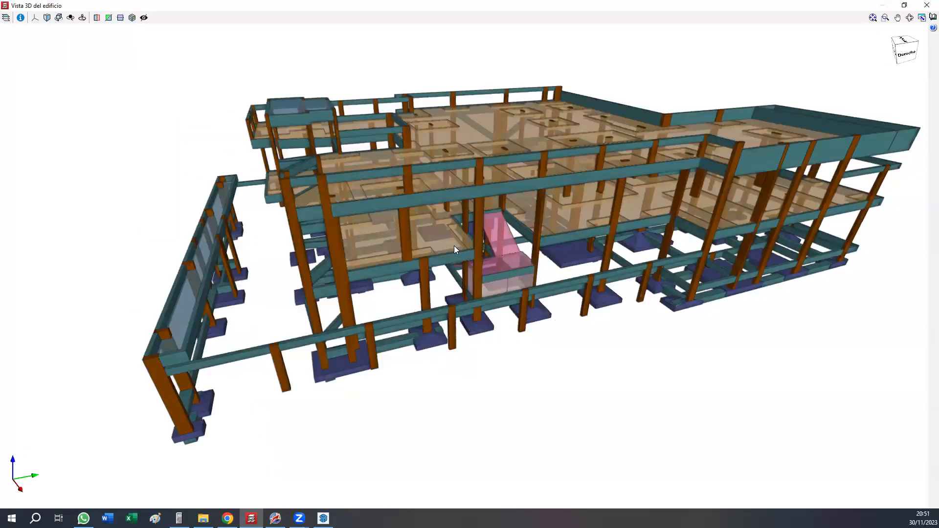
- Examine the rear cantilever's edge beams, supporting columns and footings in the 3D structural model
middle_click_drag(454, 245, 131, 229)
scroll(378, 189, "up", 6)
middle_click_drag(310, 292, 220, 220)
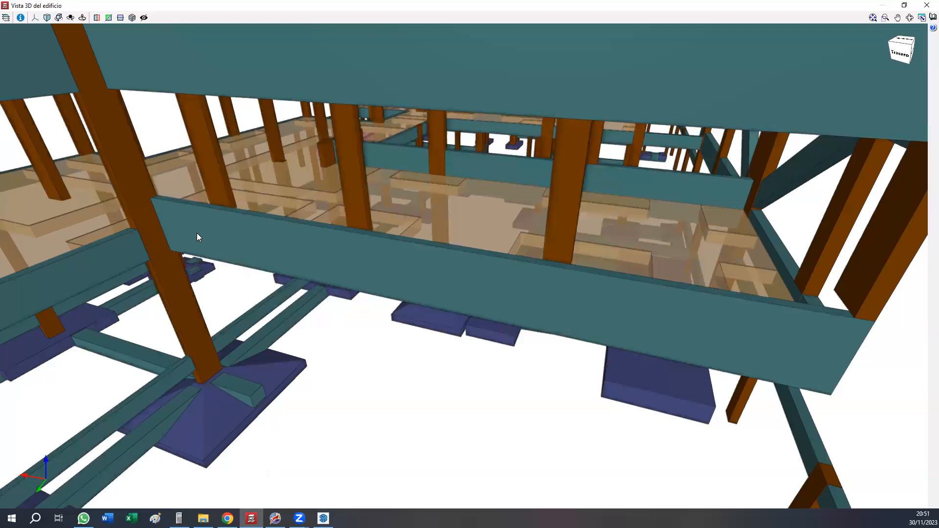
scroll(238, 194, "down", 6)
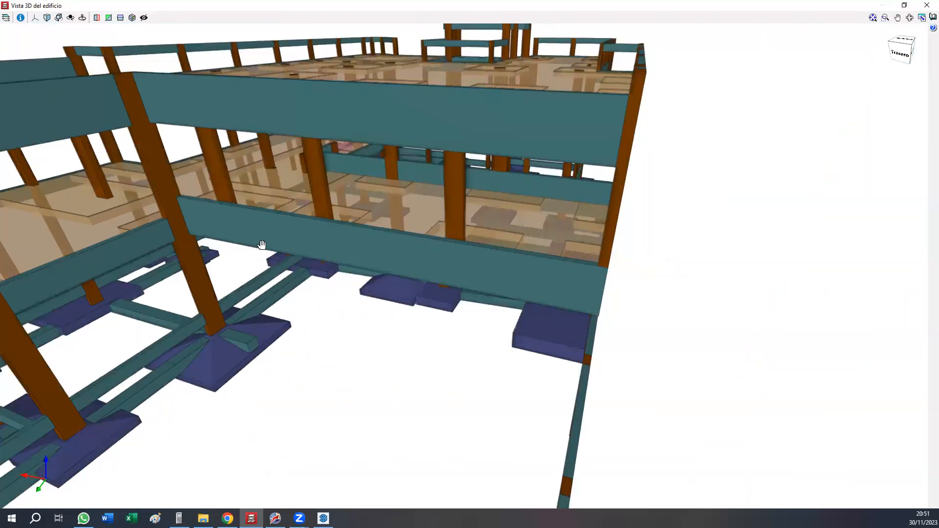
middle_click_drag(388, 240, 216, 262)
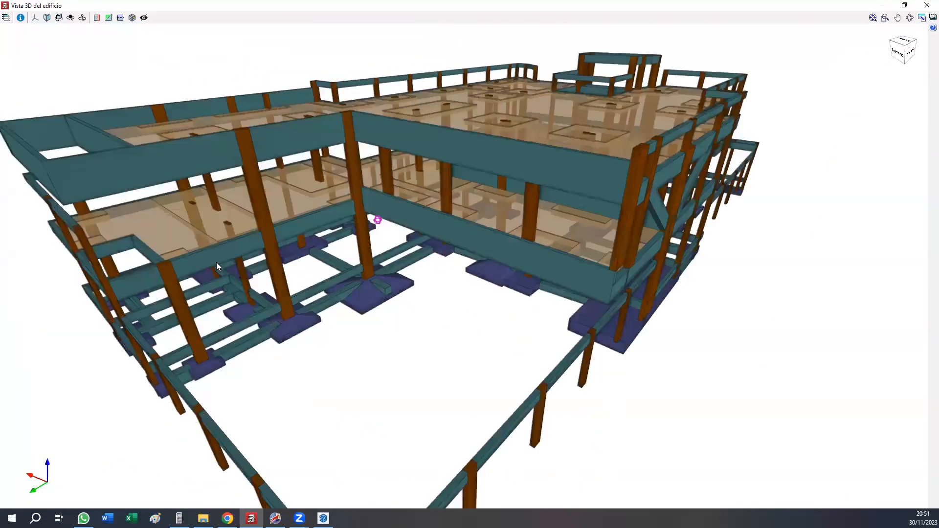
scroll(216, 262, "down", 1)
scroll(216, 263, "down", 3)
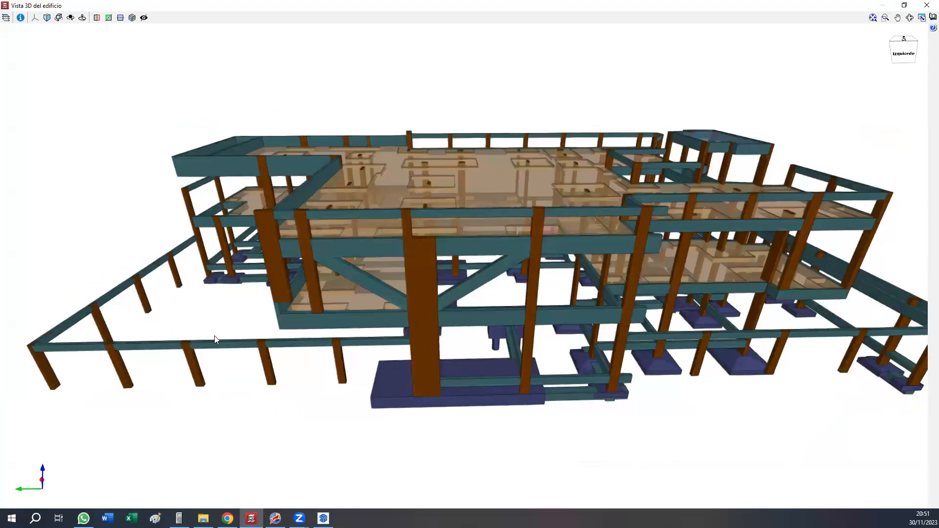
- Examine the diagonally braced side, the large column and the underside of the cantilevered slab, and close the 3D view
middle_click_drag(247, 336, 438, 289, "shift")
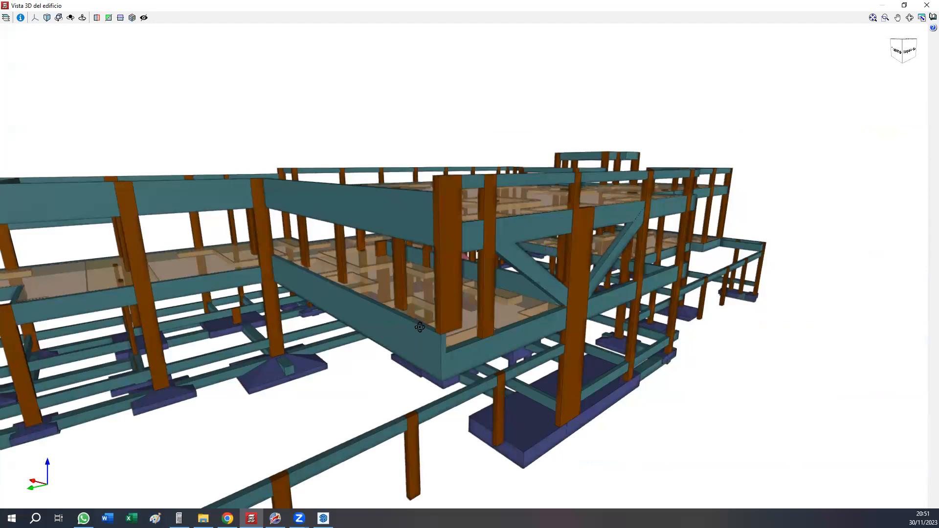
scroll(244, 320, "up", 3)
middle_click_drag(252, 303, 302, 171, "shift")
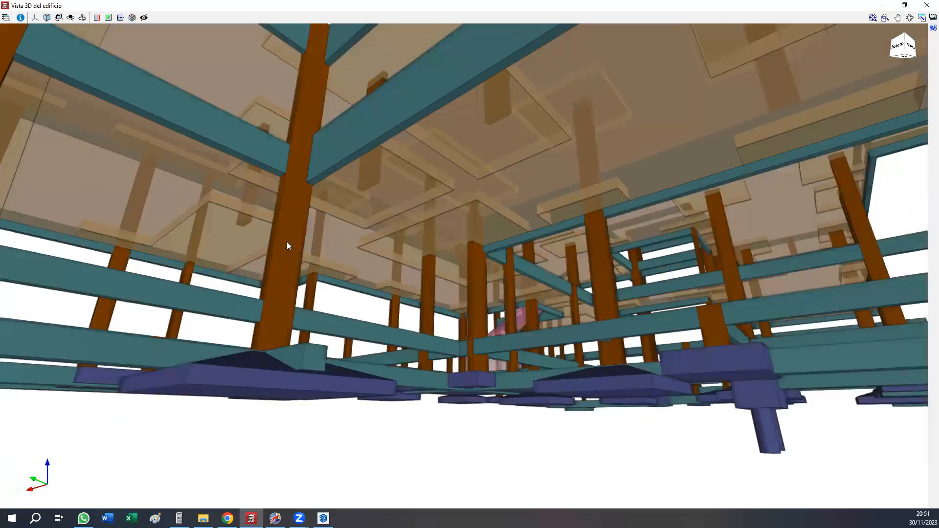
scroll(287, 242, "down", 2)
scroll(416, 273, "down", 4)
middle_click_drag(366, 240, 350, 289, "shift")
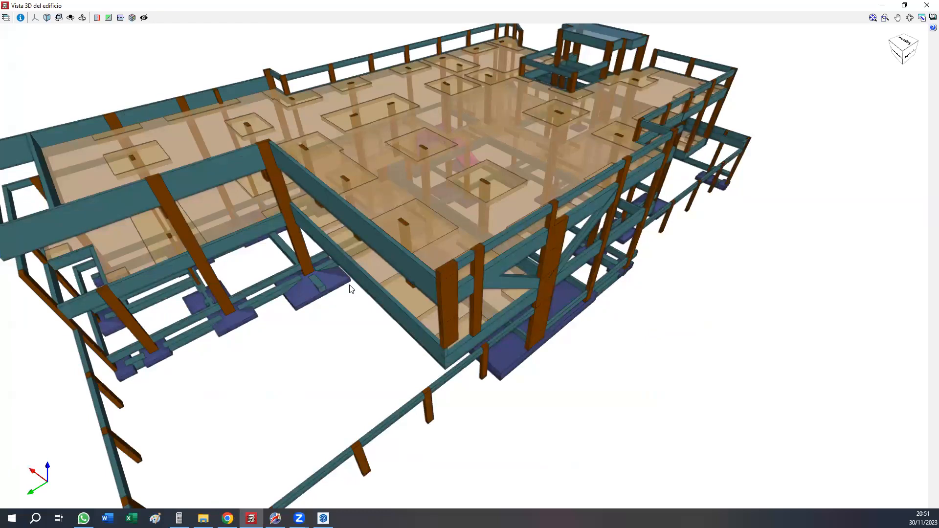
left_click(927, 5)
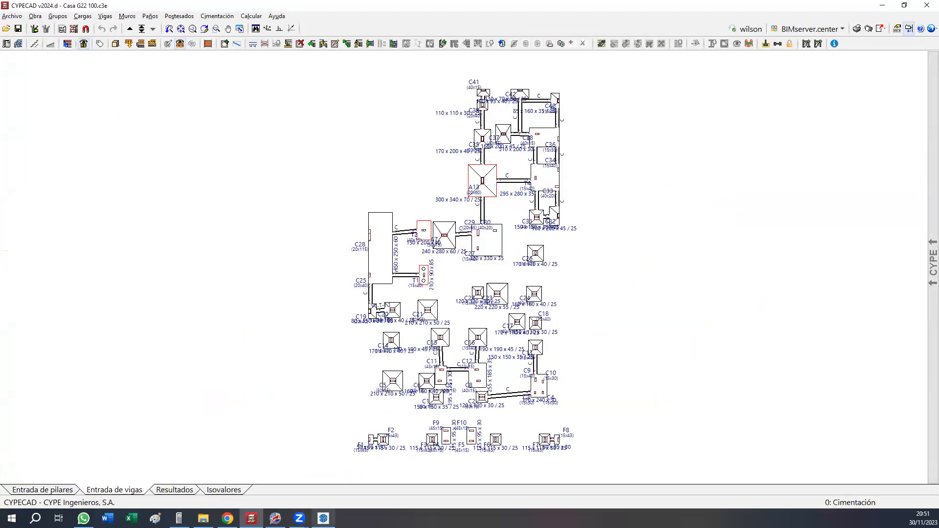
- Switch to SketchUp, examine the whole house model and its floor plan, and return to CYPECAD
key("alt+Tab")
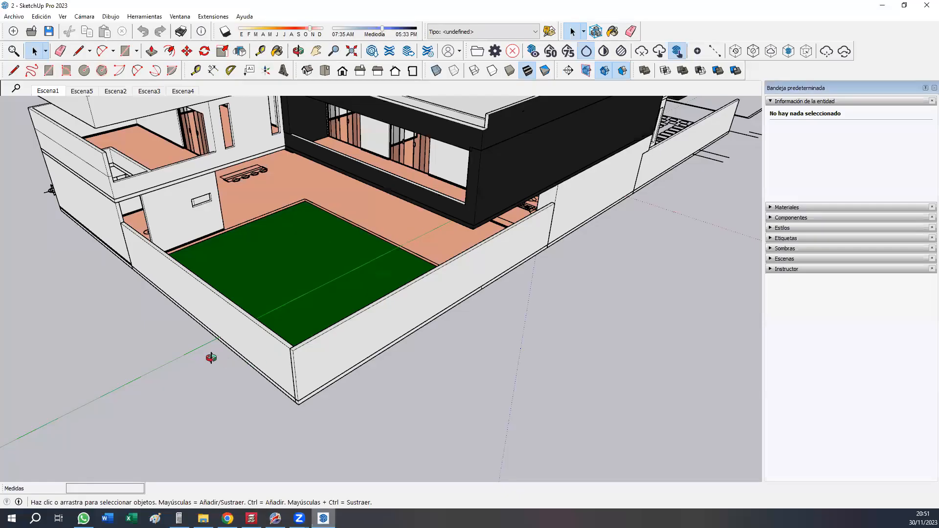
middle_click_drag(211, 358, 169, 353)
scroll(441, 353, "down", 5)
middle_click_drag(467, 355, 156, 300)
scroll(398, 276, "down", 4)
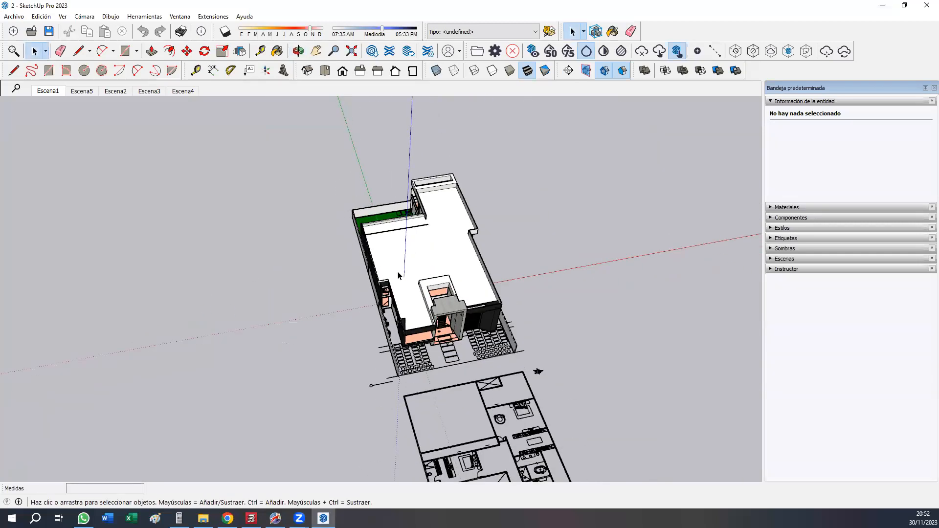
scroll(398, 276, "down", 4)
scroll(456, 403, "up", 6)
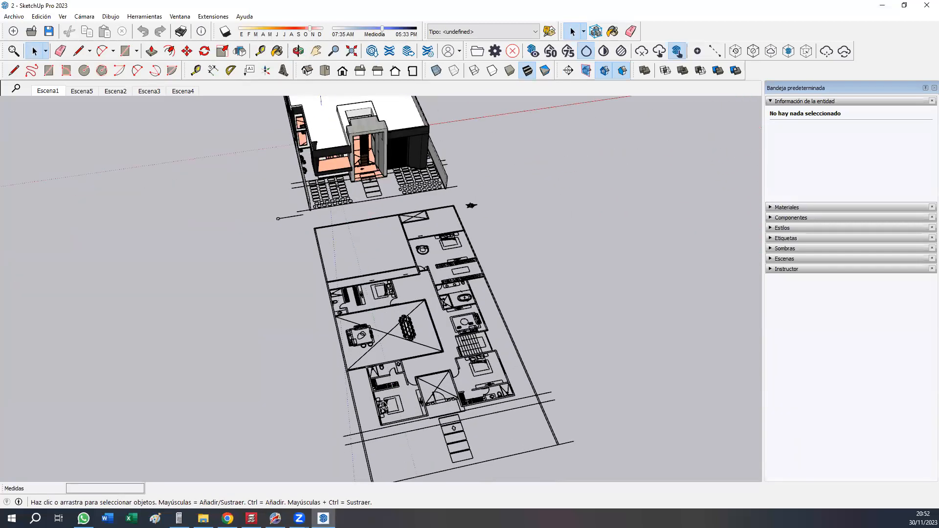
scroll(442, 389, "up", 3)
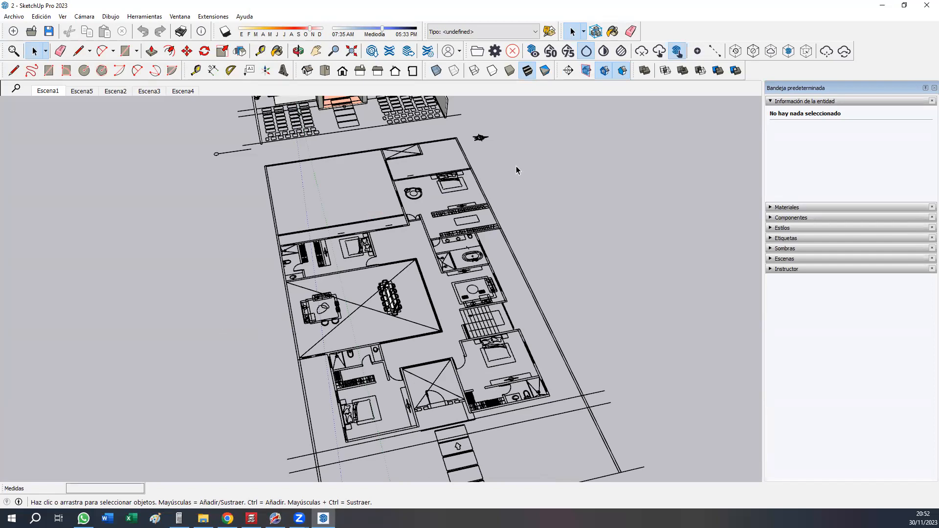
scroll(471, 181, "down", 5)
mouse_move(471, 183)
middle_mouse_down()
mouse_move(479, 279)
mouse_move(157, 208)
mouse_move(158, 185)
mouse_move(266, 277)
mouse_move(486, 137)
mouse_move(282, 73)
mouse_move(863, 6)
middle_mouse_up()
scroll(157, 184, "up", 3)
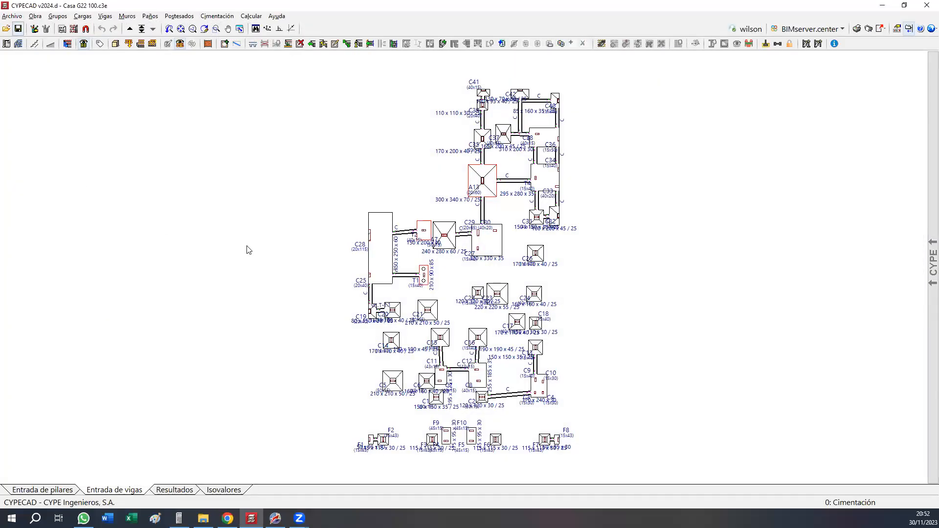
- Examine the foundation plan around the combined footing at C25 and C28, the pile cap and the nearby isolated footings
middle_click_drag(389, 342, 272, 337)
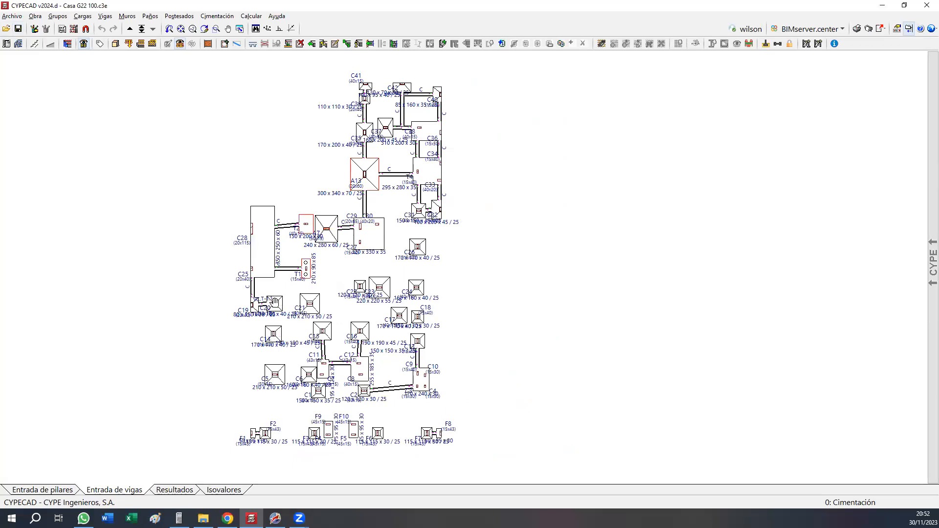
middle_click_drag(264, 304, 346, 302)
scroll(346, 302, "up", 3)
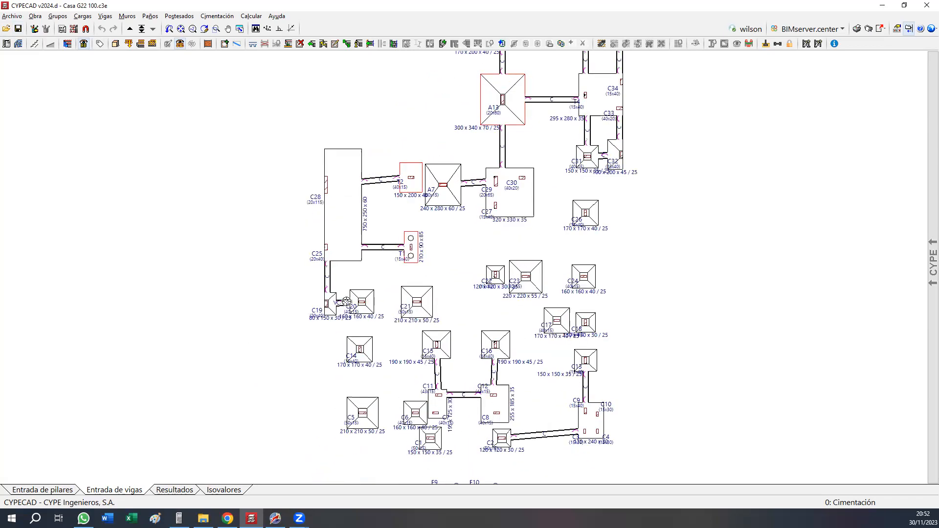
scroll(346, 302, "down", 2)
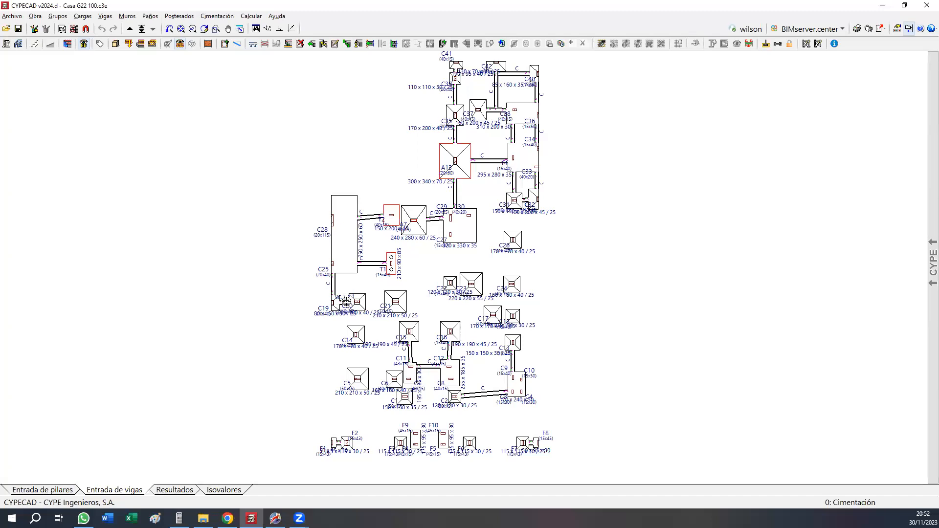
middle_click_drag(346, 301, 259, 286)
- Open the project Vivienda 100.c3e from the recent files and close its calculation error report
left_click(6, 28)
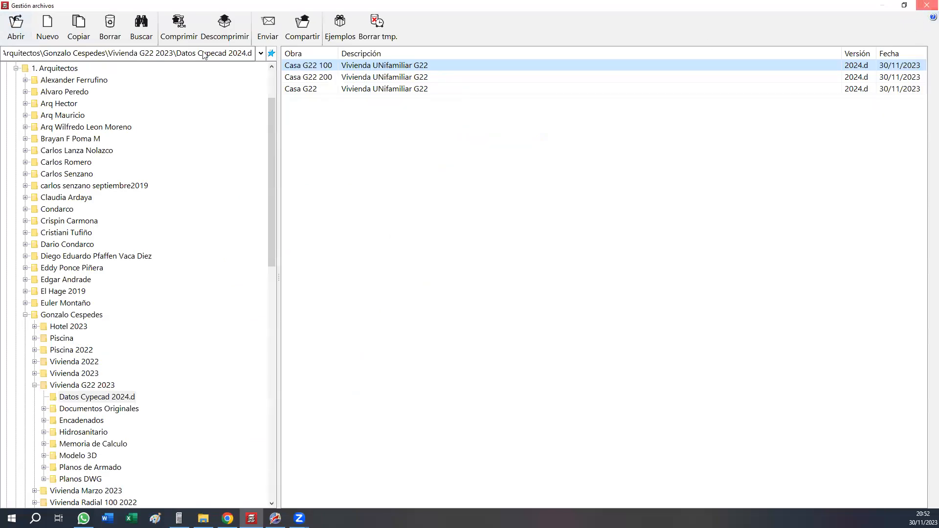
left_click(927, 5)
left_click(12, 16)
mouse_move(52, 156)
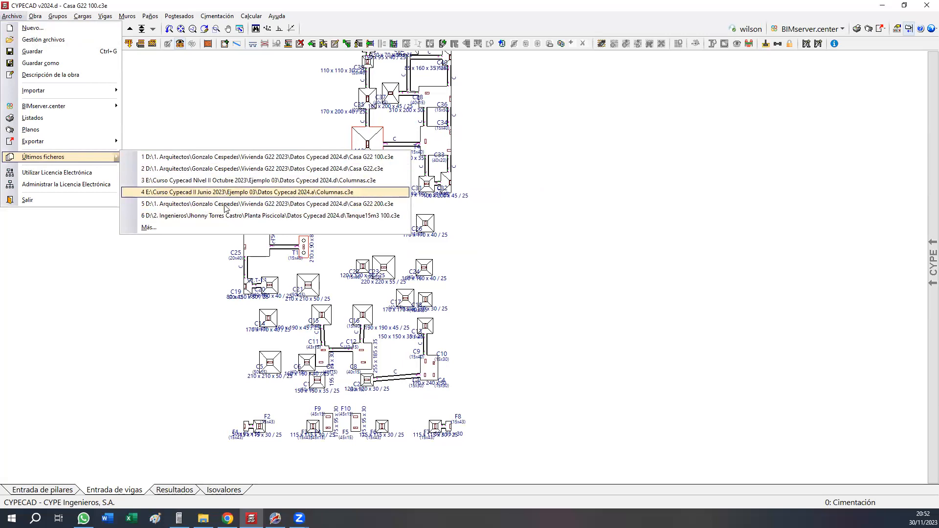
left_click(179, 229)
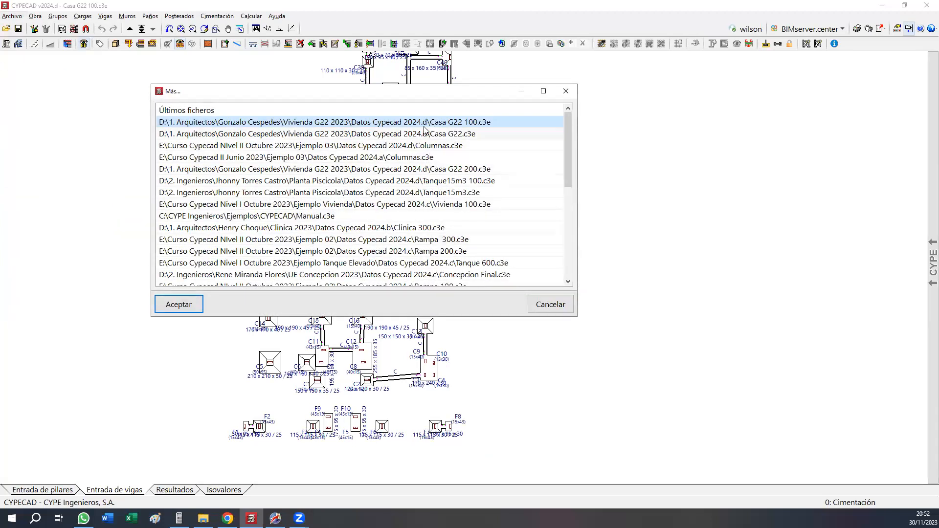
double_click(437, 203)
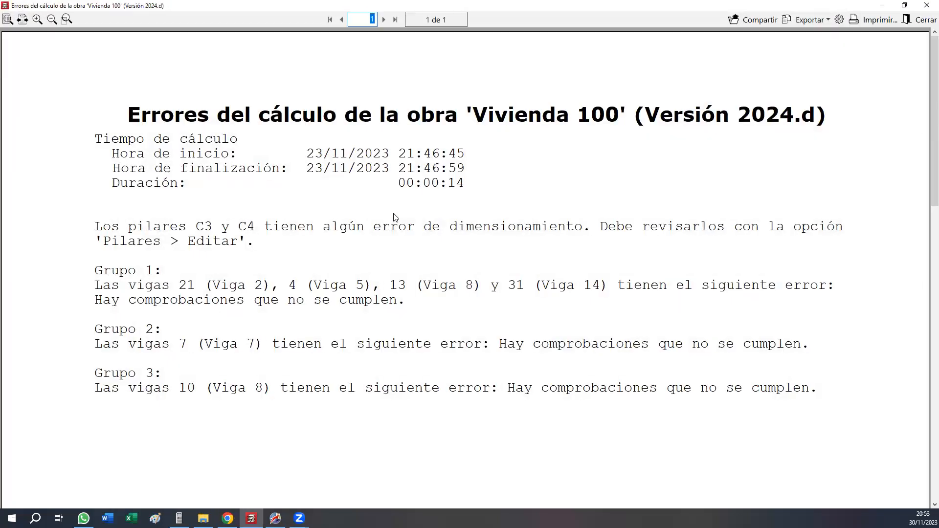
left_click(904, 6)
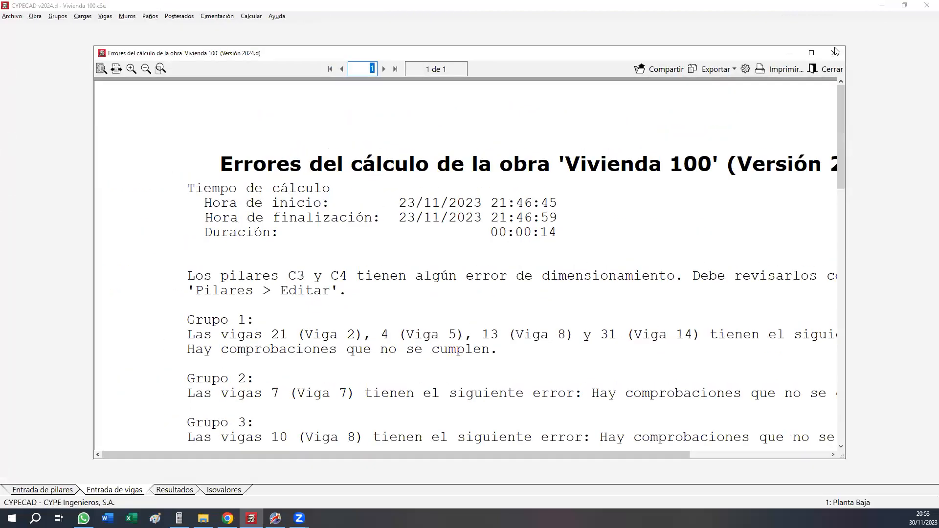
left_click(846, 47)
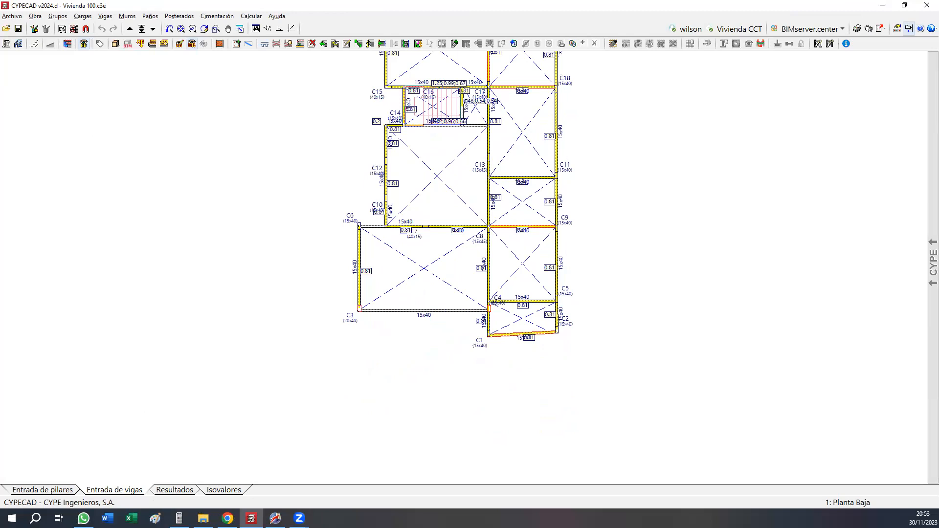
- On Planta Alta, set the beam between columns C3 and C4 to 20 cm wide and 55 cm deep
left_click(130, 28)
left_click(188, 46)
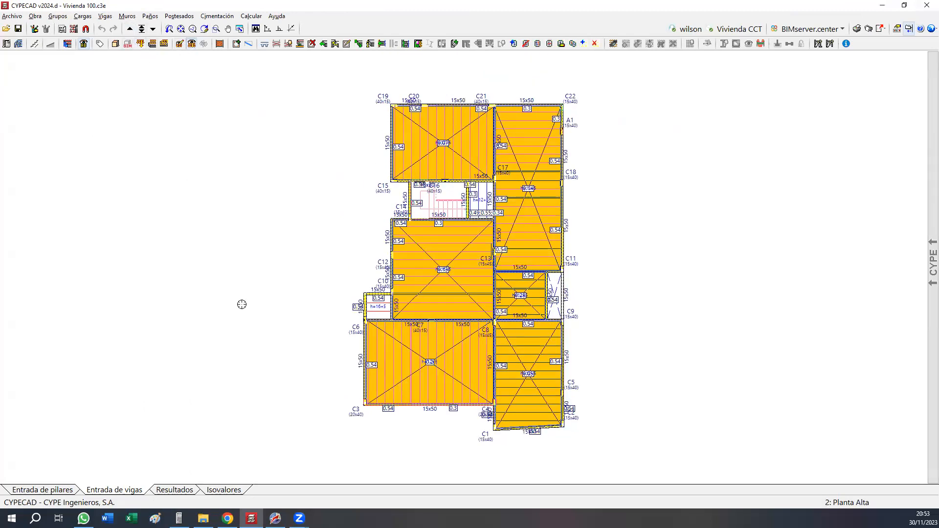
scroll(338, 439, "up", 3)
middle_click_drag(308, 362, 191, 313)
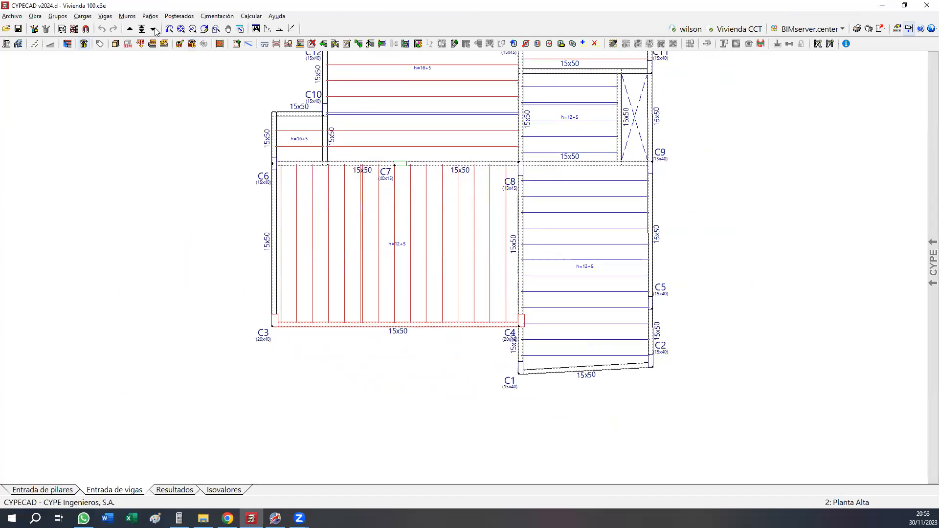
left_click(347, 43)
scroll(382, 325, "up", 1)
left_click(508, 275)
type("20")
key("Tab")
type("5")
left_click(532, 279)
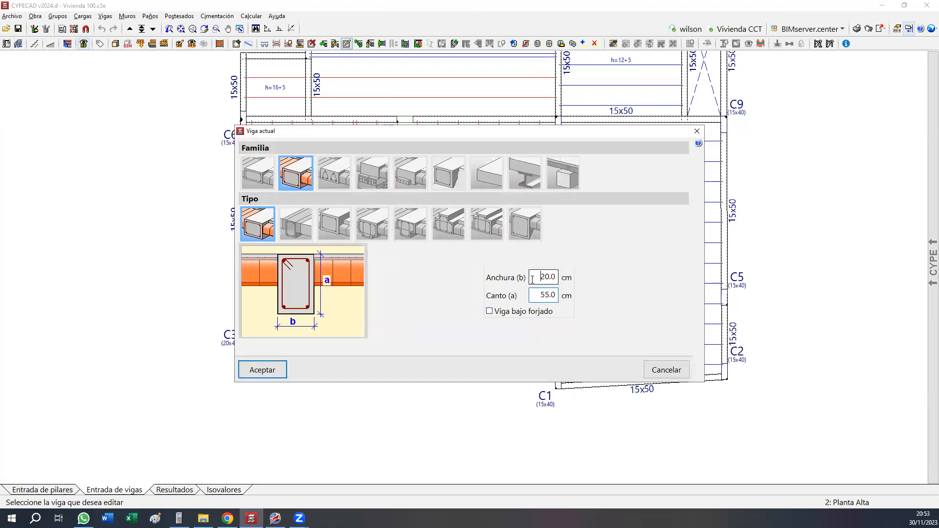
left_click(274, 378)
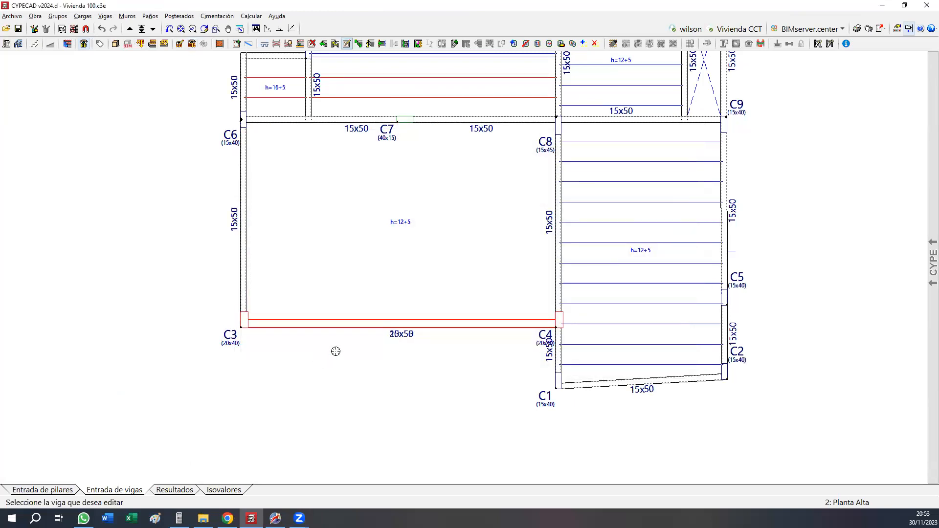
- On Planta Cubierta, set the beam between columns C3 and C4 to 20 cm wide and 60 cm deep
left_click(130, 28)
left_click(384, 322)
double_click(543, 294)
type("60")
left_click(267, 372)
- Recalculate the Vivienda 100 project and dismiss the calculation report
left_click(251, 16)
left_click(293, 54)
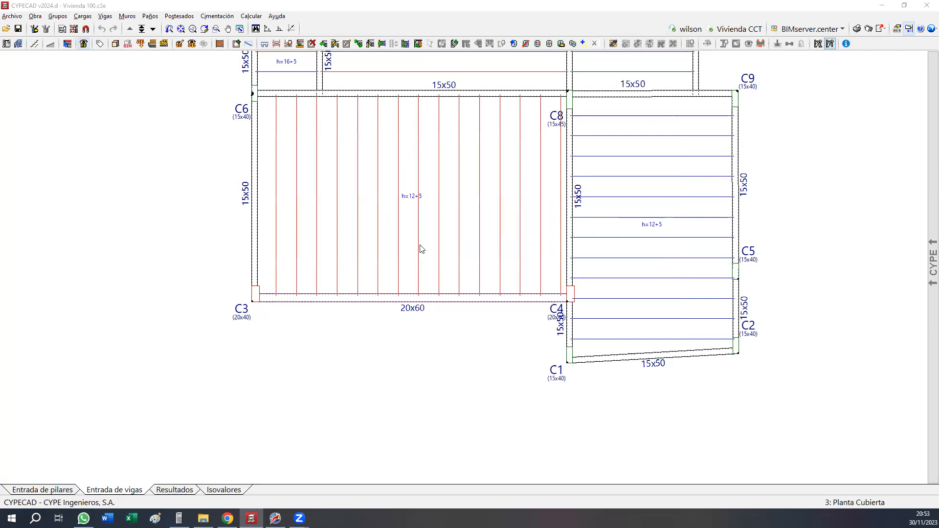
key("Escape")
scroll(384, 333, "up", 4)
- In the results, review the reinforcement and force diagrams of the roof beam between C3 and C4, and close the beam editor
left_click(173, 490)
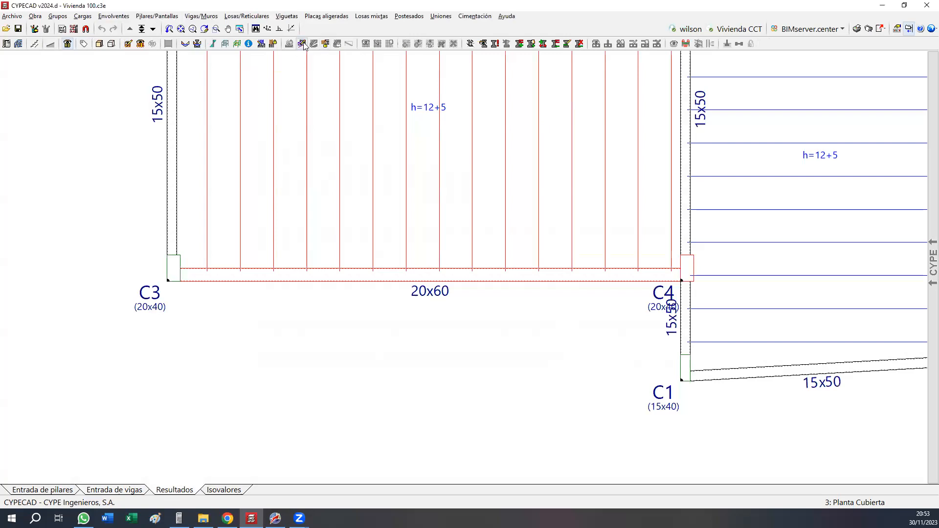
left_click(302, 43)
left_click(360, 331)
scroll(577, 171, "up", 3)
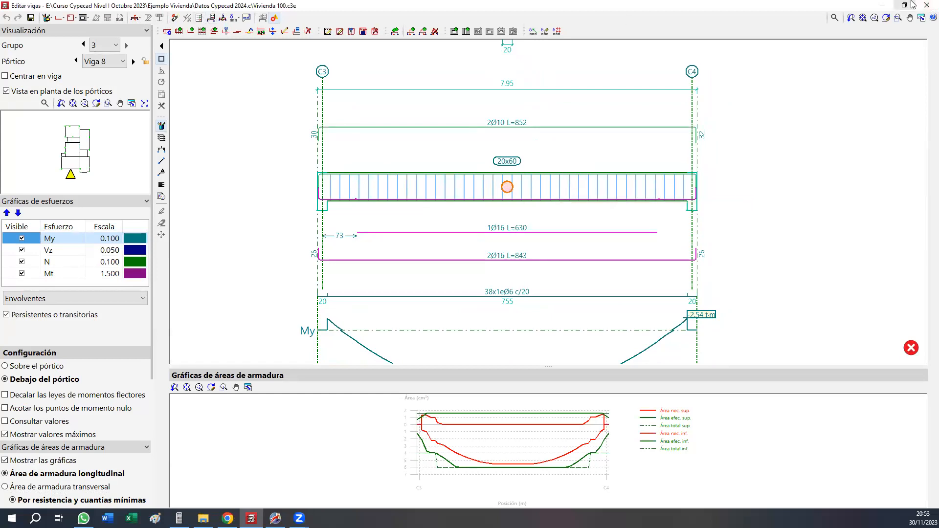
left_click(927, 5)
- Examine the calculated floor plans from Planta Cubierta to Cimentación and Planta Baja, checking the ground-floor beams around C6–C9 and C1–C2
scroll(503, 263, "down", 2)
middle_click_drag(464, 255, 433, 328)
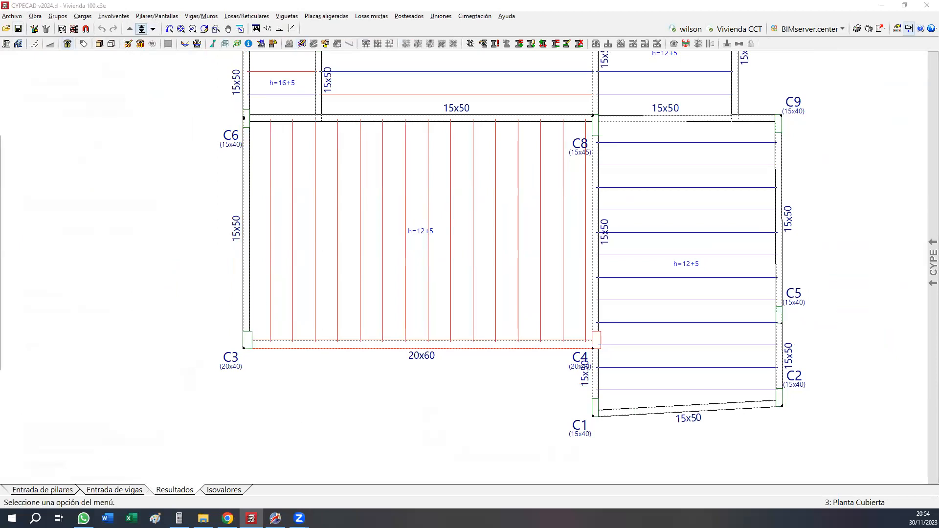
left_click(429, 397)
scroll(429, 398, "down", 3)
scroll(429, 398, "up", 5)
left_click(152, 29)
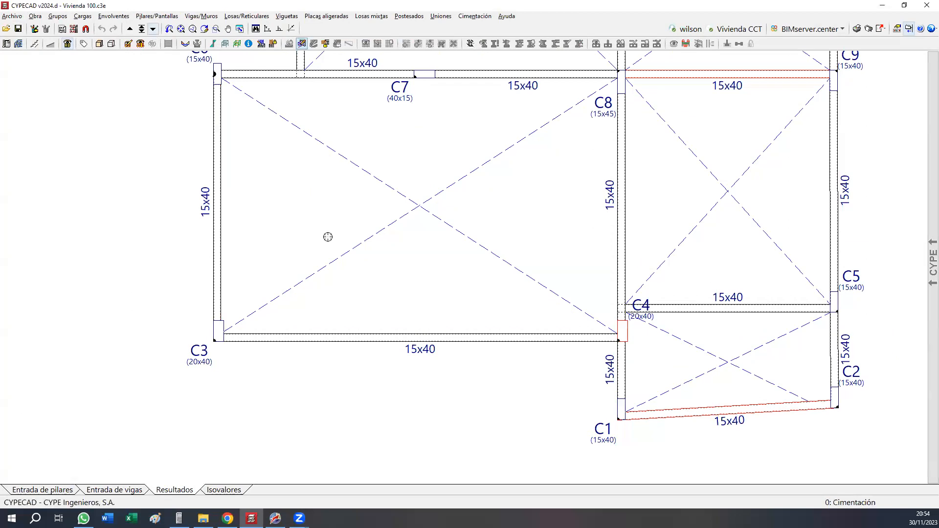
left_click(129, 29)
scroll(399, 293, "down", 3)
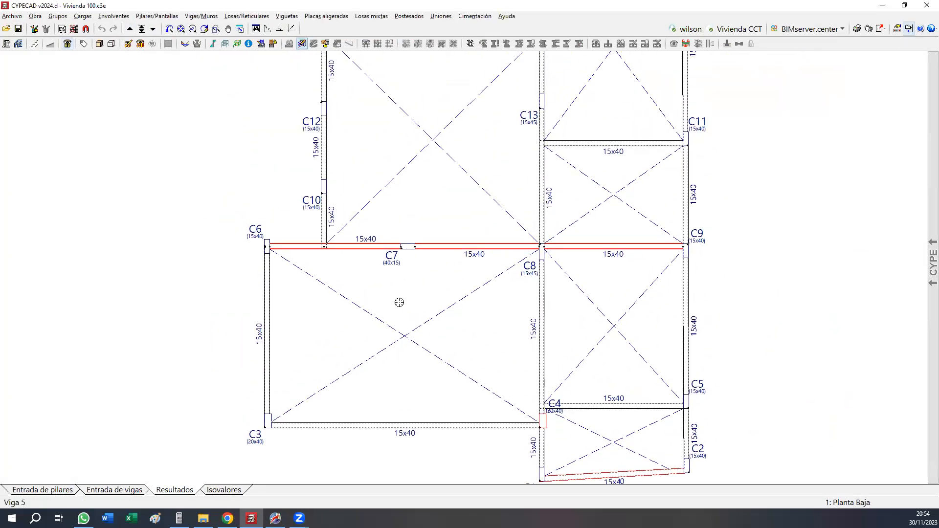
middle_click_drag(300, 53, 253, 228)
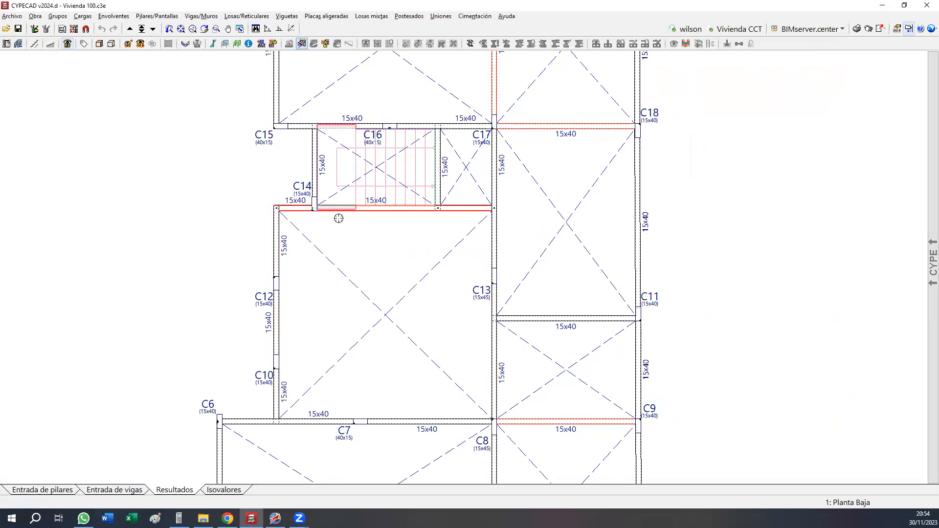
scroll(416, 212, "down", 3)
scroll(413, 353, "up", 5)
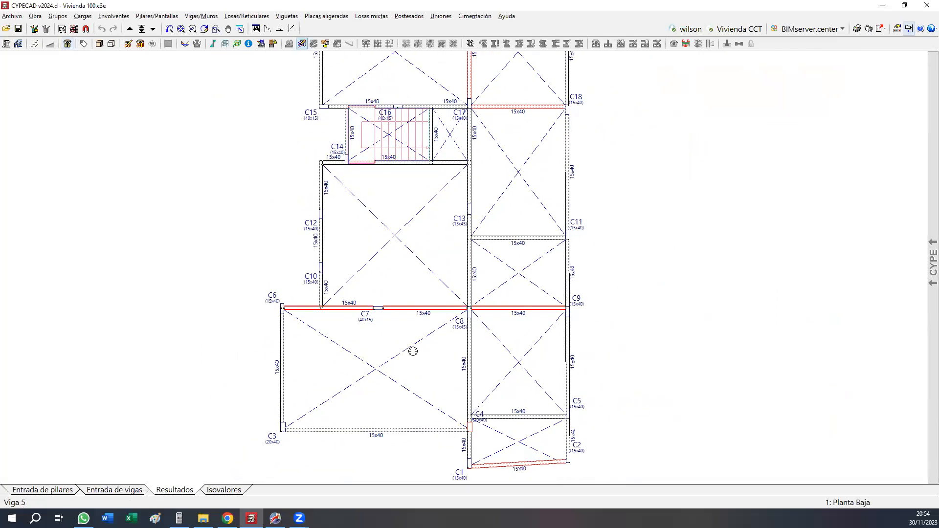
middle_click_drag(407, 355, 386, 310)
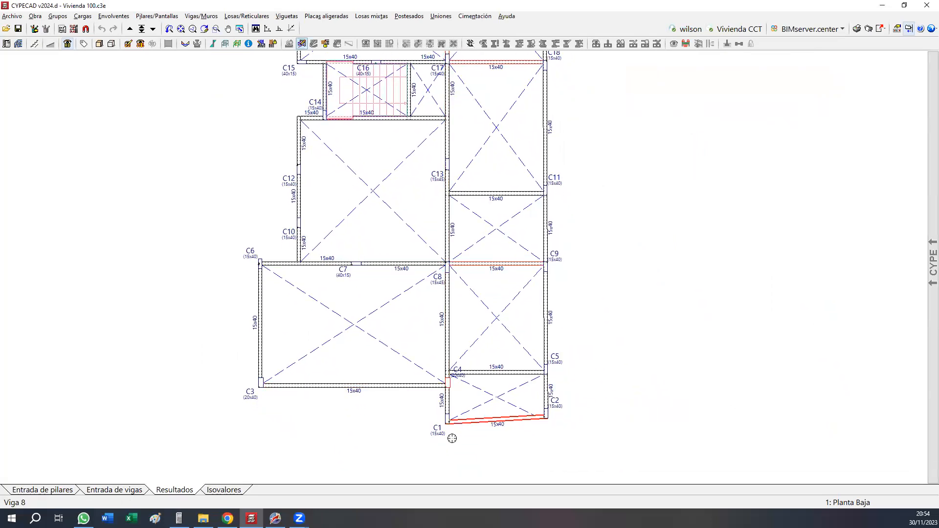
- Examine the calculated plans of Planta Baja, Planta Alta and Planta Cubierta, inspecting the beams between C3 and C4
middle_click_drag(307, 279, 282, 283)
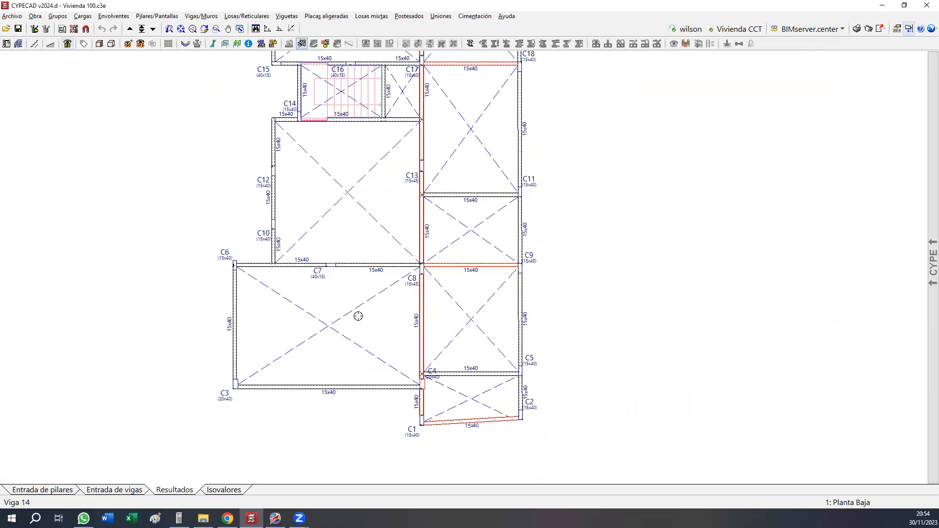
middle_click_drag(304, 67, 280, 234)
middle_click_drag(335, 441, 329, 310)
middle_click_drag(215, 303, 204, 228)
left_click(129, 28)
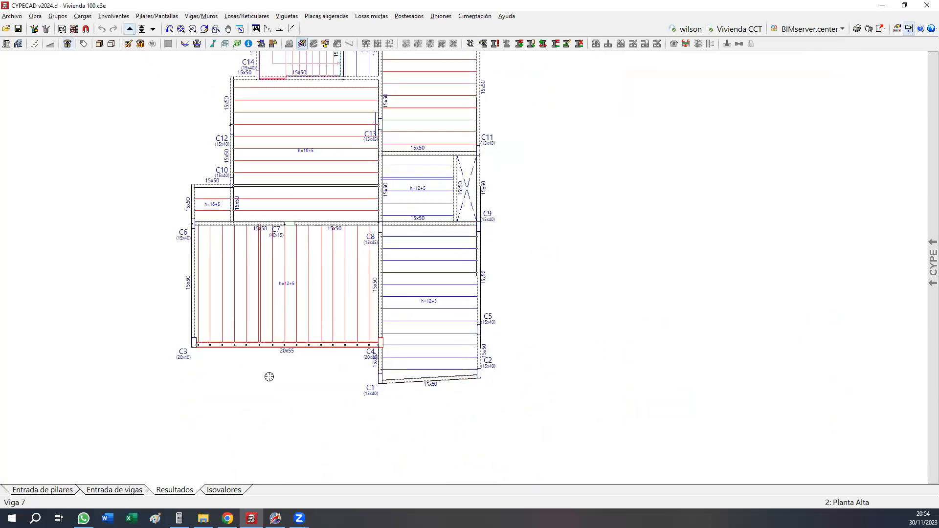
scroll(257, 357, "up", 1)
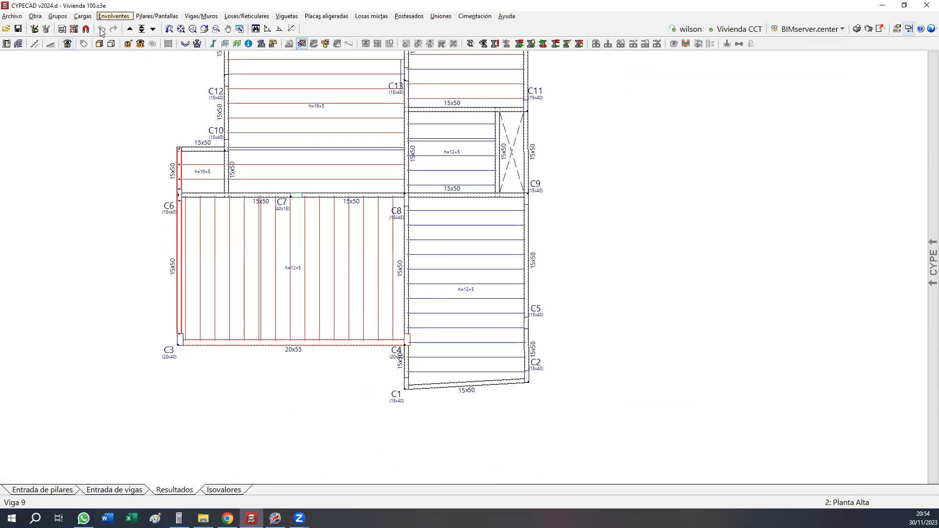
left_click(129, 29)
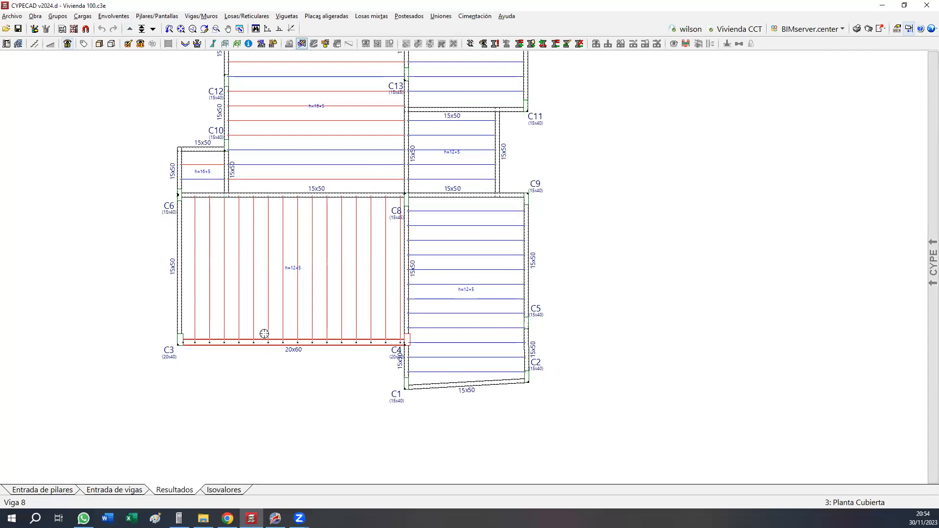
scroll(264, 333, "down", 2)
middle_click_drag(289, 249, 290, 417)
middle_click_drag(433, 303, 367, 336)
middle_click_drag(211, 284, 215, 133)
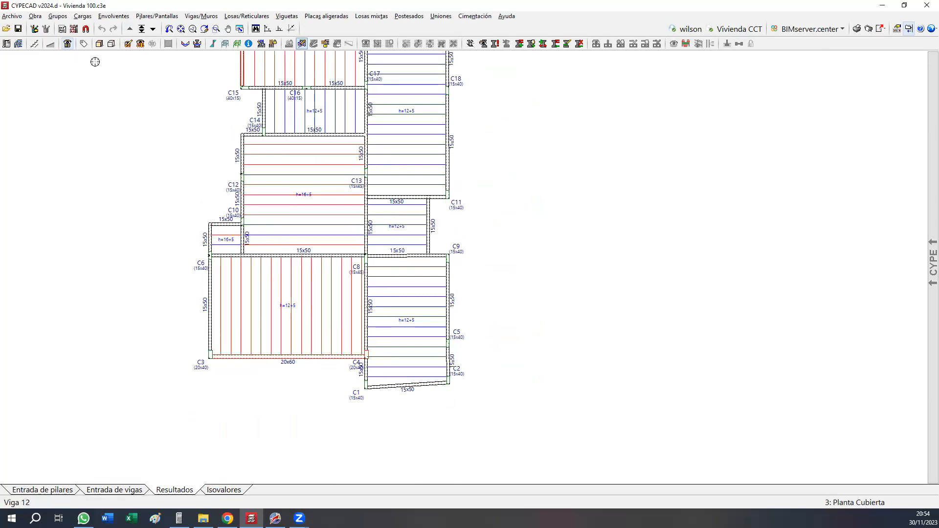
- On Planta Alta, open column C3 for reinforcement editing and bring C3 and C4 into close view in the column plan
left_click(154, 29)
left_click(262, 44)
left_click(202, 361)
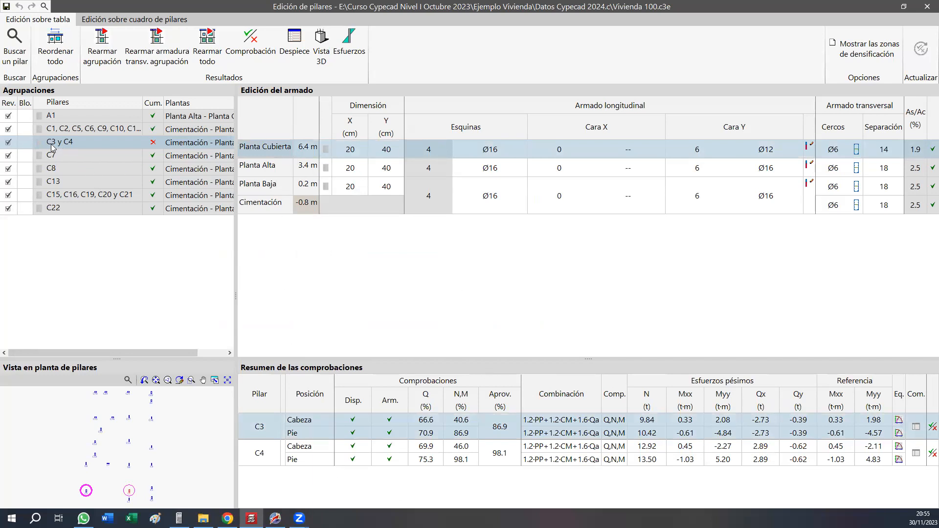
middle_click_drag(74, 463, 55, 409)
scroll(68, 436, "up", 5)
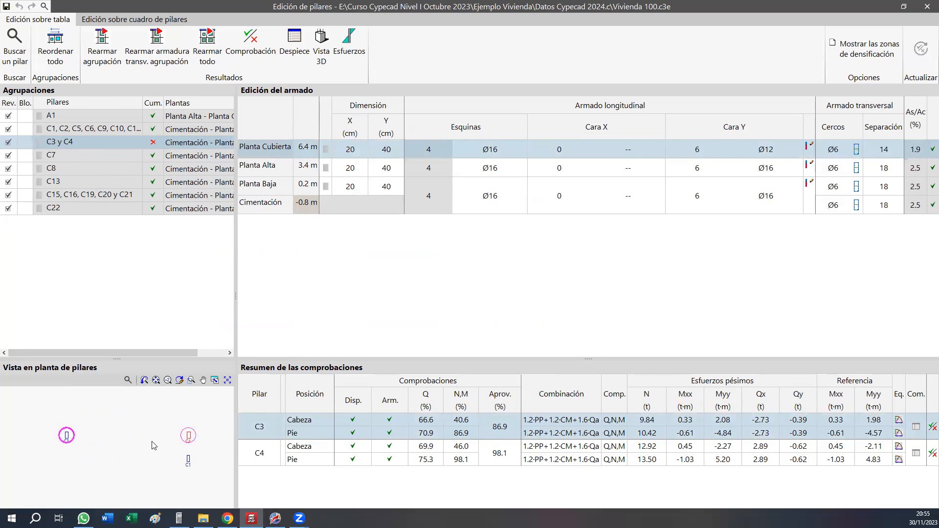
- Review the C3 and C4 column checks at Planta Alta and in the Planta Baja–Cimentación segment
double_click(383, 172)
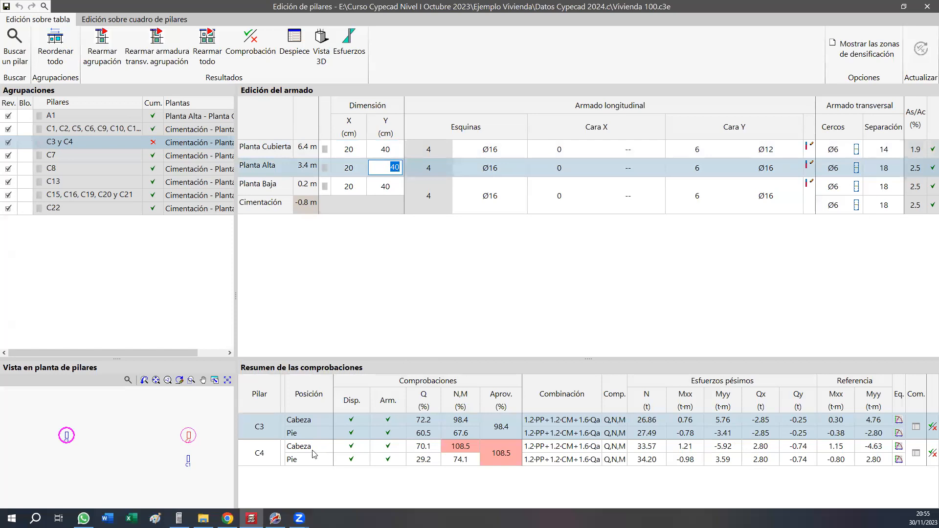
left_click(315, 454)
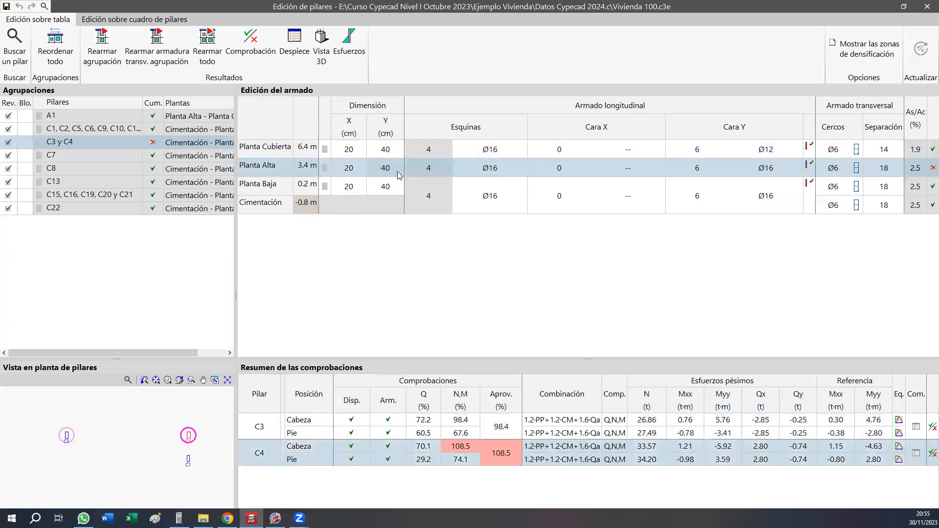
double_click(465, 198)
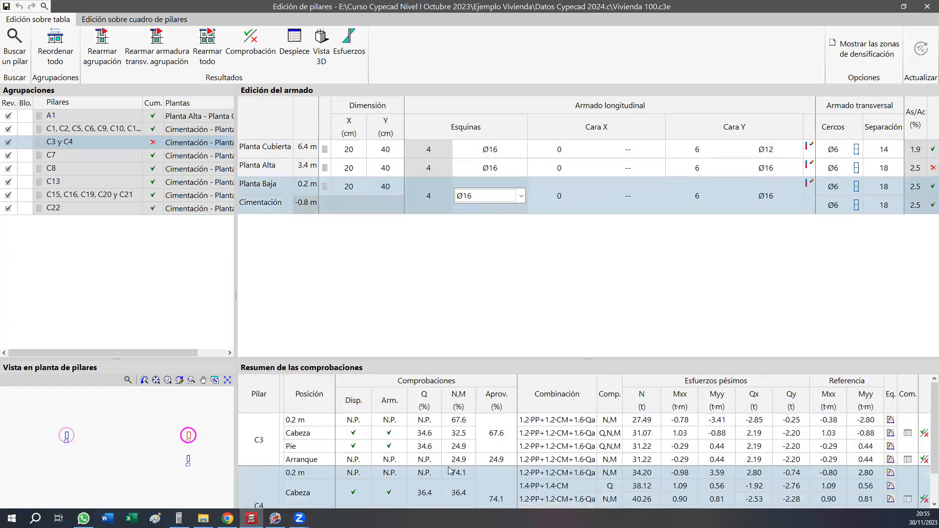
scroll(466, 409, "down", 1)
left_click_drag(598, 356, 581, 264)
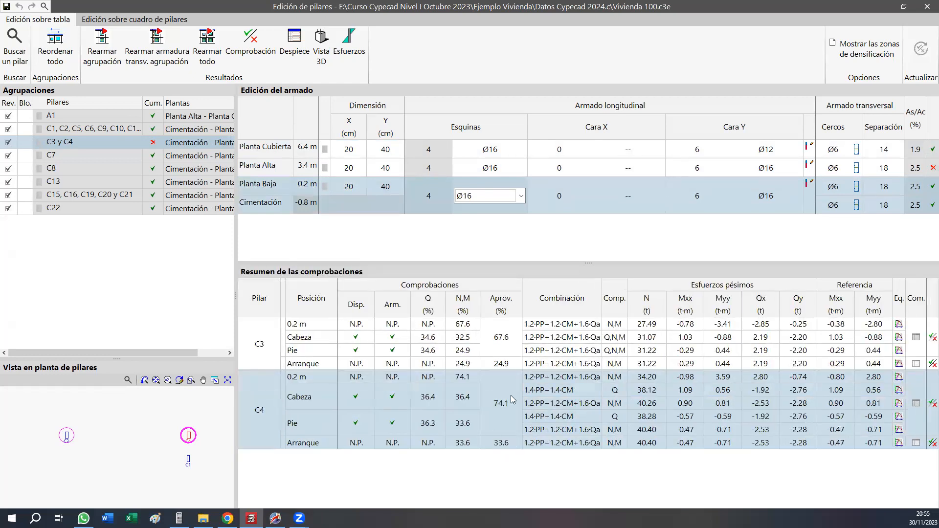
double_click(479, 169)
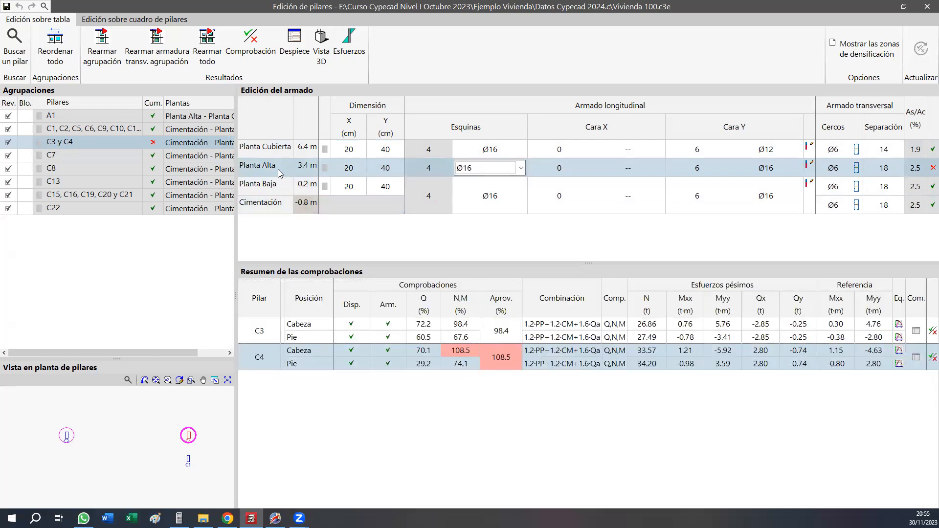
- Set the Y dimension of columns C3 and C4 to 45 cm from Planta Cubierta down to Planta Baja
left_click(393, 151)
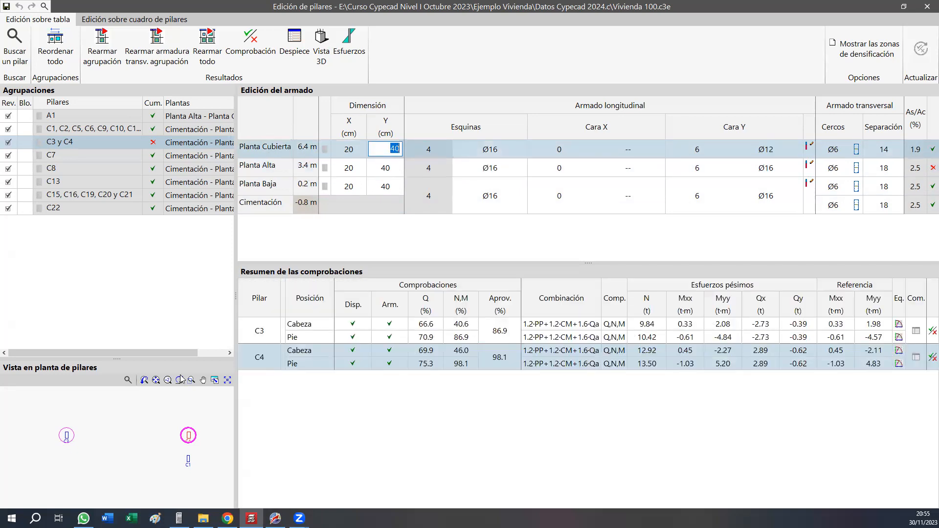
double_click(394, 149)
type("45")
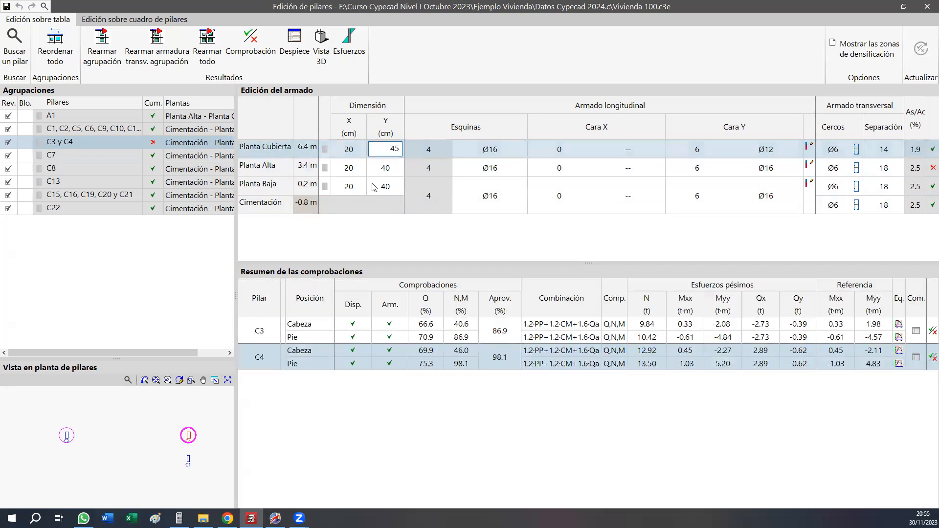
left_click(380, 171)
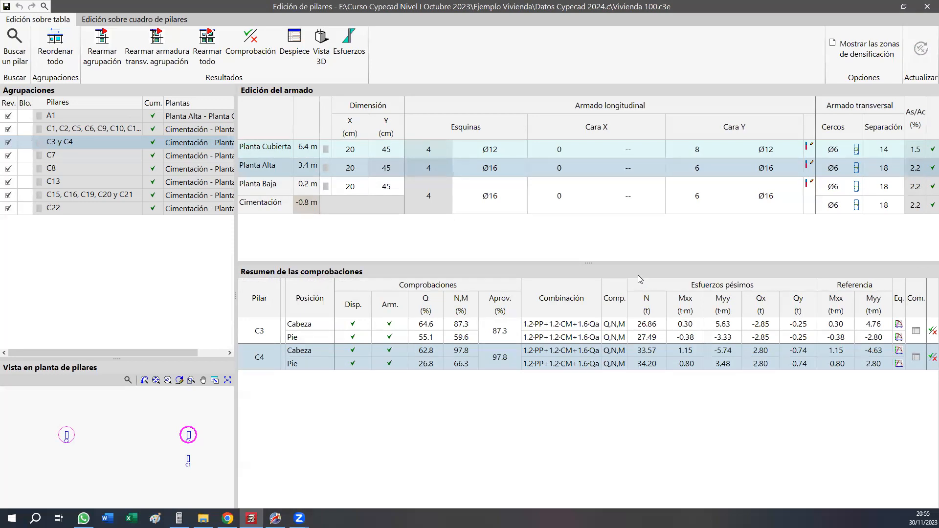
- Review the stirrup spacing, steel ratio and checks of the resized C3 and C4 columns on each floor down to Cimentación
left_click(876, 155)
left_click(876, 156)
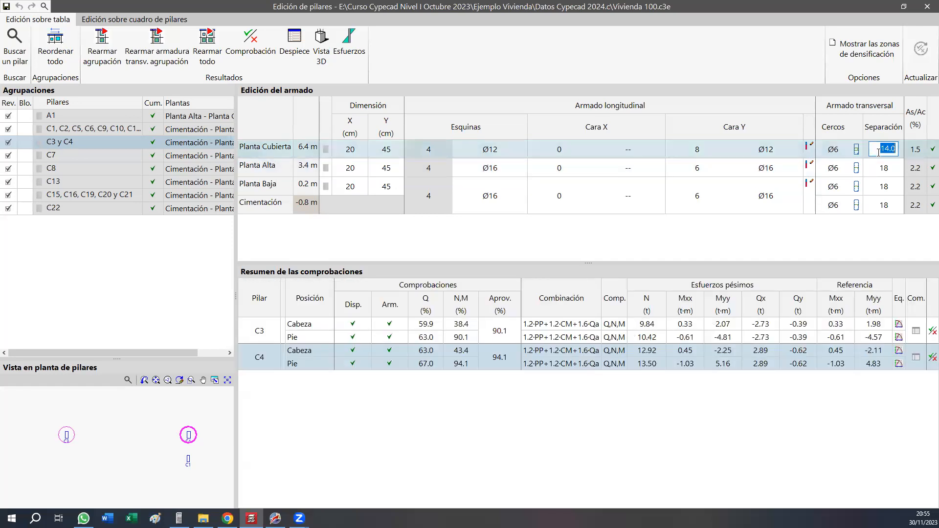
left_click(880, 170)
left_click(881, 170)
left_click(883, 192)
left_click(885, 207)
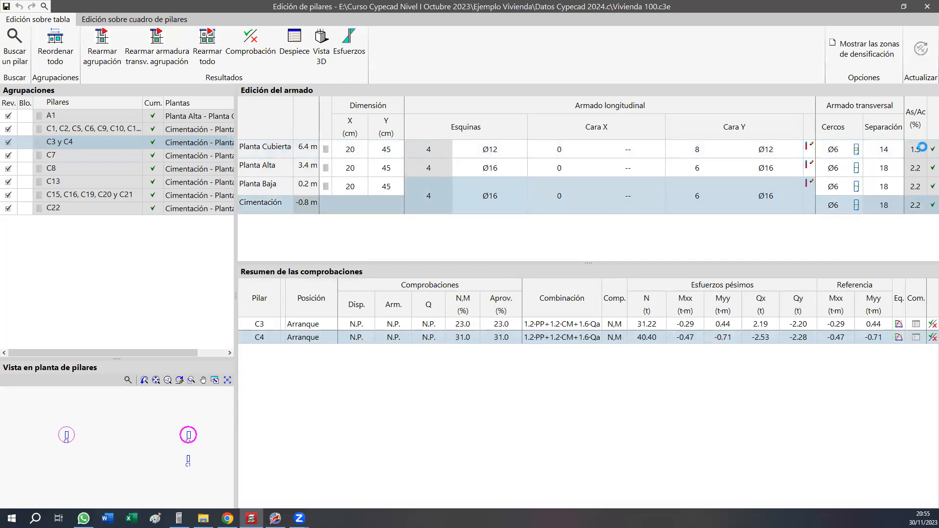
left_click(922, 148)
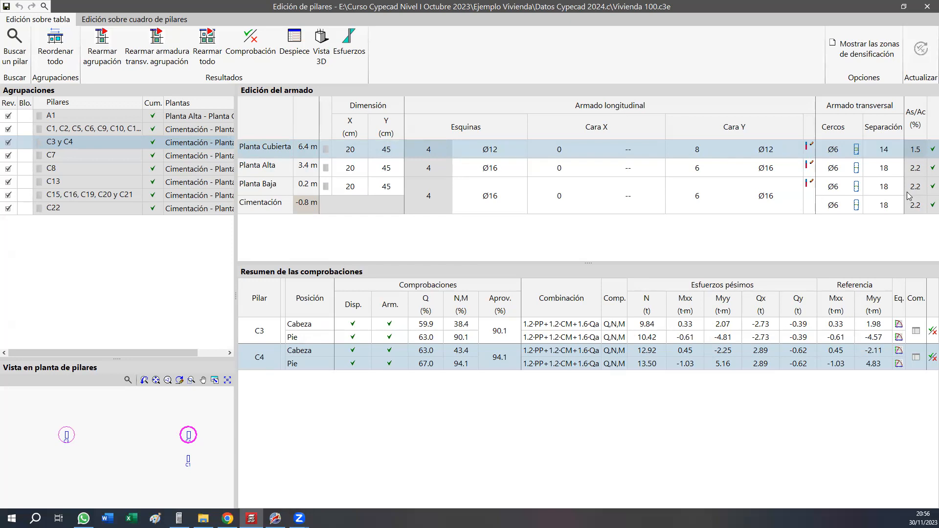
- Look over the neighbouring columns in the plan view and exit the column editor
scroll(73, 432, "down", 5)
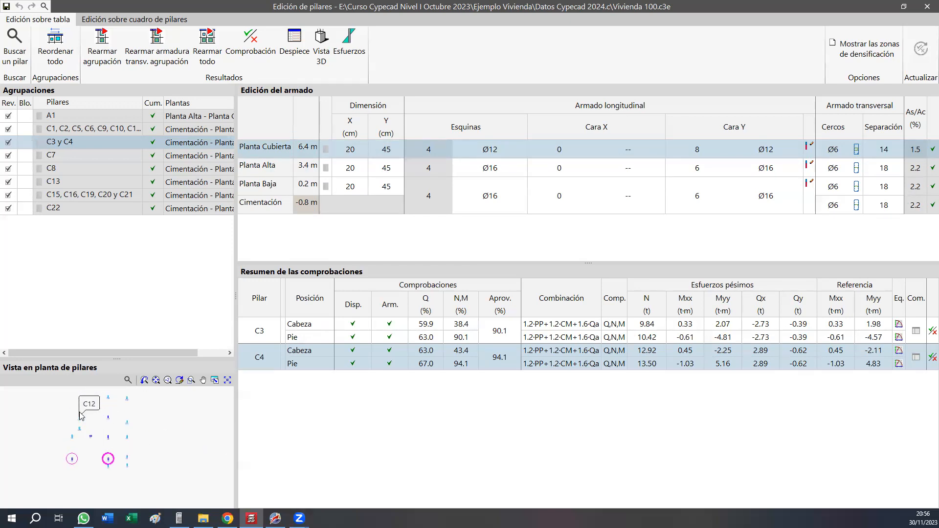
scroll(80, 413, "up", 2)
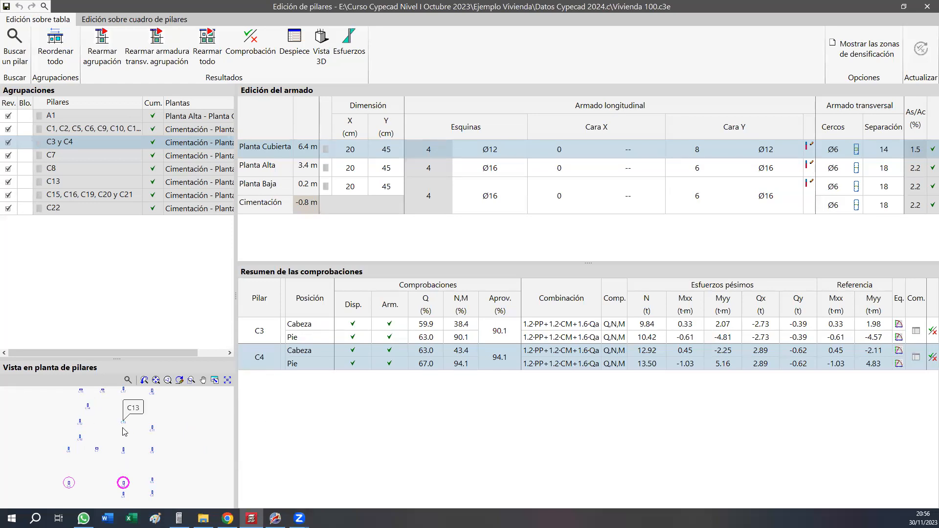
scroll(114, 420, "down", 3)
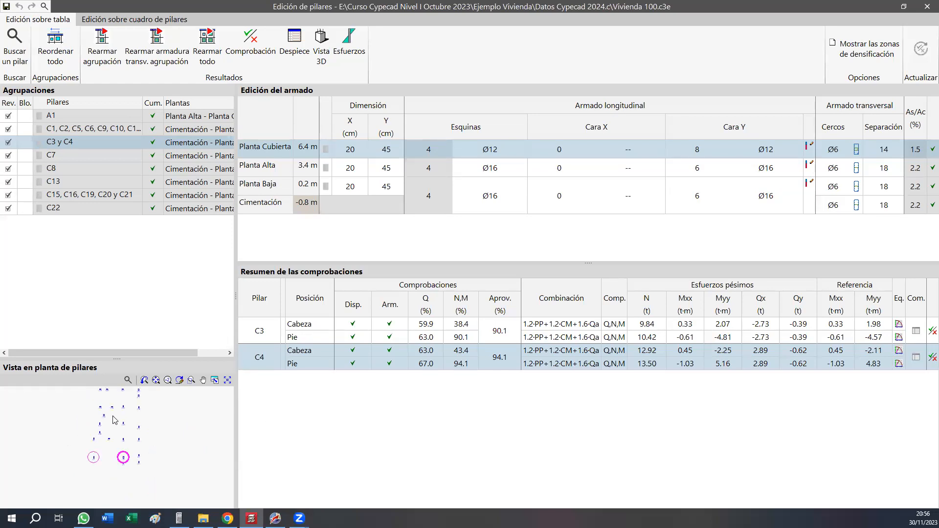
left_click(927, 7)
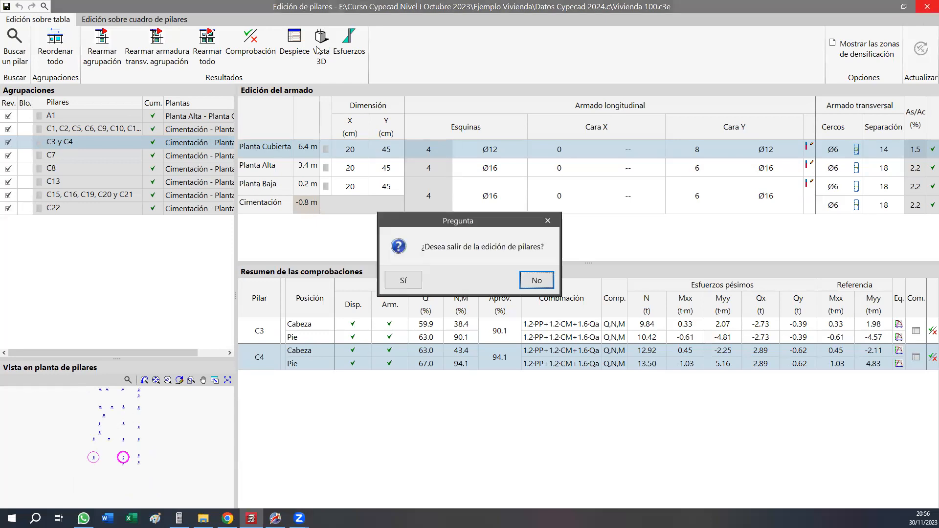
left_click(402, 285)
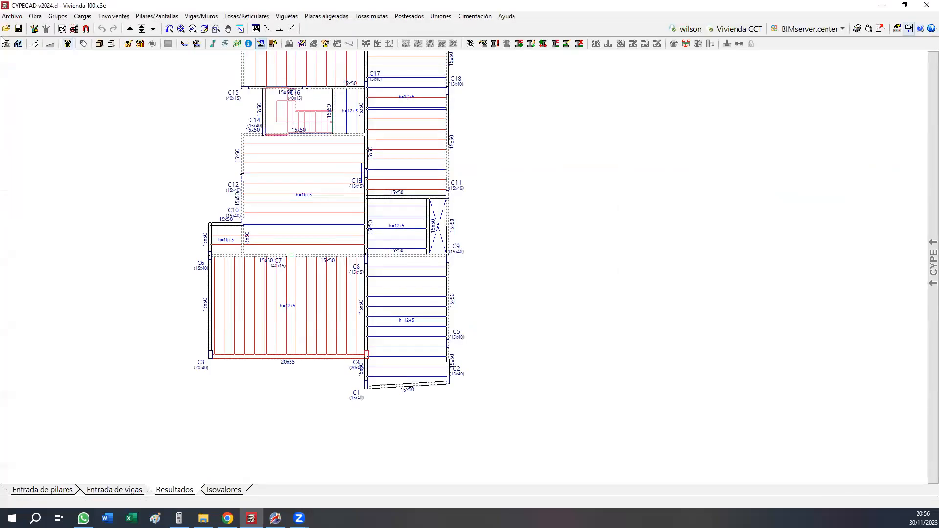
- Open the recent project Casa G22.c3e and dismiss its calculation error report
left_click(11, 16)
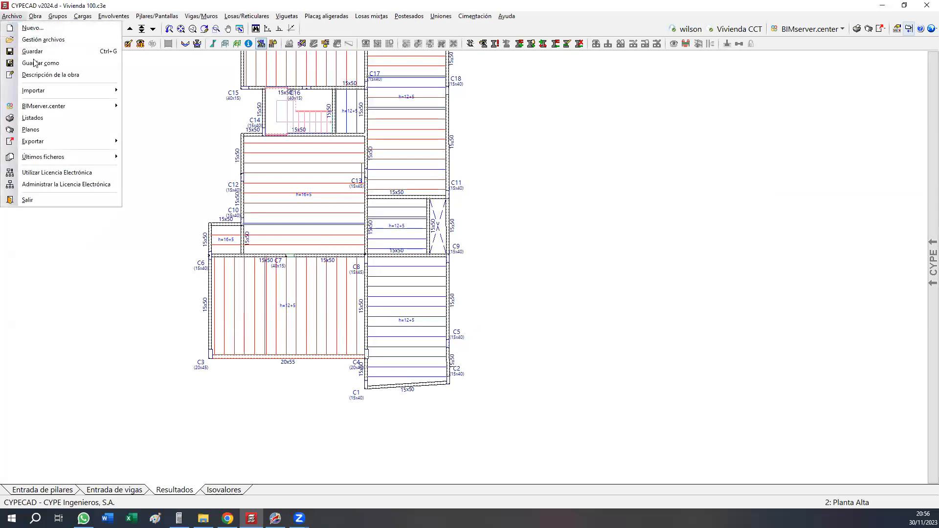
mouse_move(79, 157)
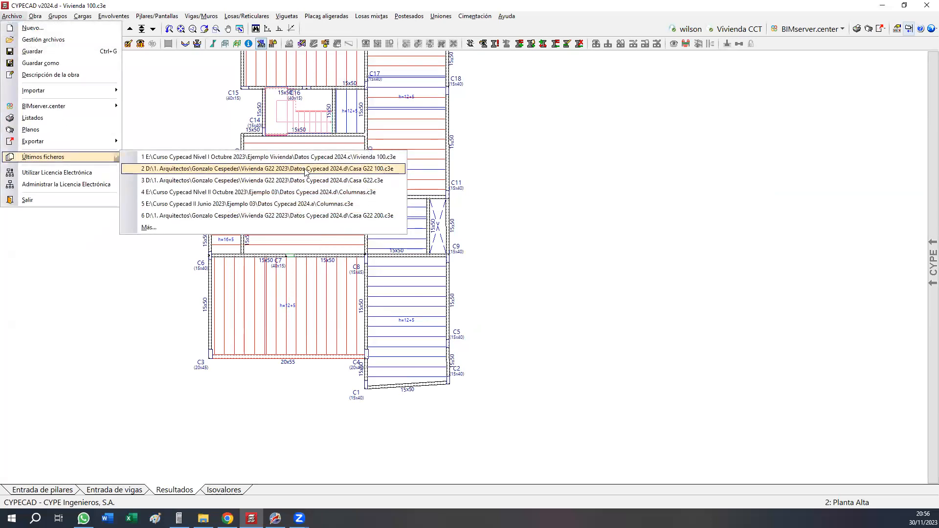
left_click(303, 181)
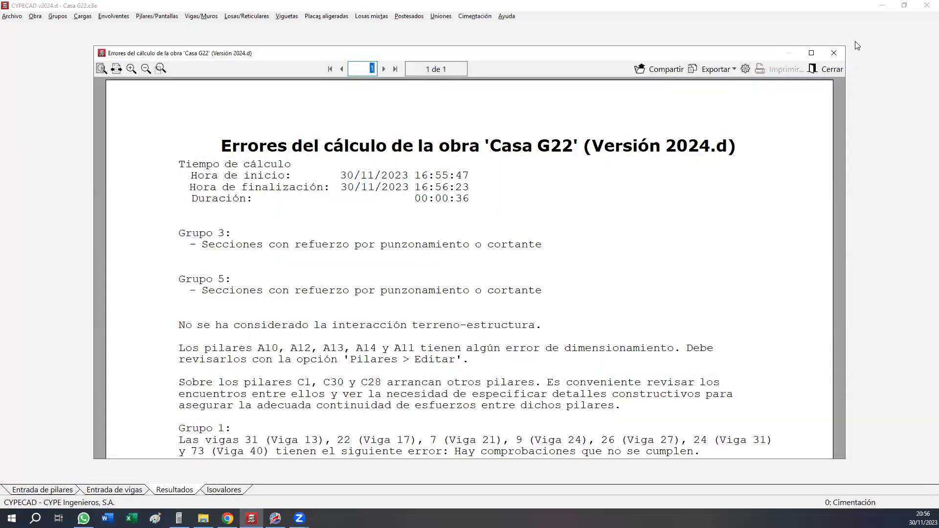
left_click(815, 71)
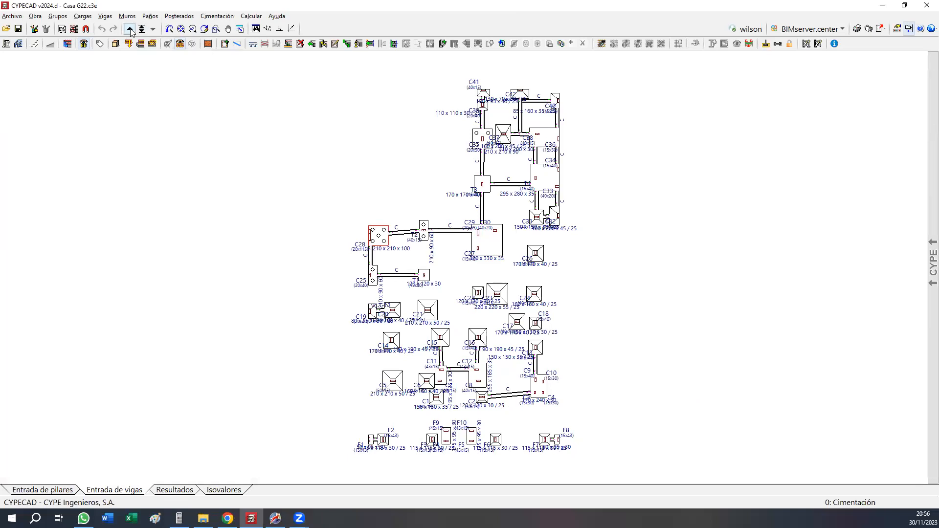
- From the Casa G22 results, open the column editor and examine column A1's dimensions, reinforcement and plan location
left_click(174, 489)
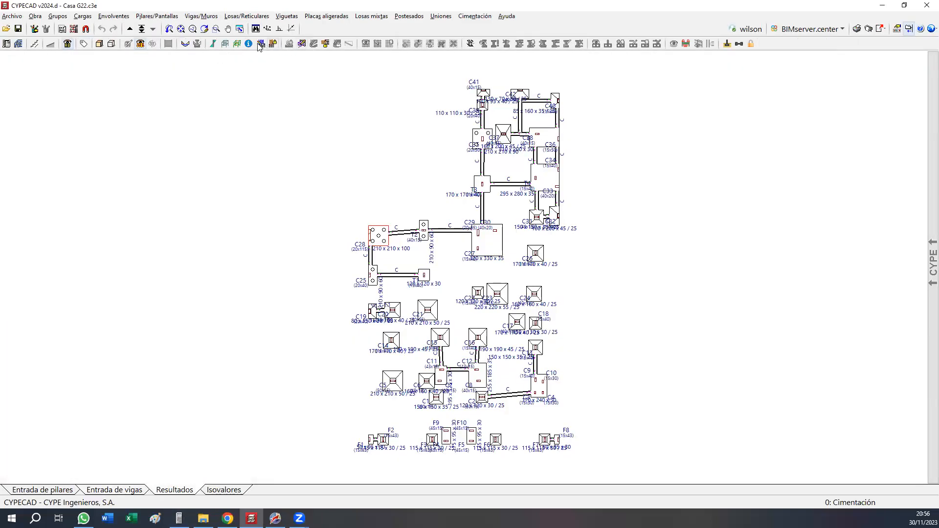
left_click(261, 44)
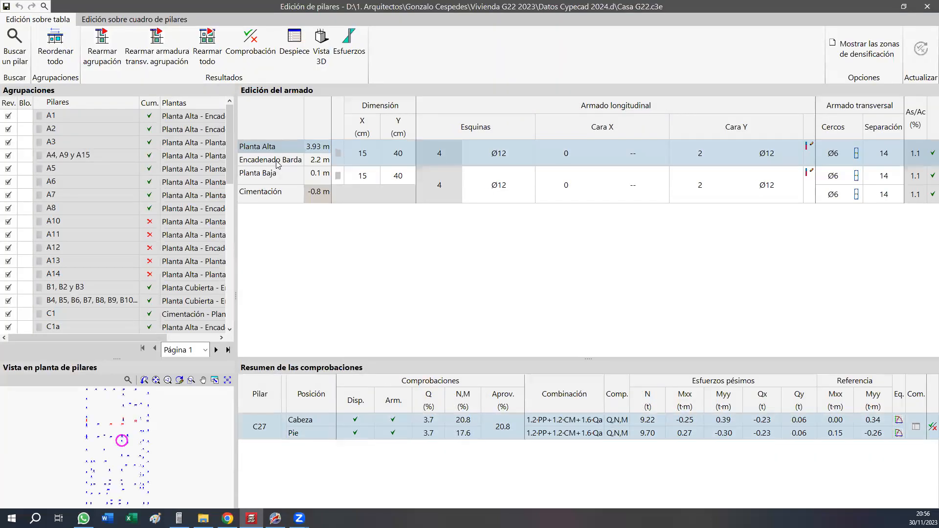
left_click(64, 117)
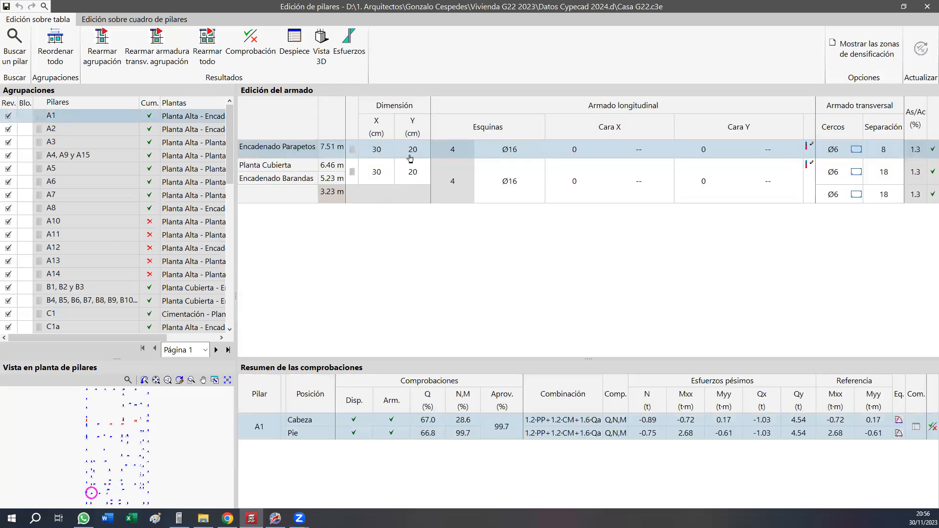
scroll(74, 489, "up", 3)
scroll(67, 459, "up", 1)
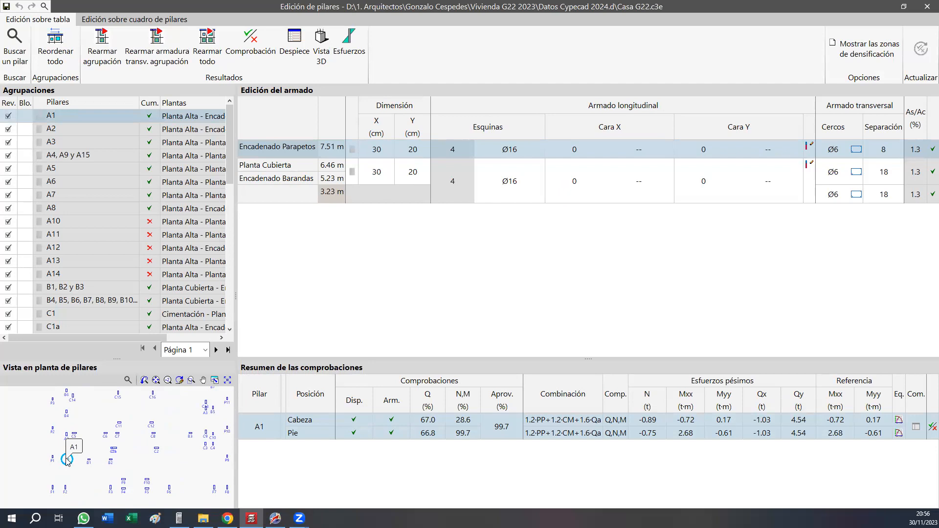
- Review the dimensions and reinforcement checks of columns A2, A3 and A5 and of the groups starting with A4 and B4
left_click(70, 128)
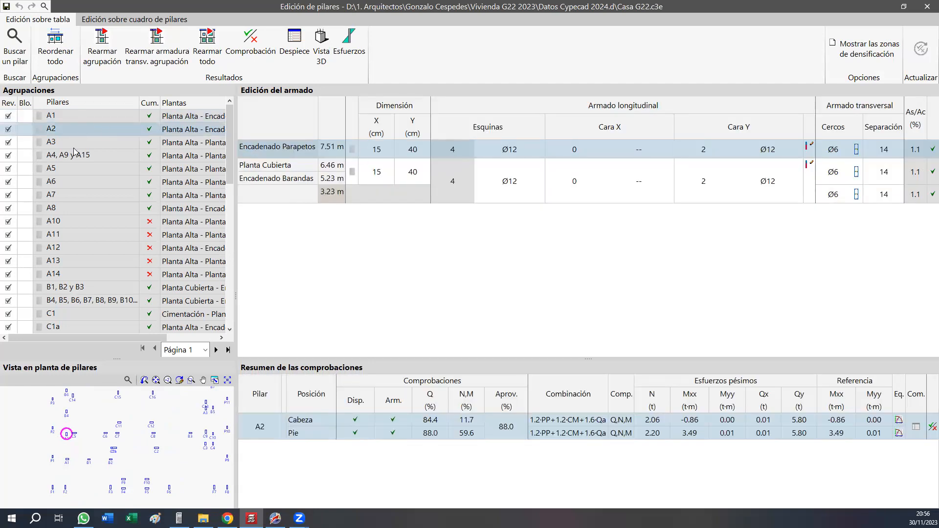
left_click(73, 145)
left_click(72, 156)
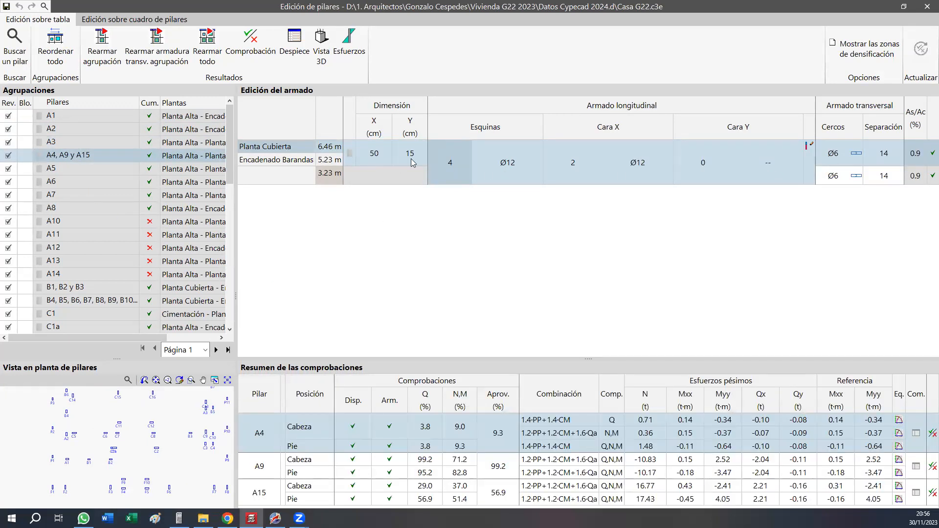
left_click(75, 172)
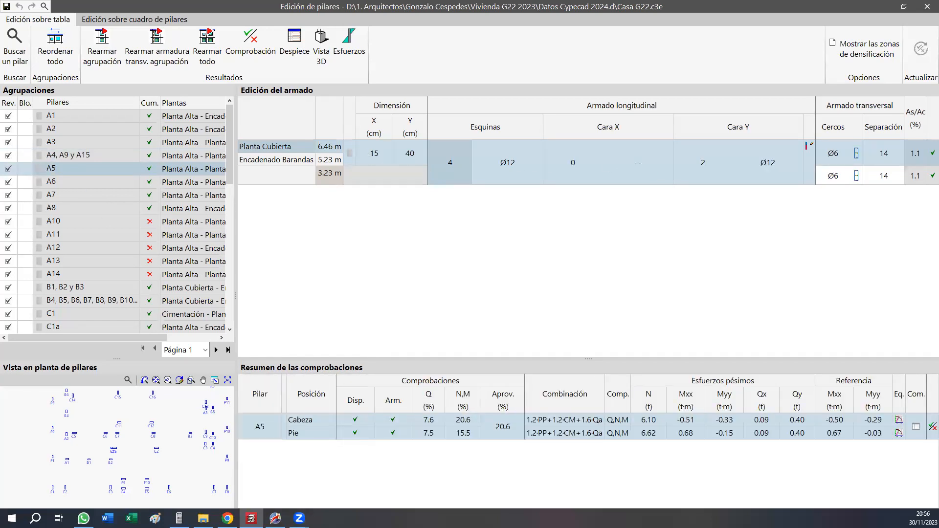
left_click(65, 302)
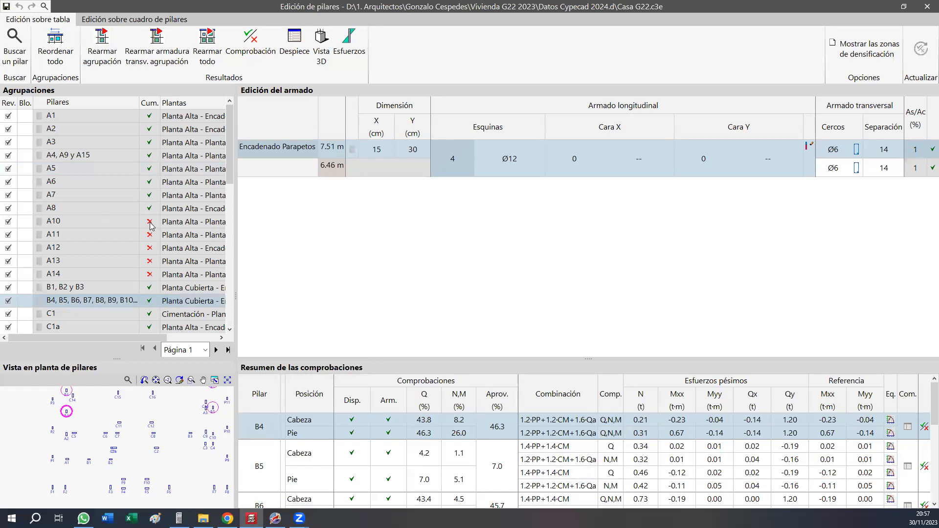
- Review the dimensions, reinforcement and check results of columns C1, C1a and C2
scroll(71, 189, "down", 3)
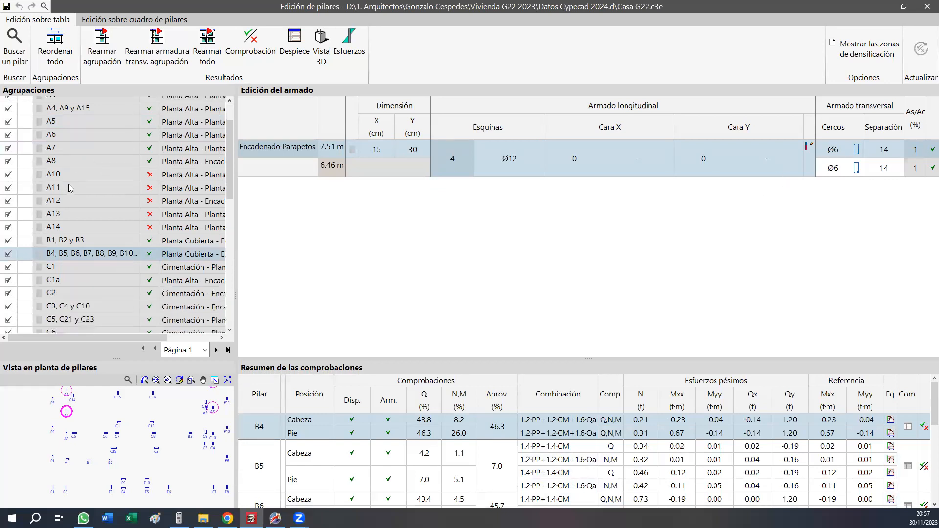
left_click(54, 185)
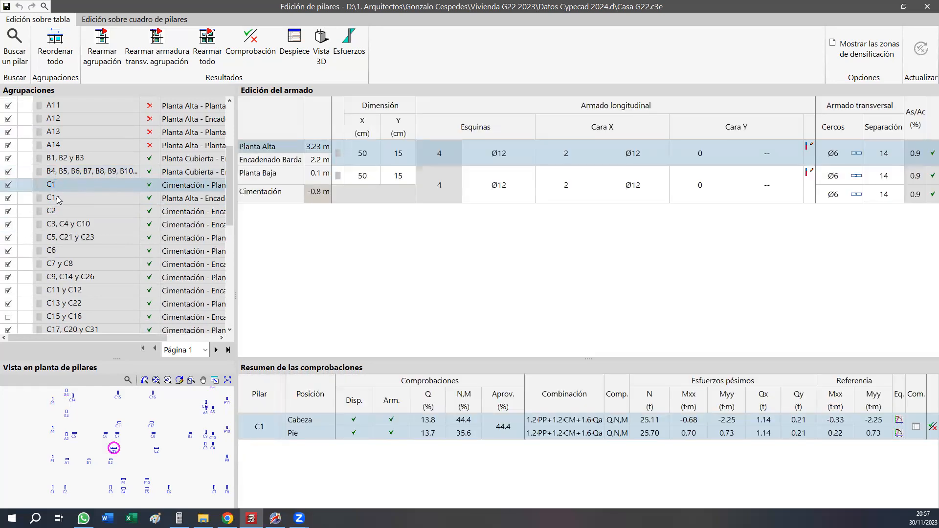
left_click(58, 199)
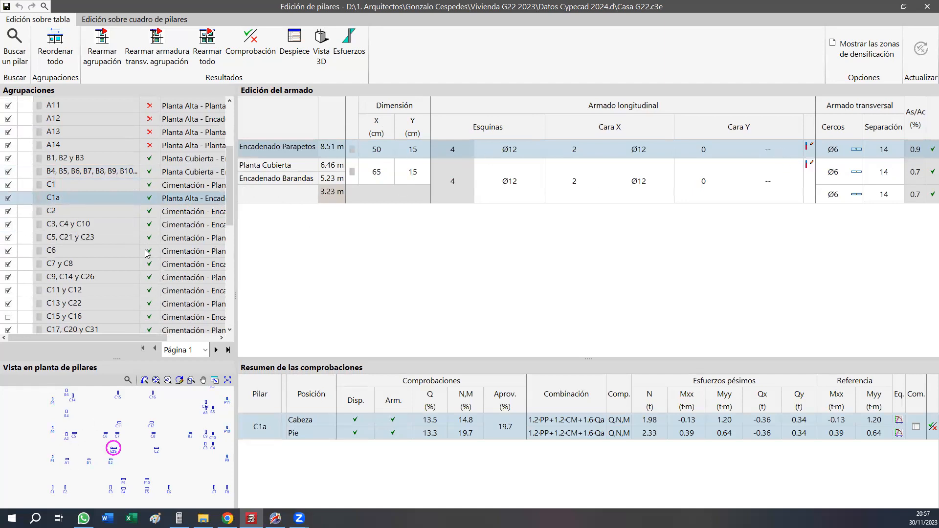
left_click(72, 214)
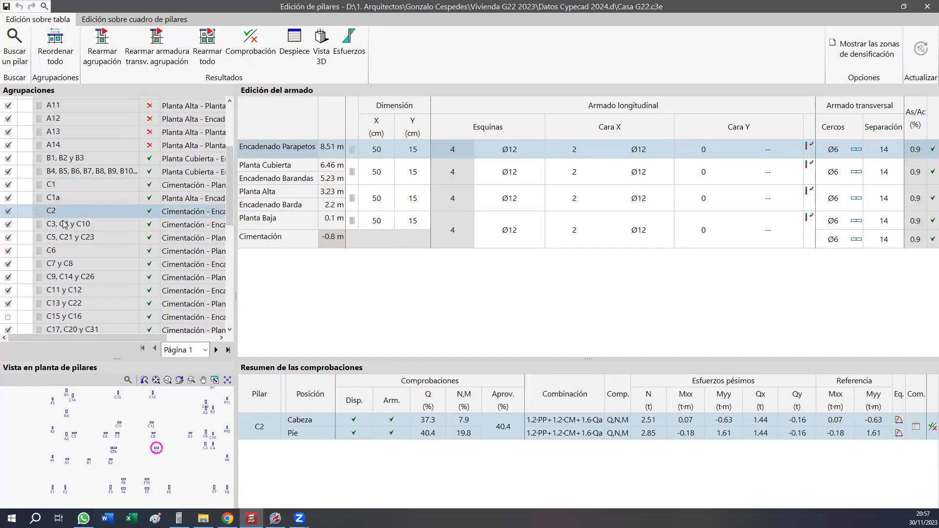
- Review column C6 and the groups starting with C3, C5, C7 and C9, and exit the column editor
left_click(64, 224)
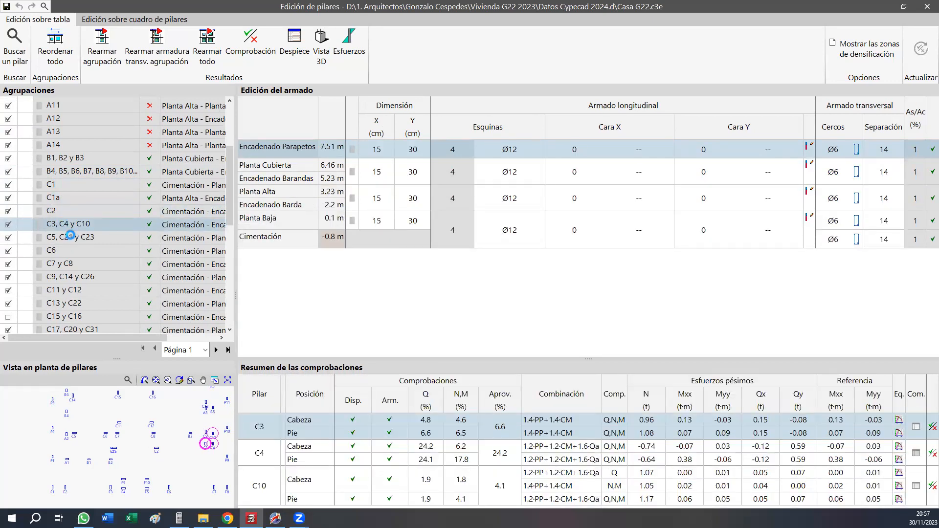
left_click(98, 237)
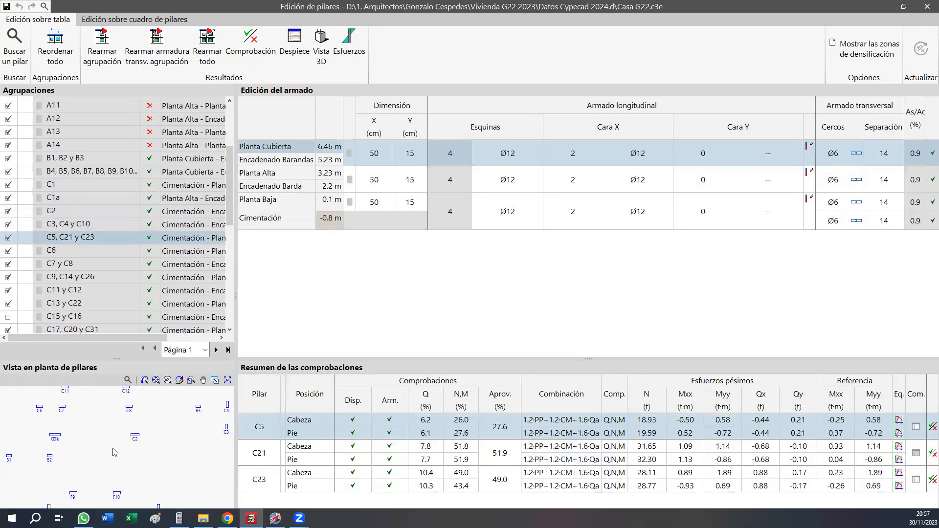
left_click(88, 252)
left_click(87, 267)
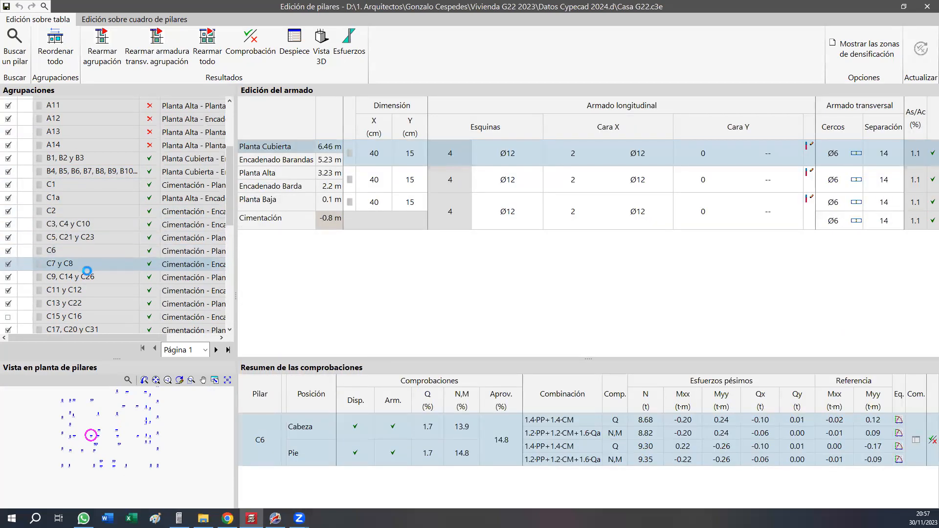
left_click(91, 278)
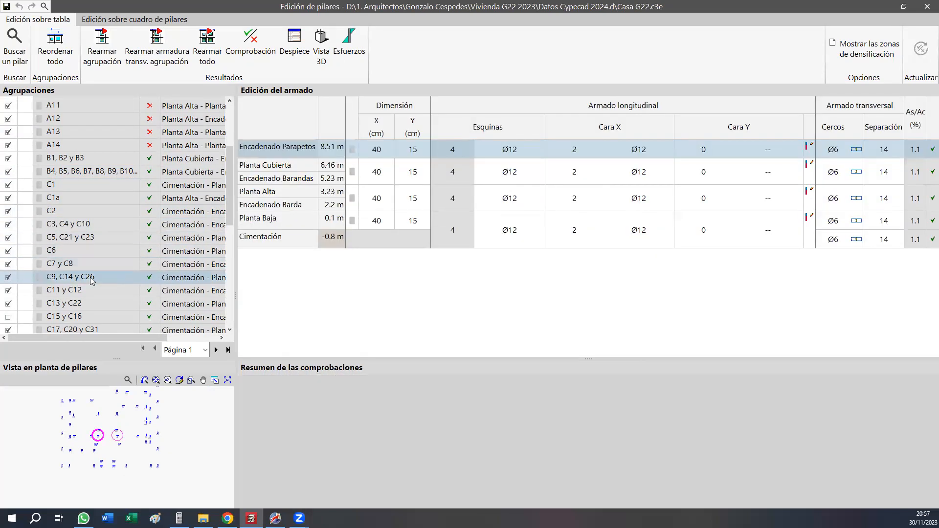
left_click(926, 5)
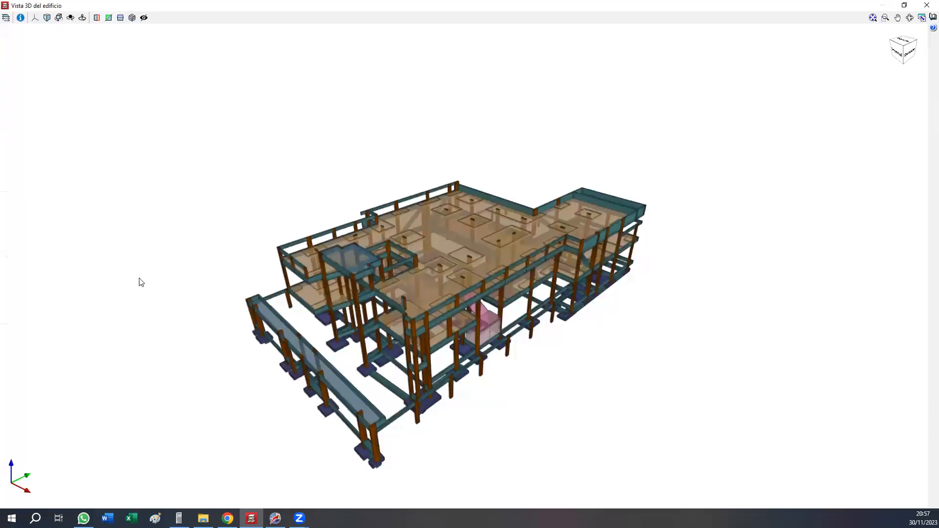
- Open the 3D view of the Casa G22 building and examine its overall frame of columns and beams
left_click_drag(313, 230, 226, 277)
scroll(228, 280, "up", 3)
left_click_drag(281, 299, 559, 275)
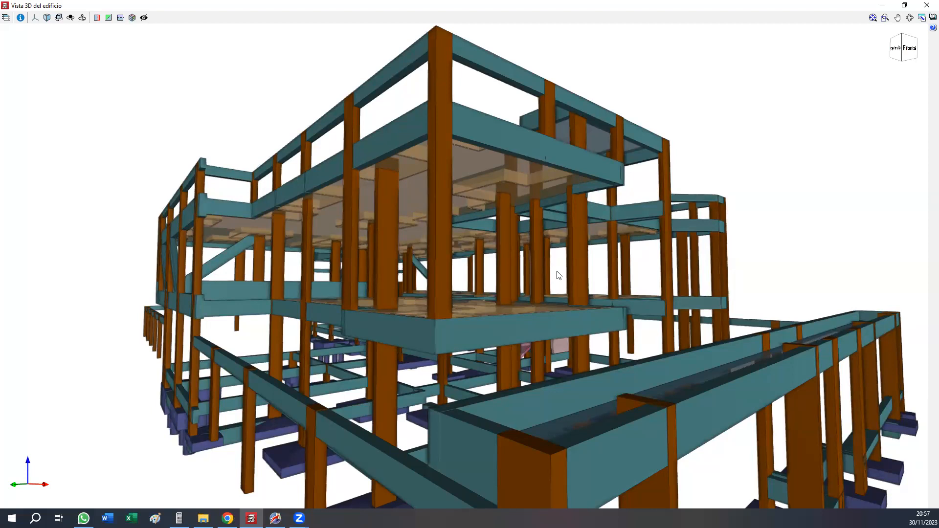
left_click_drag(638, 355, 441, 274)
scroll(480, 284, "up", 3)
scroll(491, 244, "up", 3)
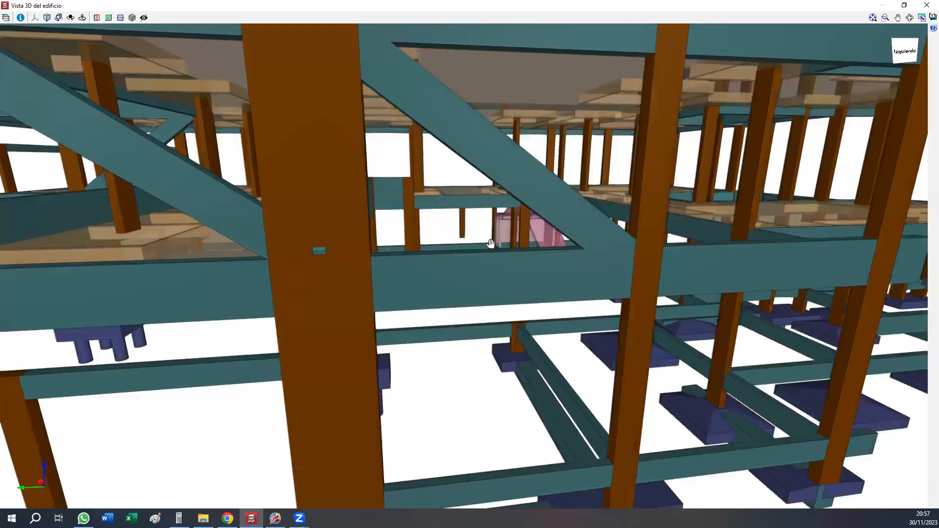
- Examine the large column on piles and its adjoining diagonal members in the 3D view from several angles
left_click_drag(491, 244, 440, 237)
left_click_drag(277, 224, 255, 176)
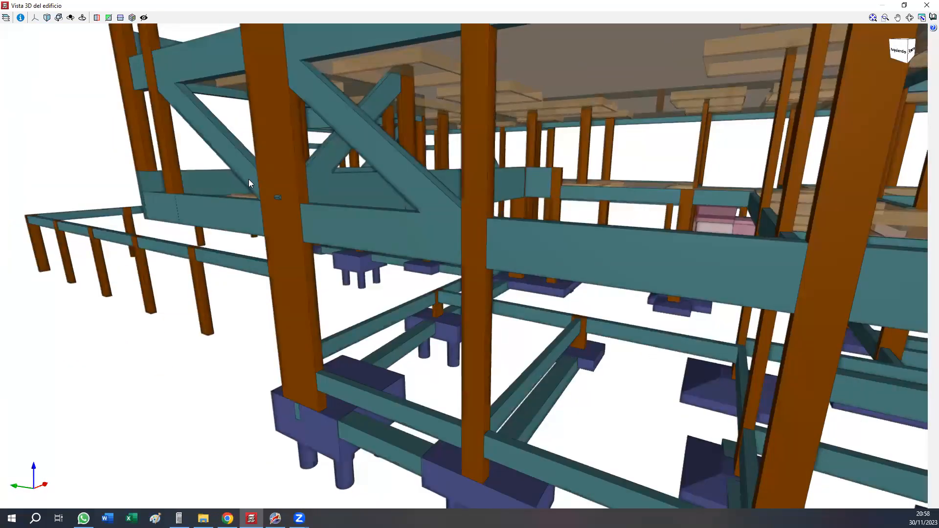
scroll(249, 182, "up", 1)
left_click_drag(286, 145, 327, 150)
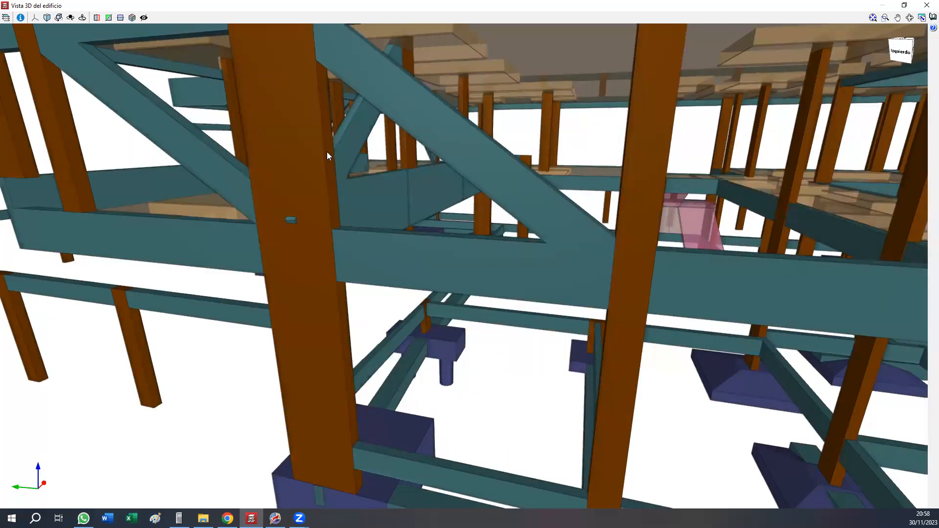
scroll(327, 151, "down", 3)
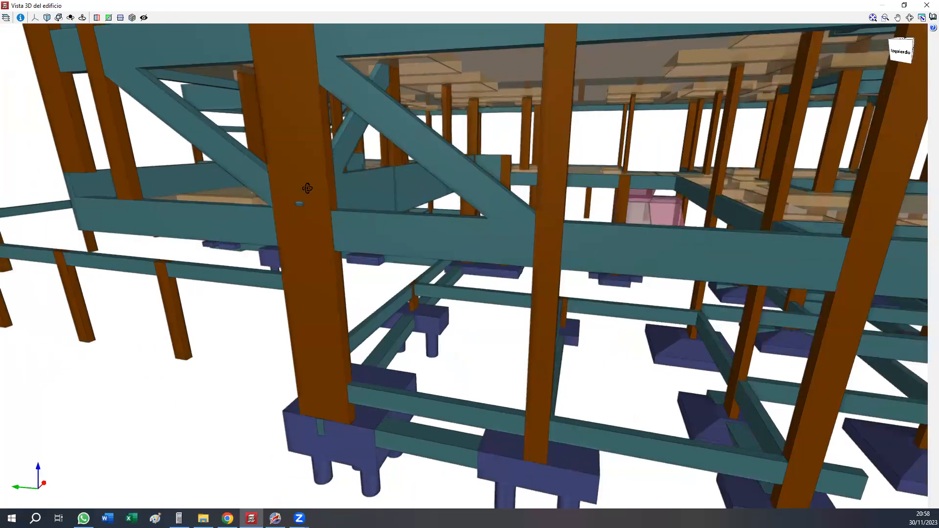
left_click_drag(306, 188, 426, 188)
scroll(428, 188, "down", 3)
middle_click_drag(428, 189, 463, 268)
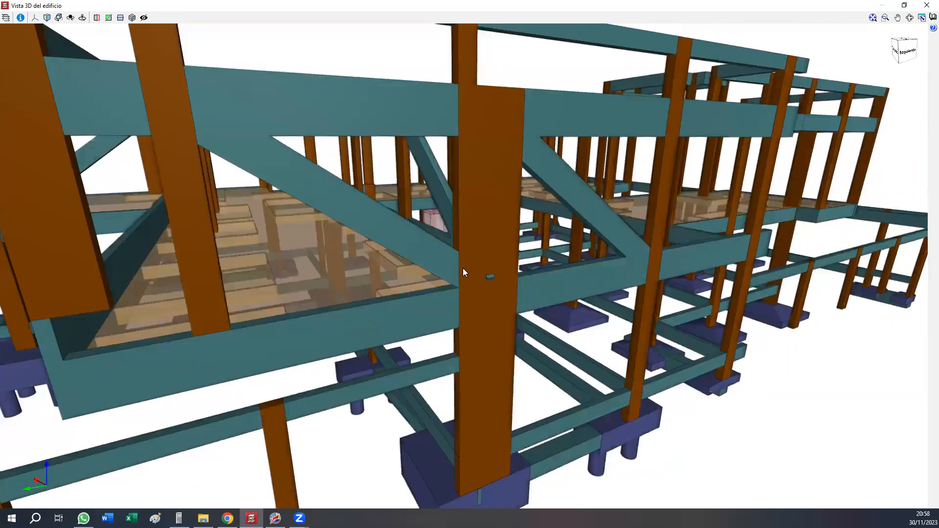
left_click_drag(456, 179, 331, 201)
middle_click_drag(343, 322, 334, 271)
left_click_drag(335, 269, 341, 376)
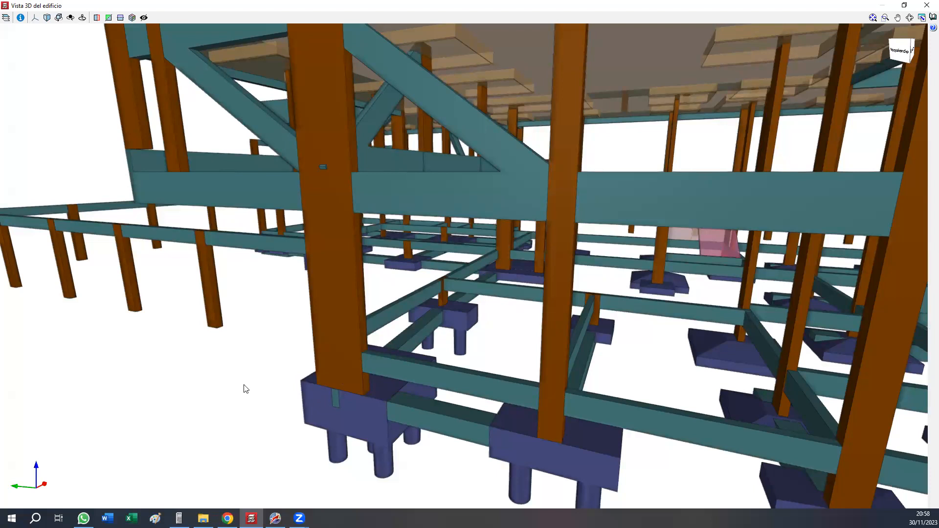
- Inspect the whole structure from the side, from above and at close range, and close the 3D view
scroll(244, 385, "down", 3)
middle_click_drag(360, 383, 404, 248)
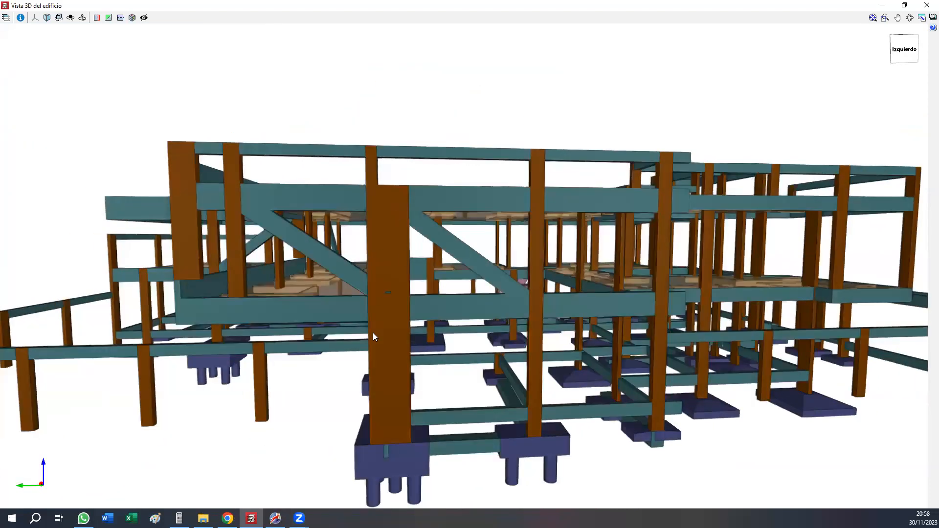
middle_click_drag(373, 334, 391, 286)
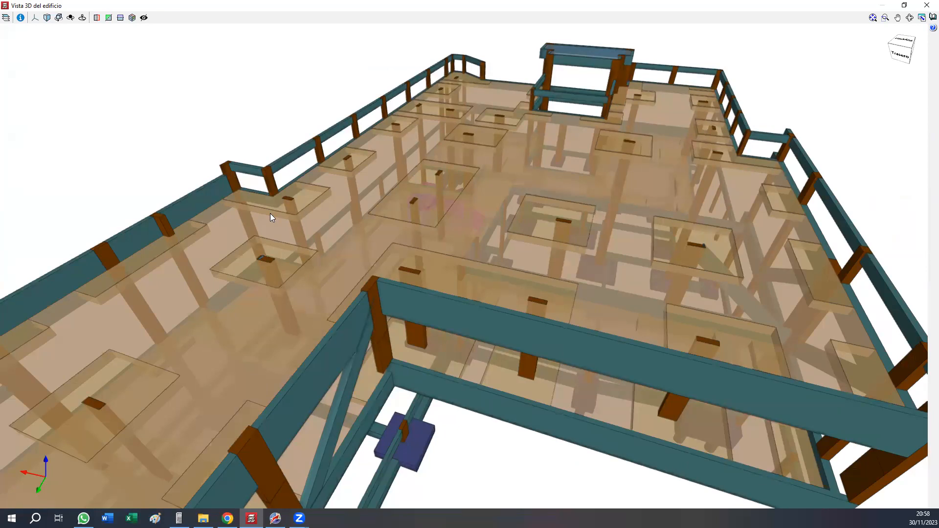
middle_click_drag(273, 171, 333, 293)
middle_click_drag(135, 297, 244, 489)
left_click(926, 5)
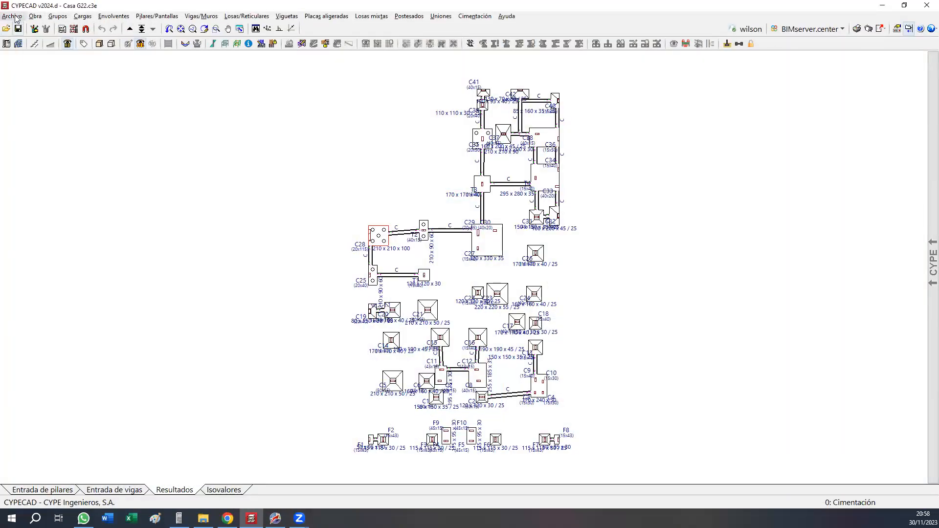
- Reopen the recent project Vivienda 100.c3e and dismiss its calculation error report
left_click(15, 18)
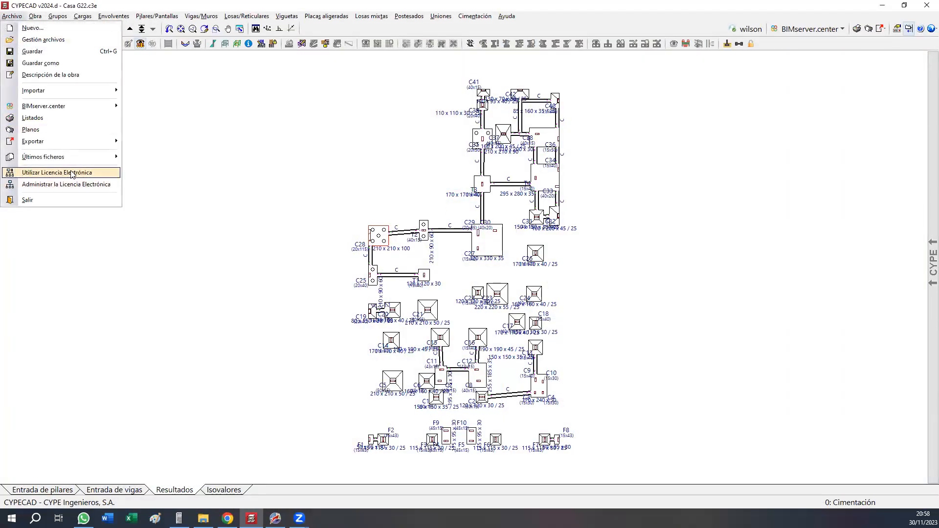
mouse_move(73, 156)
left_click(214, 169)
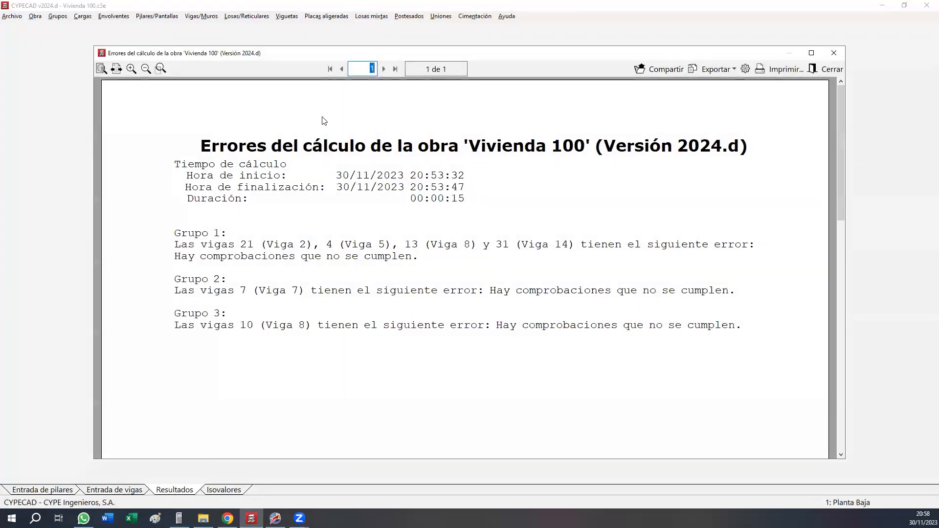
left_click(835, 52)
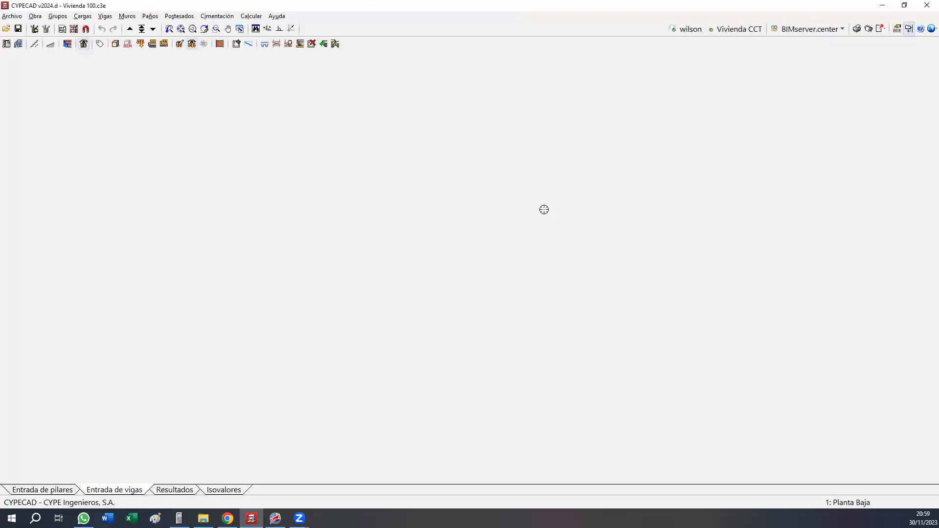
- From the beam input view, calculate the project without sizing the foundation and dismiss the resulting error report
scroll(556, 287, "up", 5)
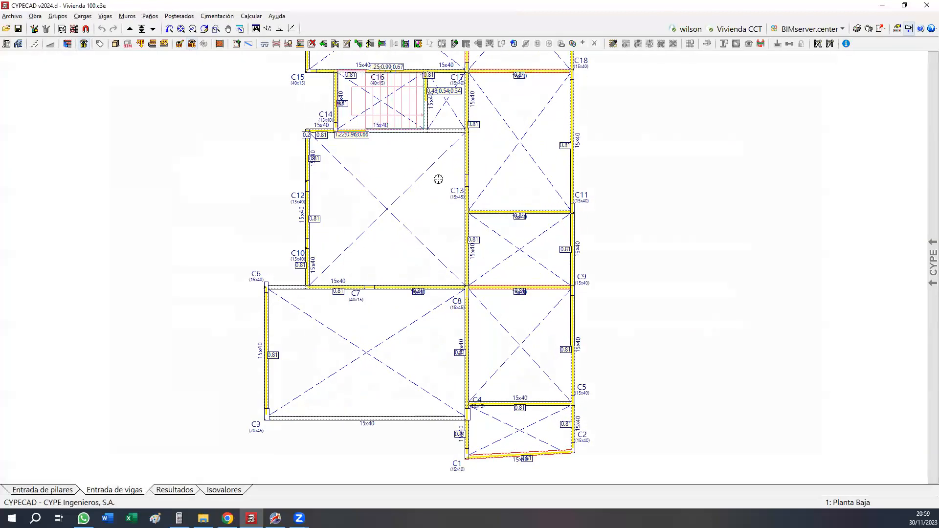
scroll(451, 248, "down", 4)
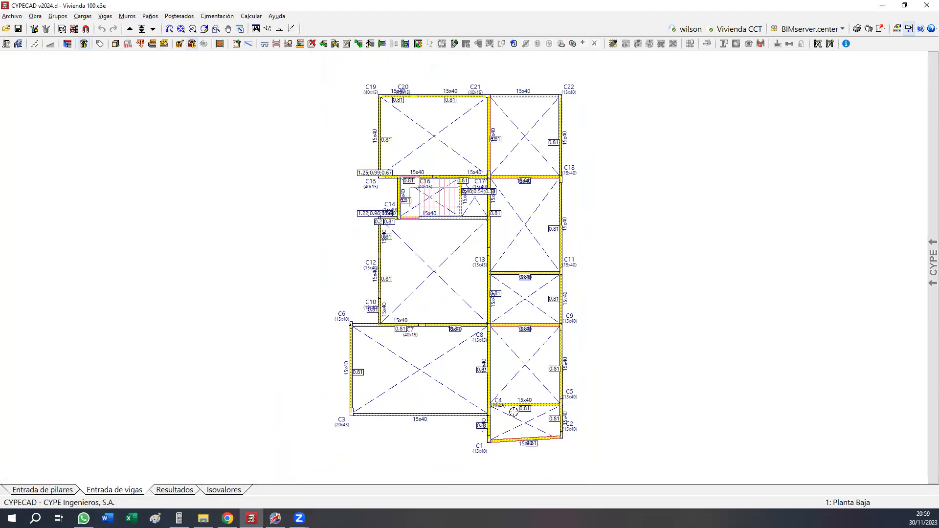
left_click(251, 16)
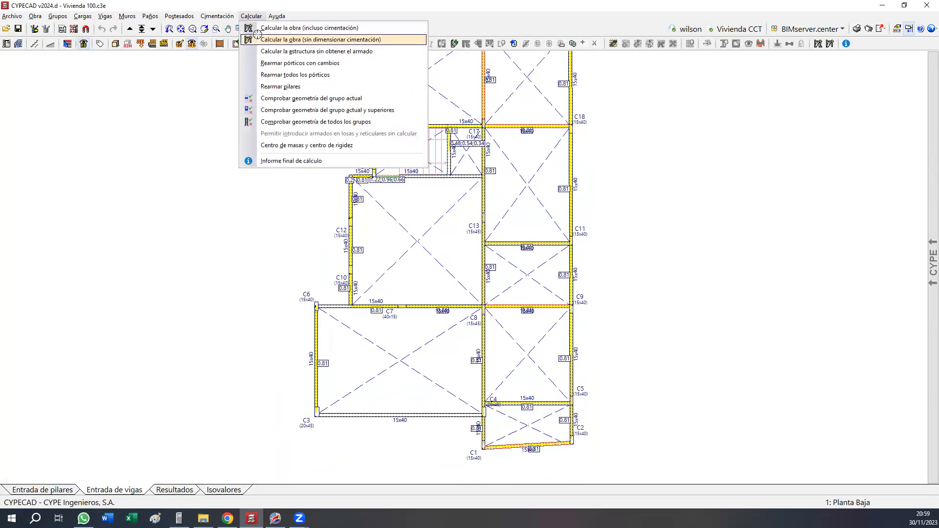
left_click(298, 38)
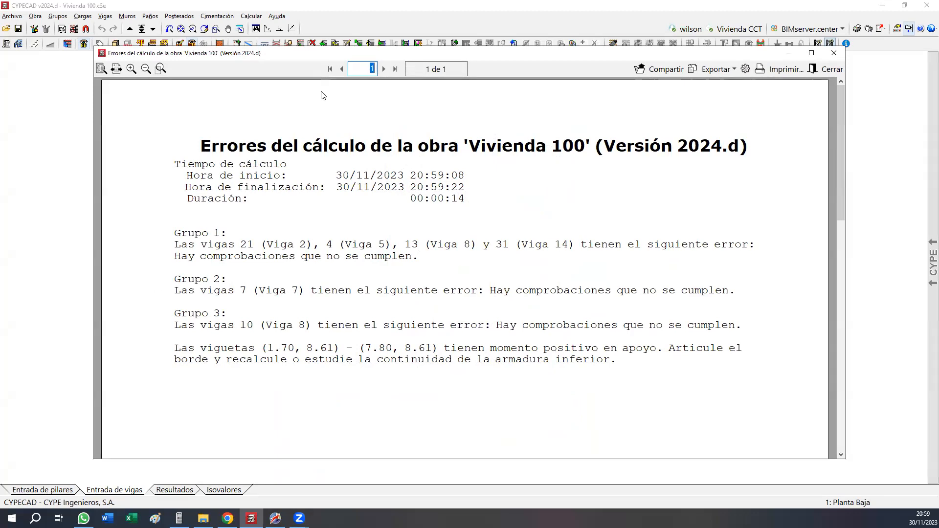
left_click(834, 53)
- Examine column C4 and the beams that meet around it in the Planta Baja plan
scroll(457, 441, "up", 5)
scroll(512, 370, "up", 4)
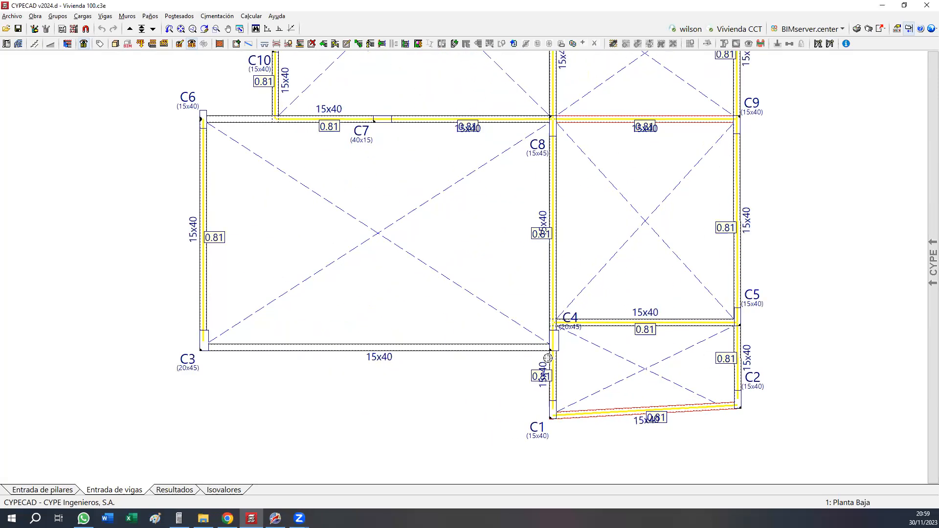
middle_click_drag(584, 328, 629, 294)
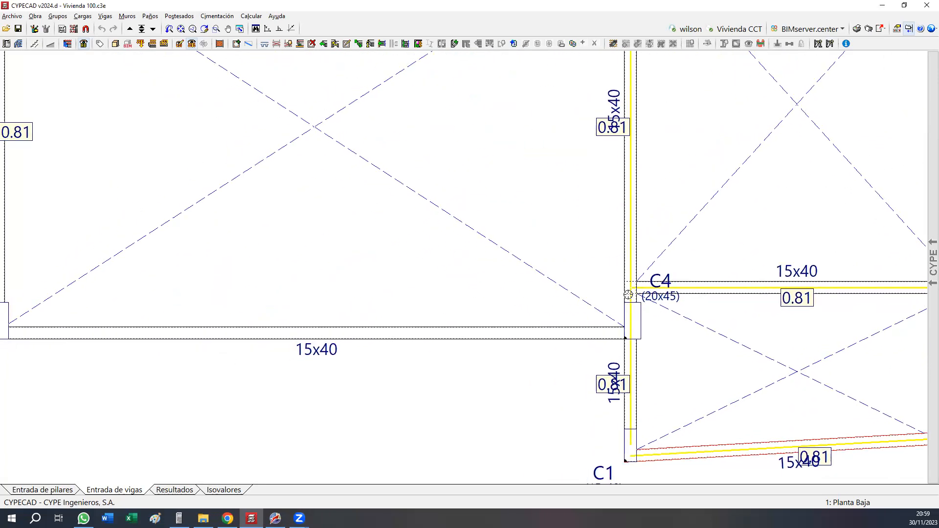
scroll(632, 326, "up", 1)
scroll(631, 326, "up", 1)
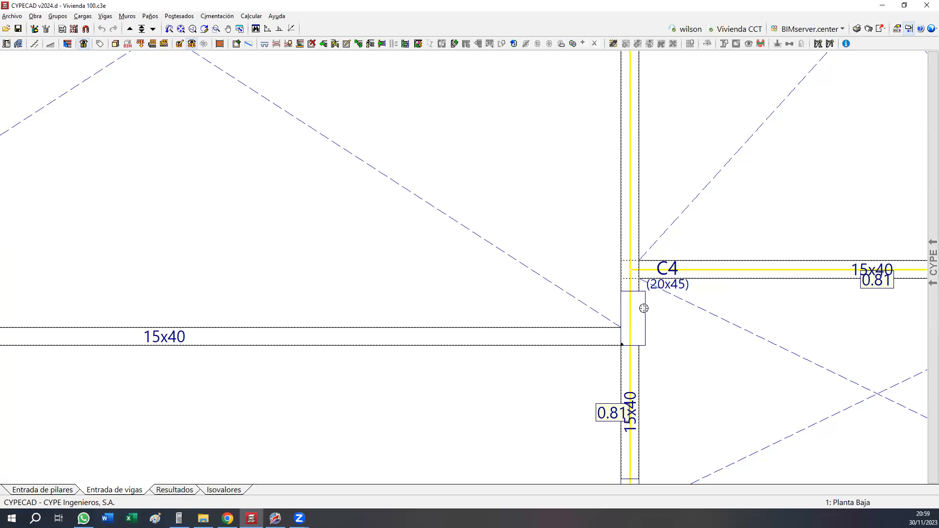
scroll(644, 308, "down", 4)
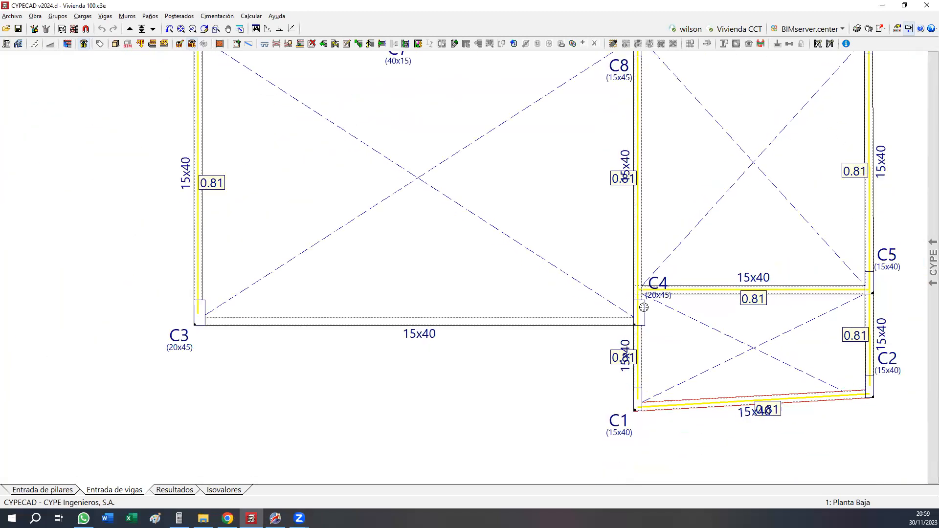
- Open the column editor for C4 from the results, examine its steel ratios and checks by floor, and exit the editor
left_click(155, 487)
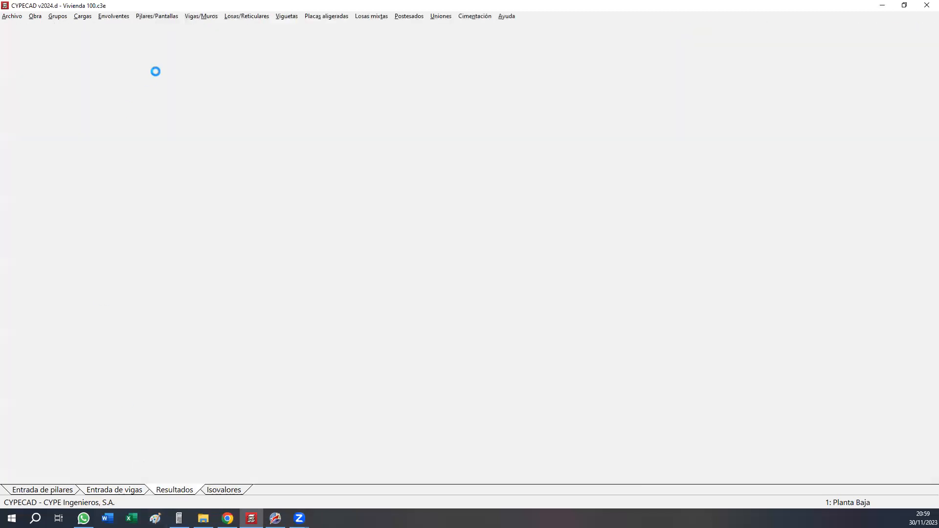
left_click(267, 45)
left_click(638, 313)
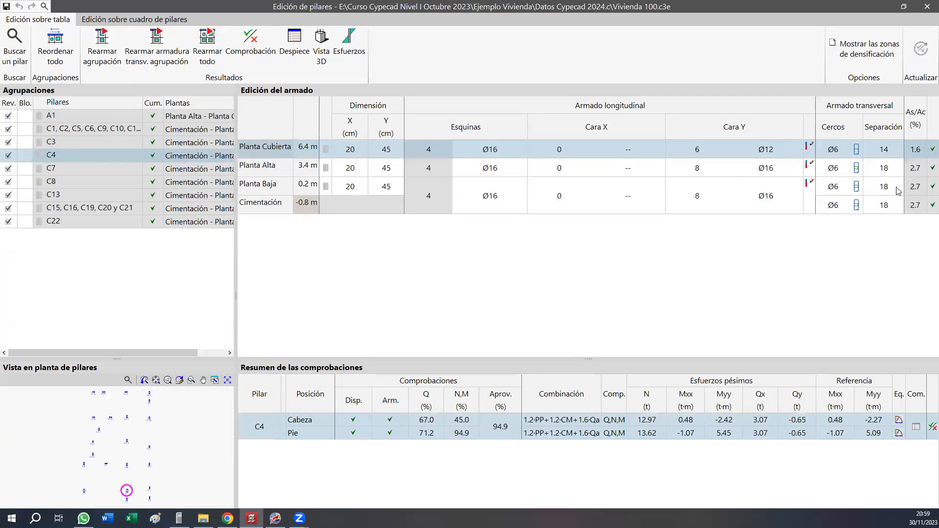
left_click(912, 174)
left_click(915, 187)
left_click(914, 205)
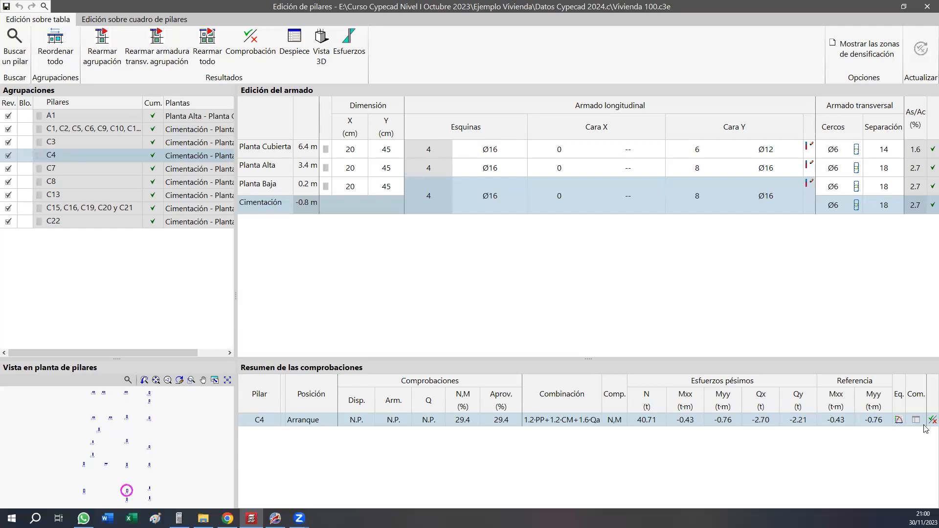
left_click(907, 192)
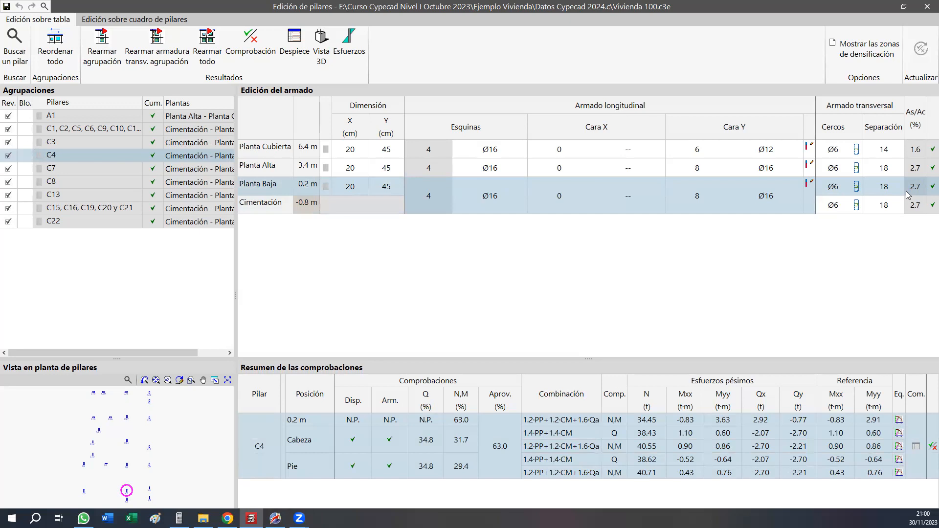
left_click(928, 7)
scroll(335, 361, "down", 4)
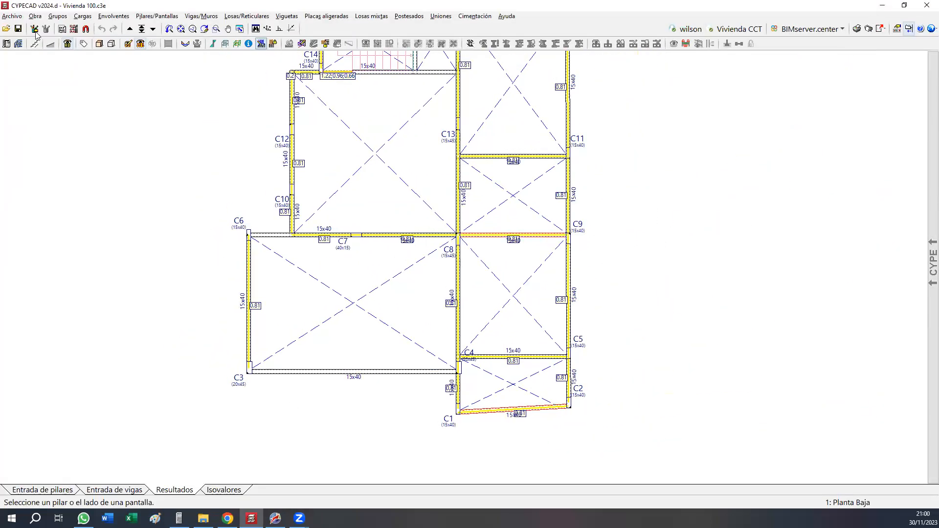
- Save the project and bring up the column layout of the Cimentación group in the results
left_click(18, 31)
left_click(139, 43)
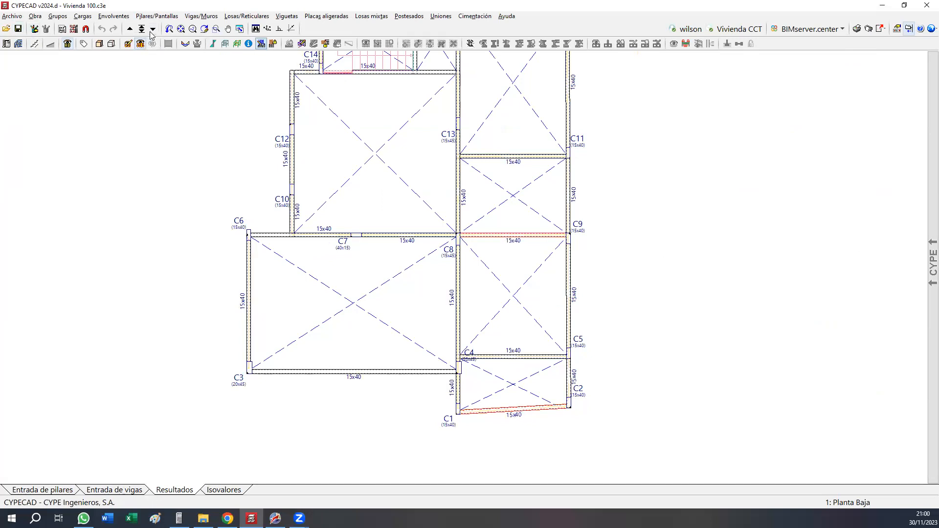
scroll(394, 252, "down", 3)
middle_click_drag(395, 251, 455, 333)
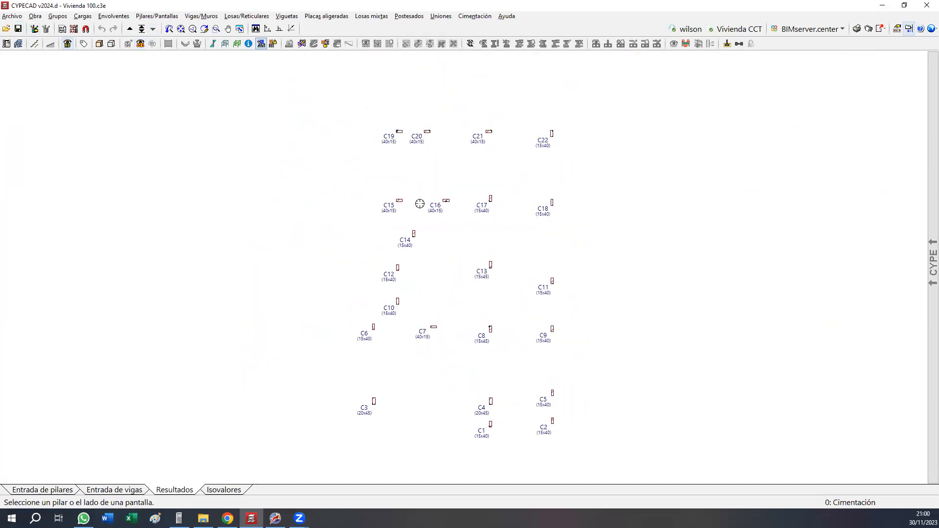
scroll(403, 269, "up", 4)
middle_click_drag(424, 287, 430, 271)
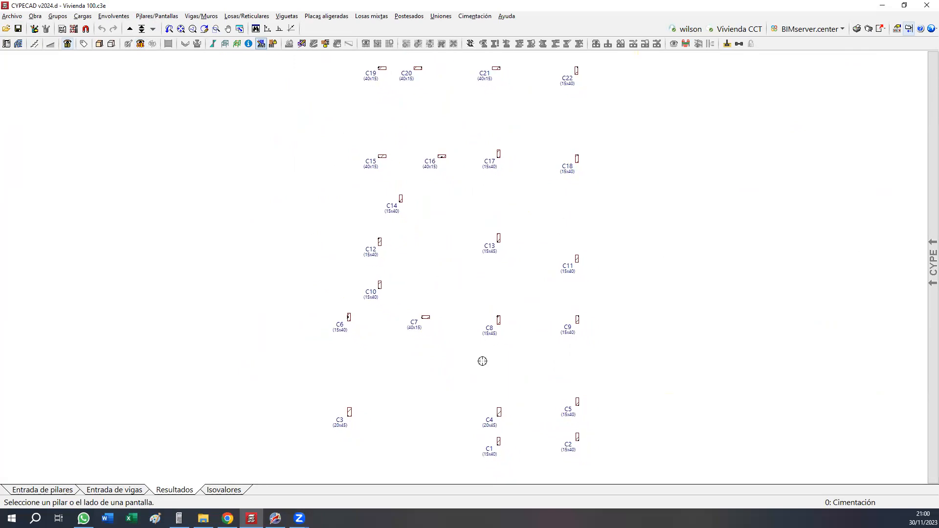
scroll(490, 309, "down", 1)
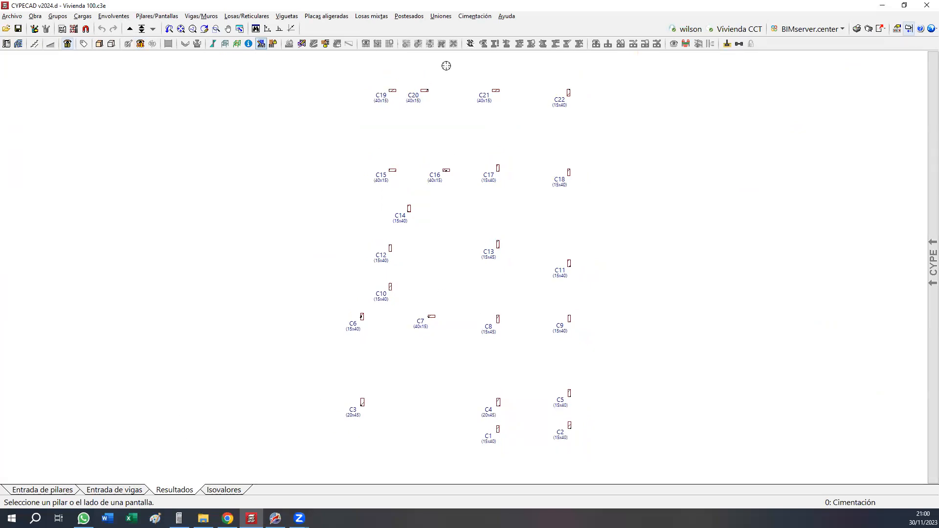
- Examine which foundation commands are offered for the Cimentación group in beam input and in the results
left_click(115, 490)
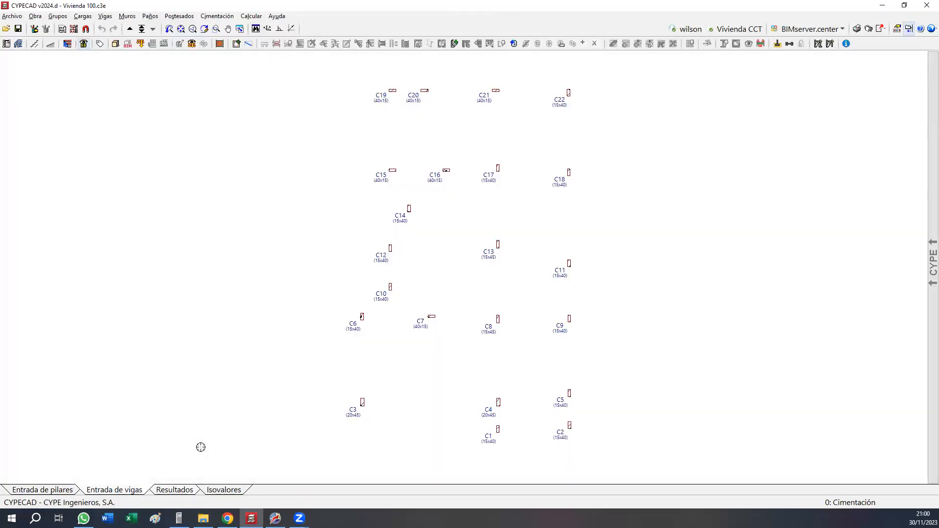
left_click(218, 16)
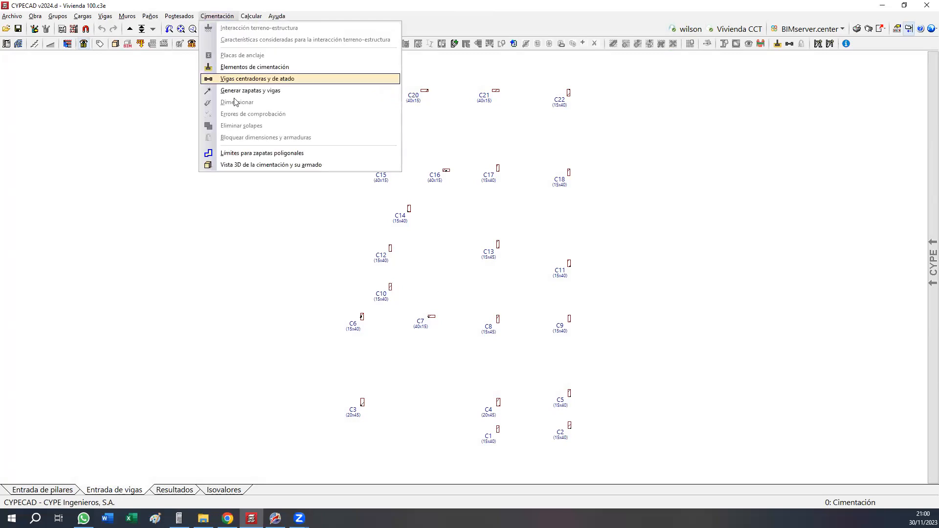
left_click(184, 490)
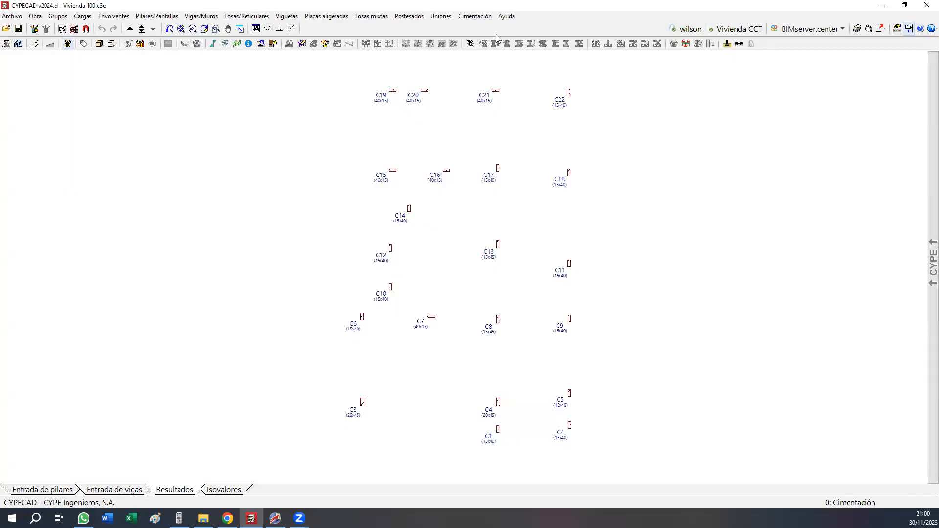
left_click(475, 16)
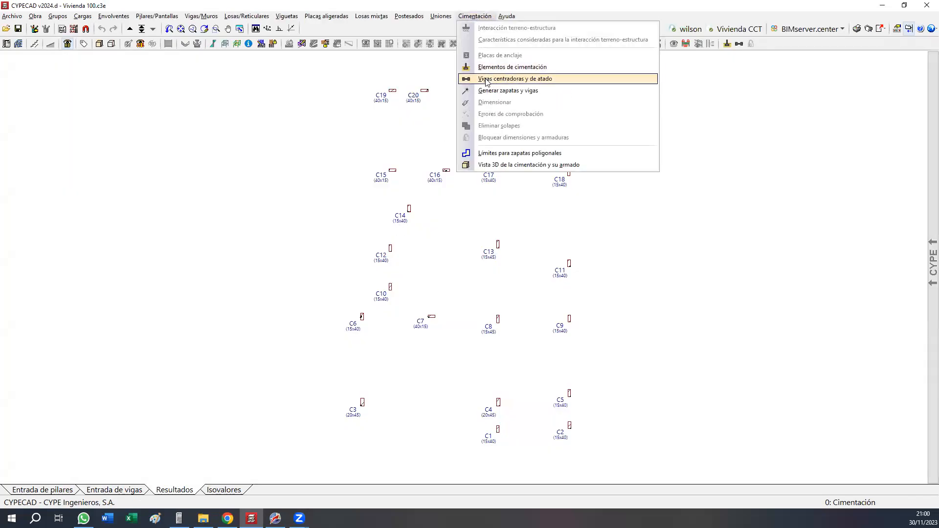
left_click(184, 27)
- Check the availability of the foundation commands on Planta Baja and return to the Cimentación group
left_click(130, 29)
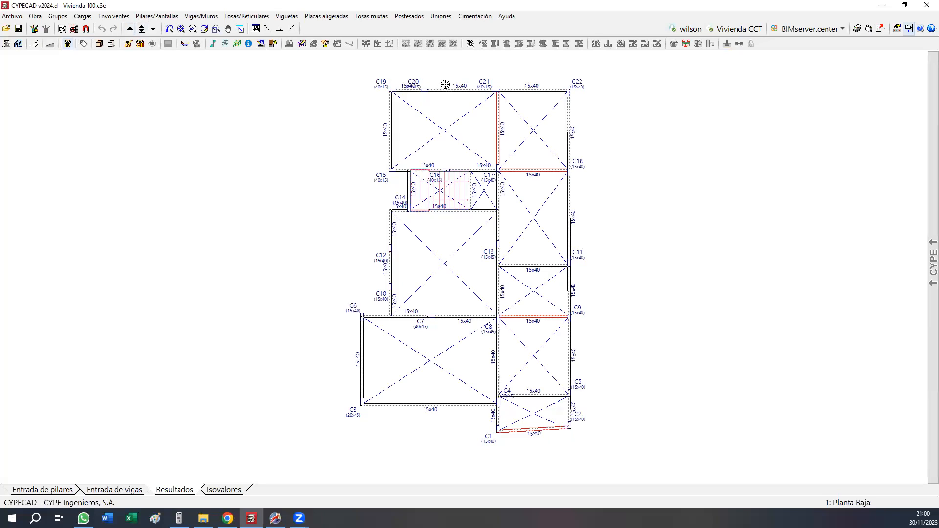
left_click(474, 16)
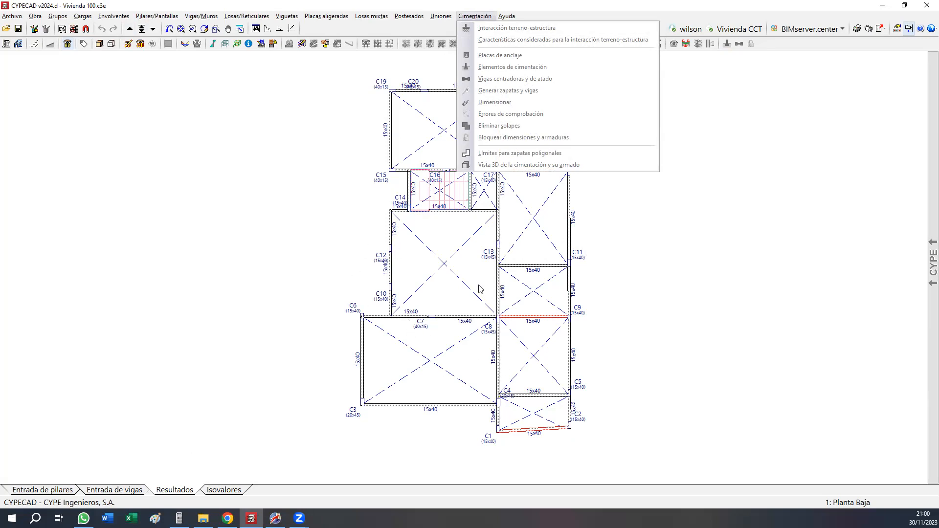
left_click(159, 29)
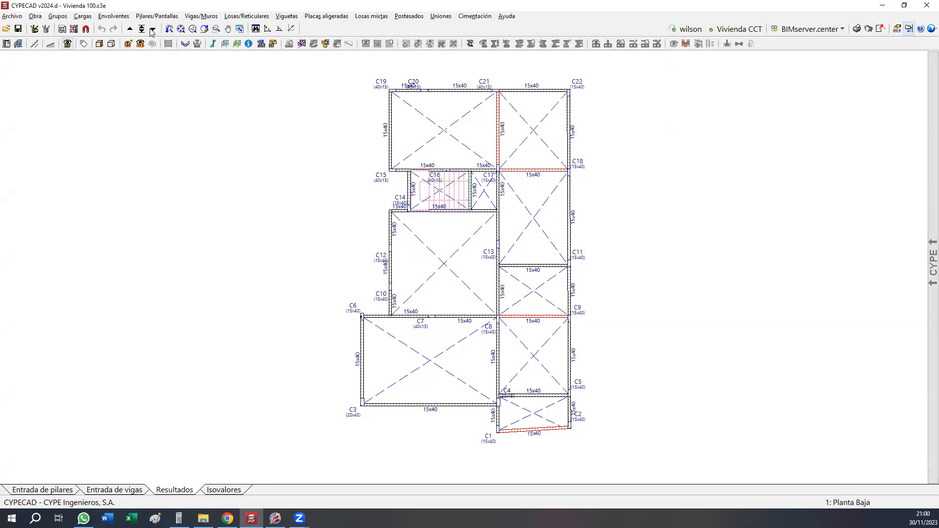
left_click(150, 29)
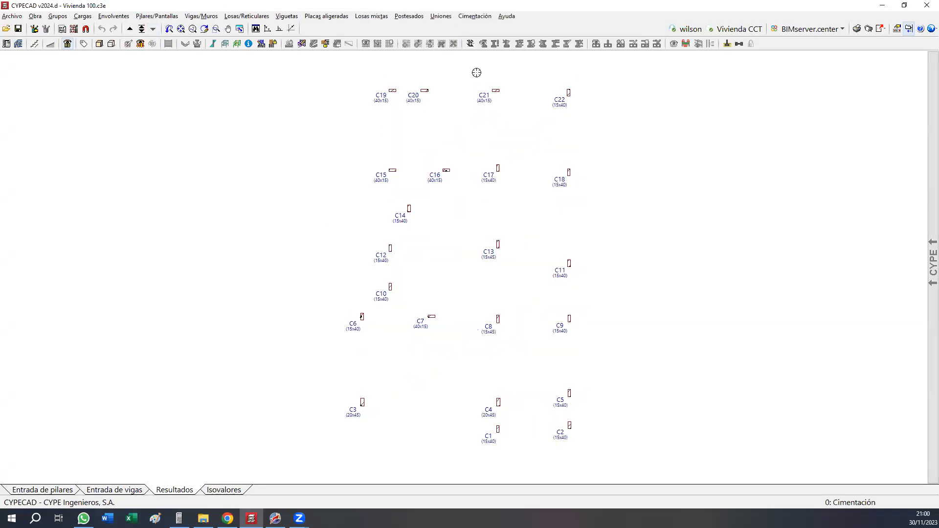
- Inspect columns C19 and C20 in the Cimentación group and open the Elementos de cimentación tools
left_click(475, 16)
left_click(405, 76)
scroll(404, 78, "up", 4)
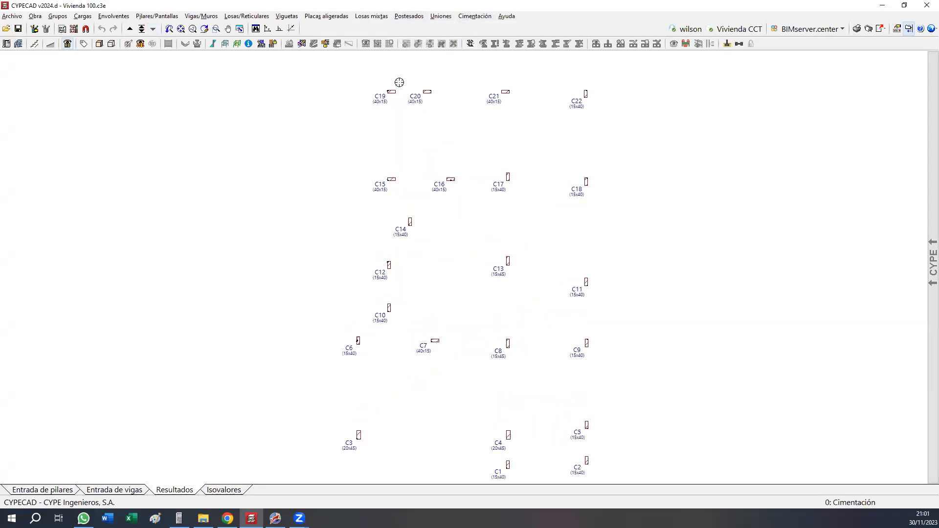
scroll(405, 80, "up", 4)
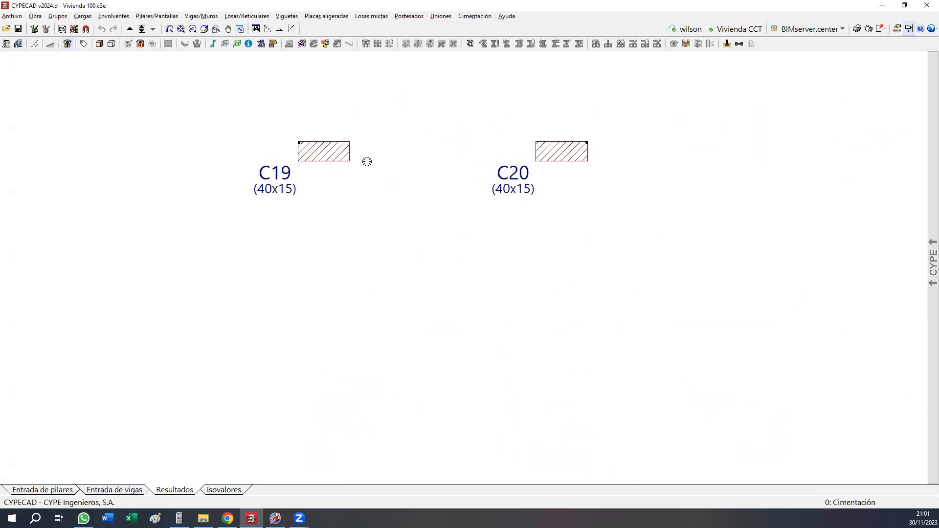
scroll(367, 162, "down", 8)
middle_click_drag(413, 216, 435, 162)
left_click(471, 16)
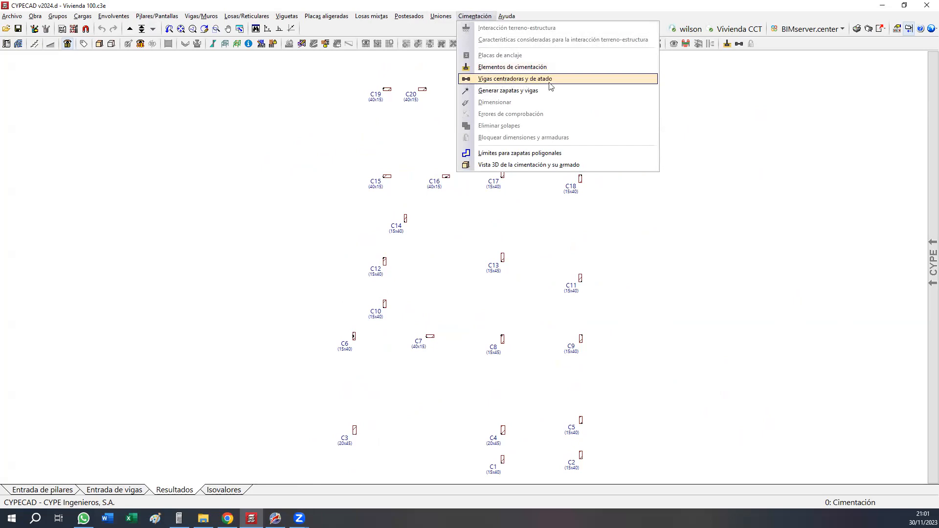
left_click(515, 70)
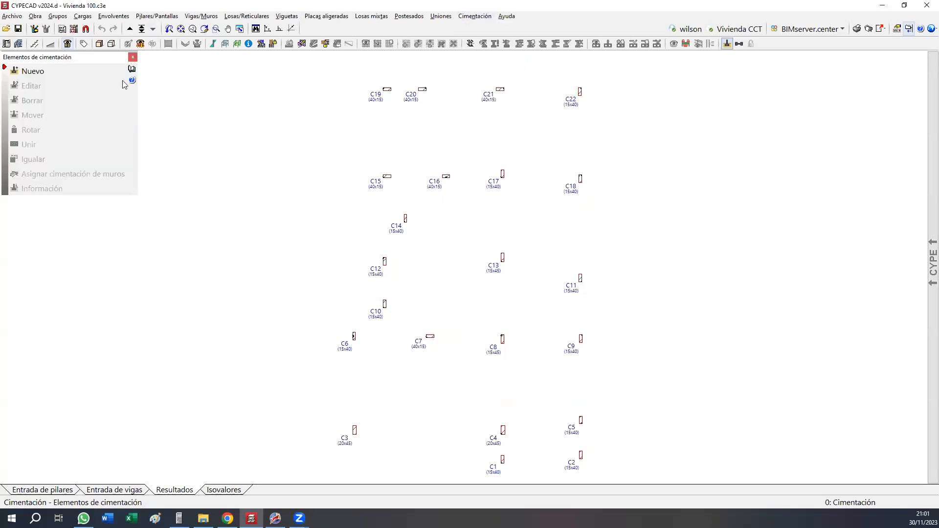
- Try the compact layout of the Elementos de cimentación tools, restore the layout with descriptions and reposition them
left_click(4, 67)
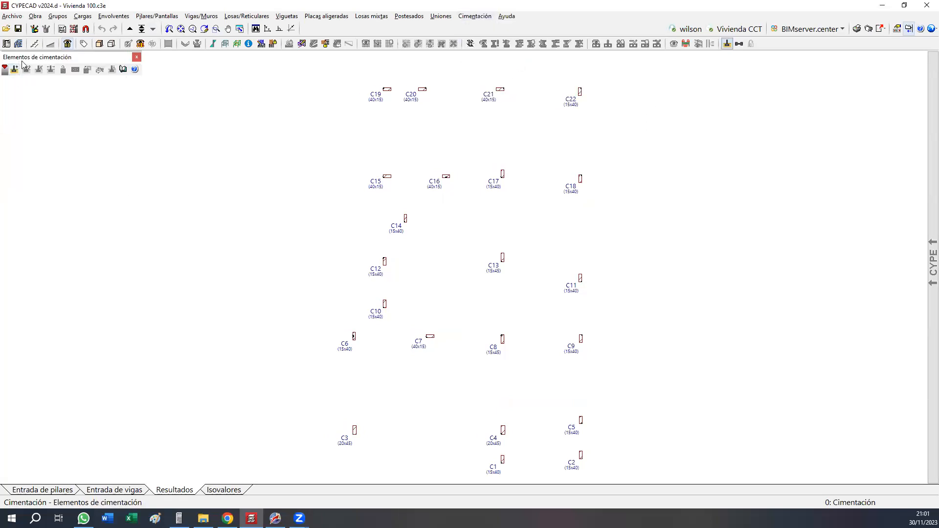
left_click_drag(22, 63, 88, 96)
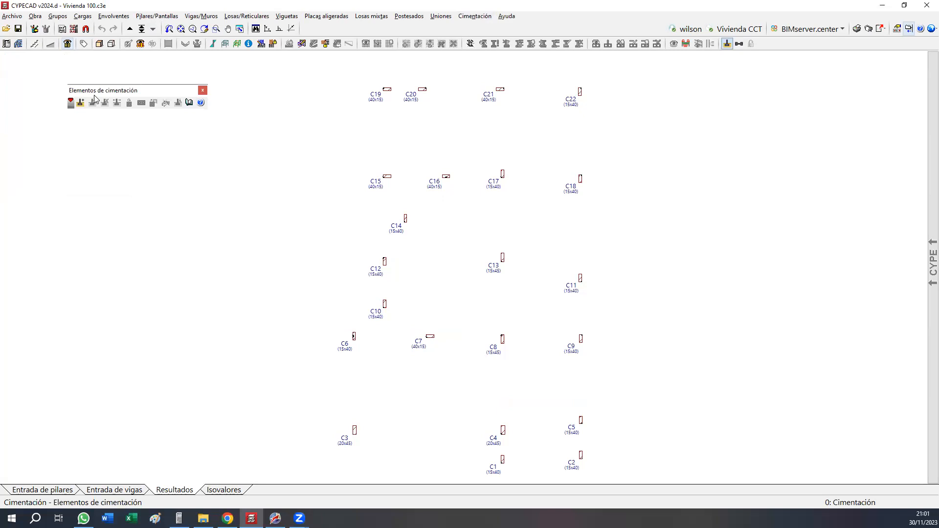
left_click_drag(100, 91, 71, 88)
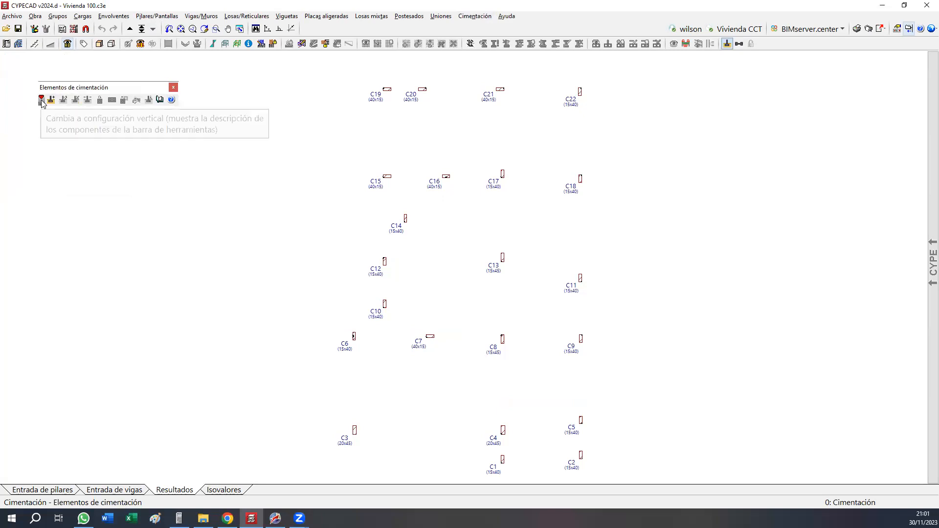
left_click(41, 97)
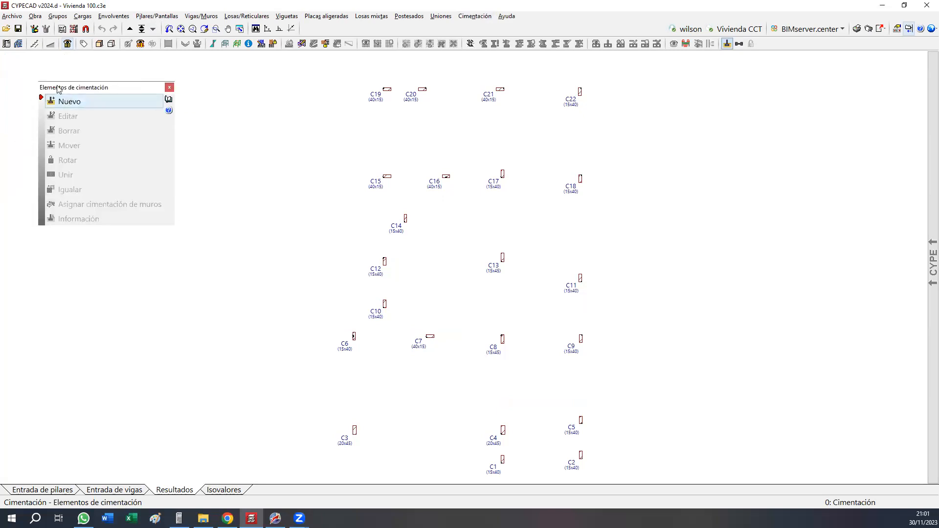
left_click_drag(57, 89, 25, 61)
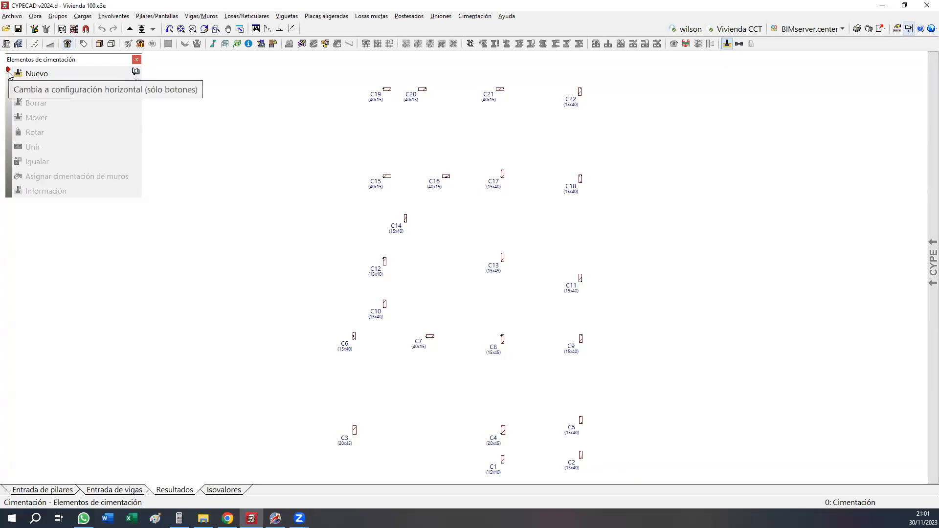
- Start a new foundation element and set it to Elementos de múltiples pilares
left_click(42, 76)
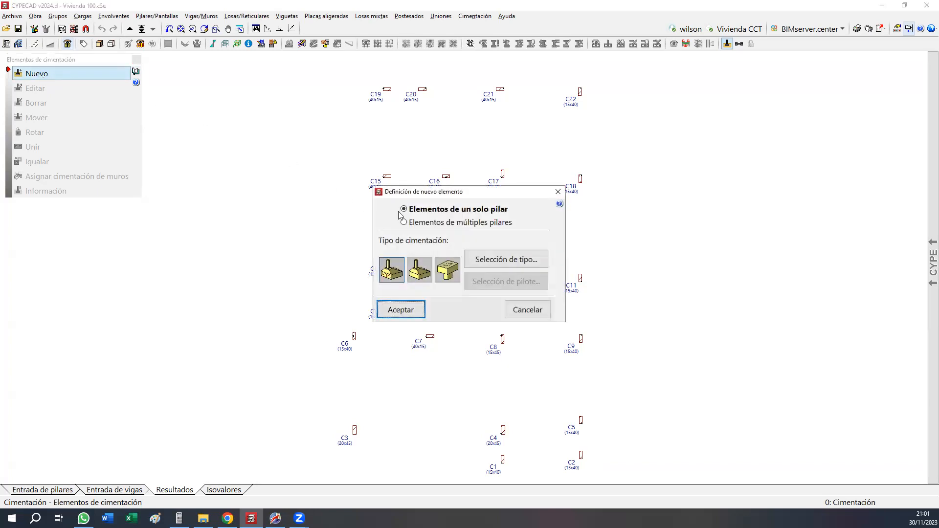
left_click_drag(399, 192, 127, 218)
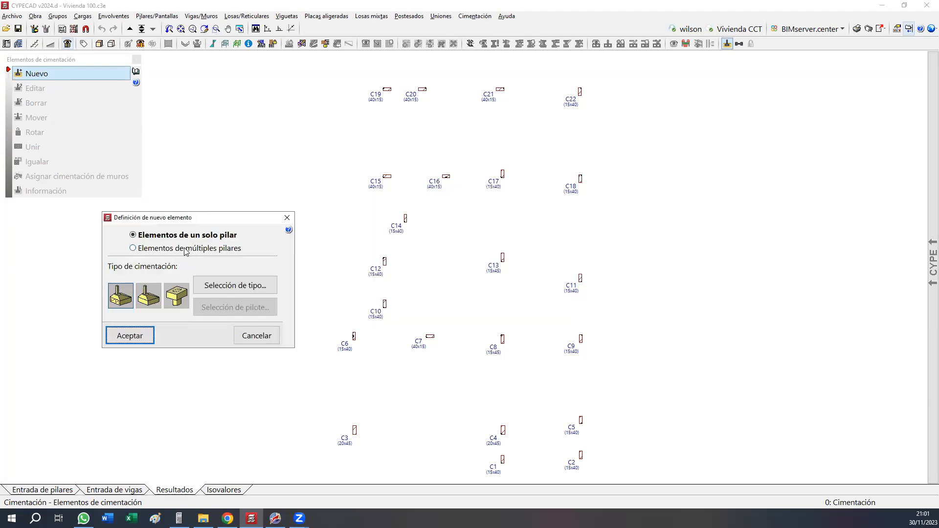
mouse_move(167, 235)
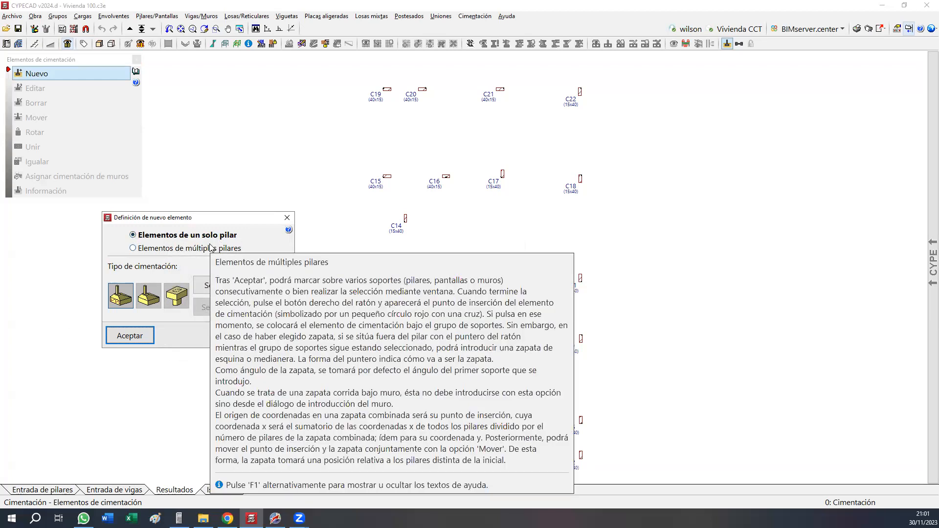
left_click(201, 249)
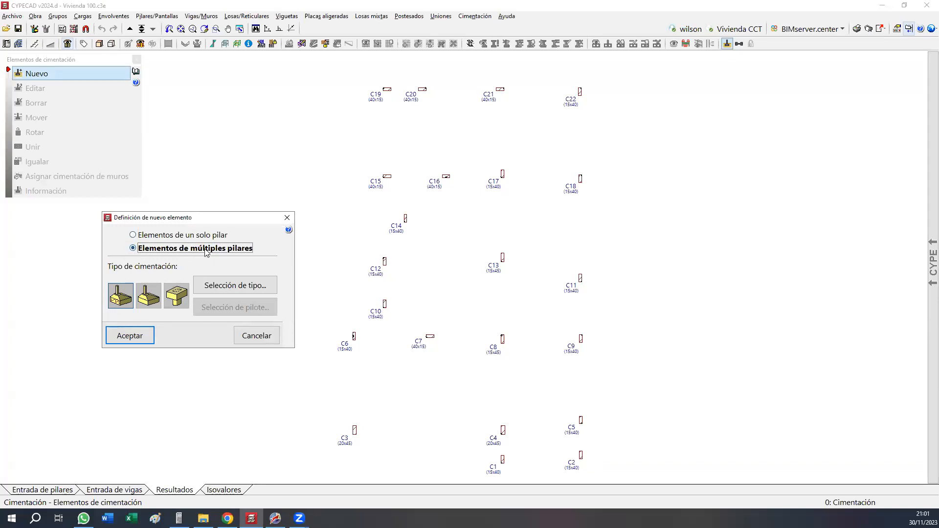
mouse_move(234, 252)
mouse_move(201, 257)
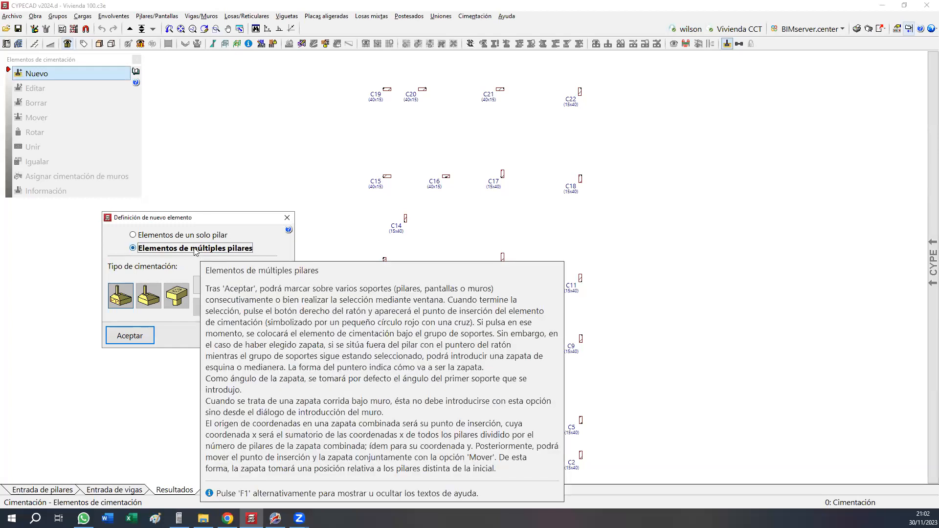
- Compare the available foundation types, including Encepado, and reselect Zapata de hormigón armado
left_click(118, 304)
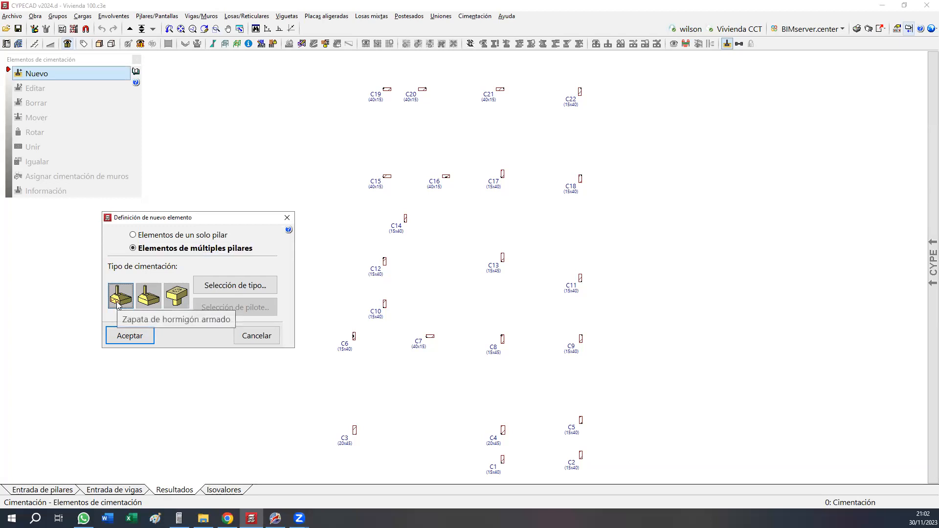
left_click(145, 304)
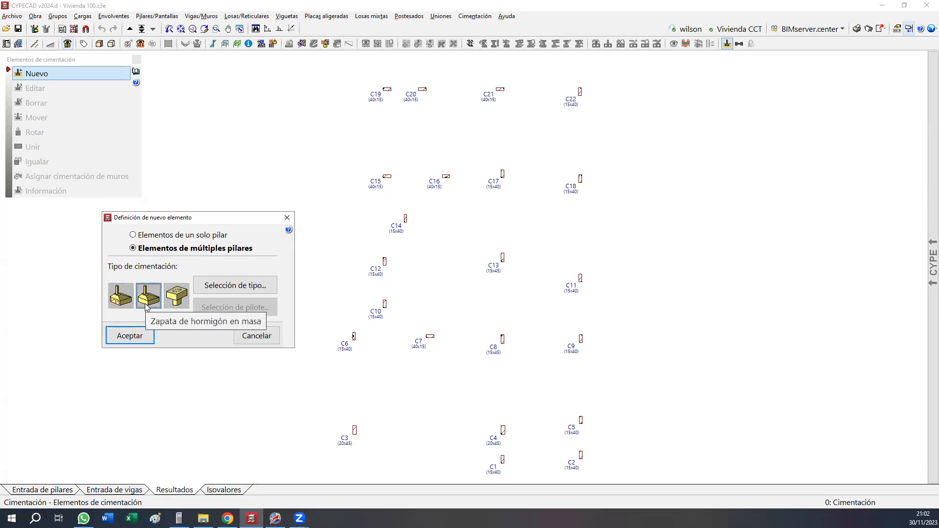
left_click(176, 303)
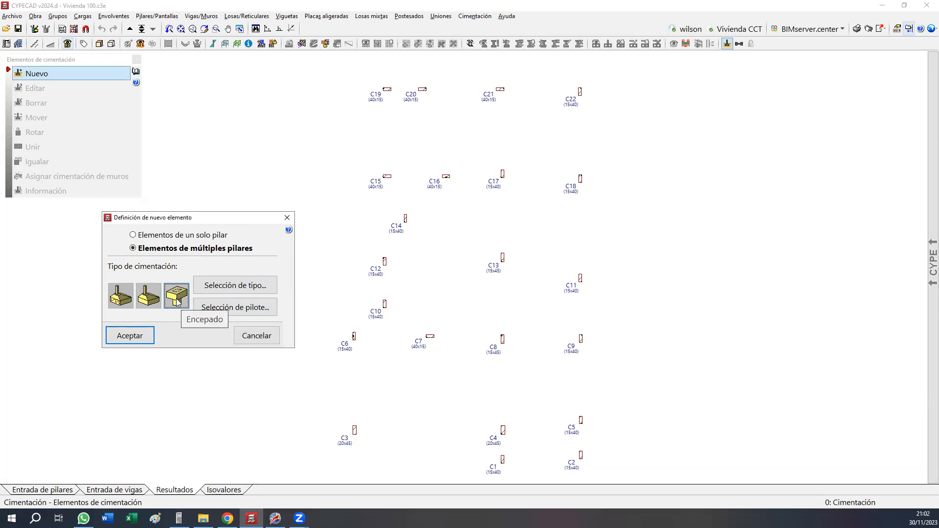
left_click(126, 296)
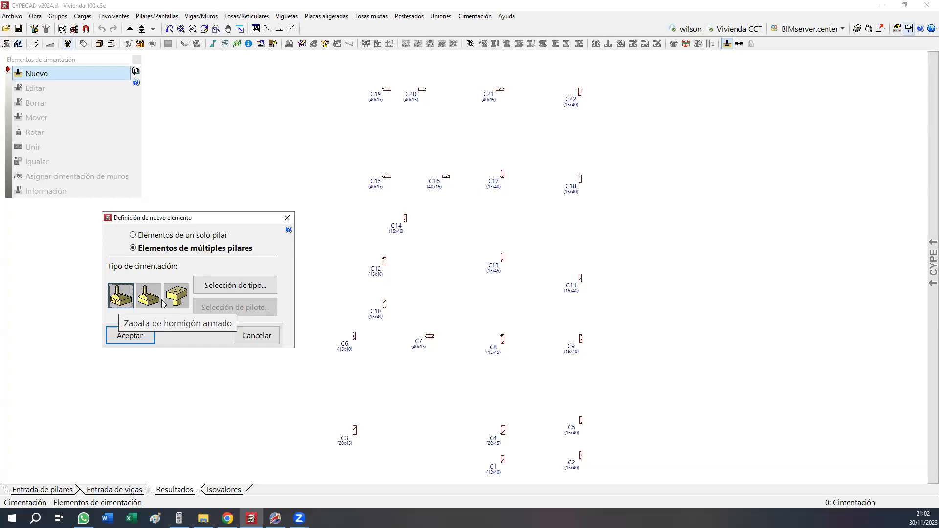
- Choose the fourth, sloped-top type for the reinforced concrete footing and accept the multiple-column element definition
left_click(225, 287)
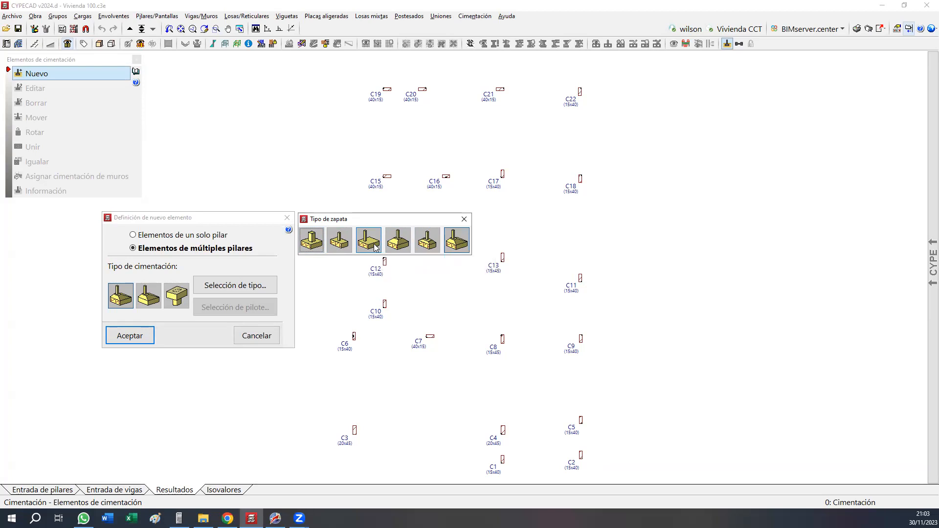
left_click(400, 248)
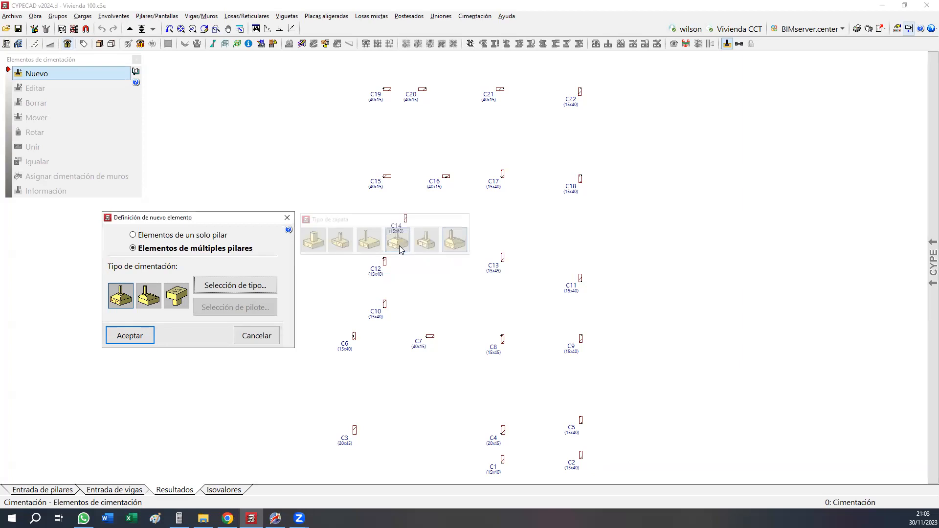
left_click(126, 299)
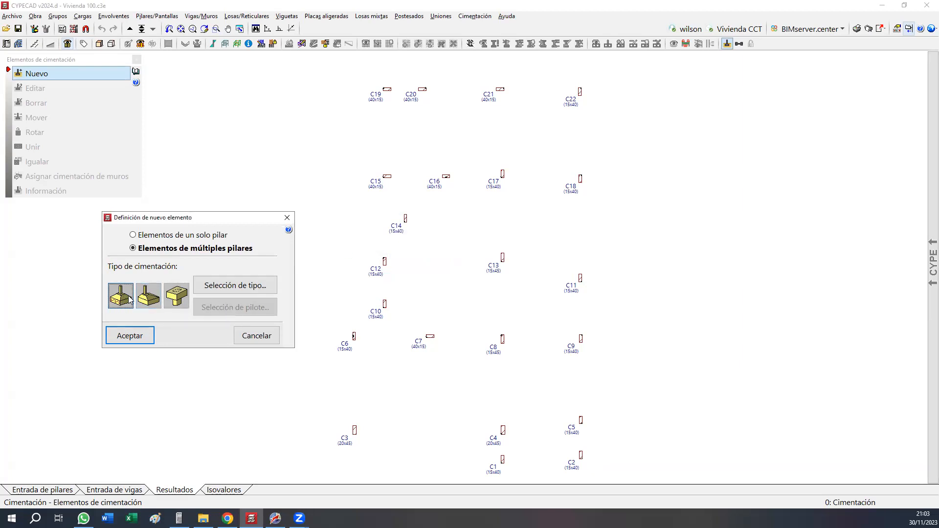
left_click(131, 339)
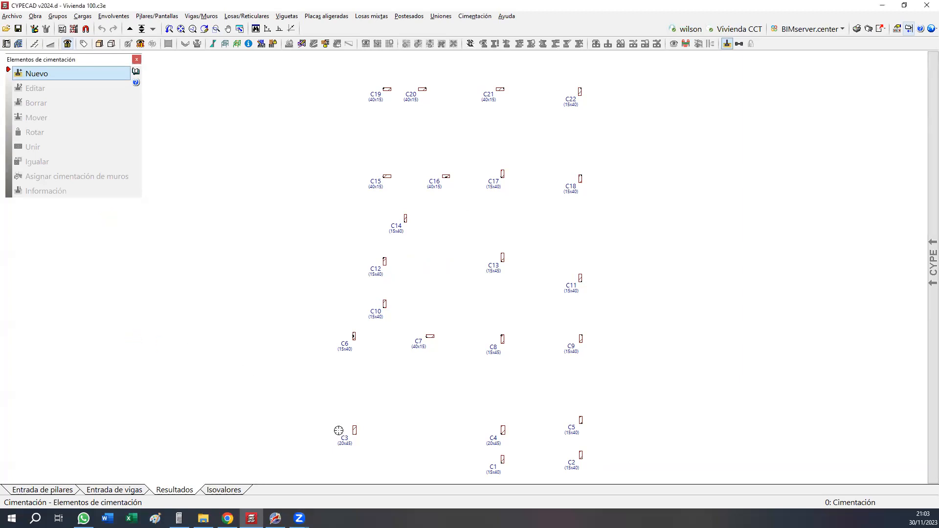
- Define a single-column reinforced concrete footing and place it under columns C3, C6, C10, C12, C14, C15 and C16
right_click(227, 250)
left_click(418, 210)
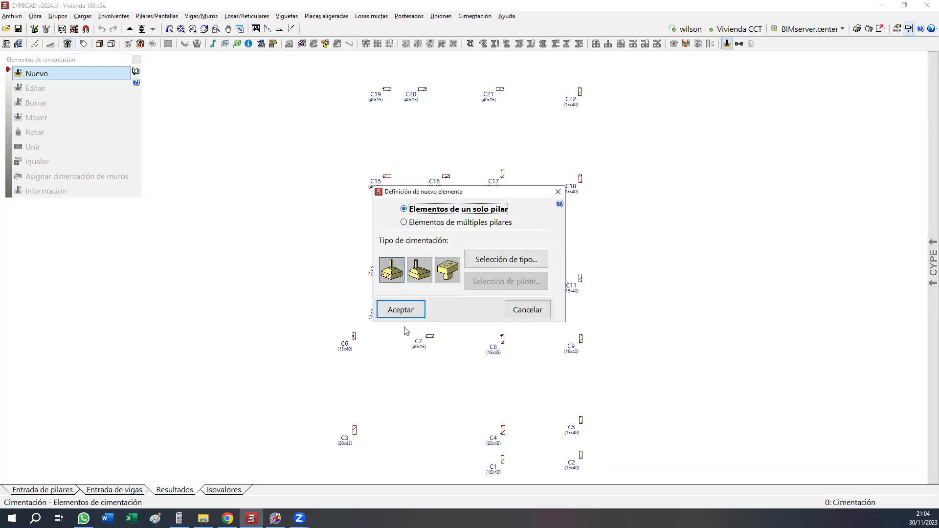
left_click(401, 310)
left_click(355, 431)
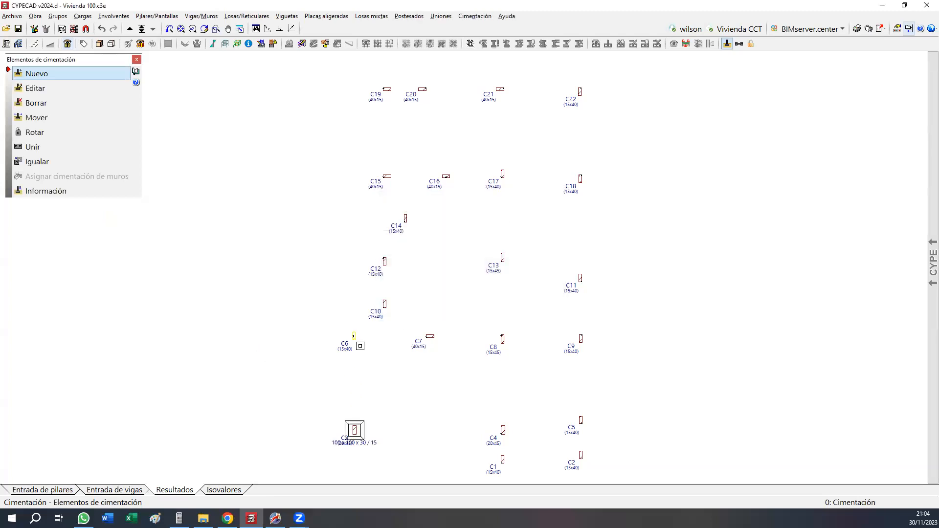
left_click(360, 346)
left_click(386, 303)
left_click(385, 262)
left_click(406, 218)
left_click(387, 176)
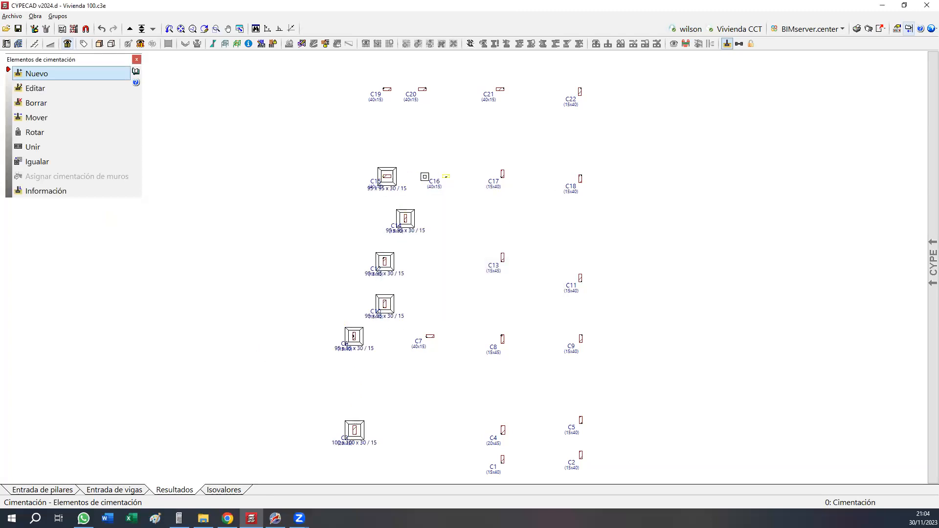
left_click(424, 176)
- Place single-column footings under columns C19, C20 and C21
middle_click_drag(420, 126, 323, 186)
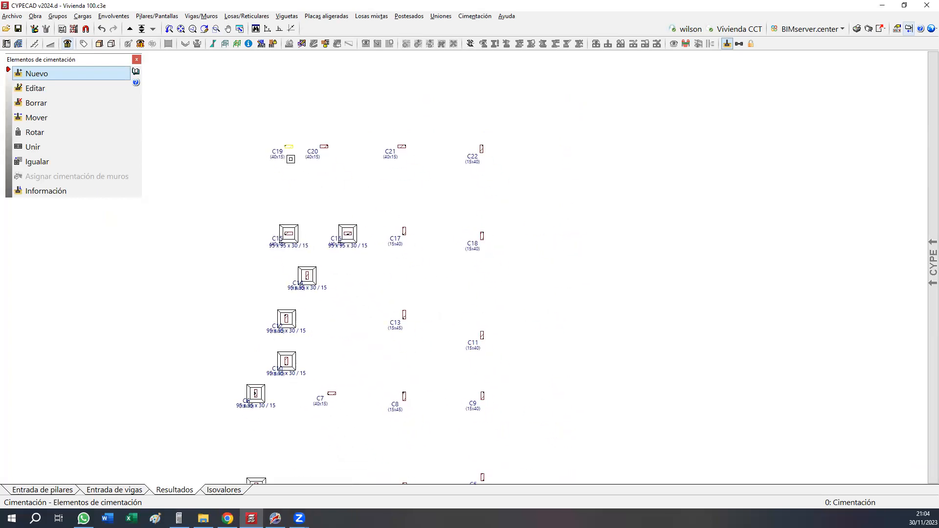
scroll(291, 159, "down", 3)
left_click(290, 154)
left_click(319, 150)
left_click(381, 151)
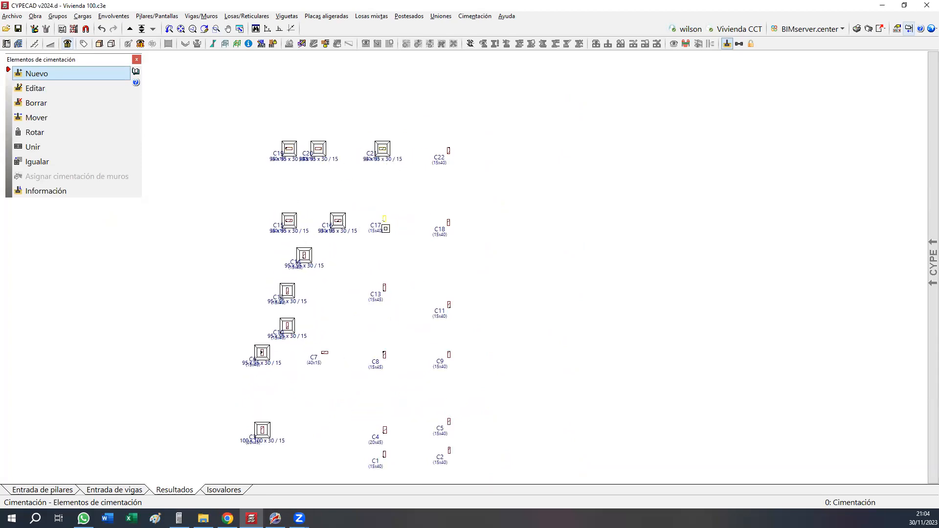
- Add single-column footings under columns C17, C13, C8, C7, C4 and C1, and finish placing new elements
left_click(386, 227)
left_click(384, 288)
left_click(385, 356)
left_click(325, 353)
middle_click_drag(331, 398, 356, 276)
left_click(398, 310)
left_click(400, 333)
scroll(267, 309, "up", 3)
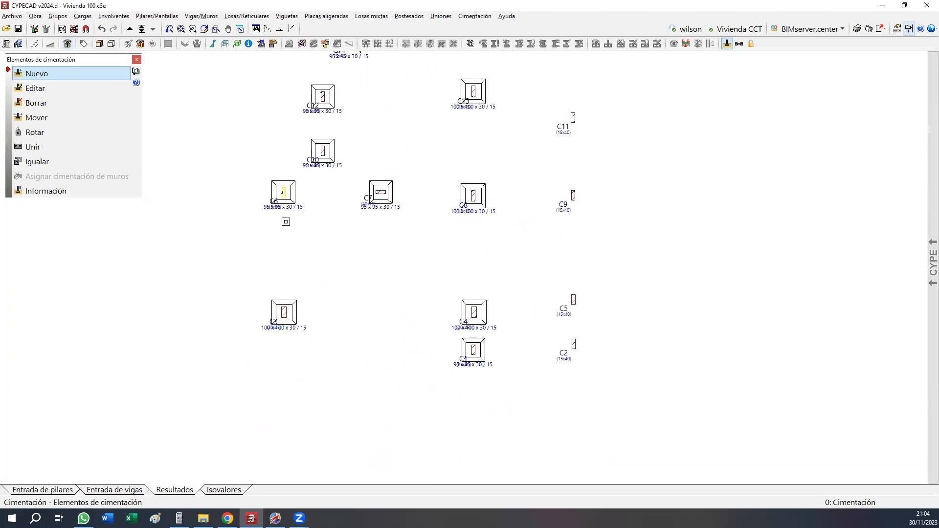
right_click(346, 227)
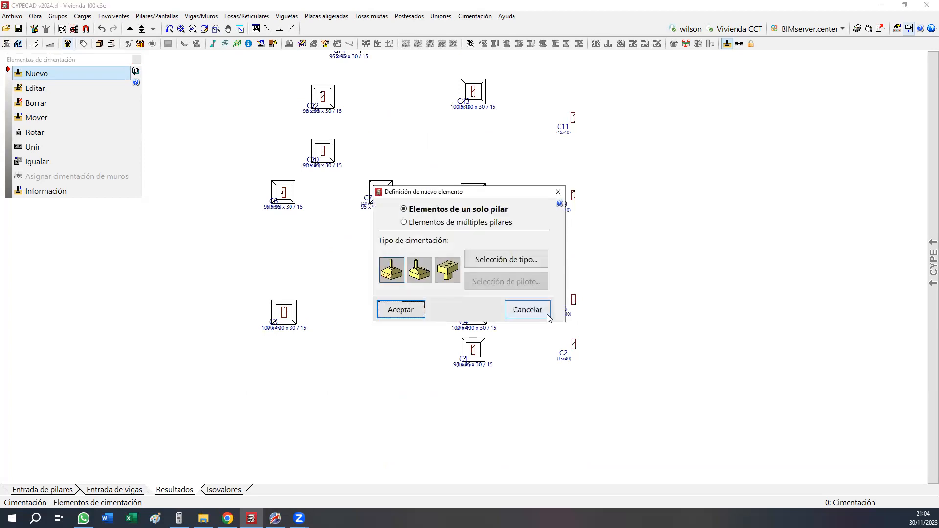
left_click(528, 310)
- Delete the footings under columns C6 and C3
left_click(36, 103)
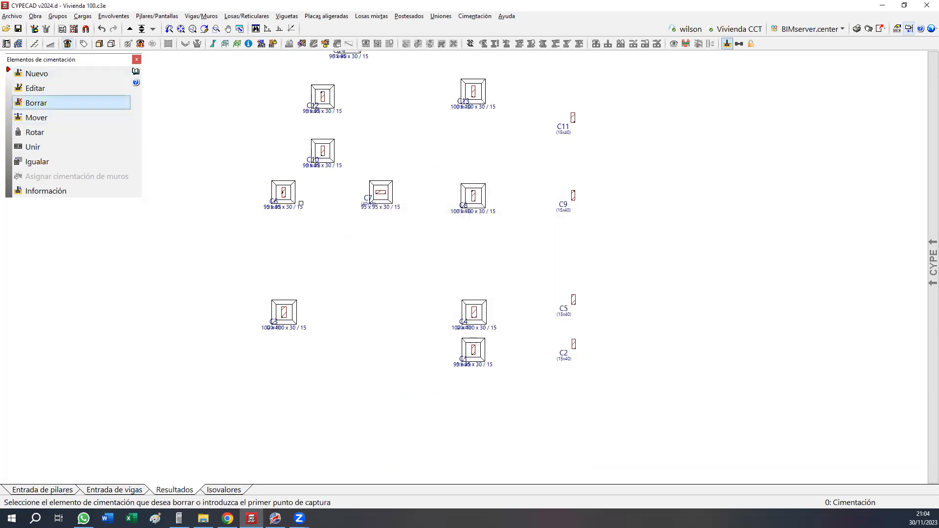
left_click(294, 201)
left_click(294, 319)
scroll(280, 288, "down", 1)
middle_click_drag(283, 294, 292, 397)
scroll(348, 97, "down", 3)
middle_click_drag(348, 96, 360, 124)
scroll(361, 124, "up", 1)
left_click(52, 75)
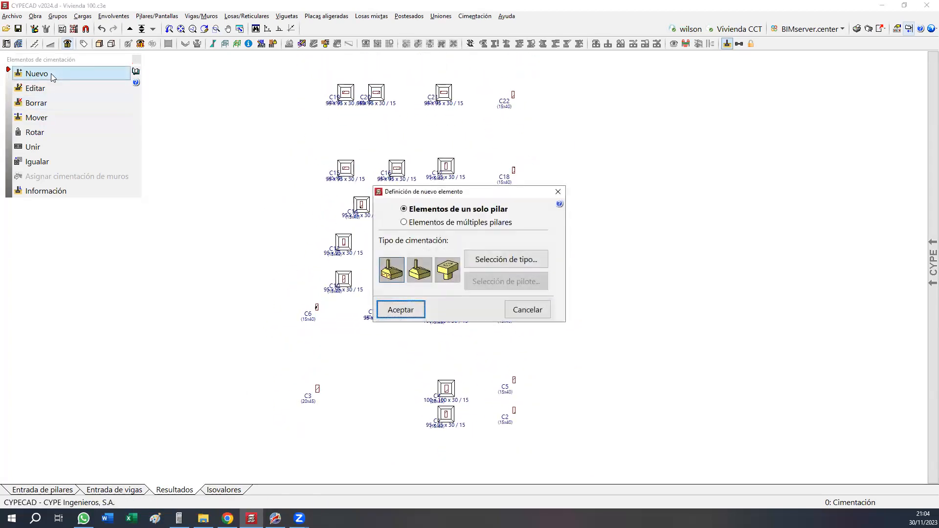
left_click(525, 311)
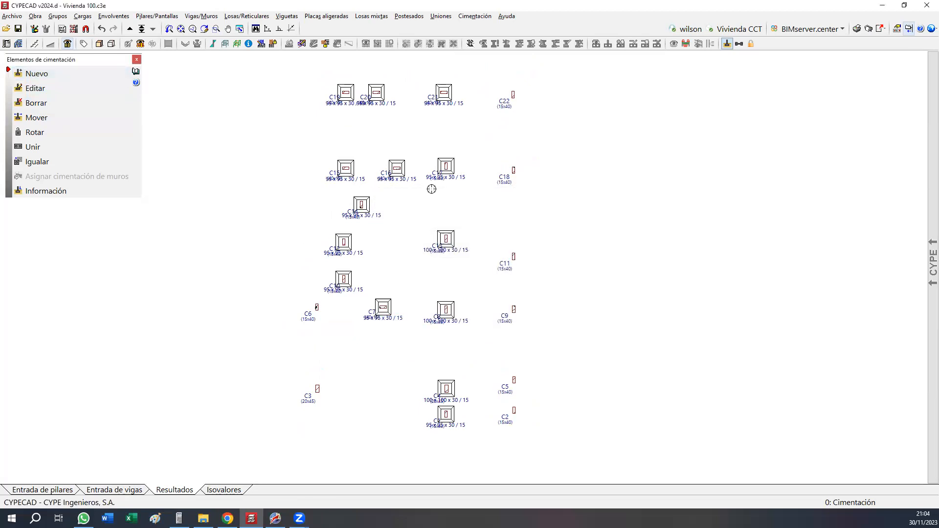
left_click(68, 44)
- Run Dimensionar on the foundation elements up to the Cimentación level using Dimensionamiento iterativo
left_click(473, 17)
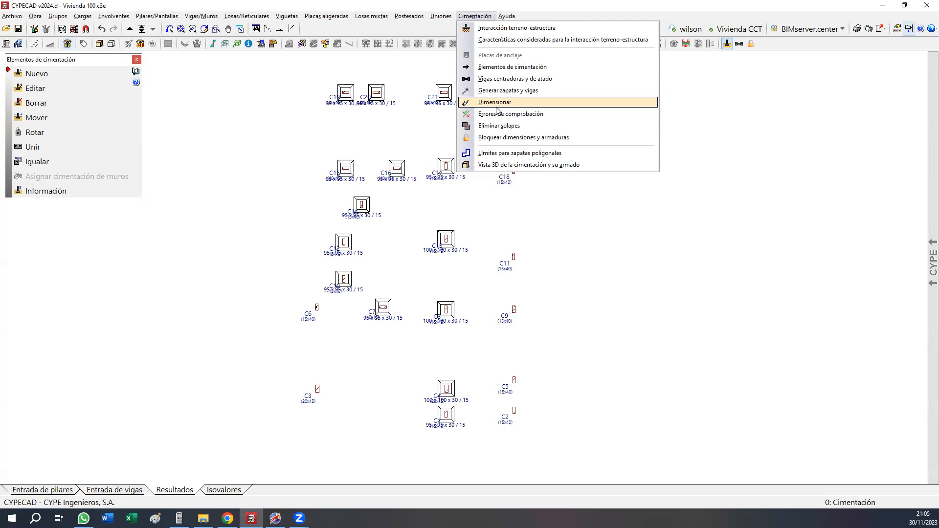
left_click(497, 104)
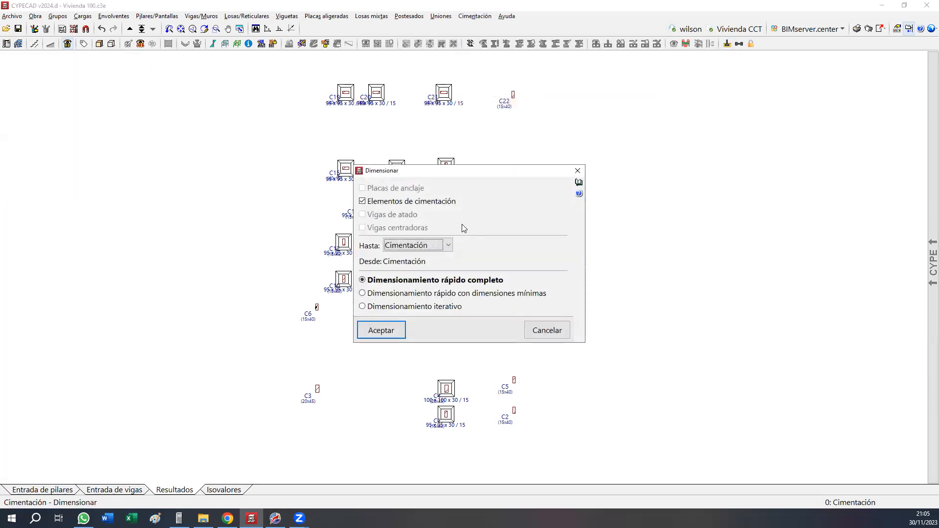
left_click_drag(409, 170, 328, 117)
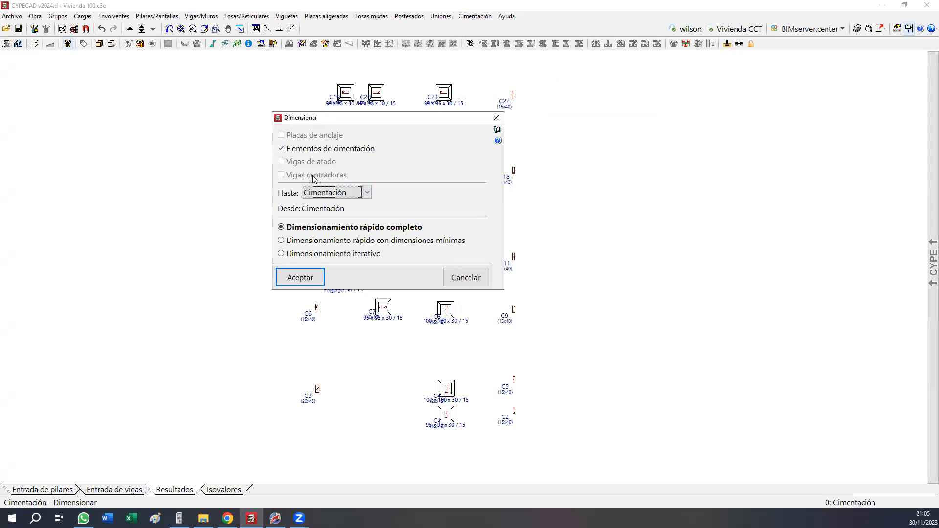
left_click(340, 194)
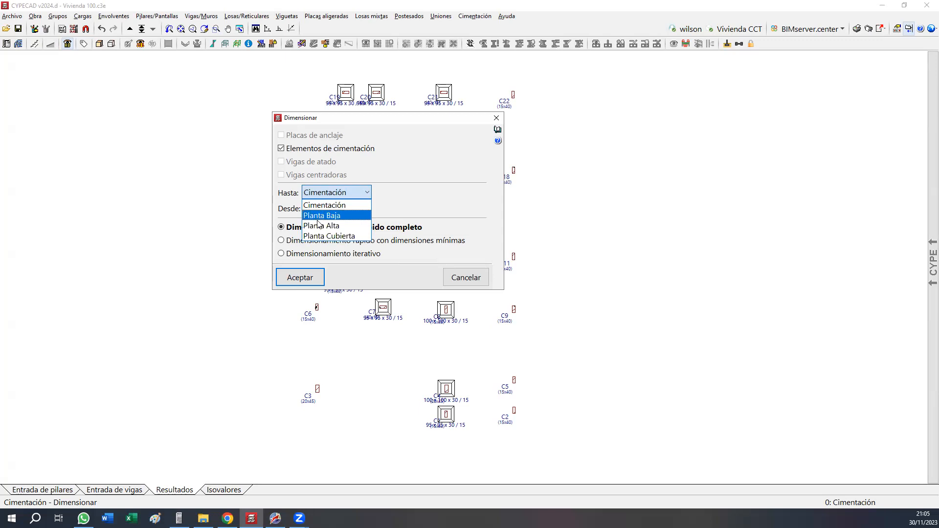
left_click(364, 206)
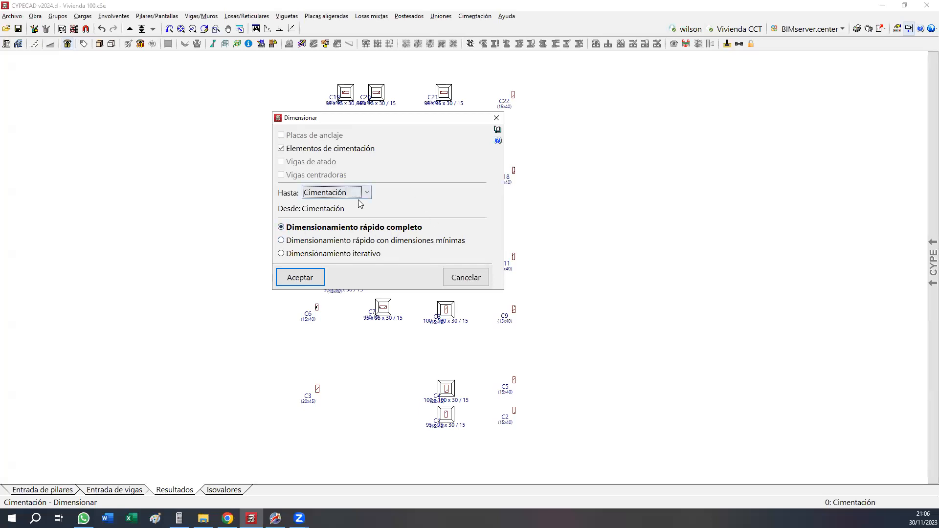
left_click(310, 253)
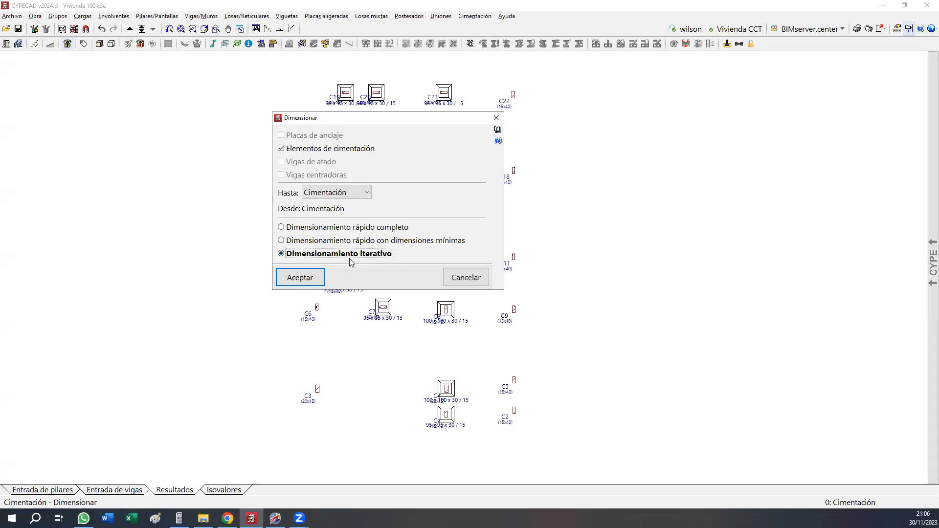
left_click(299, 277)
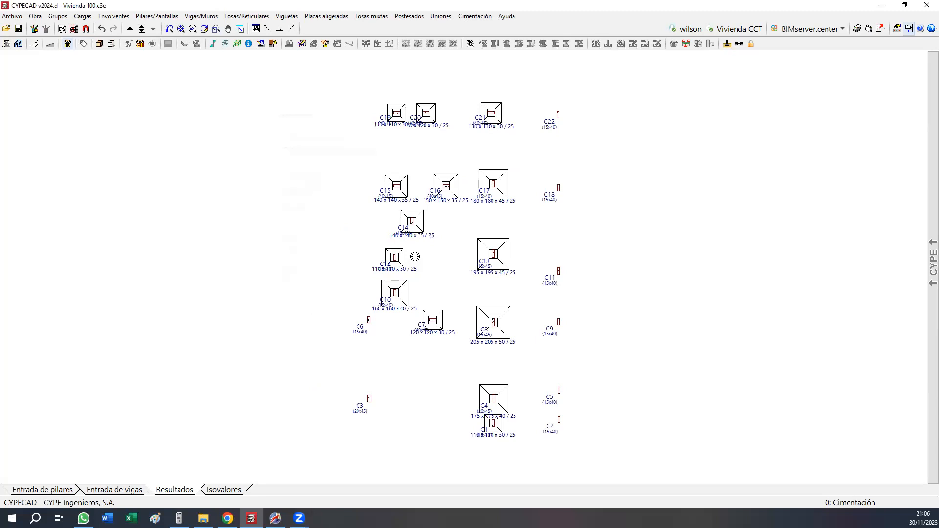
- Inspect the sized footings from several angles in the 3D view of the building, and close it
scroll(548, 284, "up", 1)
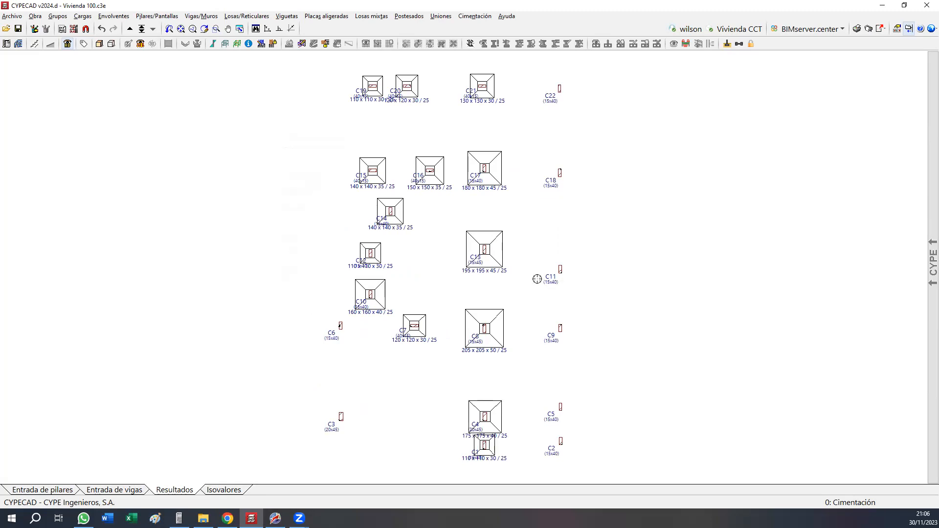
left_click(98, 45)
scroll(413, 403, "up", 4)
middle_click_drag(295, 436, 346, 388)
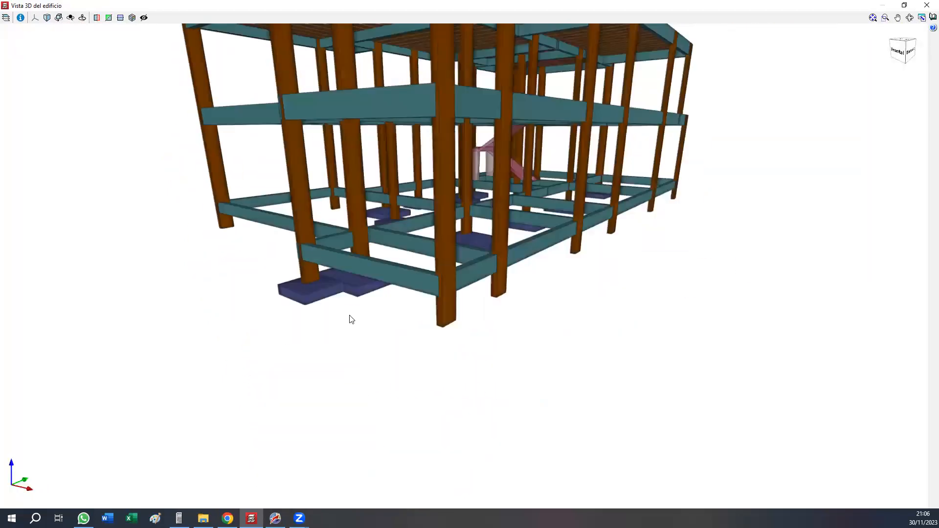
scroll(352, 319, "up", 5)
middle_click_drag(360, 313, 409, 225)
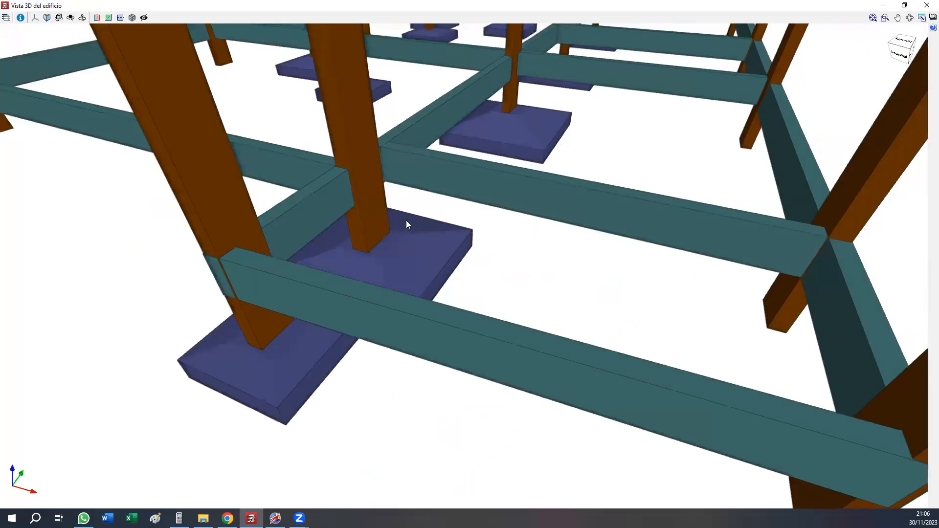
scroll(406, 224, "down", 5)
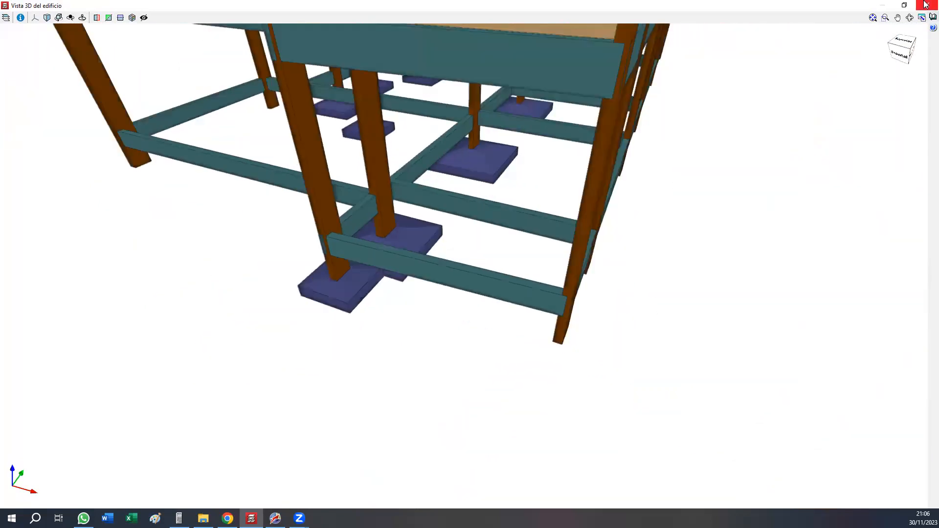
key("Escape")
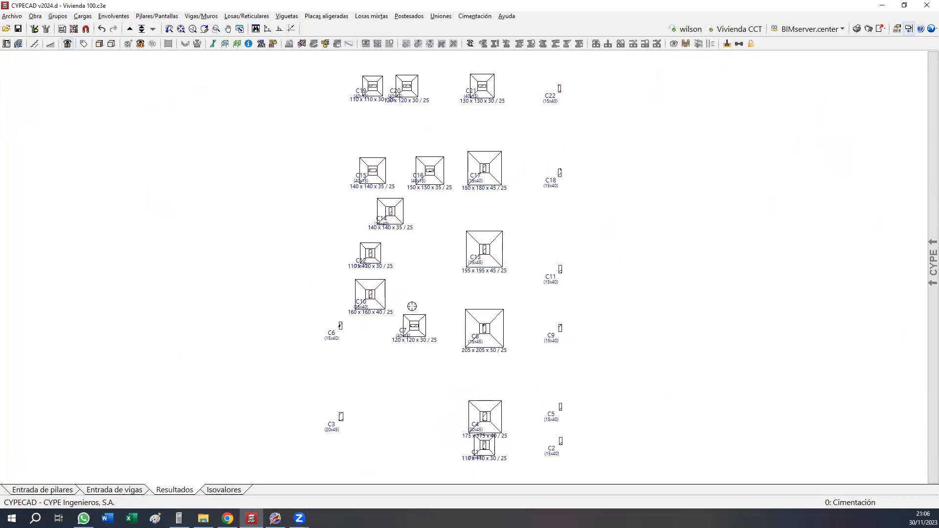
- Open the project's Datos generales and check the Cimentación concrete setting
left_click(35, 16)
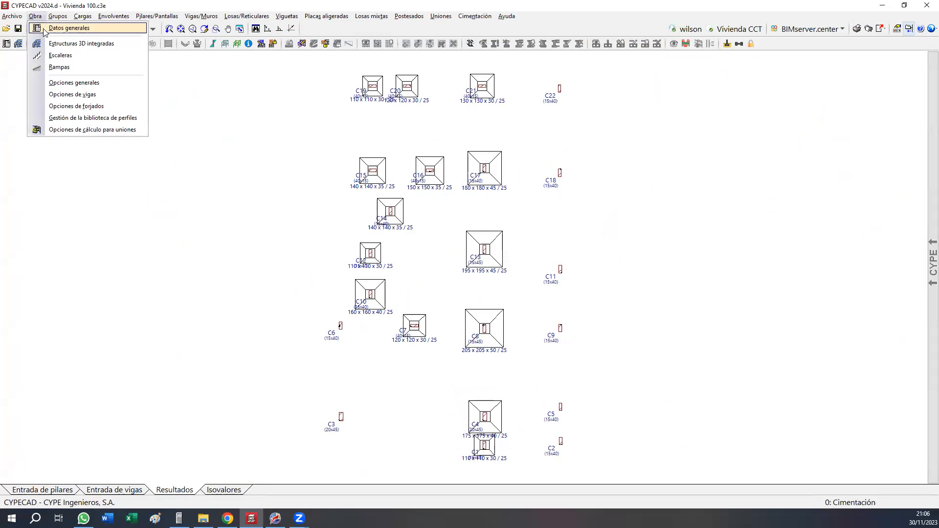
left_click(44, 30)
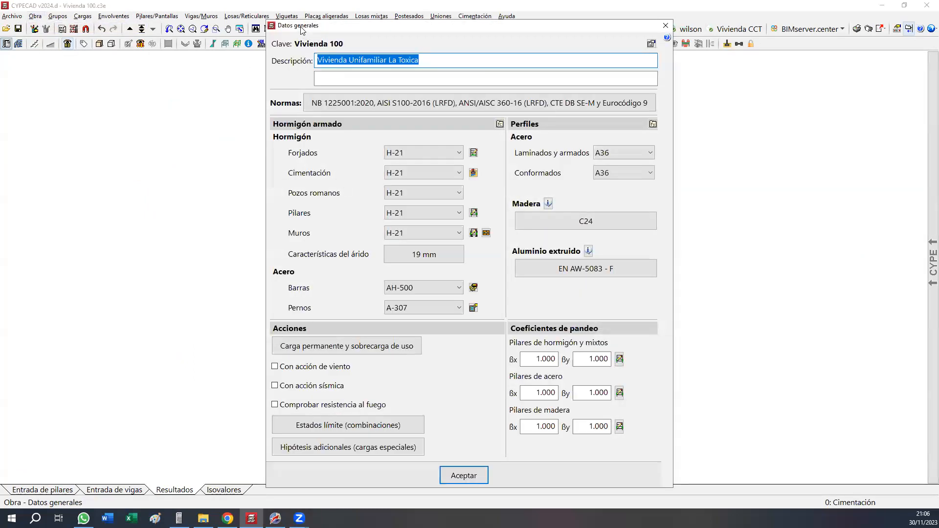
left_click_drag(301, 28, 46, 39)
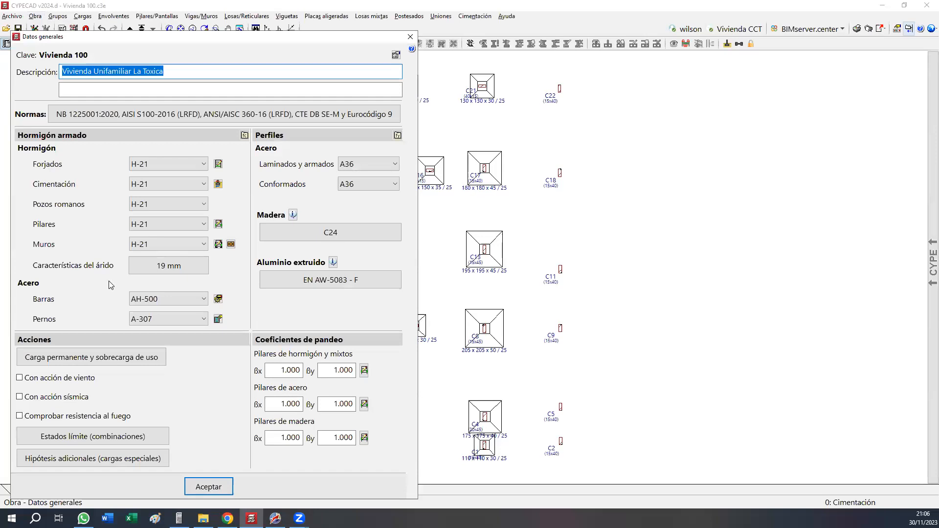
left_click(868, 262)
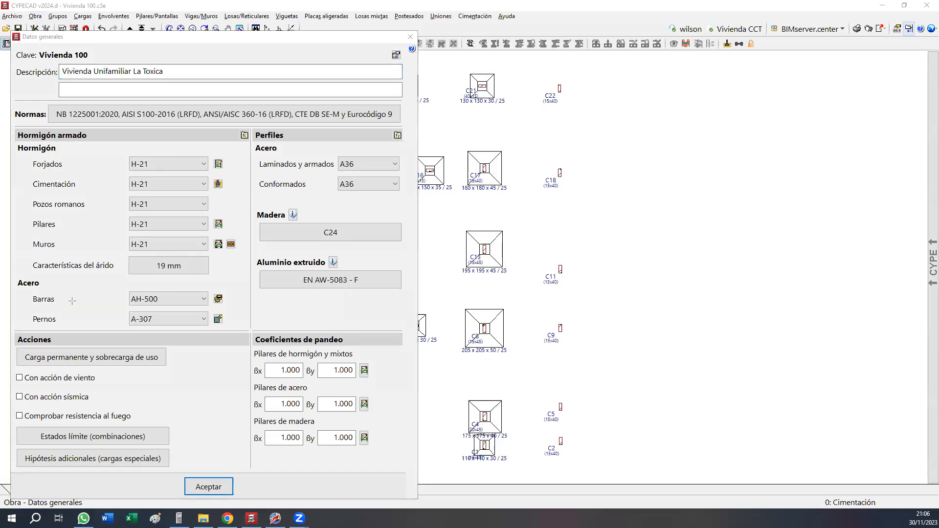
left_click_drag(22, 175, 231, 196)
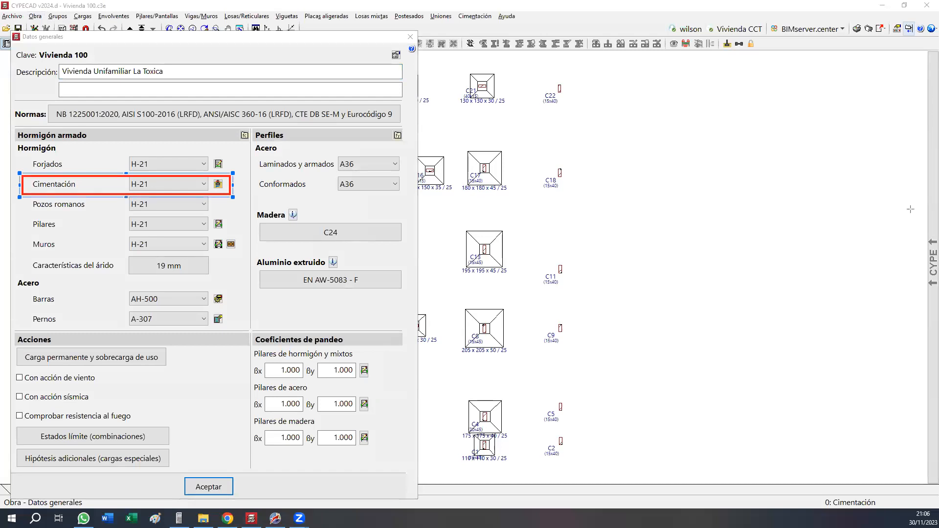
left_click_drag(250, 137, 226, 172)
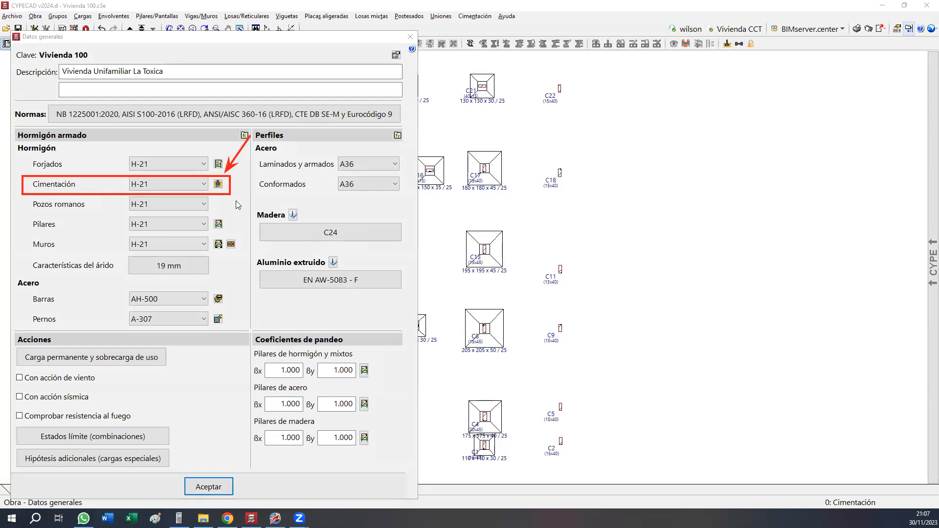
- Review the foundation soil data, including the allowable pressures for persistent and seismic situations, and close the general data without changing them
left_click(222, 183)
left_click(220, 184)
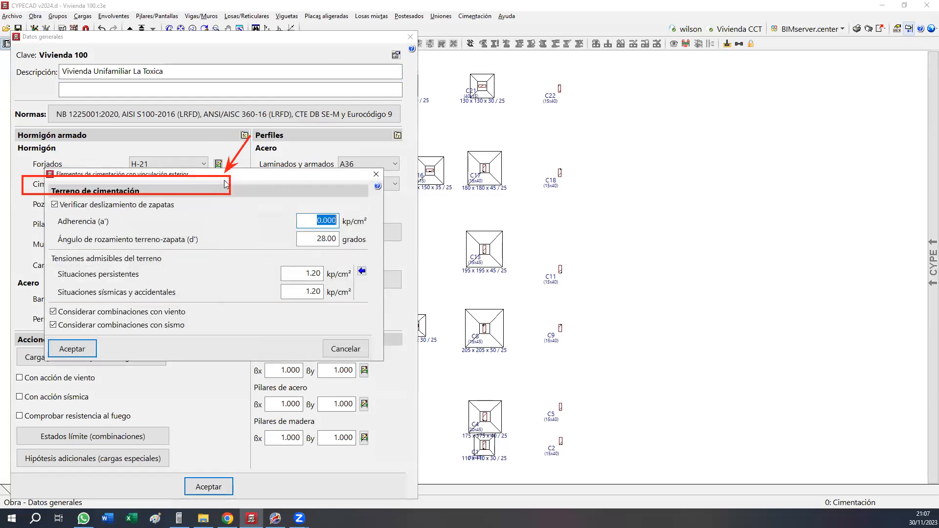
left_click_drag(257, 179, 427, 208)
key("Tab")
key("Tab")
key("Tab")
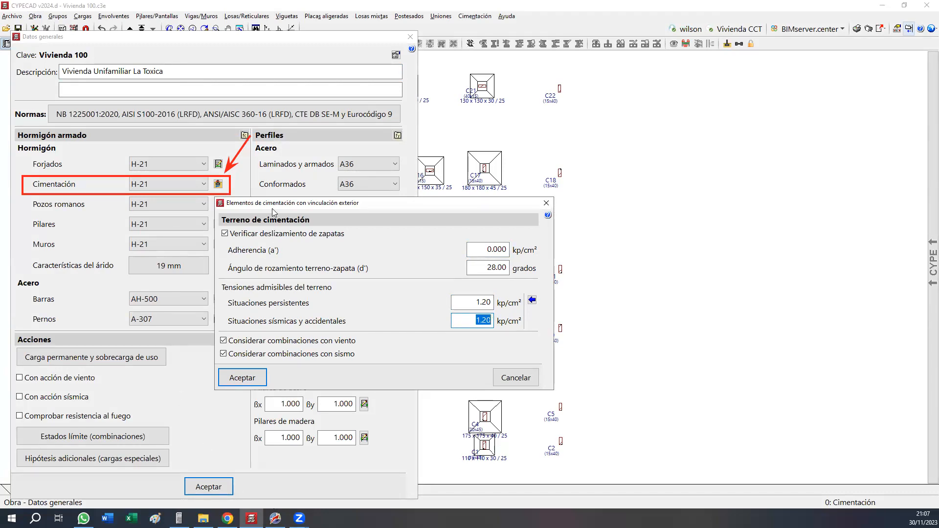
left_click_drag(272, 207, 268, 207)
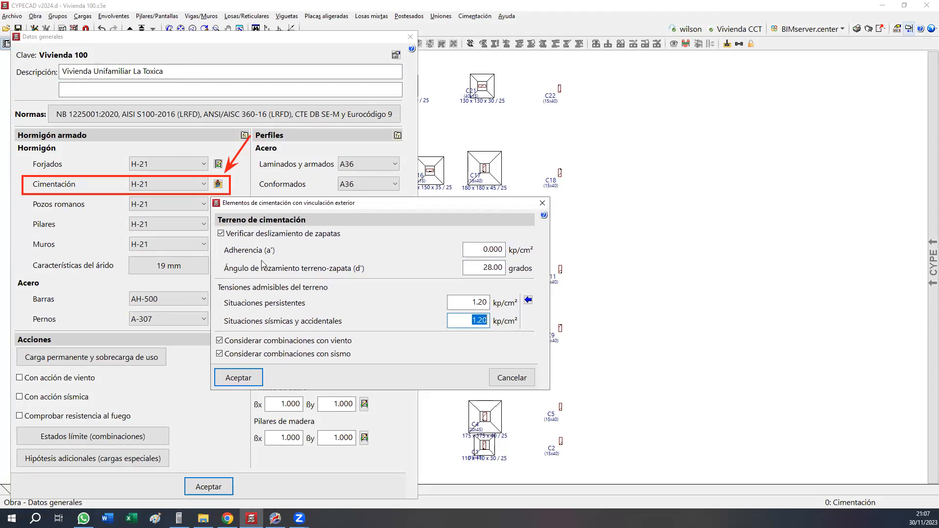
left_click_drag(462, 305, 519, 312)
left_click_drag(461, 321, 543, 331)
left_click(512, 377)
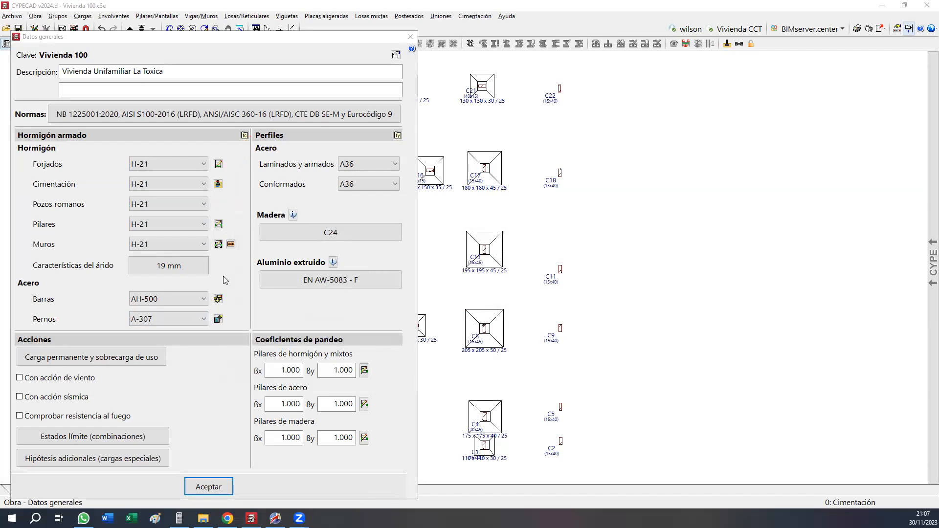
left_click(209, 487)
left_click(243, 303)
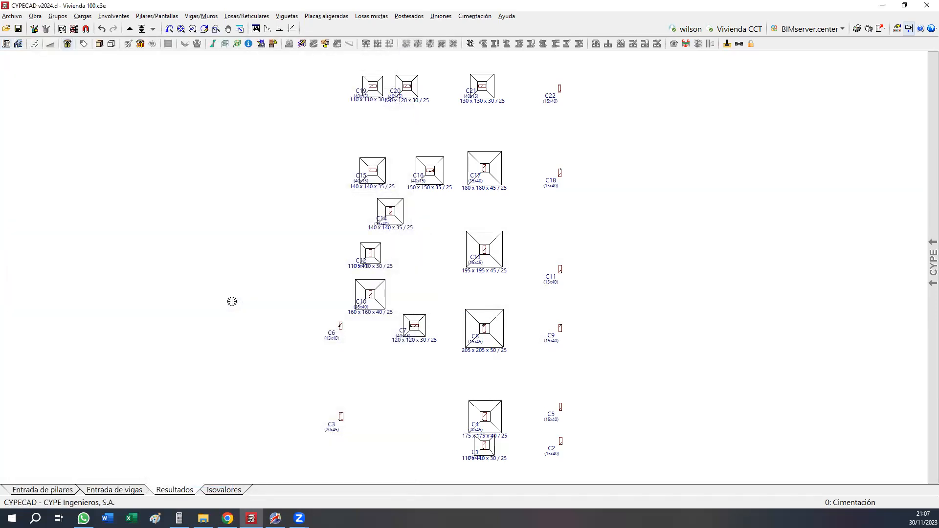
- Examine the footing dimensions up close around columns C7 and C8
middle_click_drag(418, 400, 381, 370)
scroll(382, 370, "up", 5)
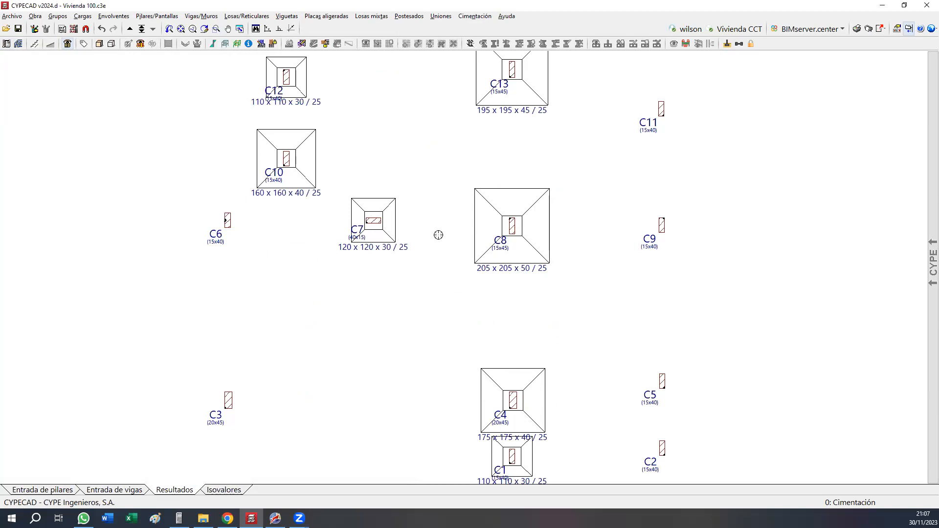
scroll(463, 188, "up", 3)
scroll(486, 212, "up", 1)
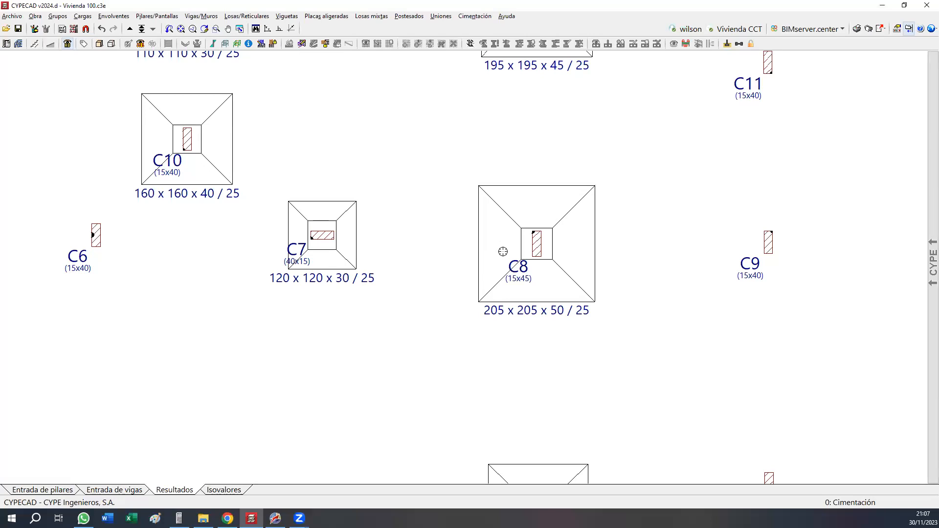
- Open the footing of column C8 for editing in the foundation elements to see its sections and reinforcement
scroll(503, 252, "up", 2)
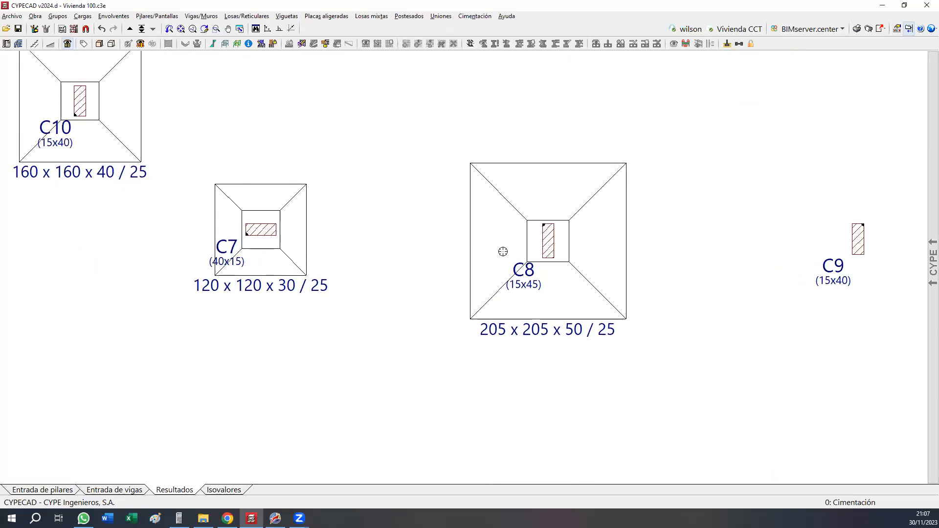
scroll(503, 251, "up", 1)
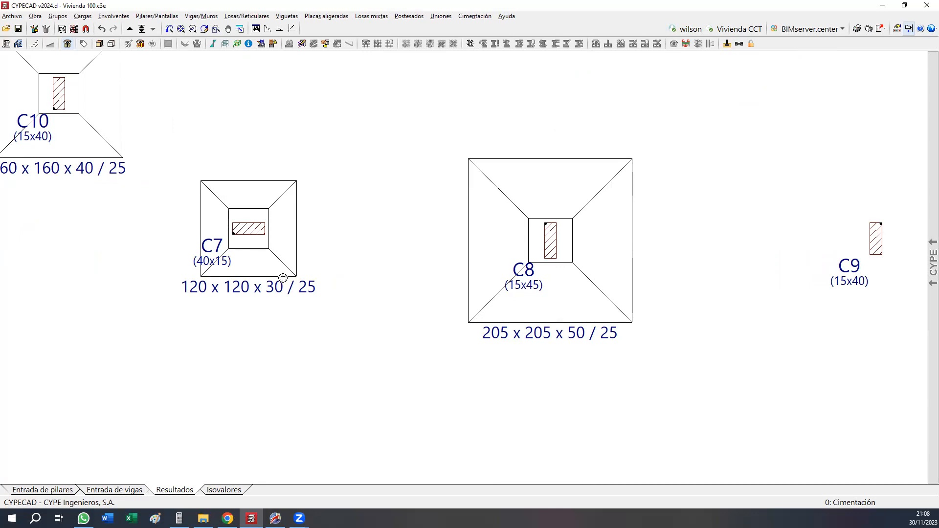
scroll(283, 278, "down", 4)
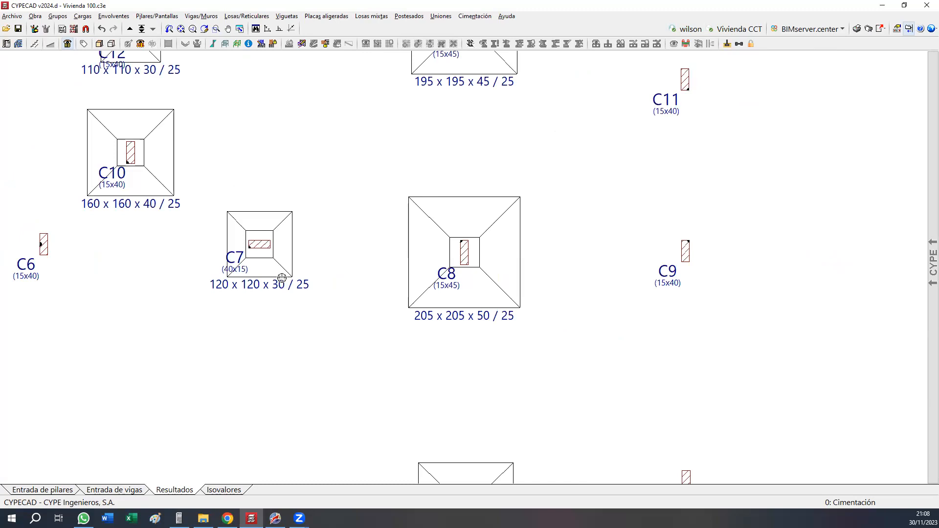
middle_click_drag(403, 284, 515, 255)
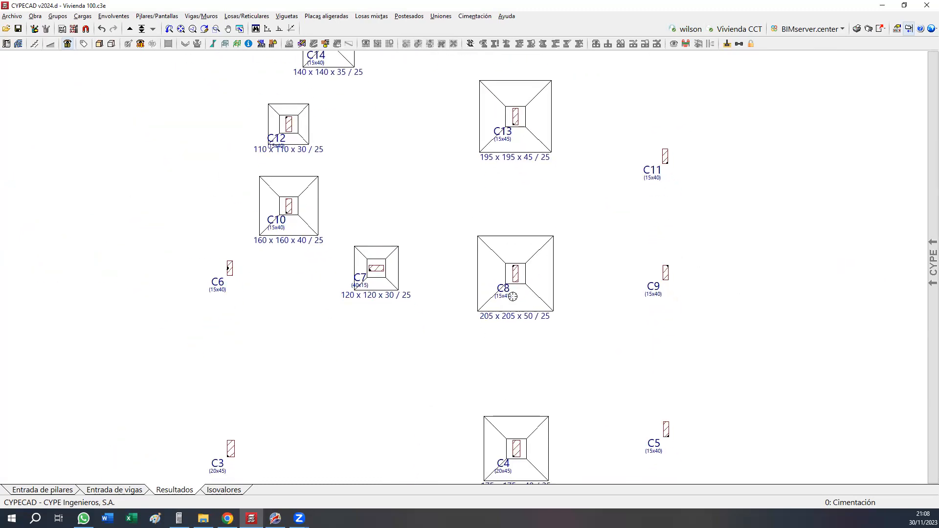
scroll(513, 297, "down", 2)
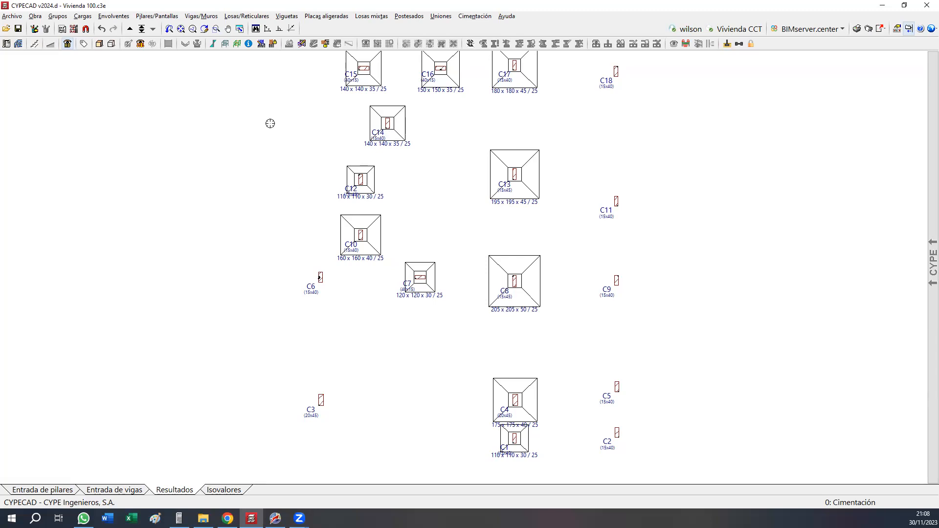
left_click(474, 15)
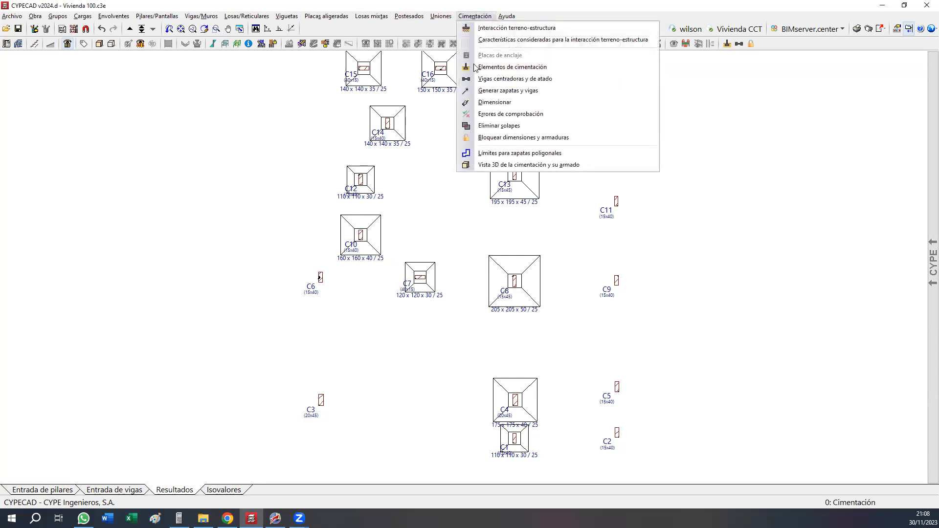
left_click(512, 67)
left_click(31, 85)
left_click(515, 278)
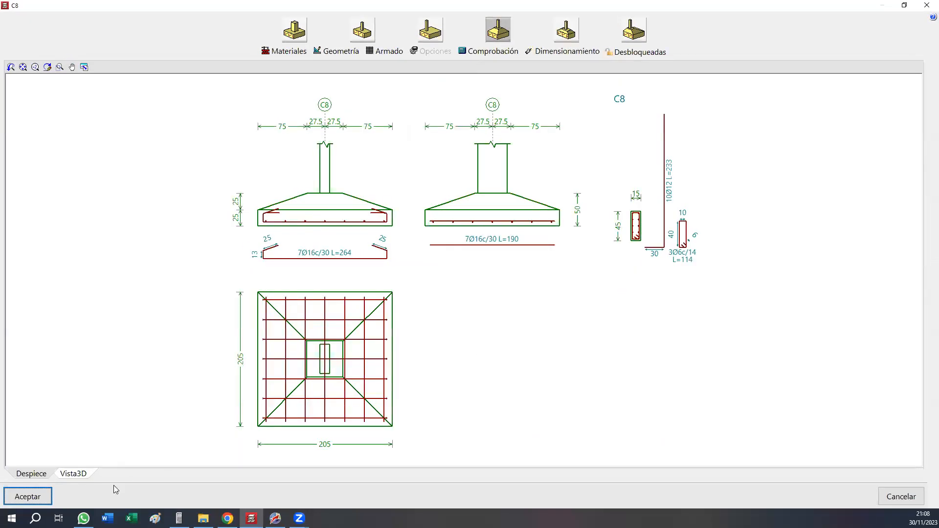
left_click(43, 497)
left_click(540, 259)
- Review the concrete grades available for the C8 footing's own materials, leaving the concrete override off
left_click(291, 51)
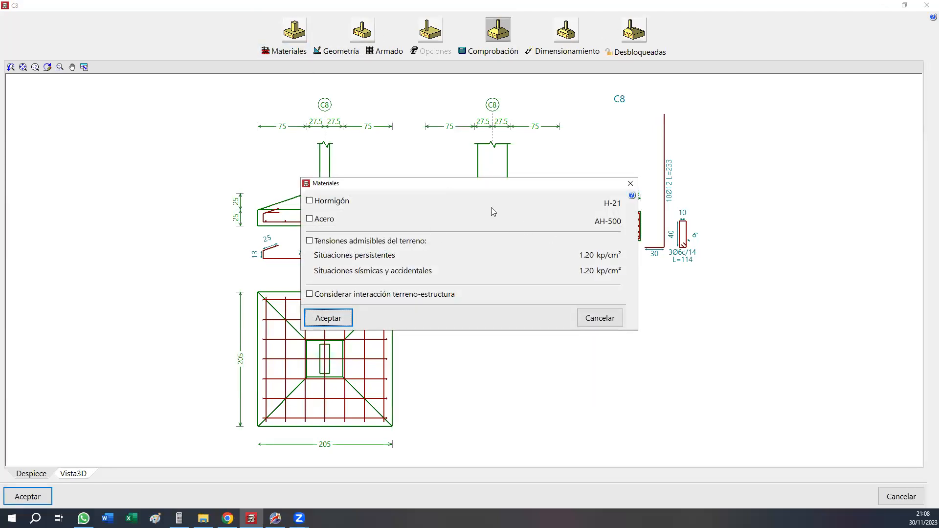
left_click_drag(486, 186, 646, 289)
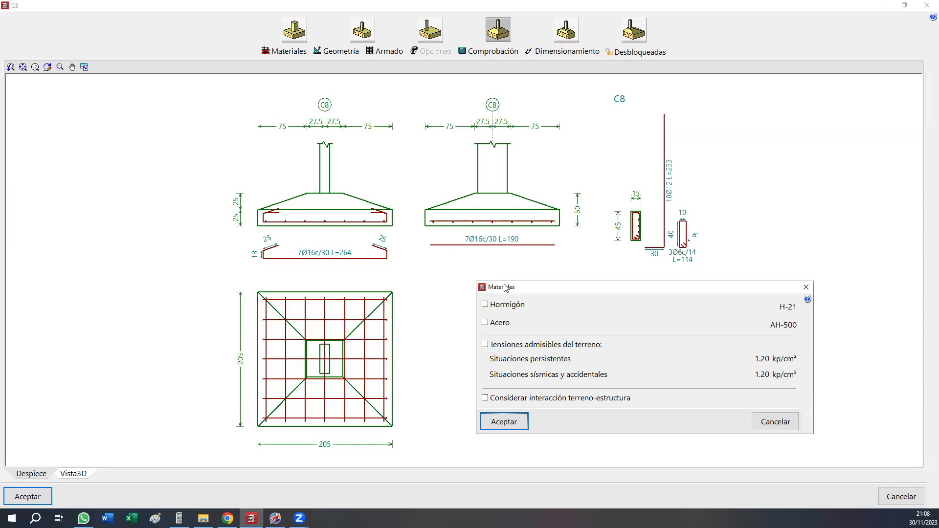
left_click_drag(498, 284, 419, 275)
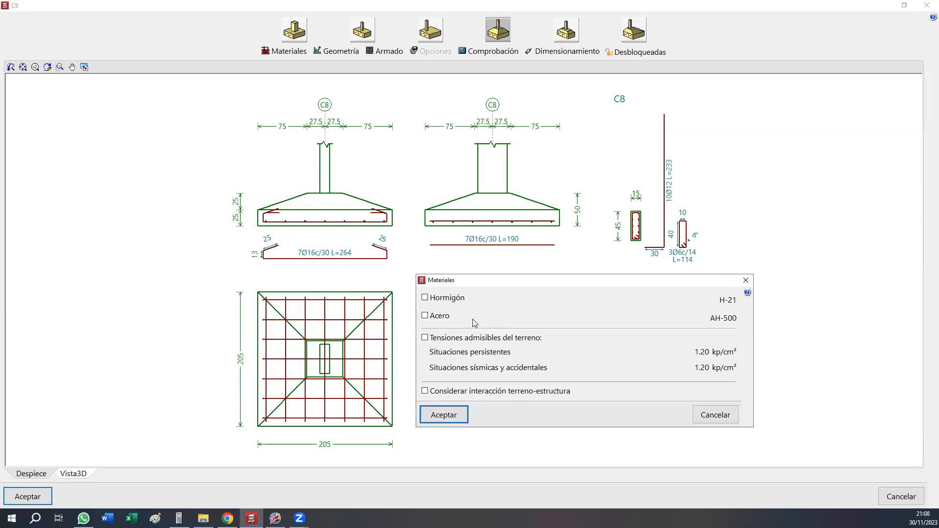
left_click(444, 297)
left_click(698, 300)
left_click(699, 300)
left_click(698, 300)
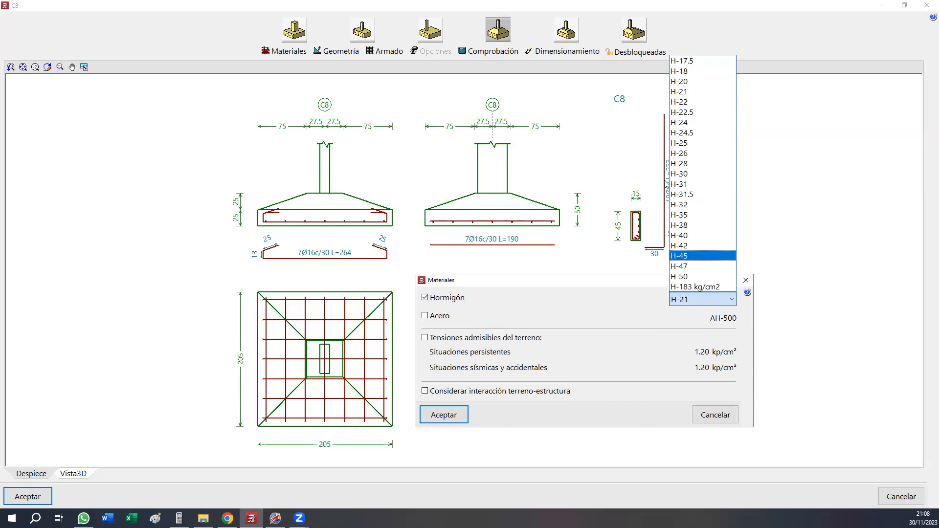
left_click(661, 159)
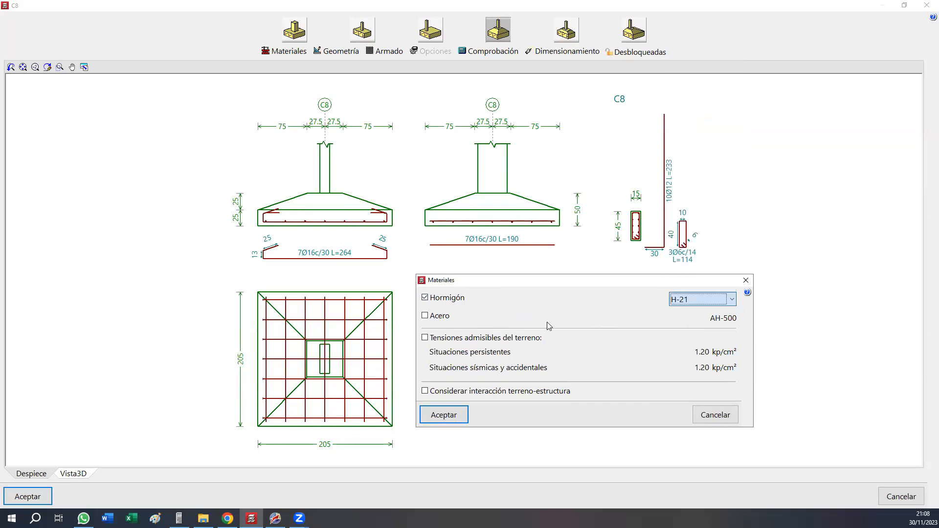
left_click(449, 298)
- Review the C8 footing's steel grades and allowable soil stress override, and cancel the materials settings
left_click(441, 316)
left_click(690, 313)
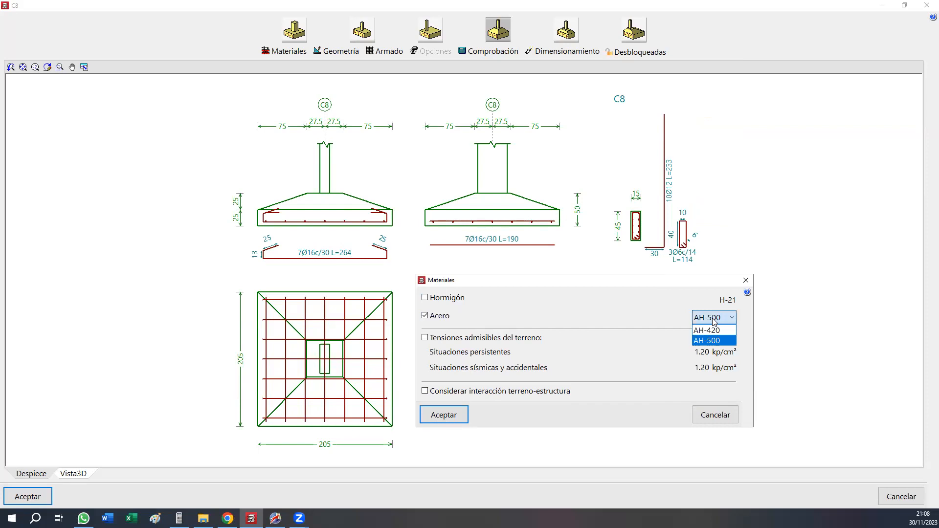
left_click(426, 328)
left_click(437, 316)
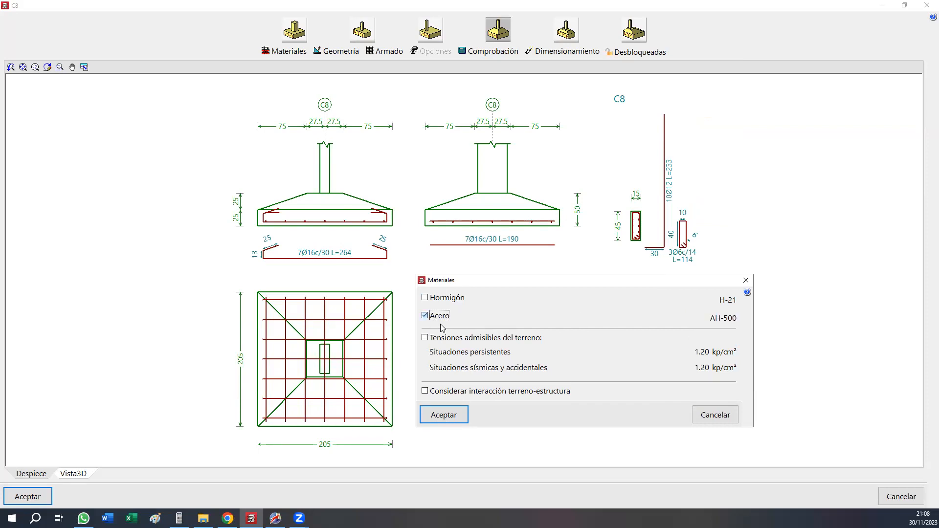
left_click(443, 338)
key("Tab")
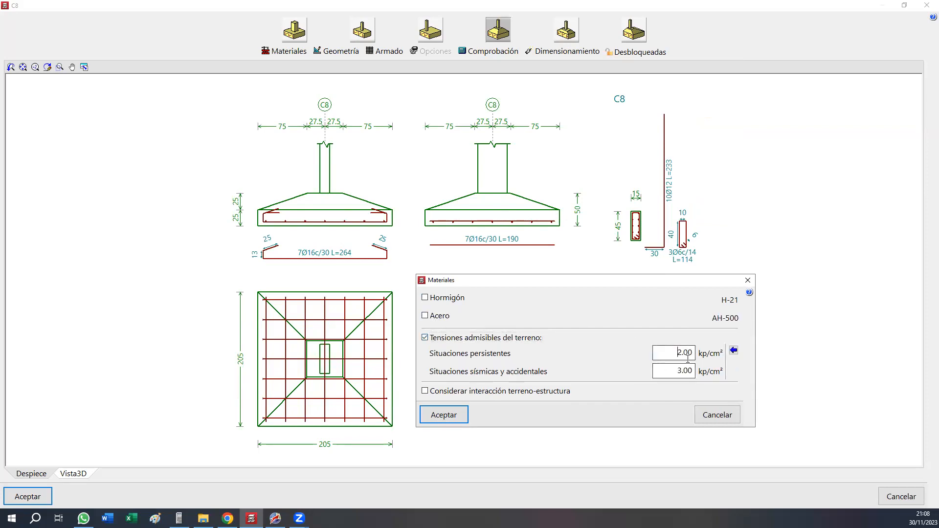
key("Tab")
left_click(481, 339)
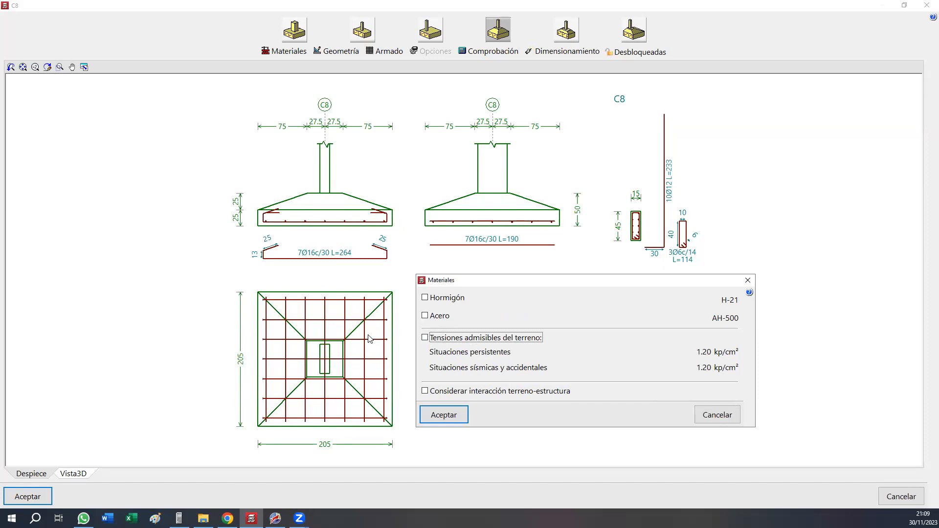
left_click(707, 415)
- Override the C8 footing's allowable soil stresses with 1.23 kp/cm² for both persistent and seismic or accidental situations
scroll(301, 445, "down", 1)
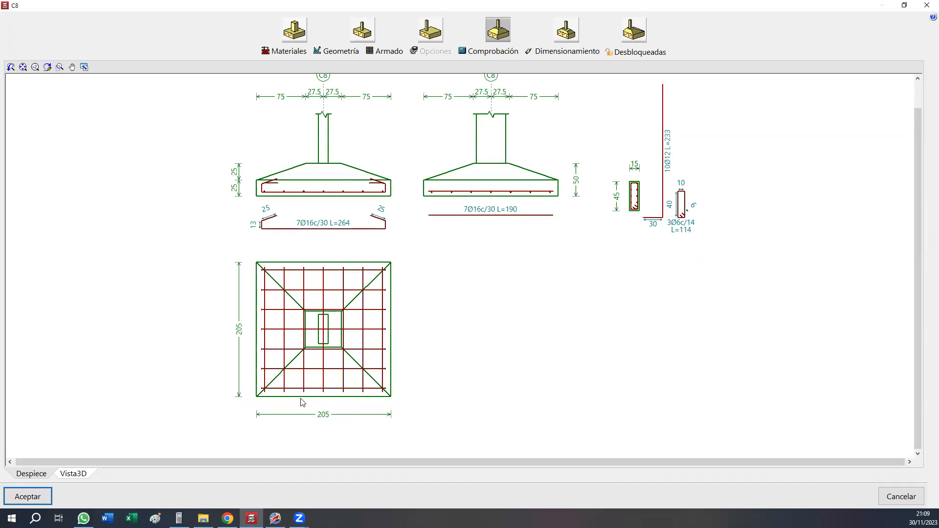
left_click(284, 54)
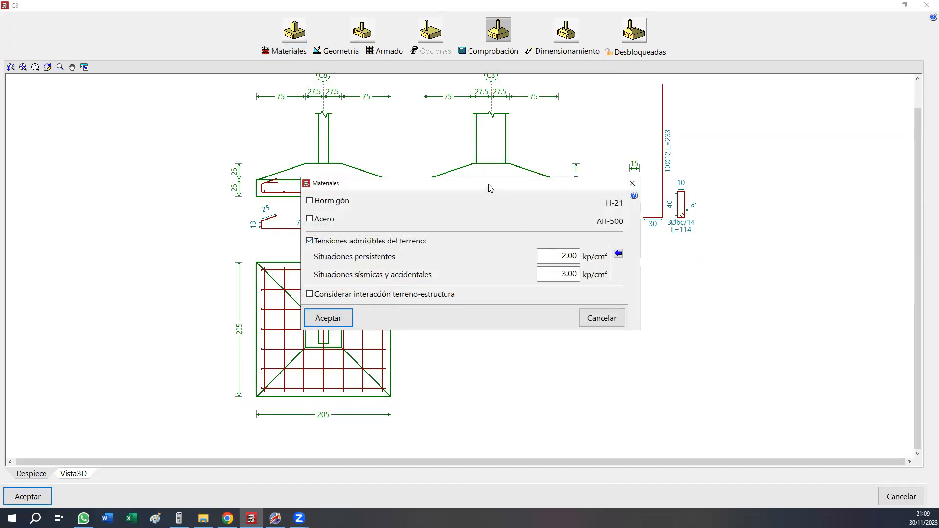
left_click_drag(440, 183, 599, 184)
double_click(724, 257)
type("1")
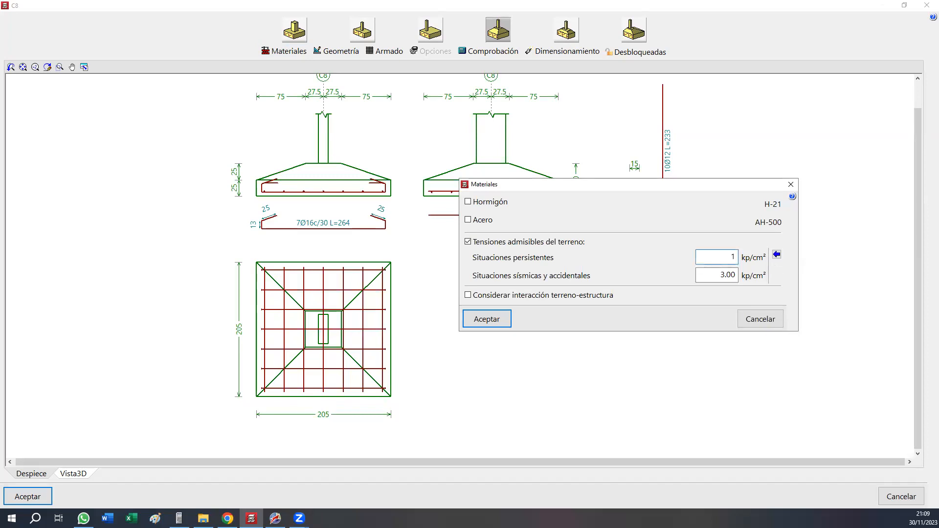
type(".1")
key("BackSpace")
key("BackSpace")
type(".5")
left_click_drag(720, 260, 758, 264)
type("1.23")
key("Tab")
type("1.23")
left_click(488, 319)
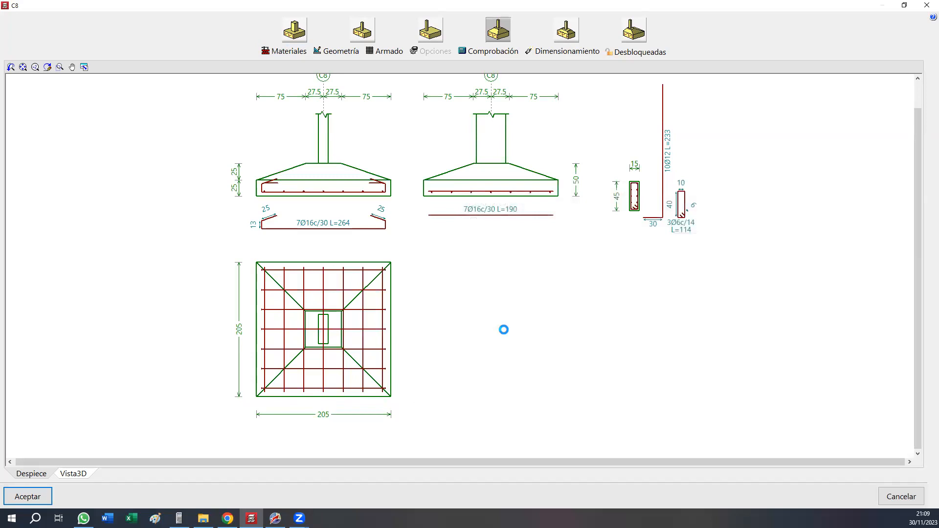
- Redimension the C8 footing automatically, and set its plan size to 200 x 200 cm in the geometry
left_click(543, 52)
left_click(438, 285)
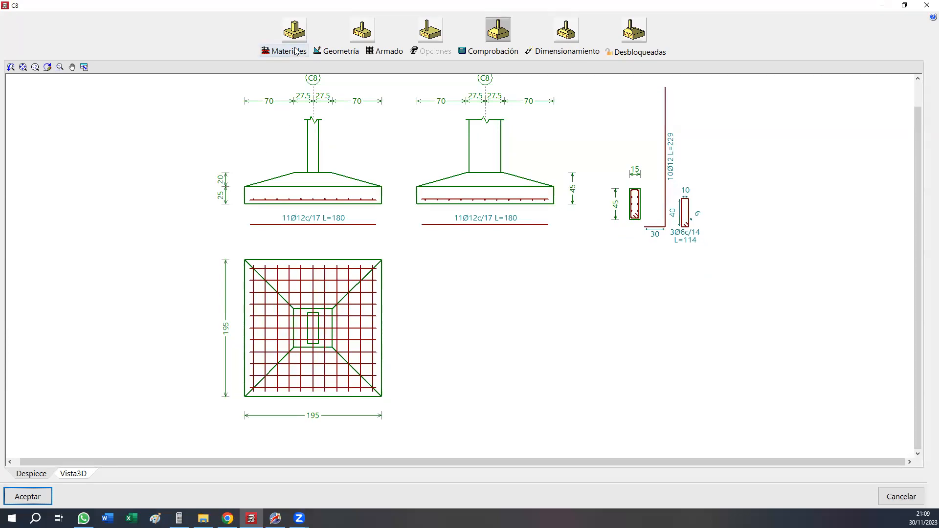
left_click(337, 51)
type("200")
left_click(436, 306)
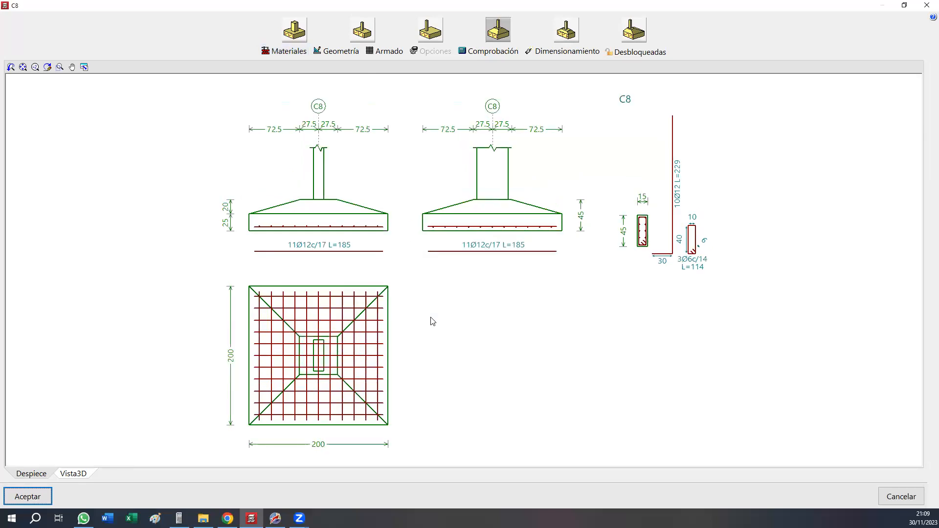
- Remove the C8 footing's own allowable soil stresses and run the automatic dimensioning again
left_click(284, 51)
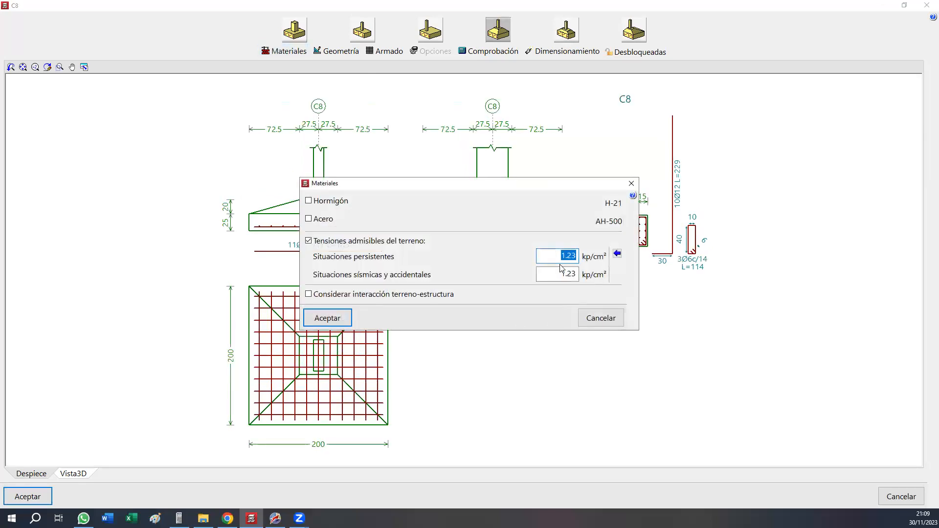
left_click(327, 318)
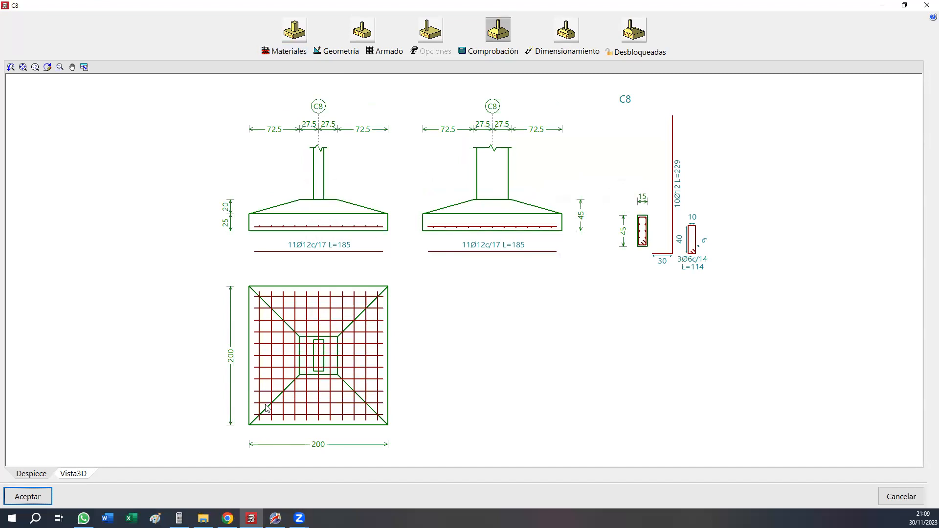
left_click(284, 52)
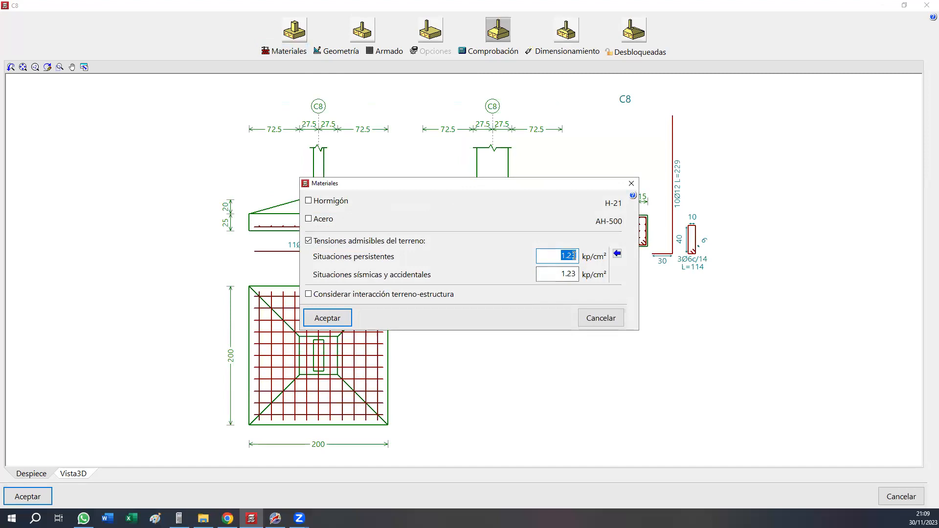
left_click(310, 243)
left_click(320, 318)
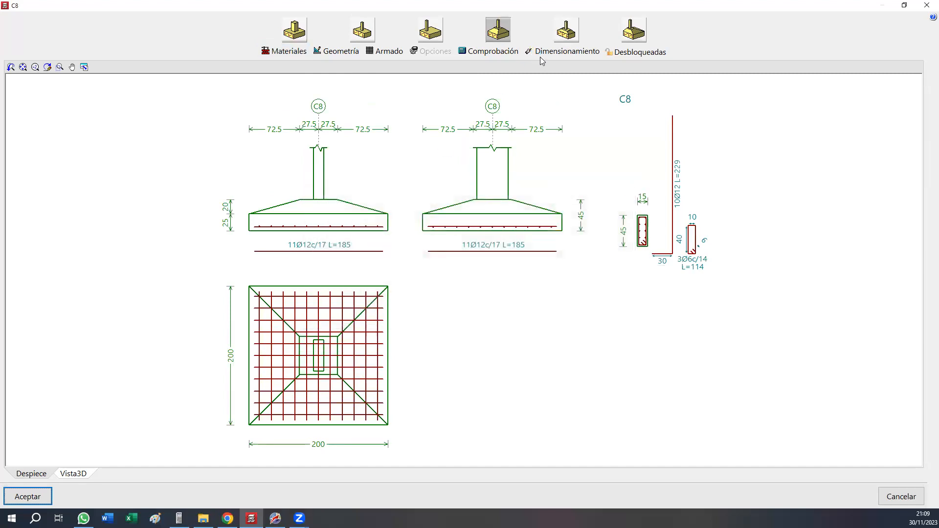
left_click(542, 54)
left_click(436, 283)
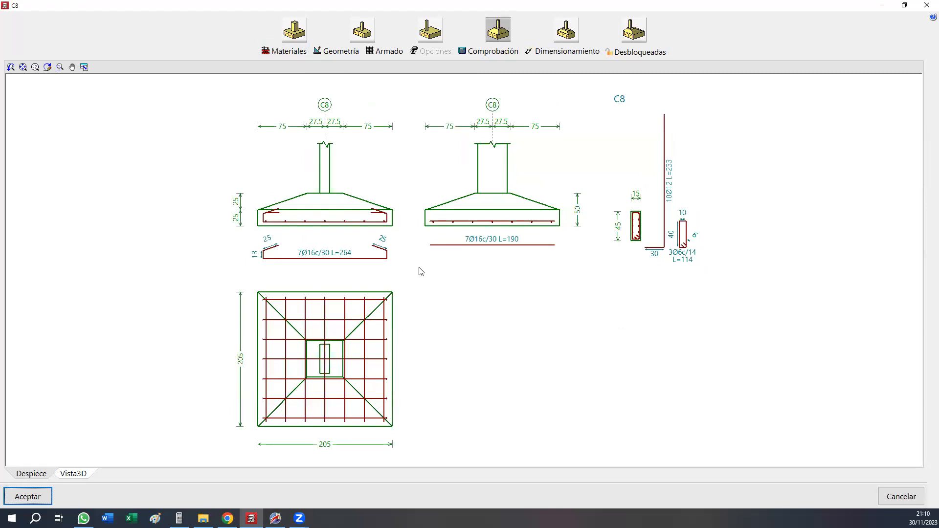
- Change the C8 footing to the rectangular pyramidal type and dimension it automatically
left_click(567, 30)
left_click(544, 54)
left_click(435, 283)
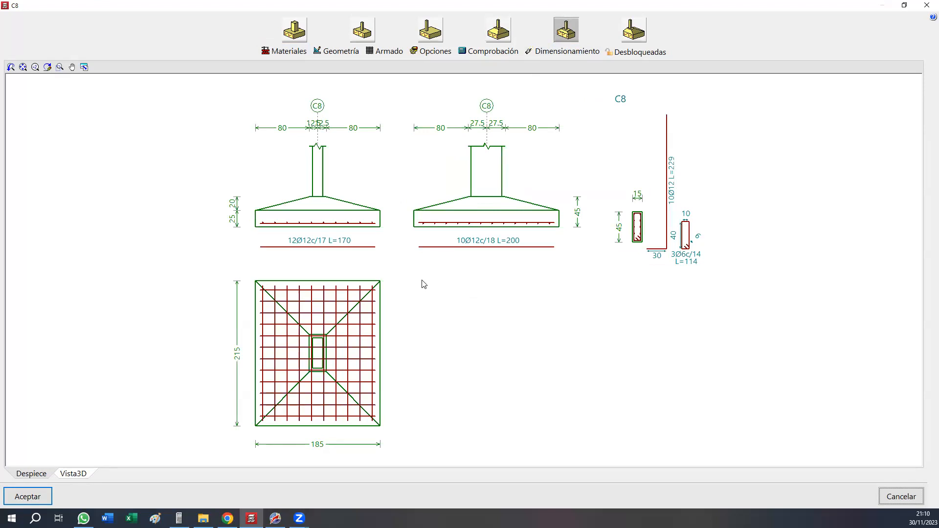
- Change the C8 footing to the square constant-depth type and dimension it automatically
left_click(299, 53)
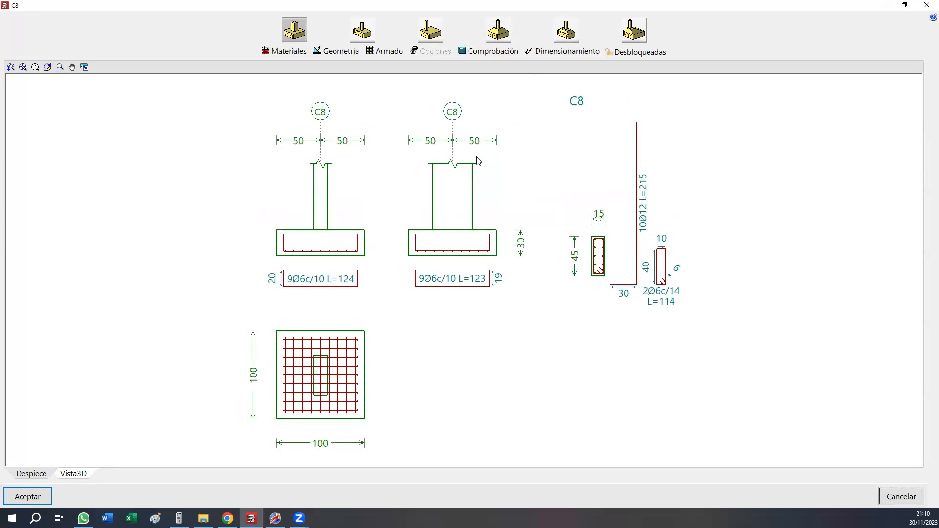
left_click(567, 57)
left_click(439, 286)
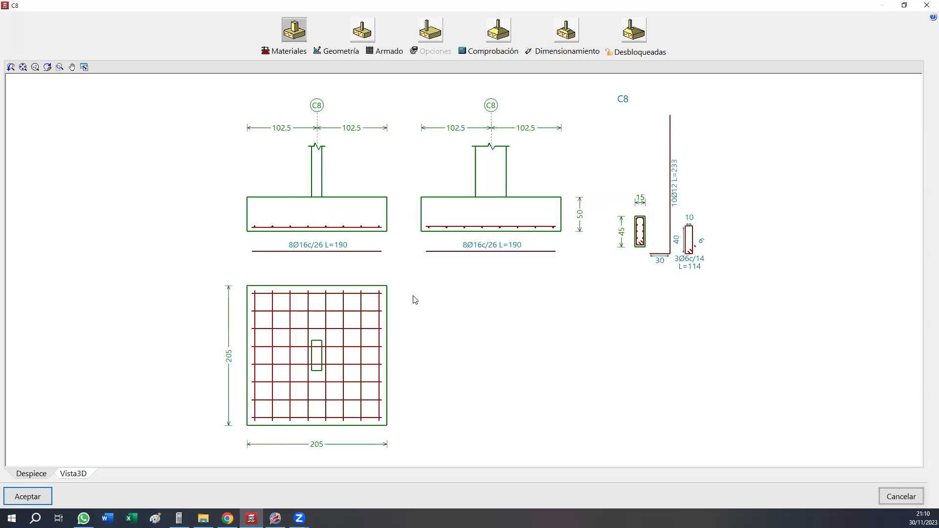
- Change the C8 footing to the rectangular constant-depth type and dimension it automatically
left_click(363, 29)
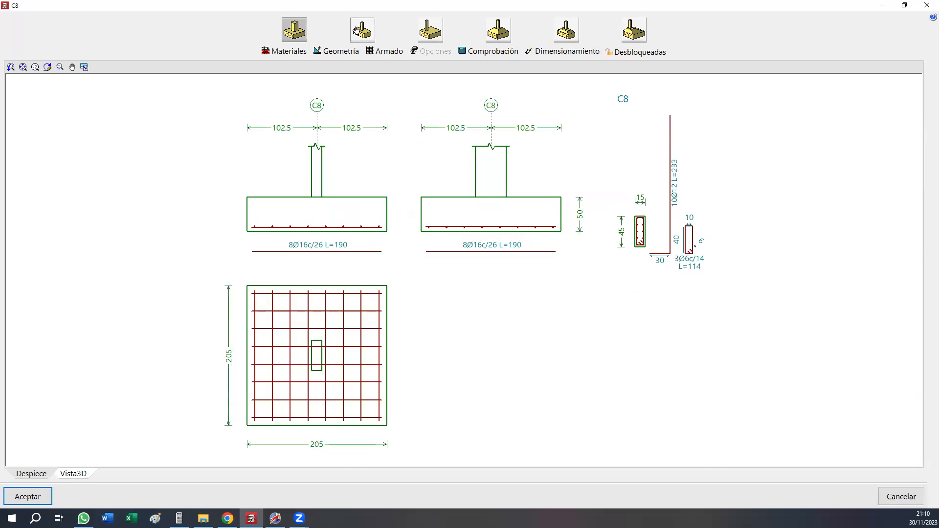
left_click(546, 56)
left_click(437, 283)
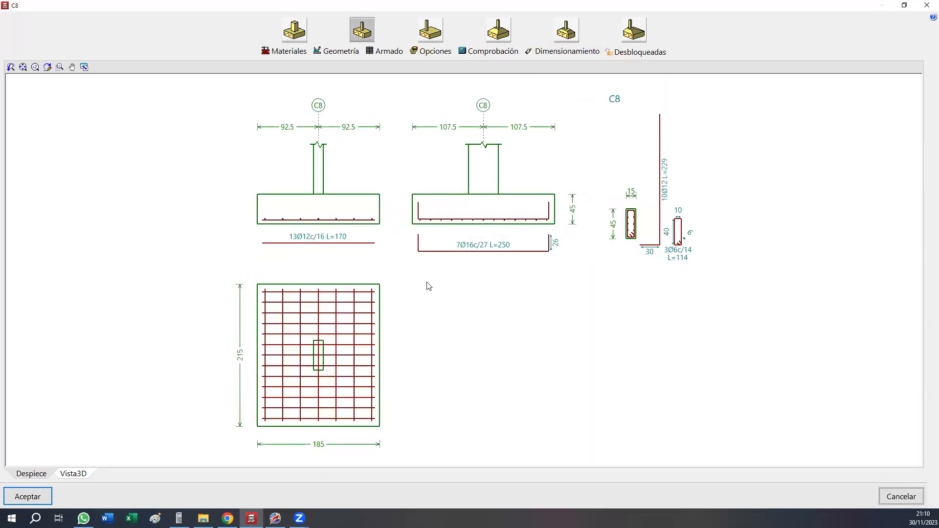
- Compare the square and rectangular footing types for C8, both constant-depth and pyramidal, and close the editor without accepting changes
left_click(284, 33)
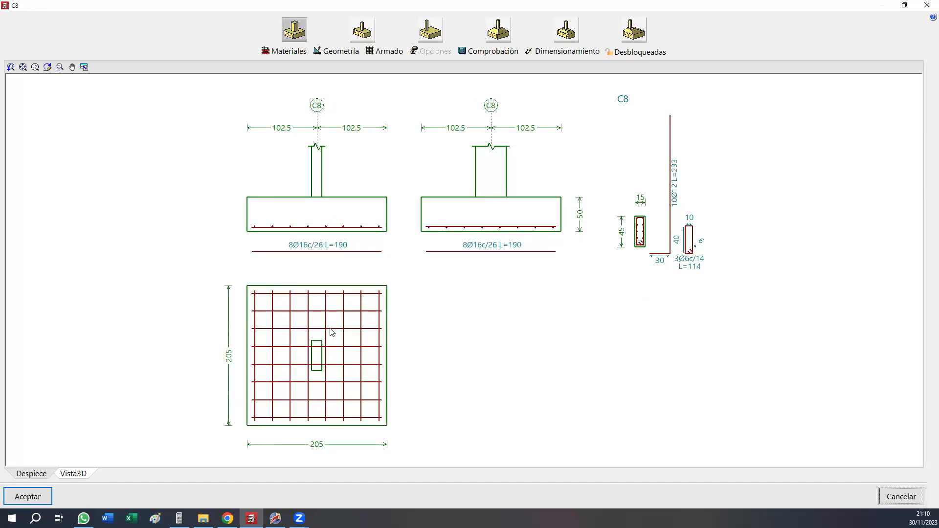
left_click(362, 29)
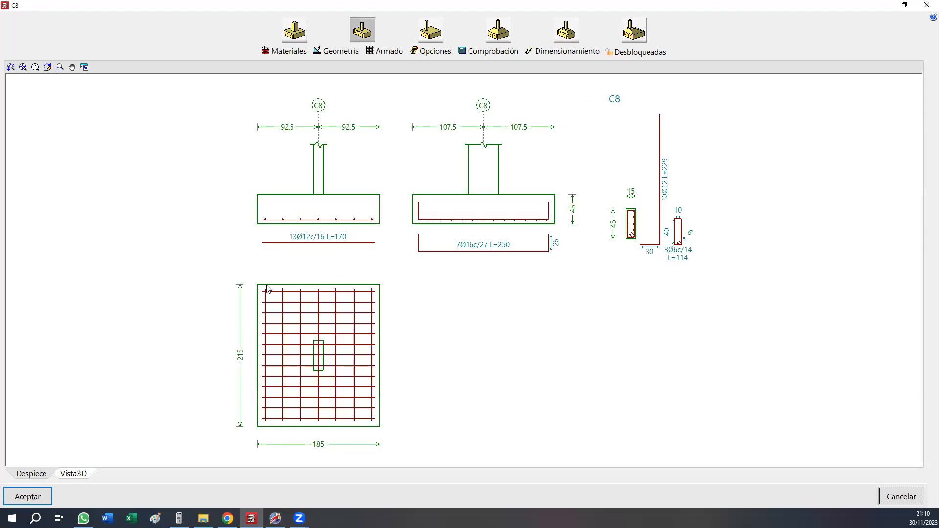
left_click(498, 29)
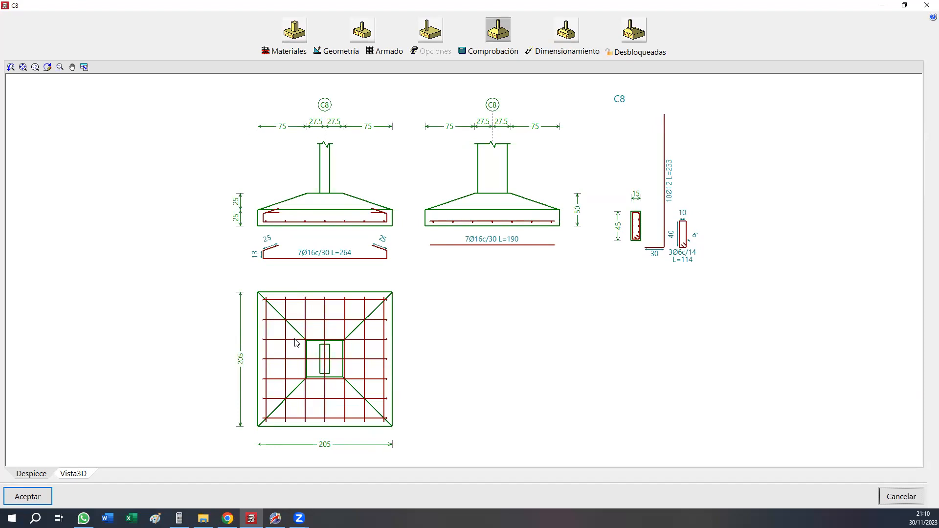
left_click(565, 30)
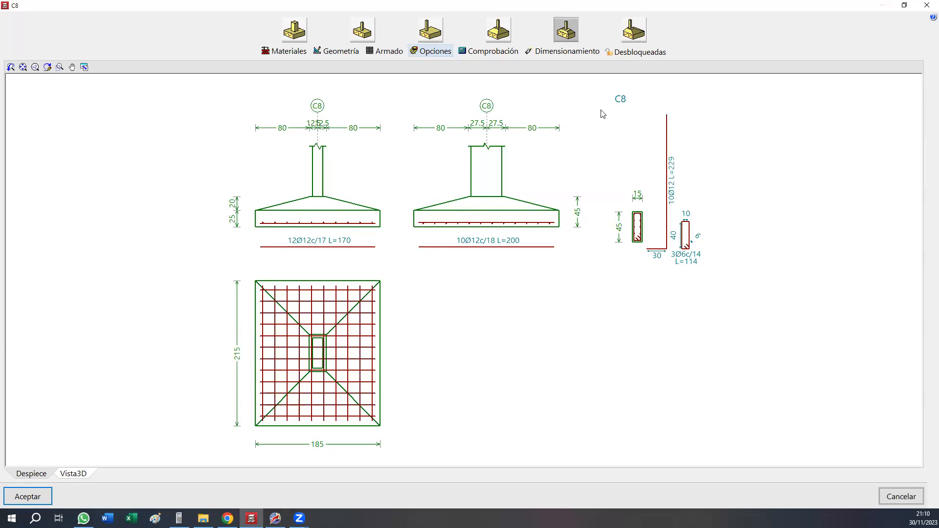
left_click(927, 5)
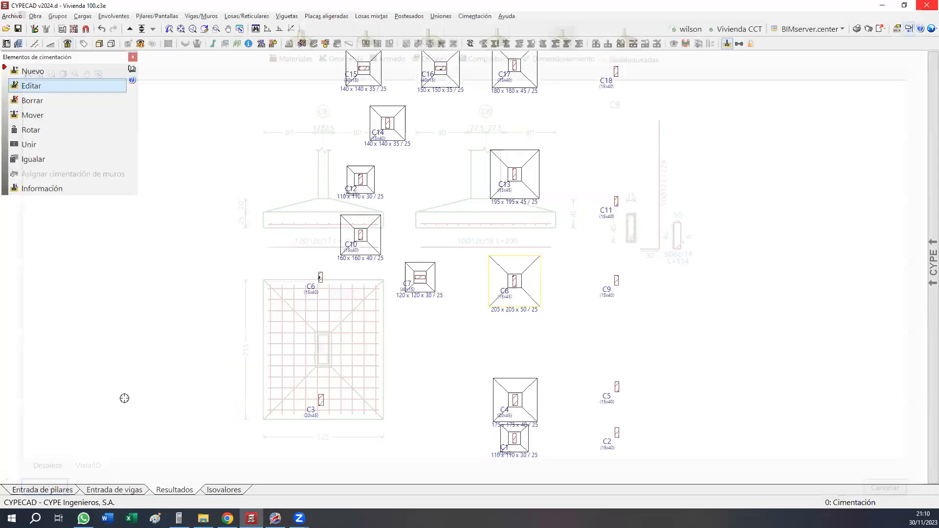
- Launch another CYPECAD session from the CYPE 2024 launcher
left_click(361, 235)
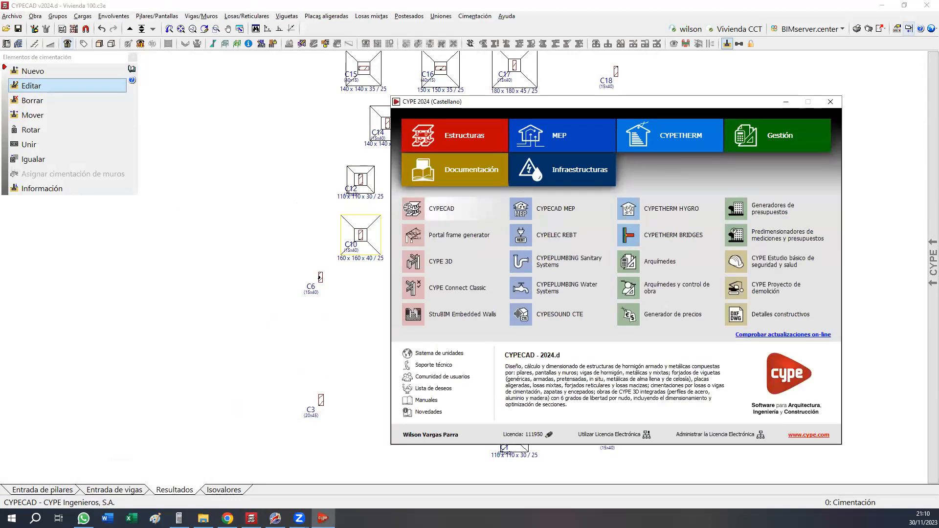
left_click(442, 209)
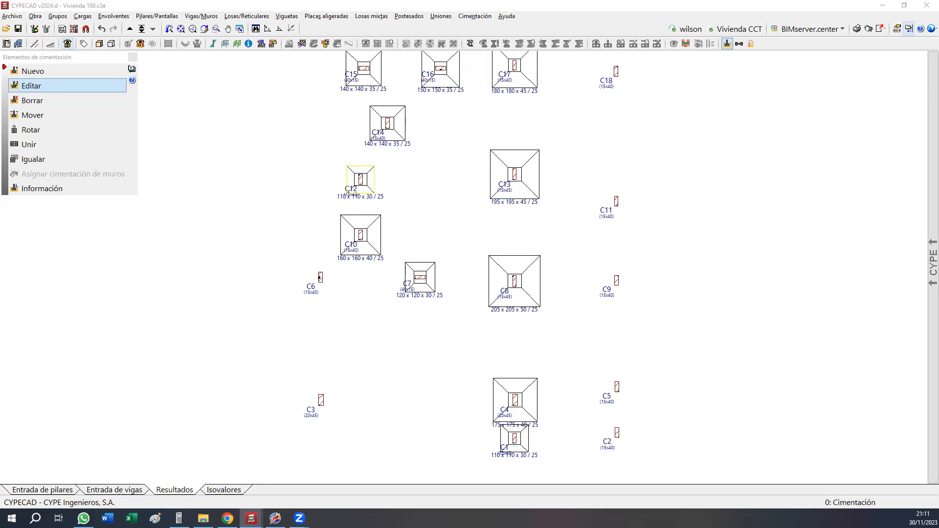
- Open the Casa G22.c3e project in the second CYPECAD session, alongside the Vivienda 100 project
left_click(882, 6)
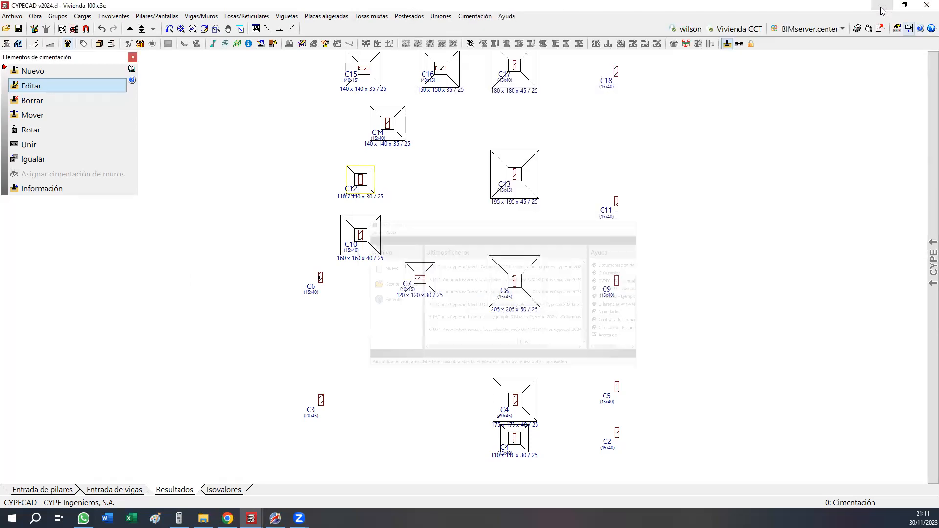
left_click(300, 519)
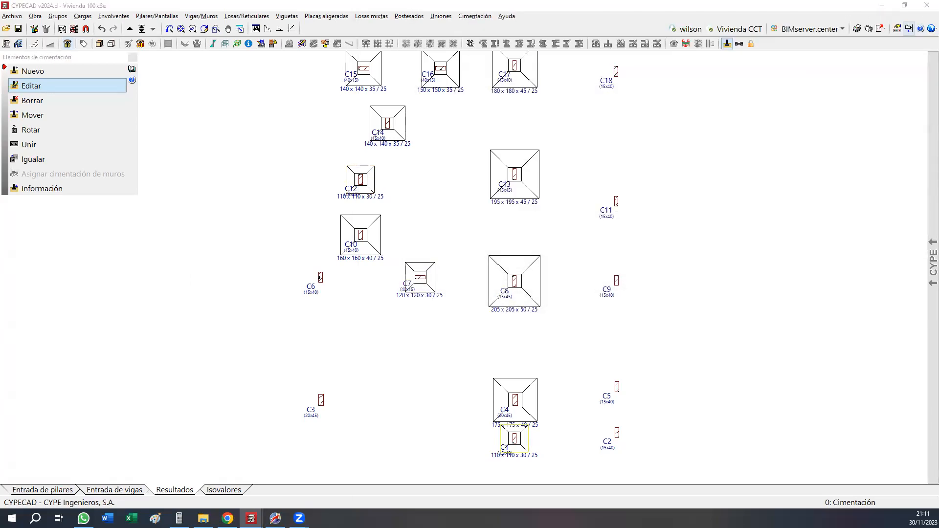
left_click(256, 514)
left_click(910, 8)
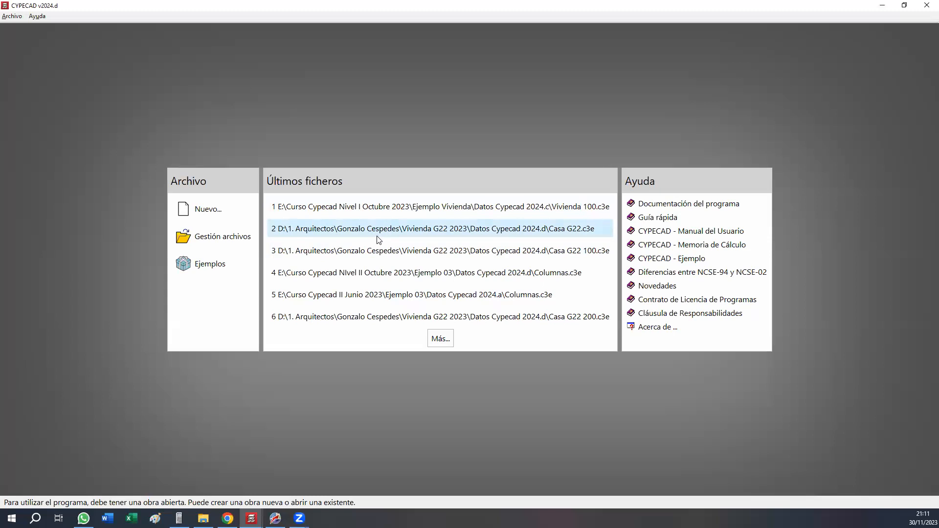
left_click(380, 239)
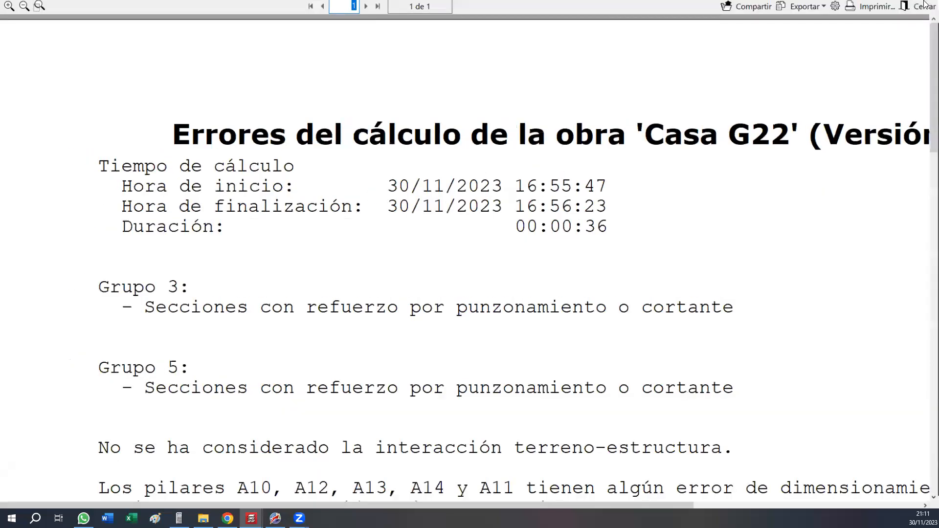
left_click(927, 5)
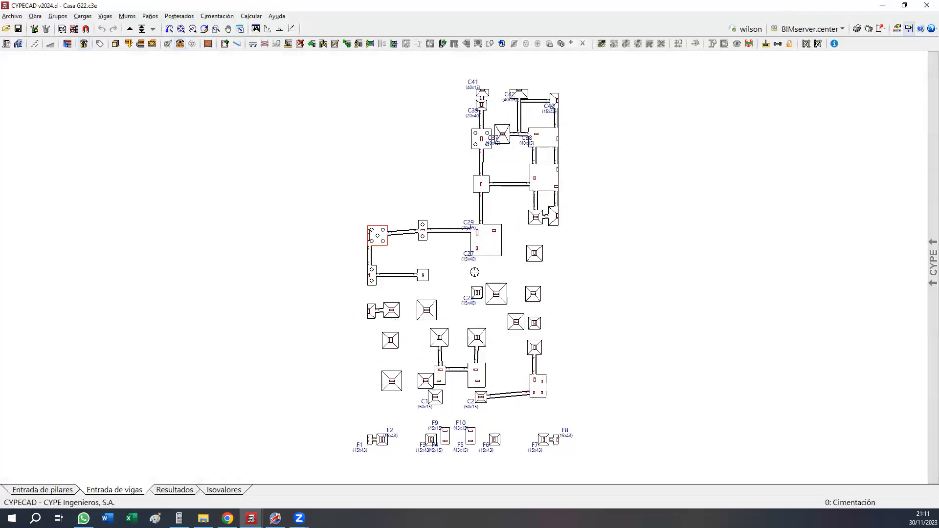
- Examine the combined footings in the Casa G22 foundation plan, such as C3-C4-C9-C10, C8-C12 and C7-C11, and their tie beams
middle_click_drag(560, 255, 426, 262)
middle_click_drag(451, 302, 566, 261)
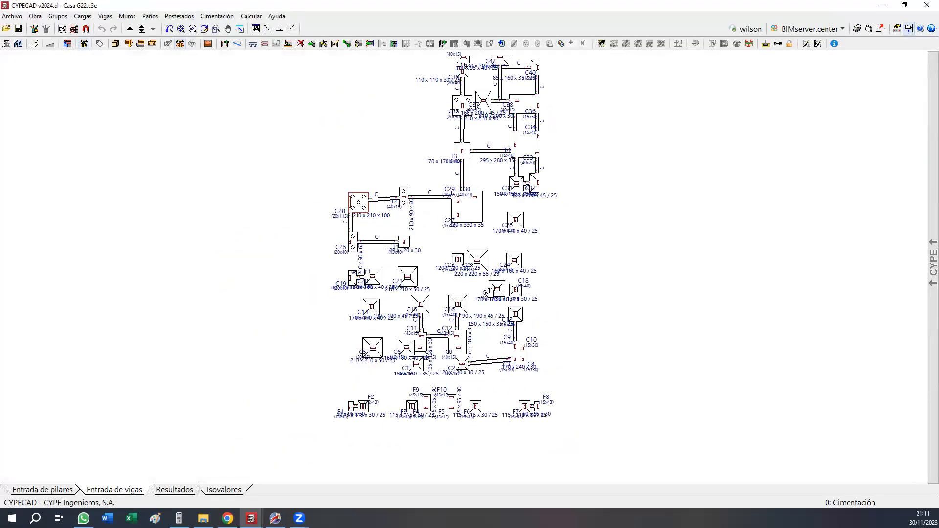
scroll(481, 415, "up", 4)
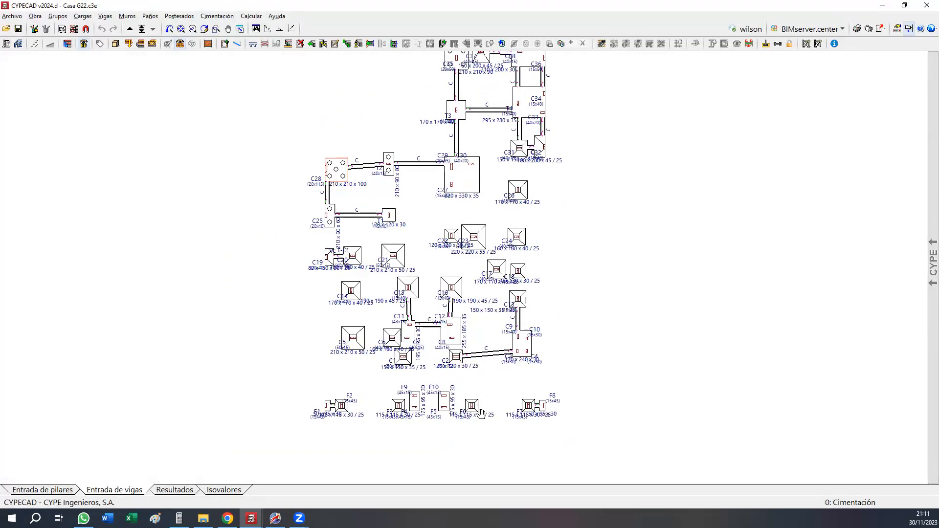
scroll(485, 348, "up", 8)
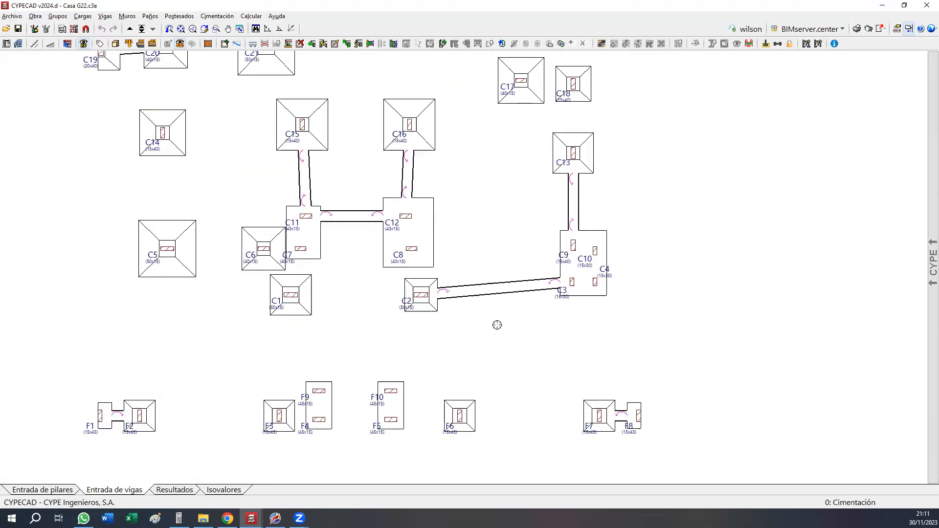
scroll(538, 352, "up", 4)
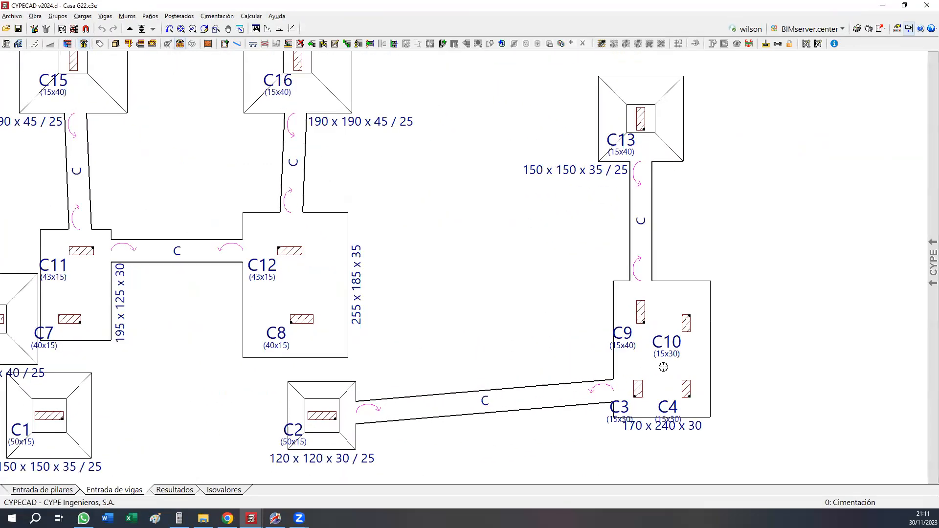
scroll(679, 360, "up", 5)
scroll(339, 346, "up", 1)
middle_click_drag(339, 347, 643, 417)
middle_click_drag(379, 291, 401, 301)
middle_click_drag(192, 330, 342, 342)
middle_click_drag(215, 382, 313, 390)
- Examine the combined footing under C27, C29 and C30 and the boundary footings around C34, C36 and C38
scroll(318, 385, "down", 1)
scroll(318, 384, "down", 8)
middle_click_drag(520, 168, 528, 308)
middle_click_drag(477, 118, 438, 313)
middle_click_drag(513, 186, 501, 282)
scroll(501, 282, "up", 5)
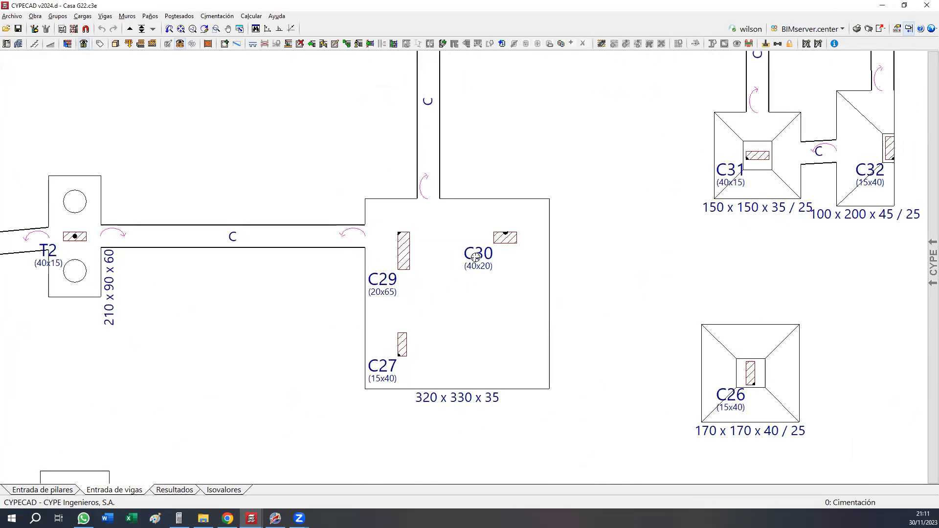
scroll(492, 352, "down", 7)
middle_click_drag(707, 148, 636, 300)
middle_click_drag(538, 228, 449, 356)
scroll(563, 292, "up", 1)
scroll(563, 293, "up", 2)
middle_click_drag(566, 279, 551, 435)
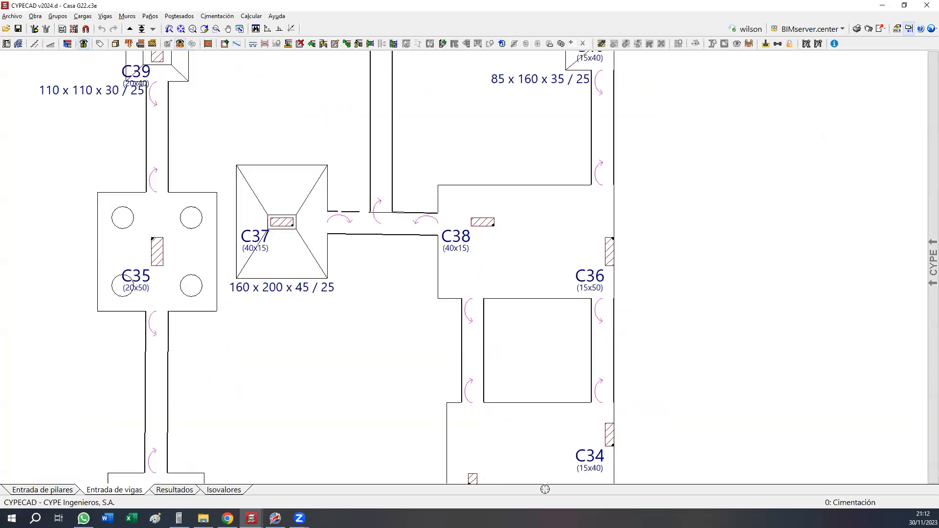
- Examine the pile caps at C28, C25 and T2 and the fence column footings F1 to F10
scroll(231, 326, "down", 3)
middle_click_drag(233, 319, 495, 68)
middle_click_drag(294, 440, 439, 212)
middle_click_drag(161, 450, 464, 255)
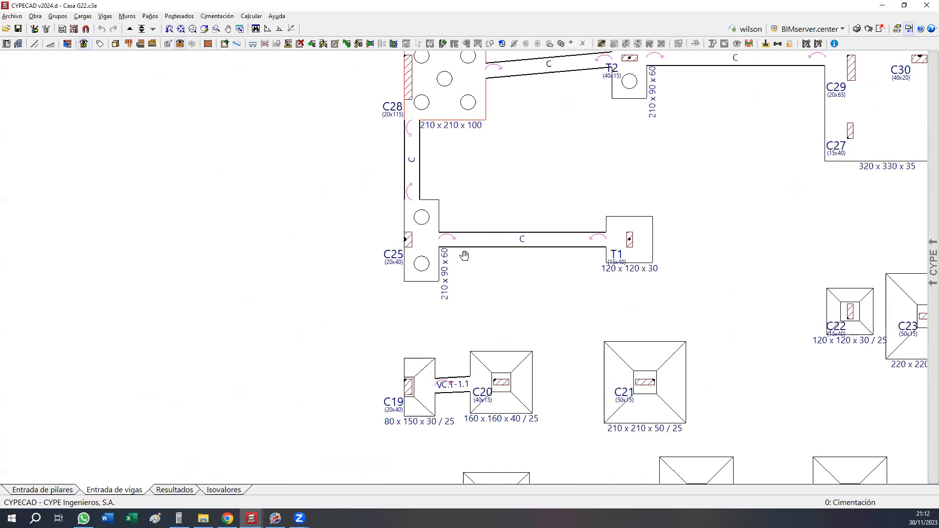
middle_click_drag(416, 472, 253, 292)
middle_click_drag(576, 378, 442, 194)
middle_click_drag(521, 347, 547, 225)
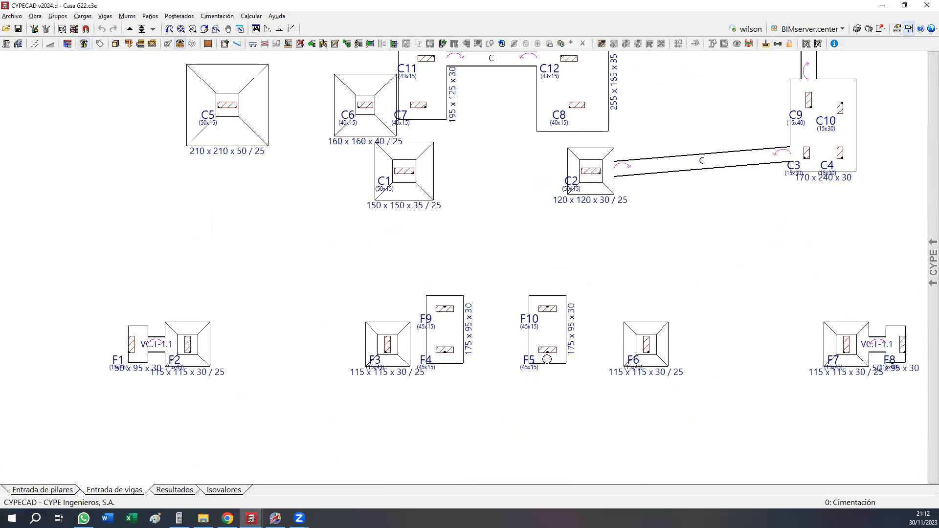
middle_click_drag(523, 280, 468, 393)
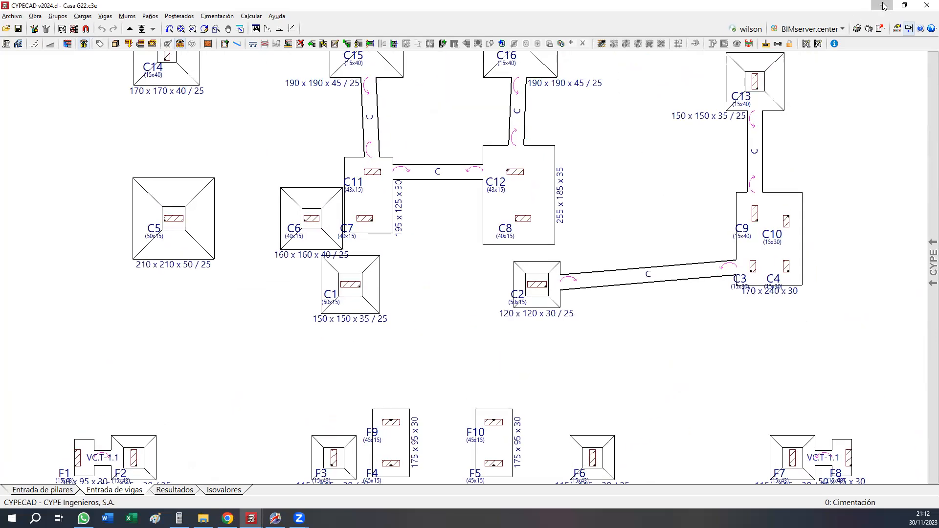
- Switch back to the Vivienda 100 project and review its isolated interior footings in the foundation plan
left_click(885, 6)
middle_click_drag(388, 254, 411, 325)
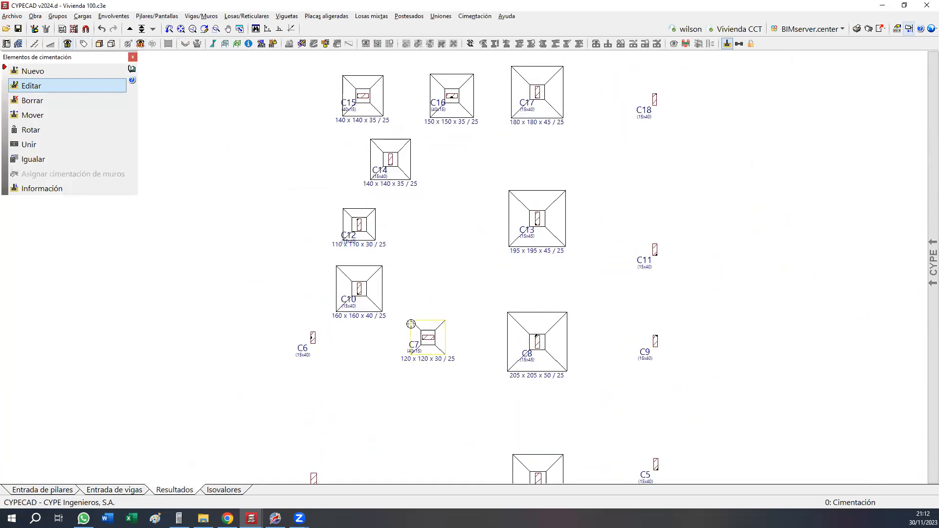
scroll(409, 360, "up", 2)
middle_click_drag(454, 353, 346, 304)
scroll(449, 369, "up", 2)
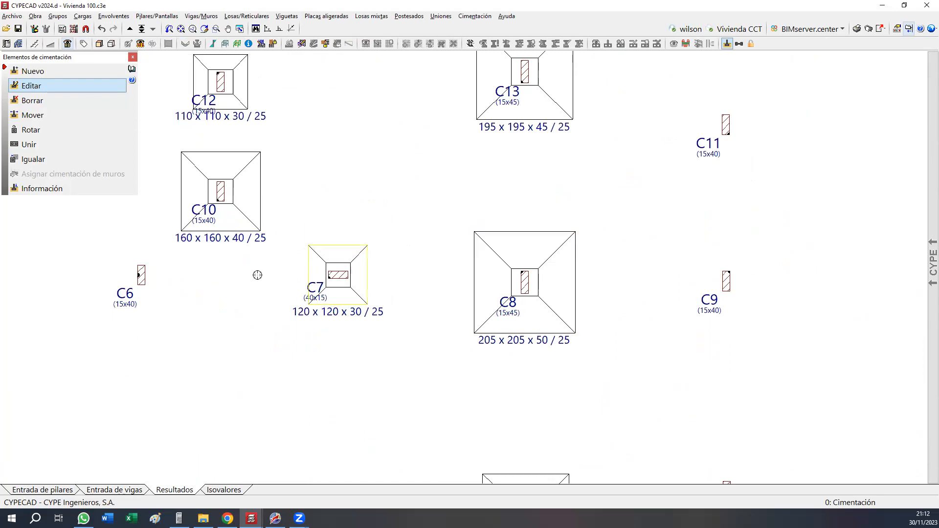
scroll(258, 275, "down", 5)
middle_click_drag(321, 130, 354, 330)
middle_click_drag(379, 277, 372, 84)
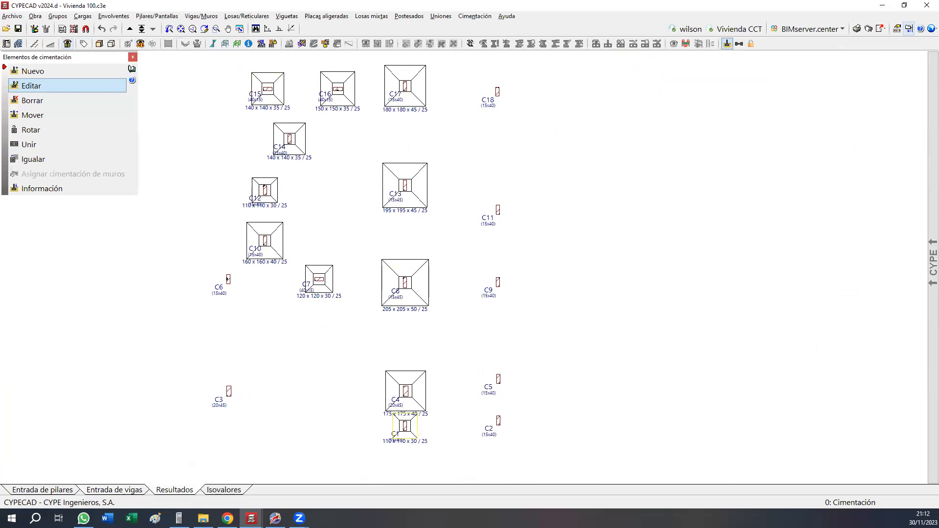
- Switch to the Casa G22 project and inspect the combined footing shared by columns C3, C4, C9 and C10
mouse_move(251, 517)
left_click(258, 497)
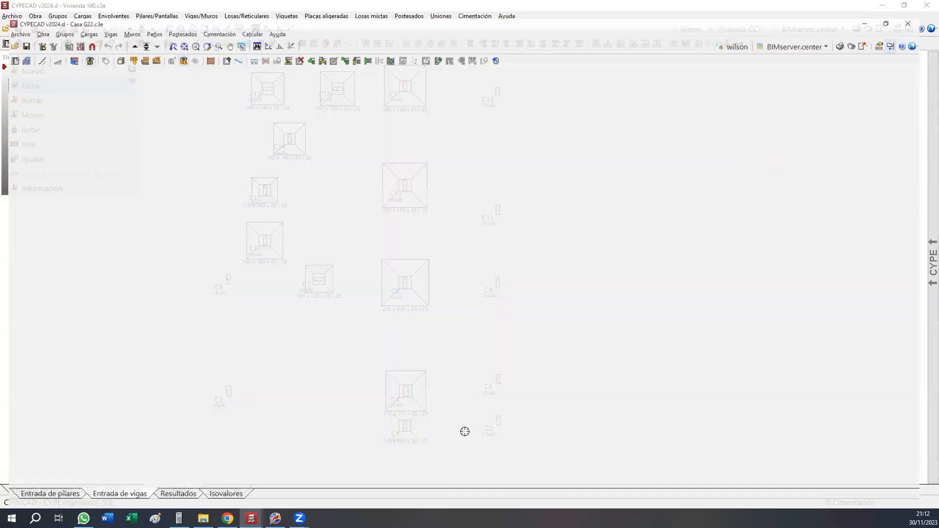
middle_click_drag(465, 431, 339, 245)
scroll(625, 269, "up", 2)
scroll(625, 270, "down", 2)
scroll(596, 287, "down", 1)
scroll(587, 245, "up", 4)
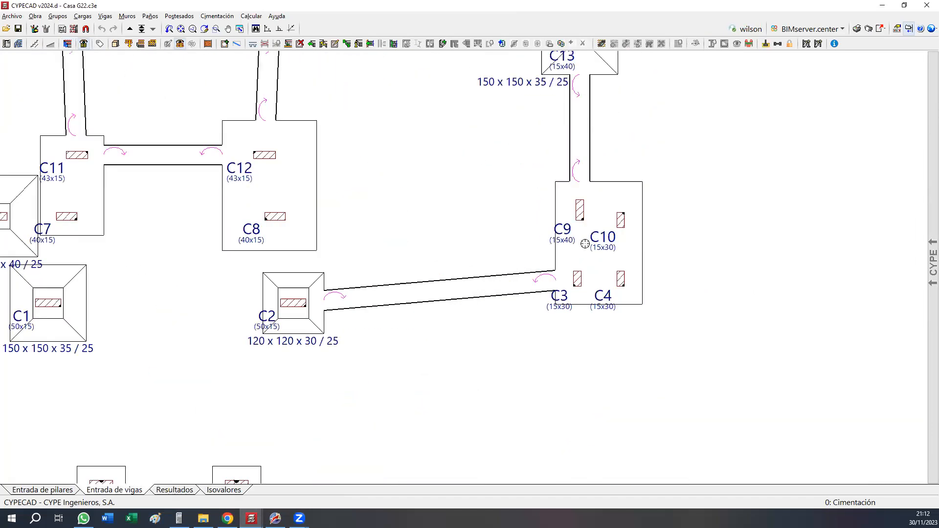
scroll(585, 243, "up", 1)
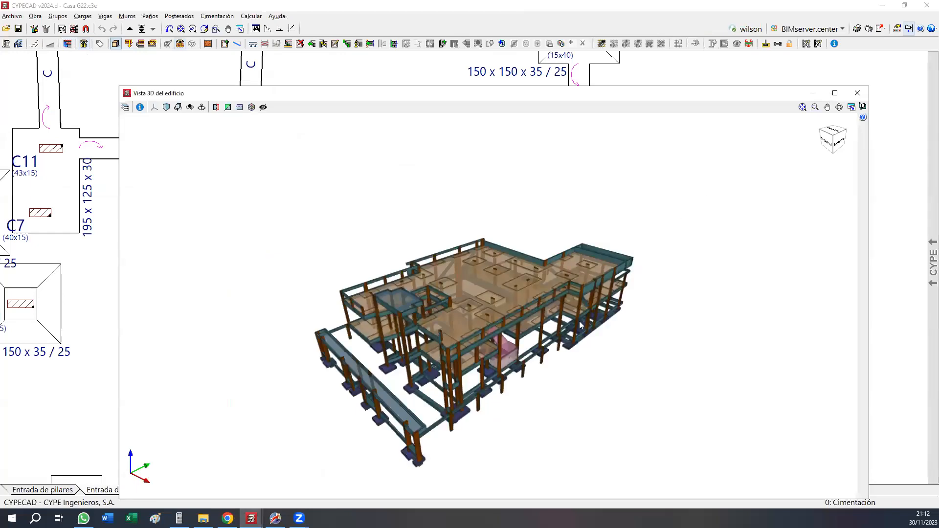
- Maximize the 3D view of the Casa G22 building and examine the footings and tie beams along the front columns
left_click(835, 93)
scroll(409, 320, "up", 3)
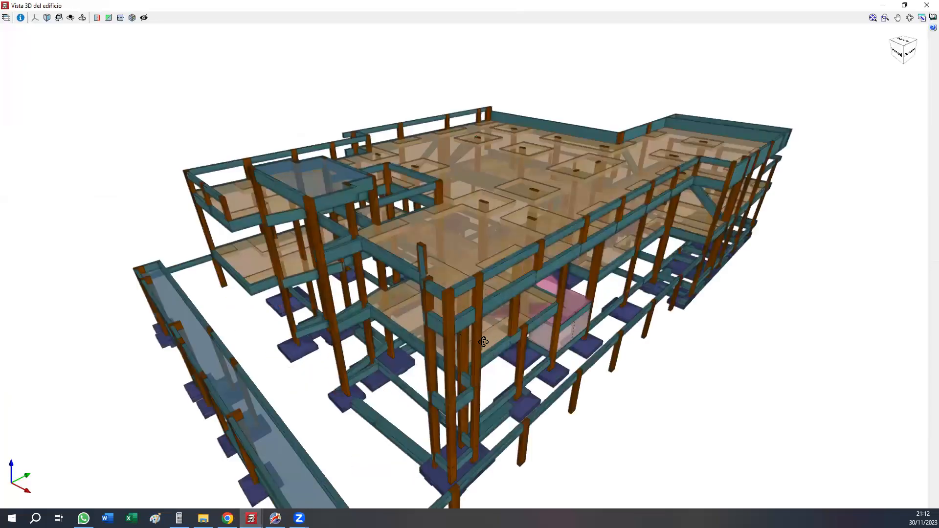
scroll(495, 333, "up", 3)
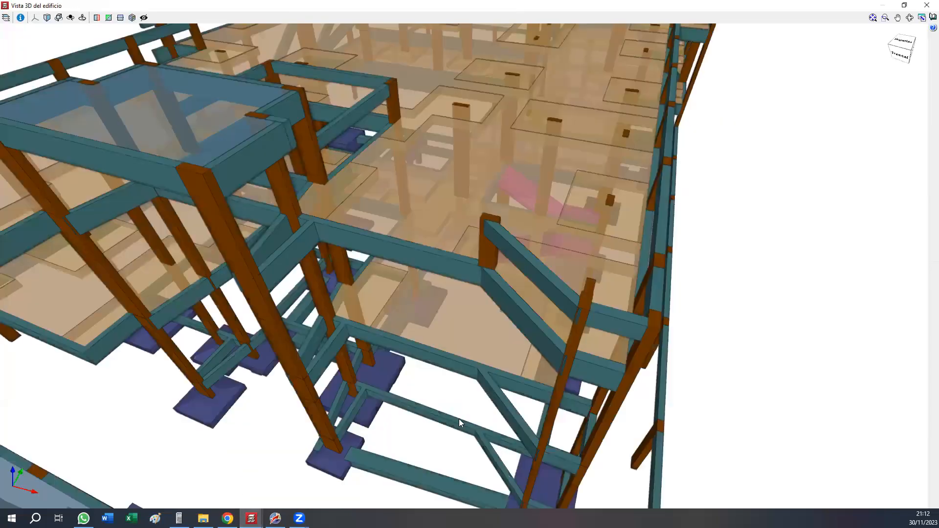
middle_click_drag(447, 390, 290, 377)
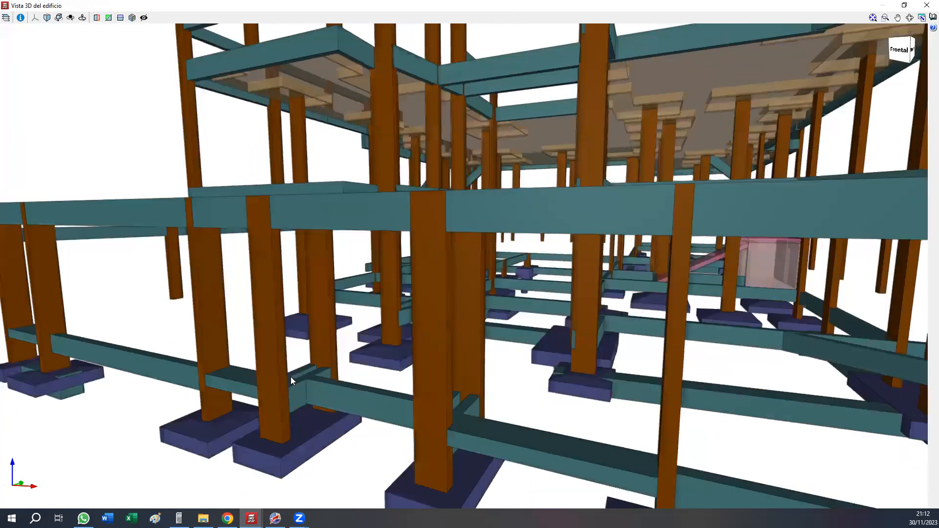
scroll(306, 370, "up", 2)
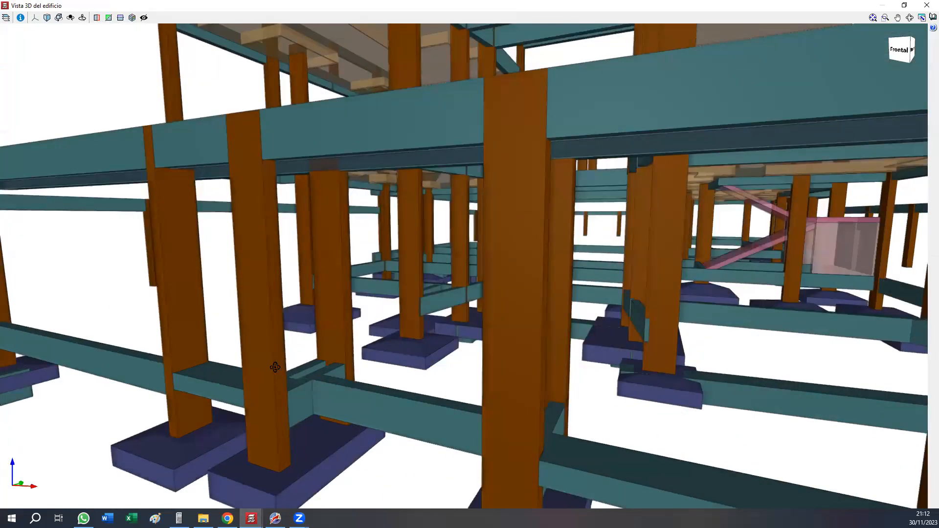
scroll(251, 361, "down", 2)
scroll(281, 230, "up", 3)
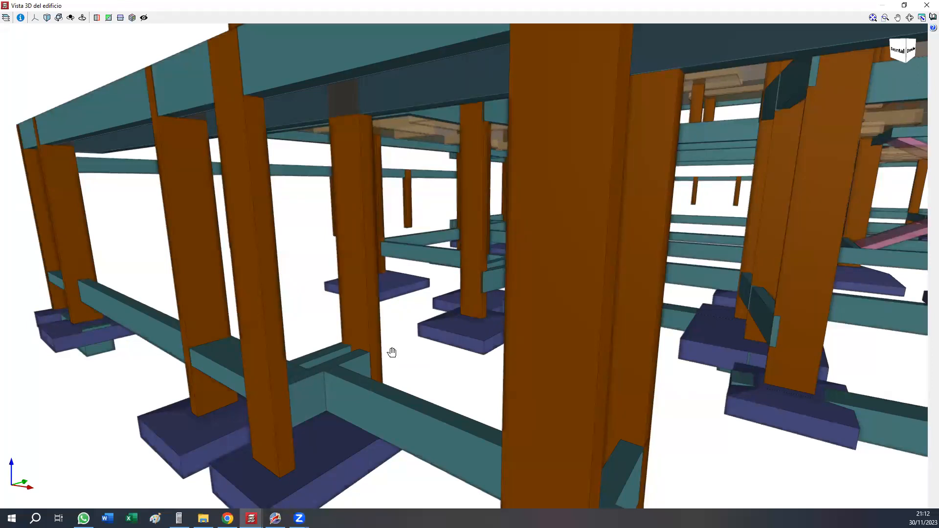
scroll(495, 357, "down", 2)
- Compare the pyramidal isolated footings with the constant-depth ones beneath the building in the 3D view
middle_click_drag(454, 363, 602, 364, "shift")
middle_click_drag(266, 367, 557, 364, "shift")
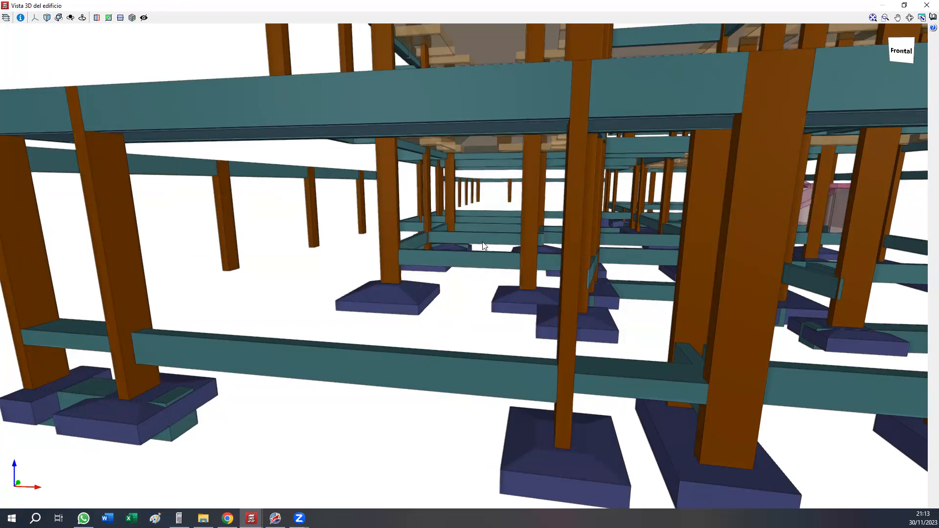
scroll(470, 251, "up", 3)
mouse_move(468, 253)
middle_mouse_down("shift")
mouse_move(475, 266)
mouse_move(647, 190)
middle_mouse_up("shift")
middle_click_drag(671, 268, 686, 147, "shift")
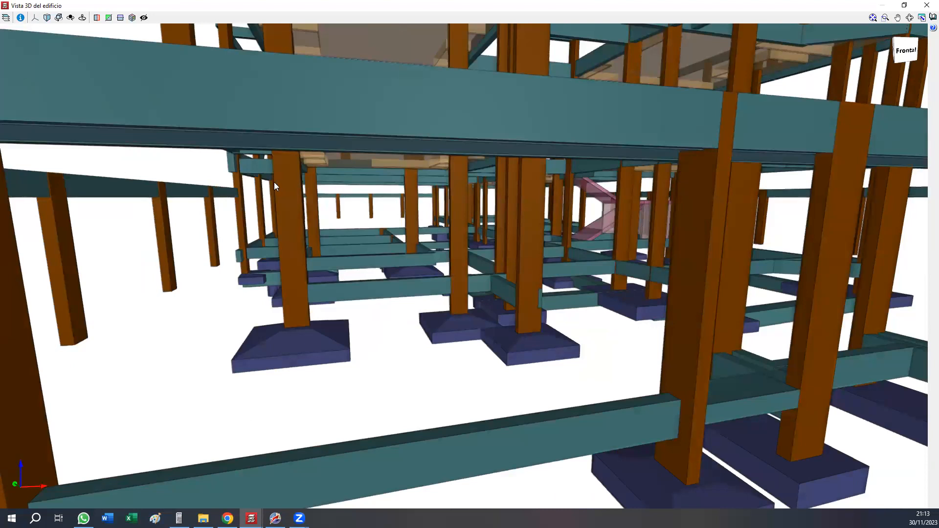
scroll(657, 205, "up", 4)
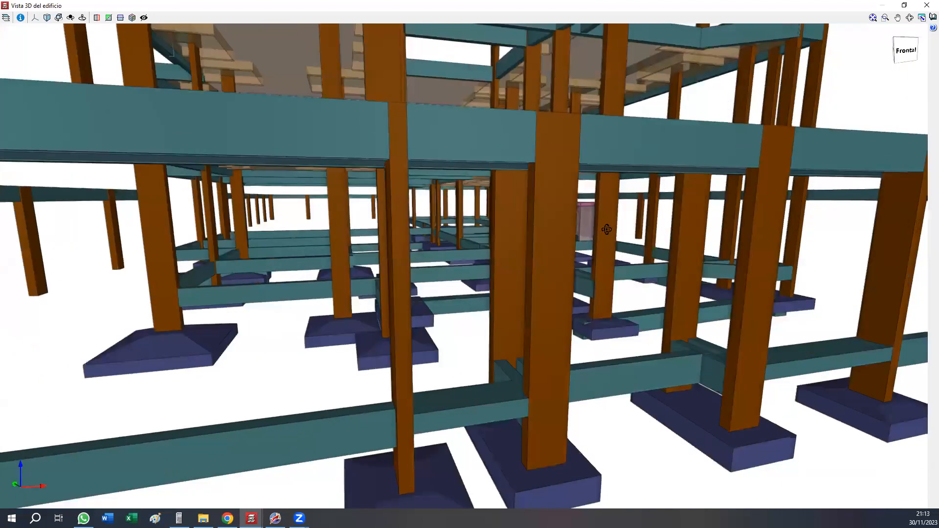
middle_click_drag(606, 229, 144, 169, "shift")
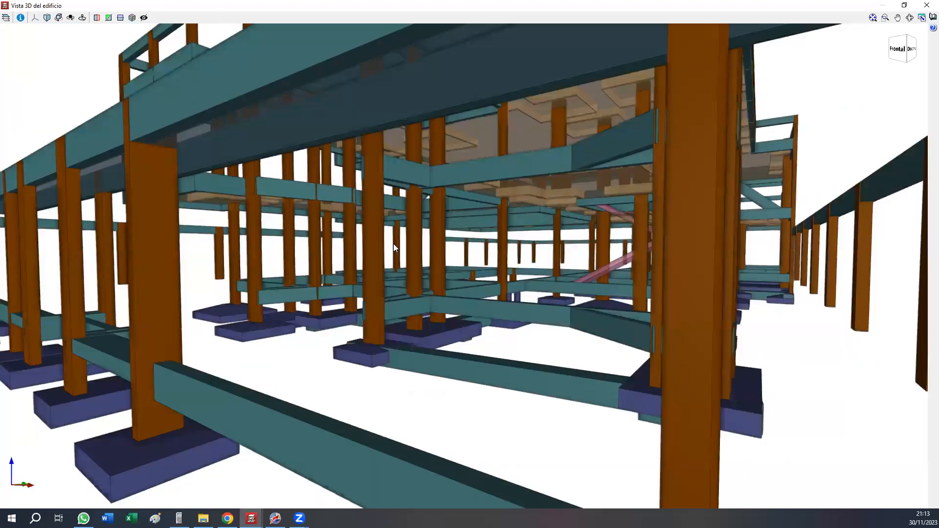
scroll(527, 213, "down", 6)
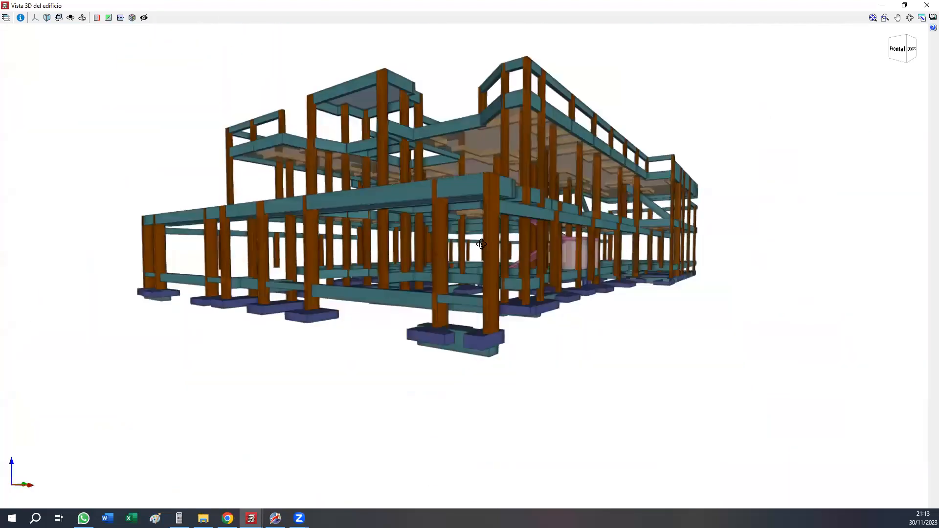
- Inspect the four-column combined footing from above and from the front in 3D, and return to the Casa G22 foundation plan
middle_click_drag(325, 259, 461, 341, "shift")
scroll(461, 340, "up", 3)
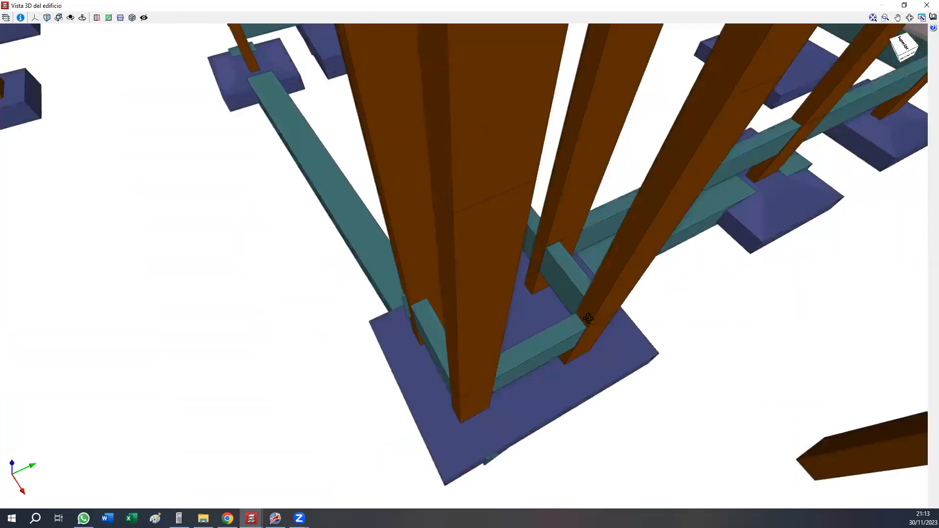
middle_click_drag(472, 272, 464, 161)
middle_click_drag(486, 369, 514, 342)
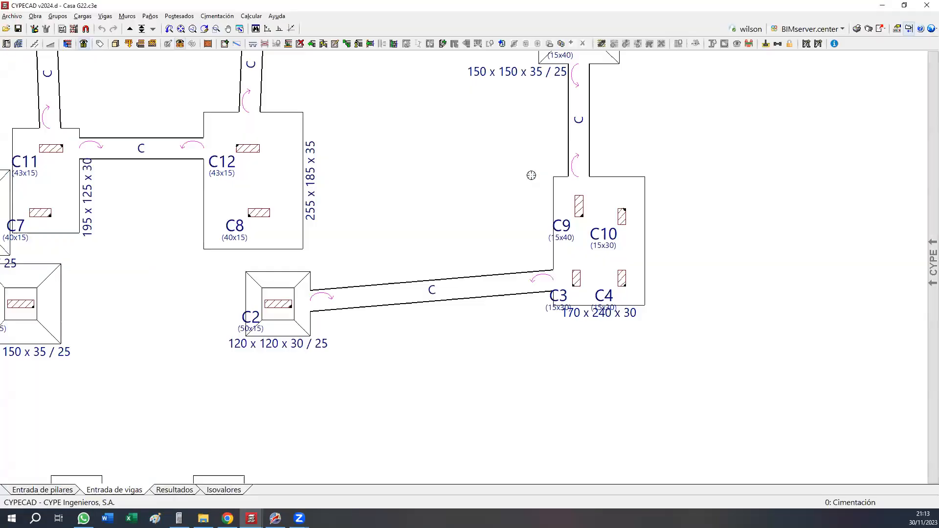
scroll(532, 177, "down", 4)
mouse_move(532, 112)
middle_mouse_down()
mouse_move(579, 302)
mouse_move(559, 183)
mouse_move(580, 312)
middle_mouse_up()
middle_click_drag(556, 203, 538, 379)
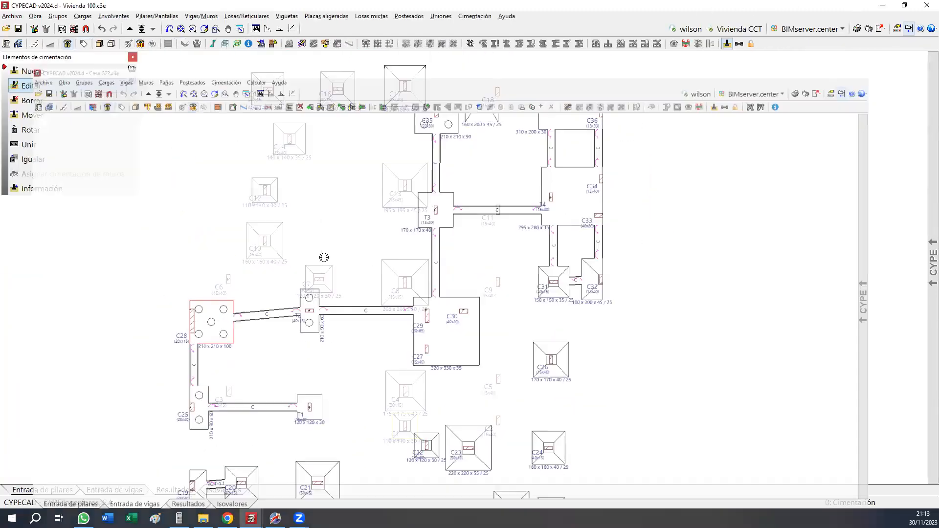
- Return to the Vivienda 100 project and review the footings at columns C14 to C21 in the foundation plan
middle_click_drag(342, 128, 364, 247)
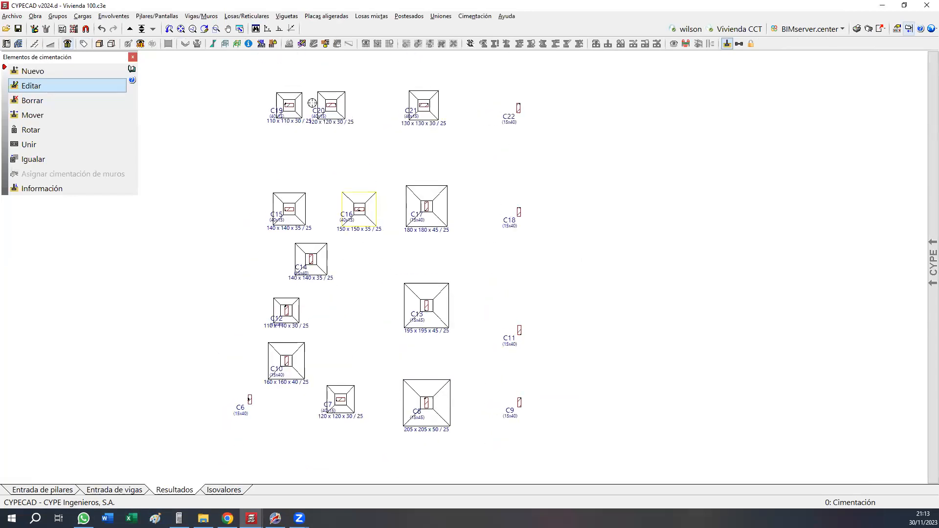
middle_click_drag(350, 282, 355, 234)
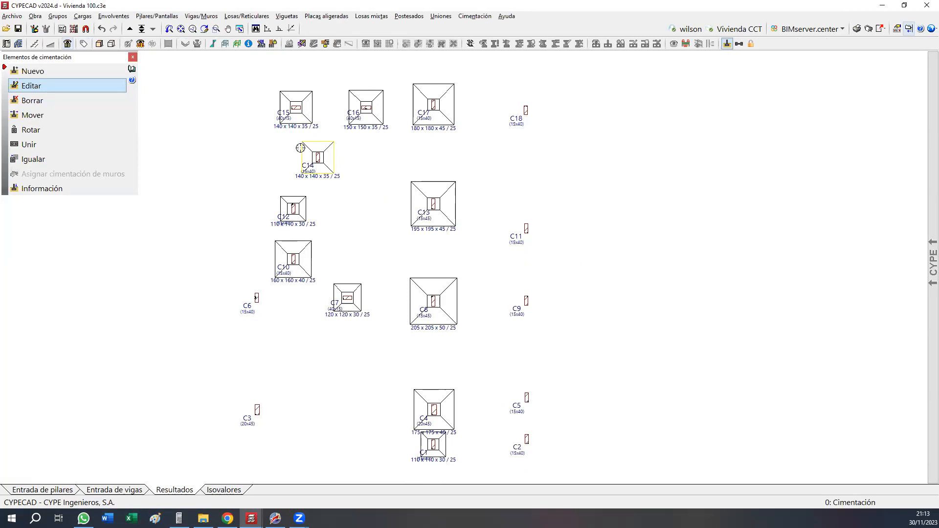
scroll(289, 98, "up", 3)
scroll(302, 212, "up", 3)
middle_click_drag(299, 209, 316, 316)
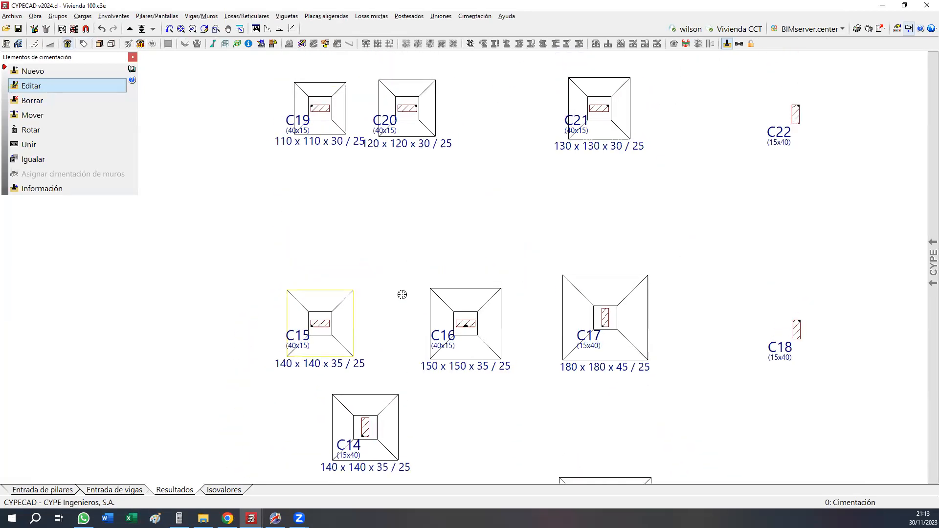
- Review the square footings at columns C14 to C21 in the Vivienda 100 foundation plan
scroll(394, 330, "up", 1)
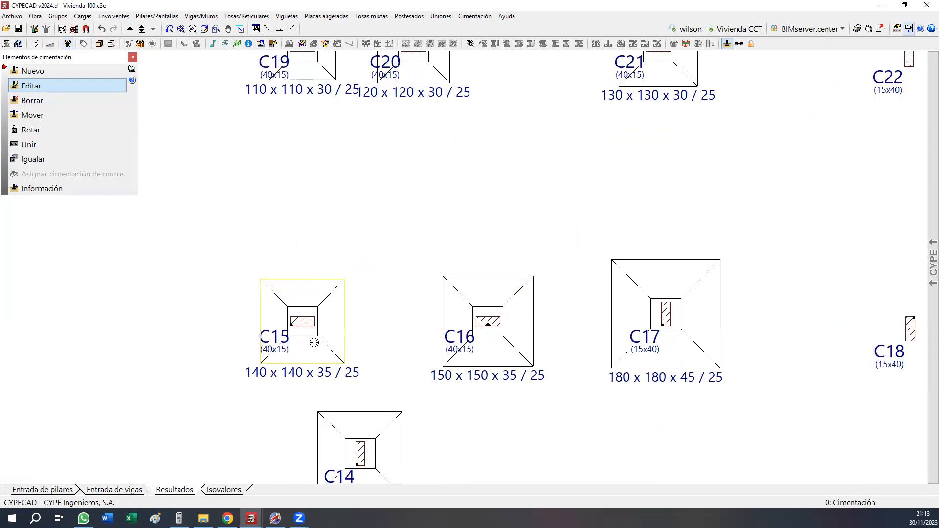
middle_click_drag(401, 329, 443, 457)
scroll(394, 184, "up", 1)
scroll(394, 184, "up", 1)
middle_click_drag(379, 218, 384, 308)
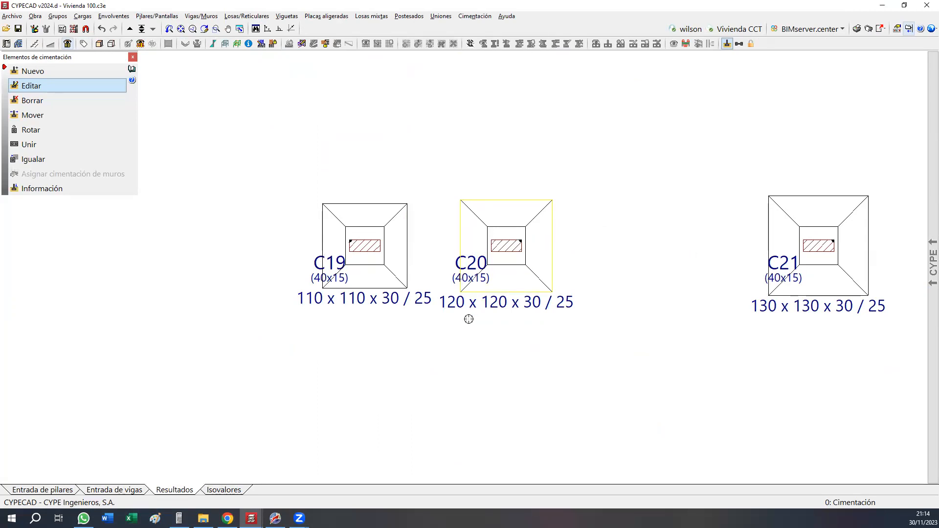
scroll(465, 317, "down", 4)
scroll(405, 279, "up", 3)
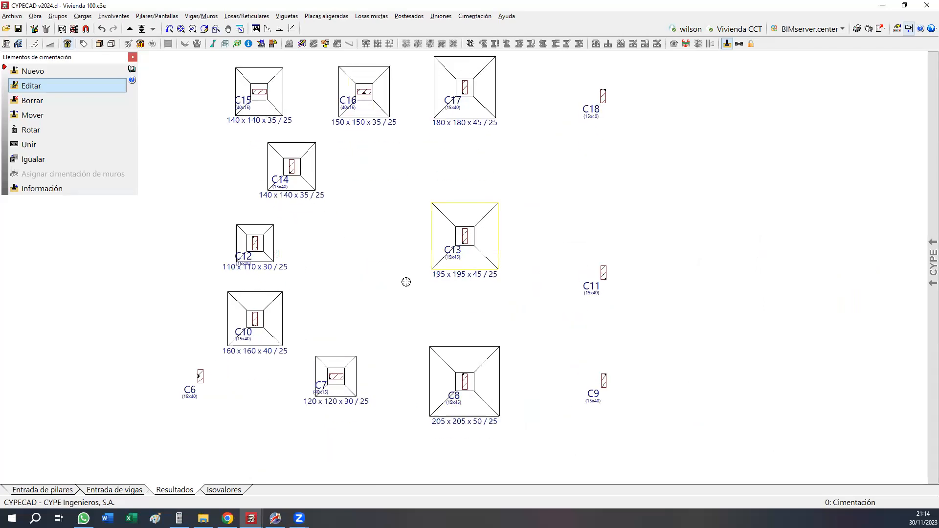
- Define a new single-column rectangular footing type and place it at column C8, replacing the square footing
left_click(33, 71)
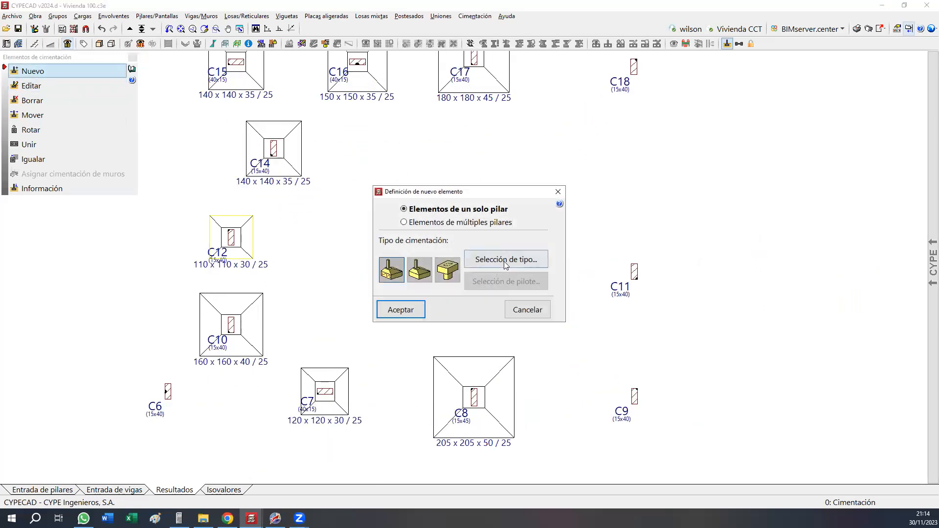
left_click(506, 265)
left_click(549, 239)
left_click(400, 310)
left_click(478, 399)
- Edit the rectangular footing at C8 and run its automatic design (Dimensionamiento), accepting the result
middle_click_drag(466, 369, 441, 235)
scroll(439, 245, "up", 2)
left_click(31, 85)
left_click(433, 244)
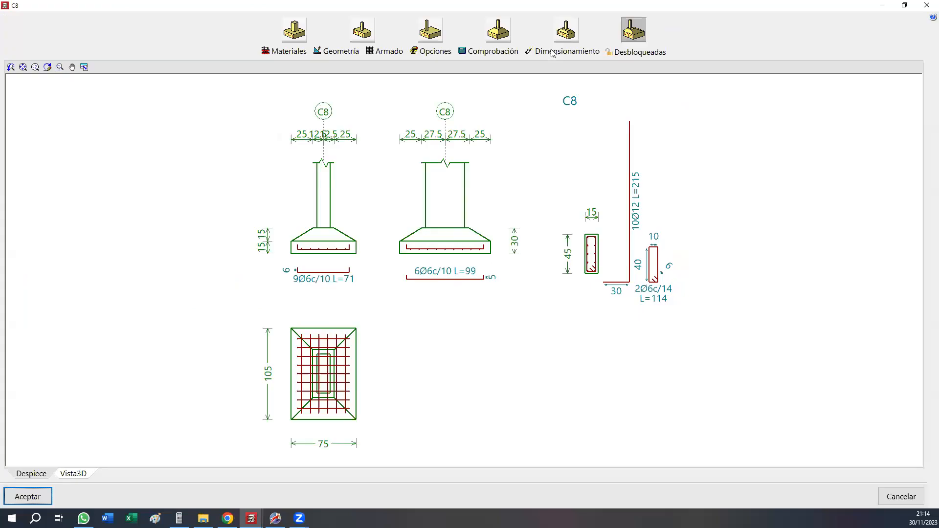
left_click(552, 49)
left_click(450, 282)
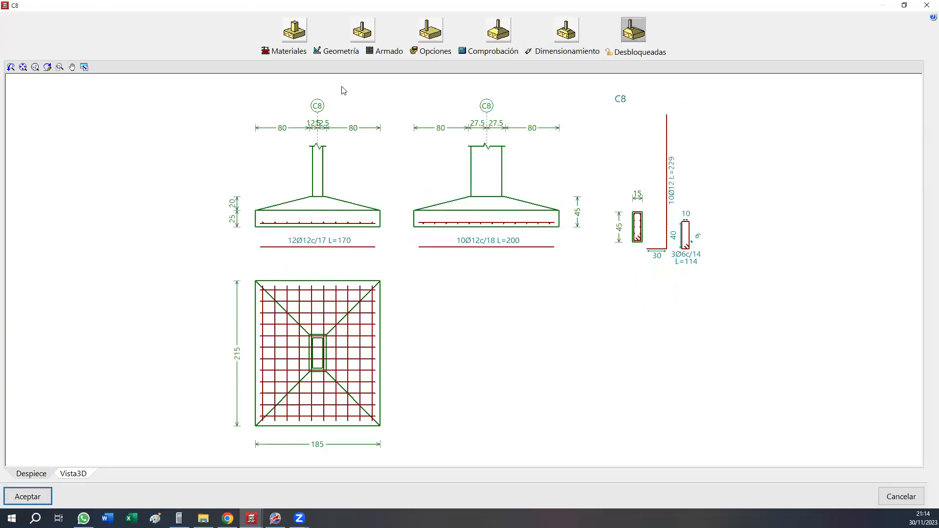
left_click(28, 497)
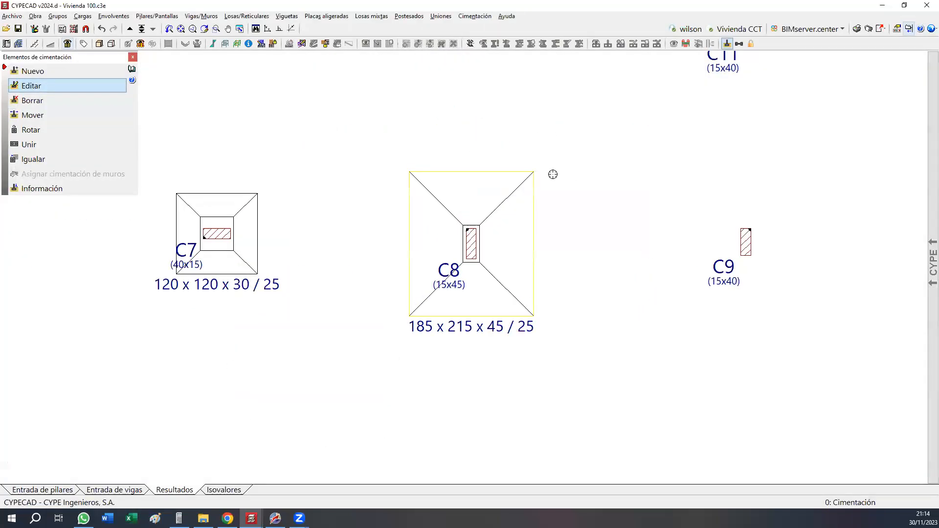
- Make the C8 footing eccentric by setting its X width to 105 cm initial and 80 cm final
middle_click_drag(529, 201, 383, 225)
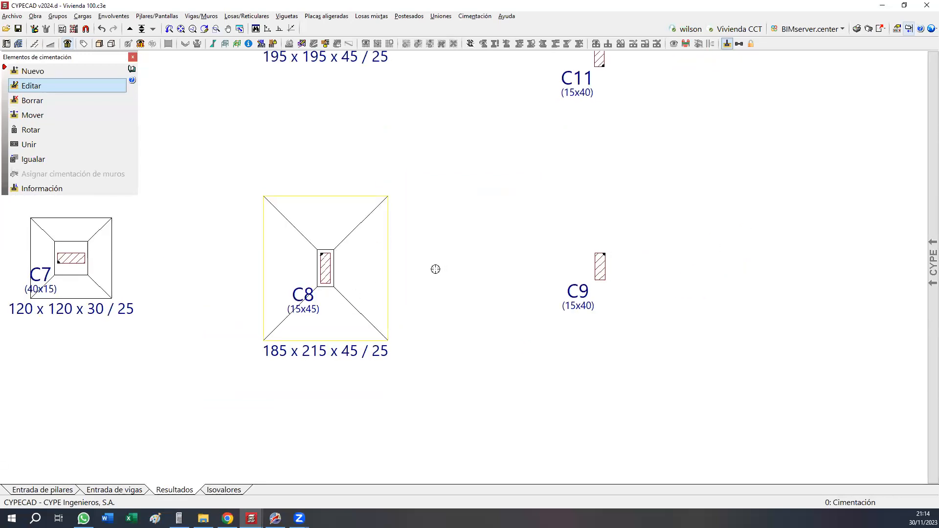
left_click(402, 183)
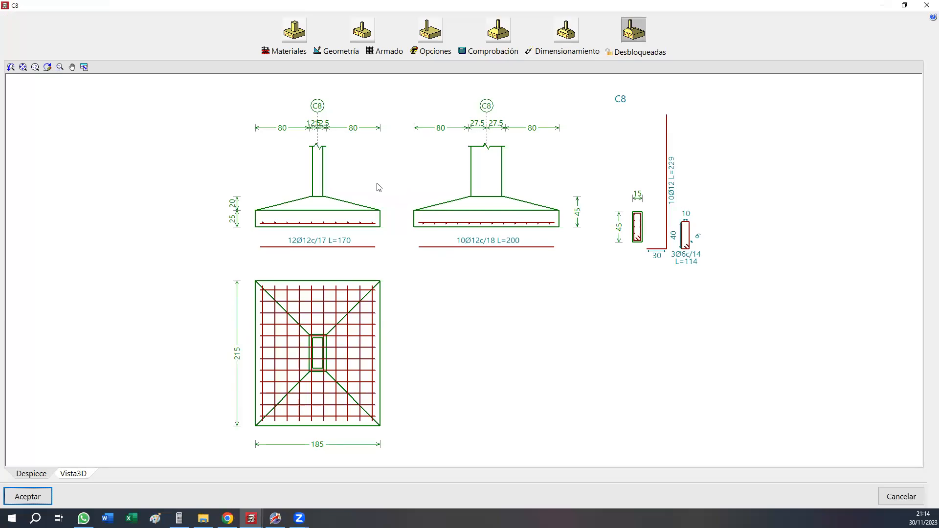
left_click(337, 51)
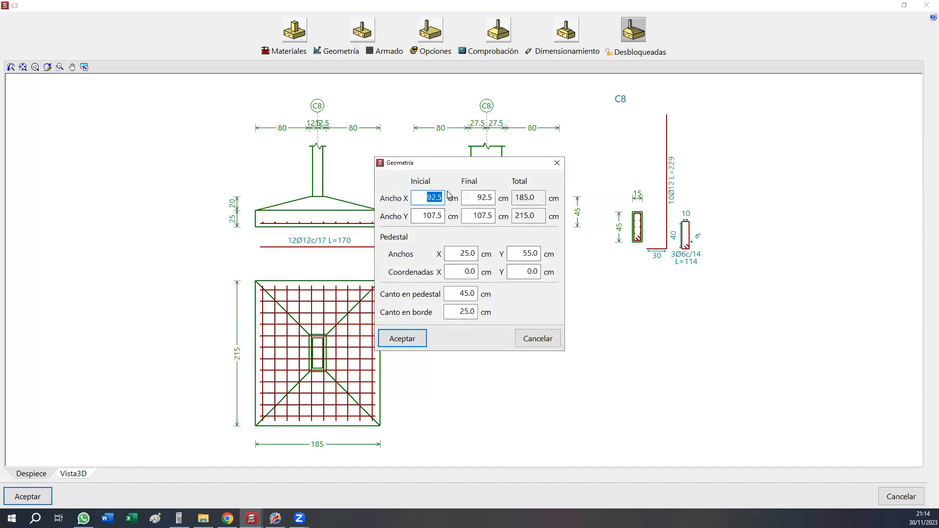
type("105")
key("Tab")
type("80")
key("Tab")
left_click(414, 340)
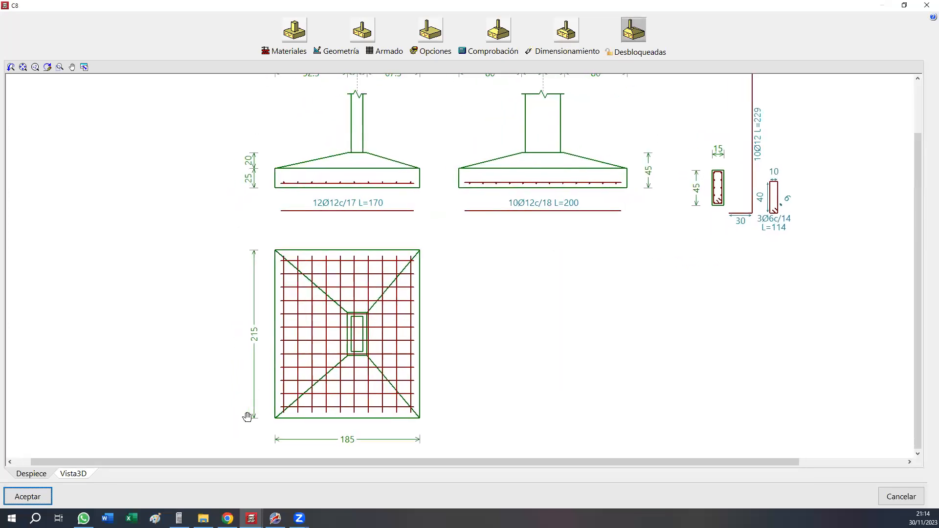
scroll(315, 383, "up", 1)
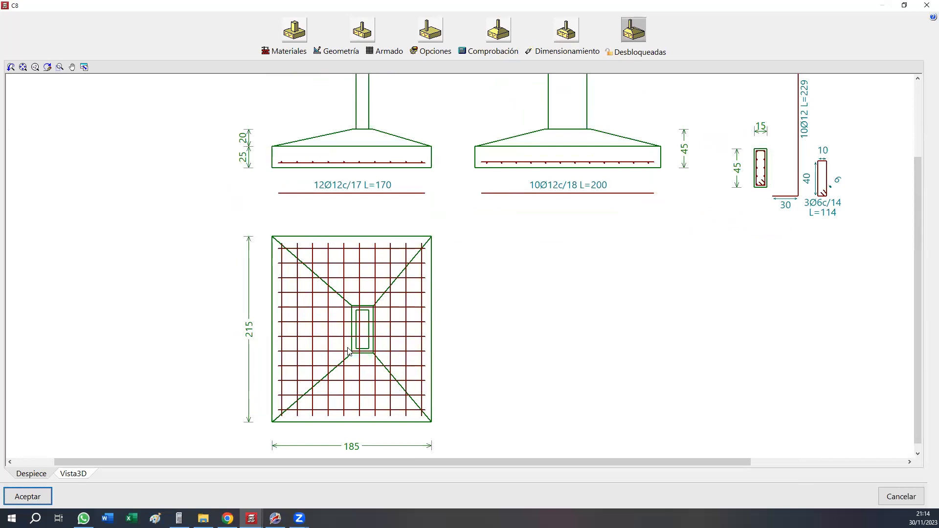
left_click(43, 504)
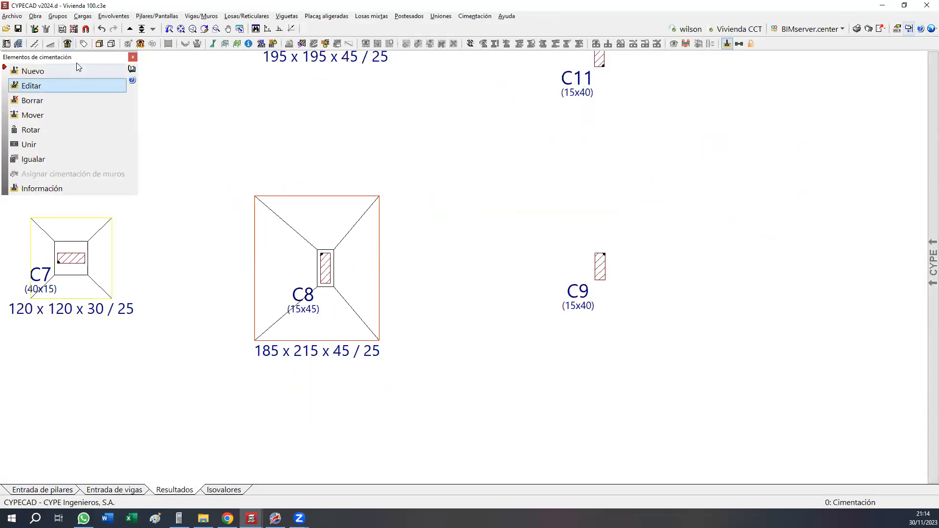
- Examine the eccentric C8 footing beneath the building in the 3D view
left_click(97, 44)
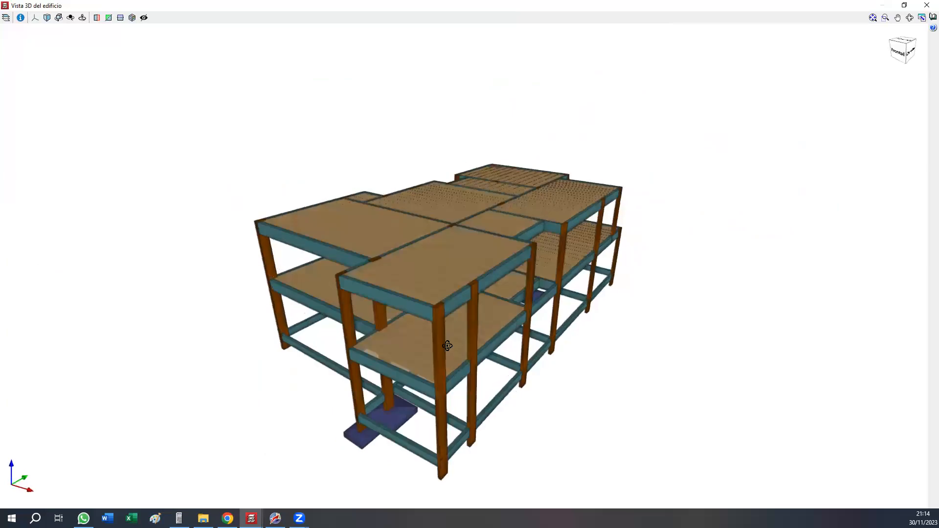
left_click_drag(447, 346, 471, 353)
scroll(495, 336, "up", 8)
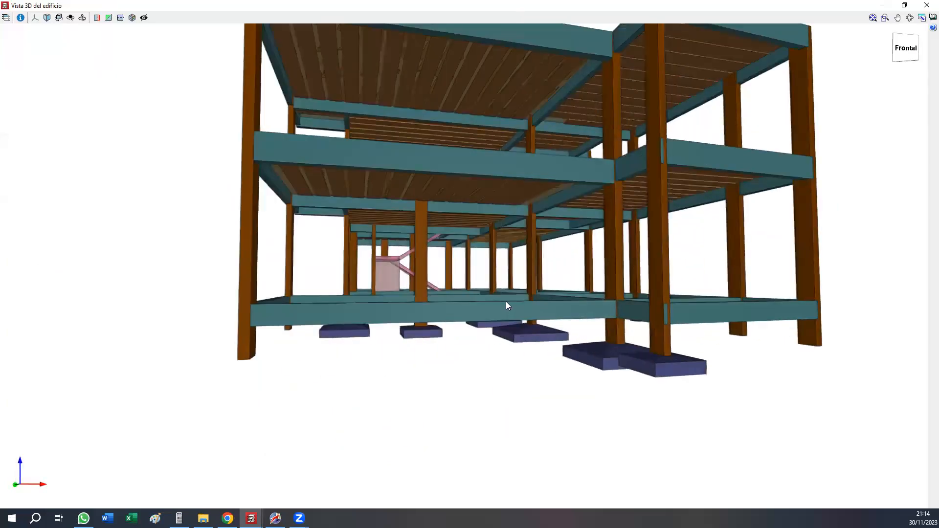
mouse_move(507, 326)
left_mouse_down()
mouse_move(518, 324)
mouse_move(444, 315)
mouse_move(486, 306)
mouse_move(478, 292)
left_mouse_up()
left_click(927, 5)
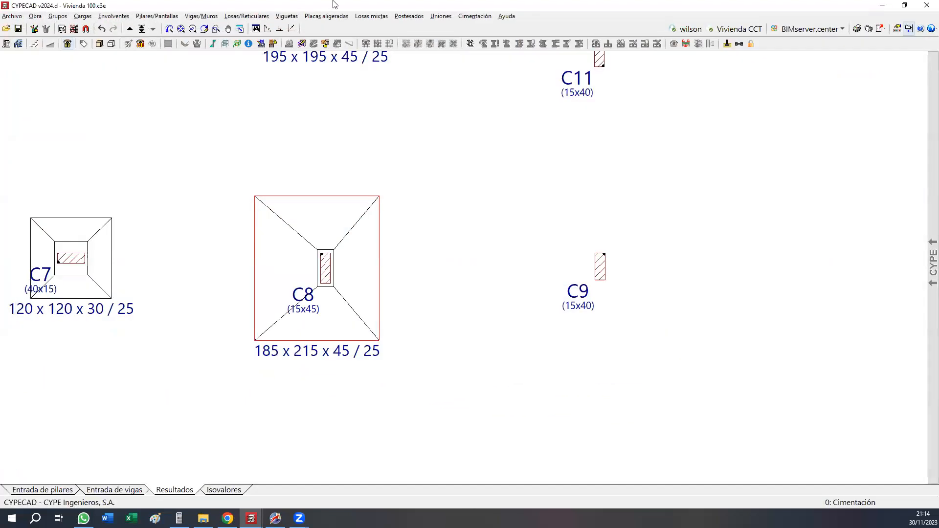
- Edit the C8 footing's geometry again, setting the initial X width to 120 cm
left_click(474, 16)
left_click(477, 68)
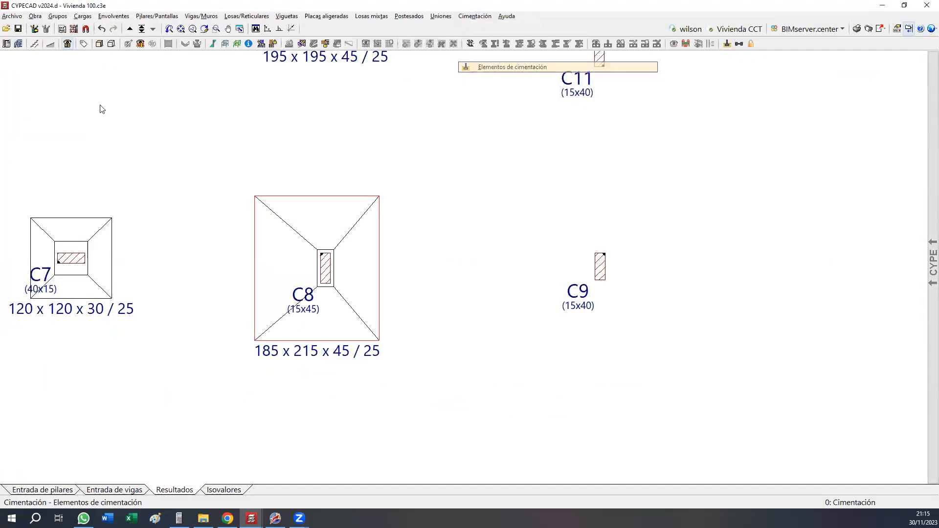
left_click(27, 88)
left_click(362, 211)
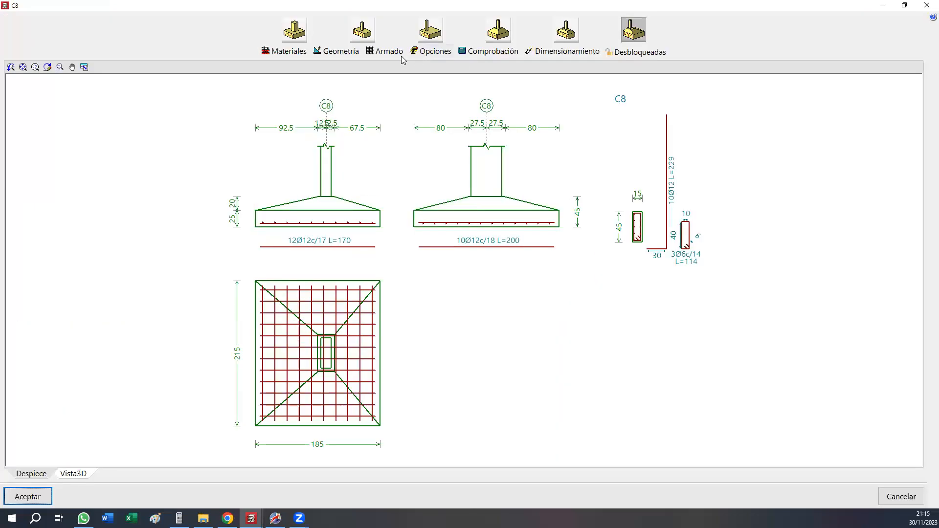
left_click(345, 52)
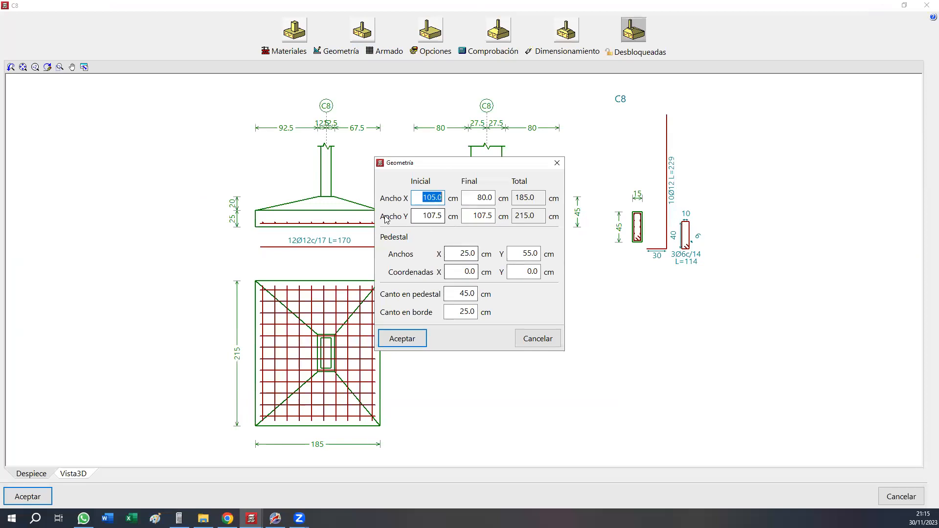
type("120")
key("Tab")
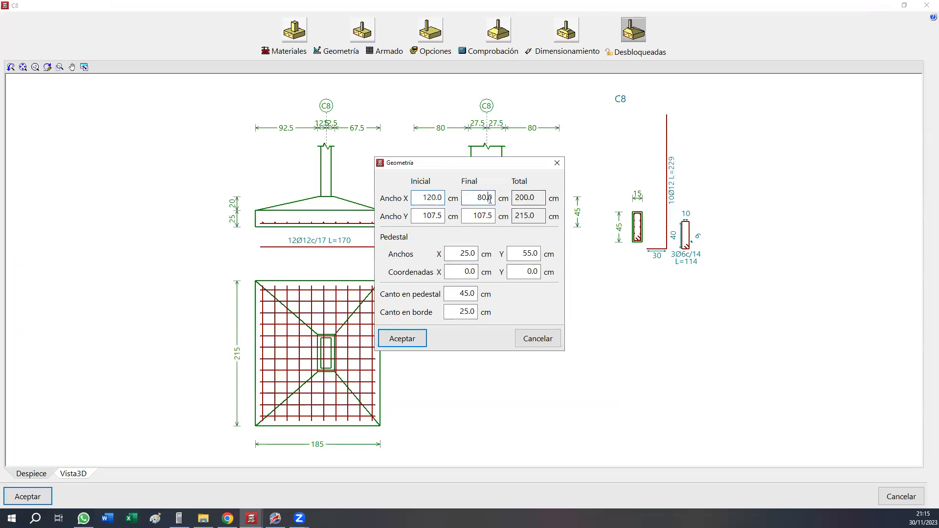
left_click(392, 346)
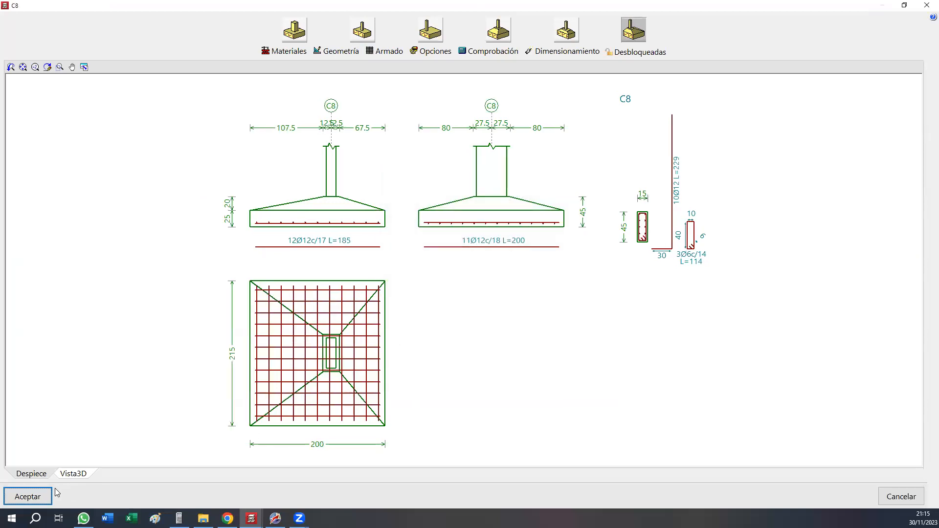
left_click(37, 496)
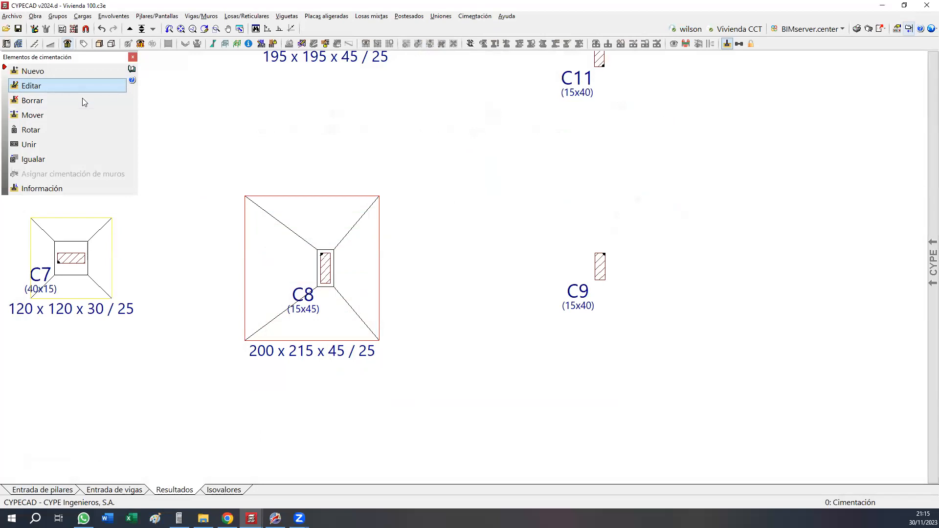
- Inspect the widened C8 footing in 3D from the front and from an oblique angle, and return to the foundation plan
left_click(100, 44)
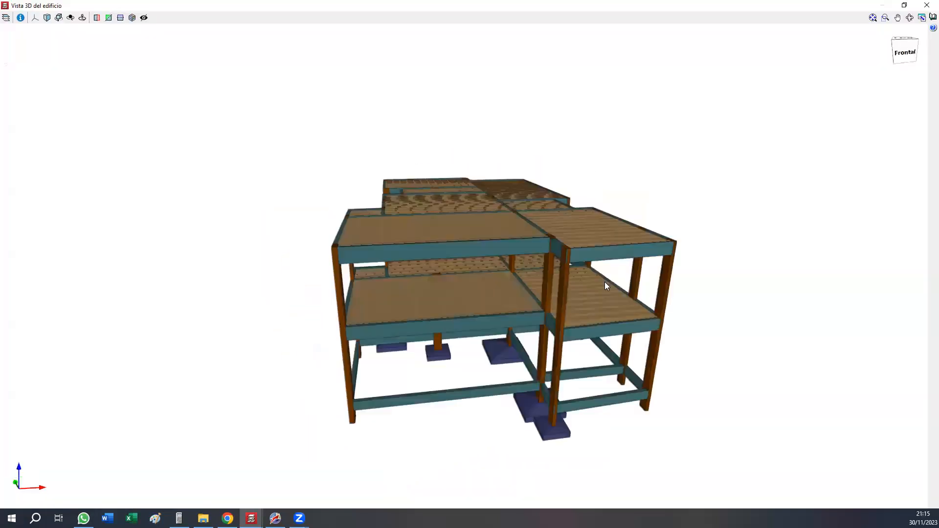
mouse_move(605, 282)
left_mouse_down()
mouse_move(505, 325)
mouse_move(434, 318)
mouse_move(442, 337)
mouse_move(470, 335)
mouse_move(459, 340)
mouse_move(465, 357)
mouse_move(382, 387)
left_mouse_up()
scroll(507, 321, "up", 7)
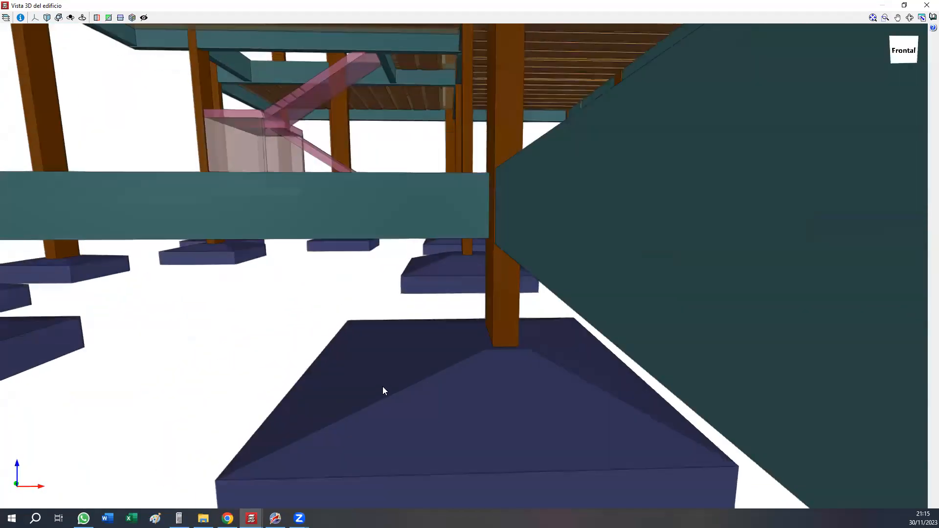
scroll(292, 375, "down", 5)
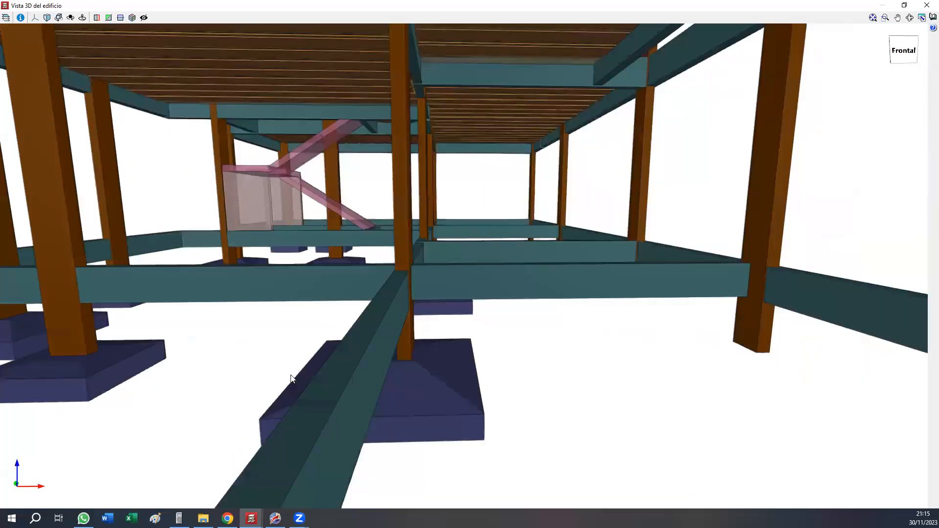
left_click_drag(401, 365, 148, 394)
scroll(149, 397, "up", 5)
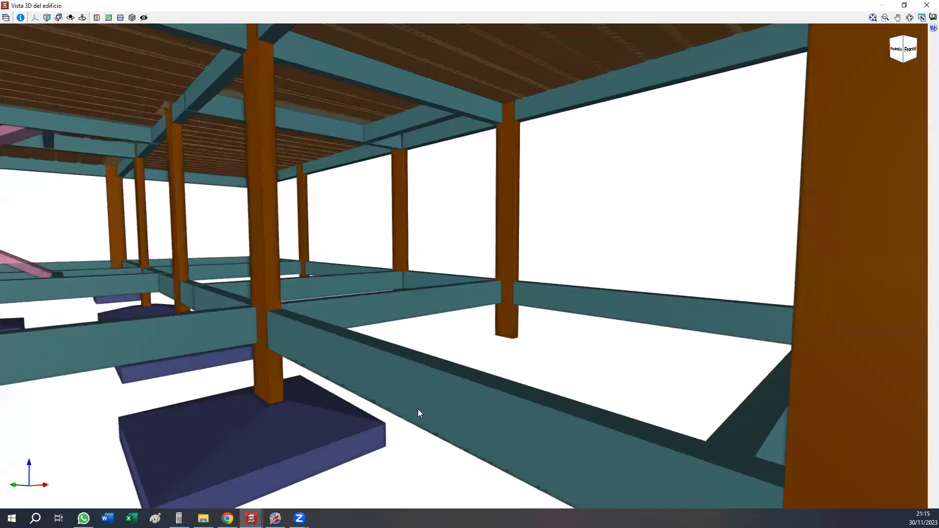
middle_click_drag(287, 388, 315, 338)
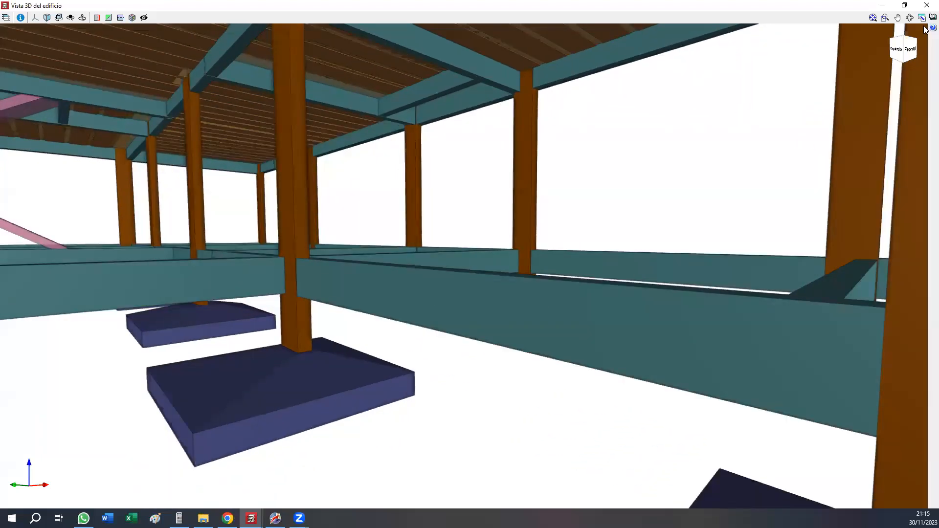
left_click(927, 5)
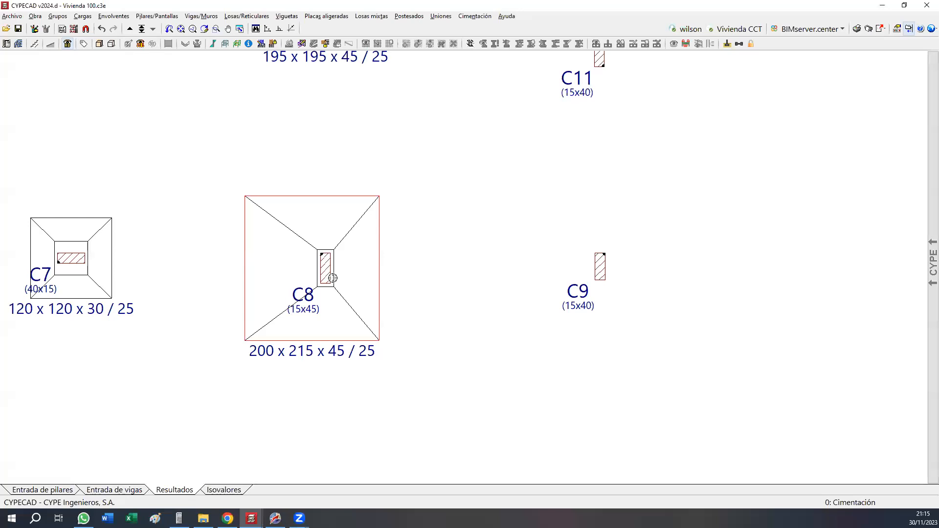
- Define a new single-column square footing type and place it at column C8, replacing the eccentric rectangular footing
scroll(332, 278, "down", 3)
left_click(471, 16)
left_click(489, 67)
left_click(32, 71)
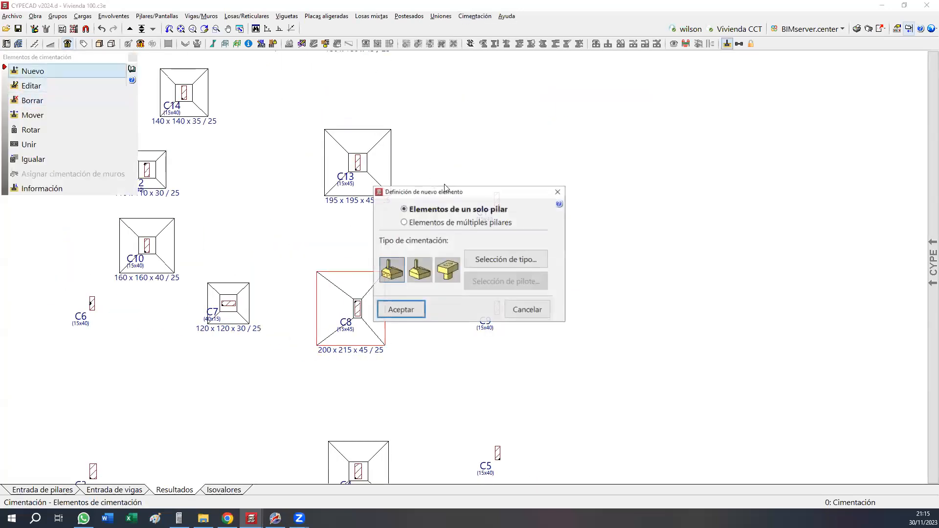
left_click(504, 260)
left_click(481, 264)
left_click(401, 310)
left_click(358, 308)
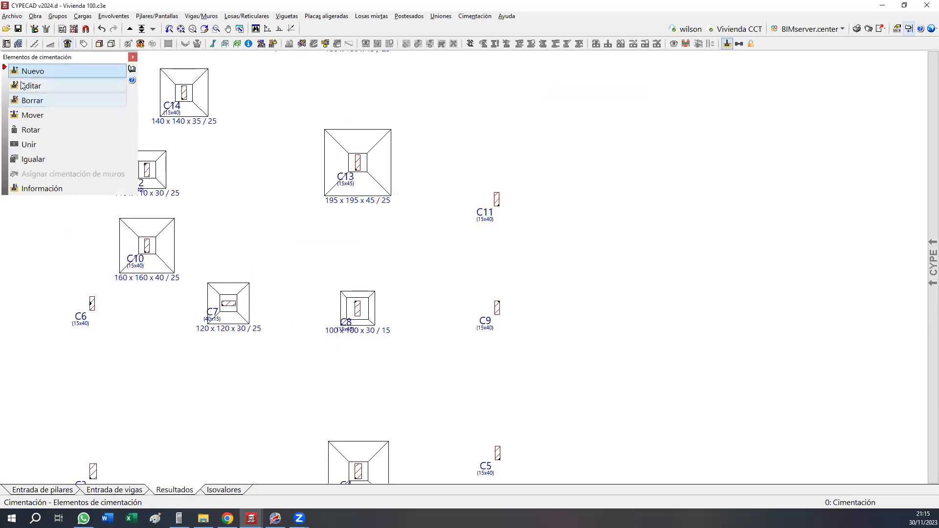
- Edit the square footing at C8 and run its automatic design (Dimensionamiento), accepting the result
left_click(23, 86)
left_click(349, 295)
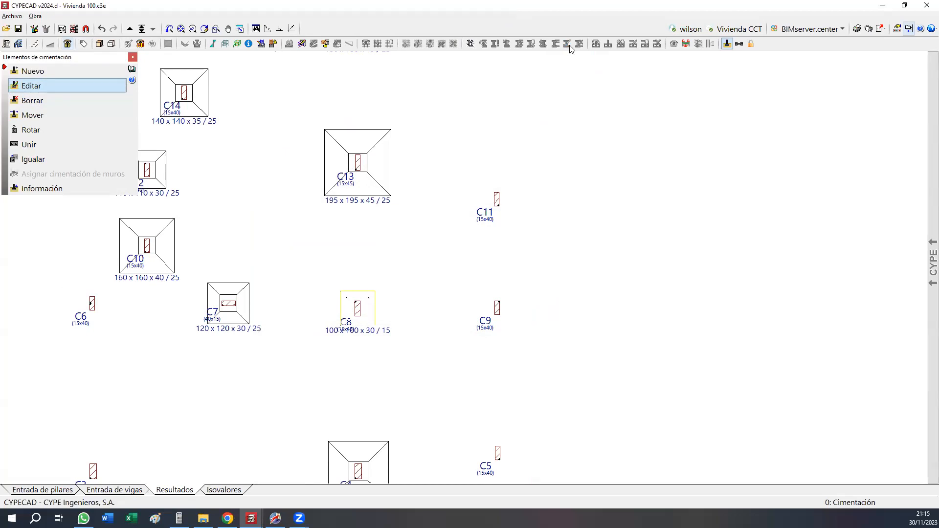
left_click(569, 50)
left_click(445, 283)
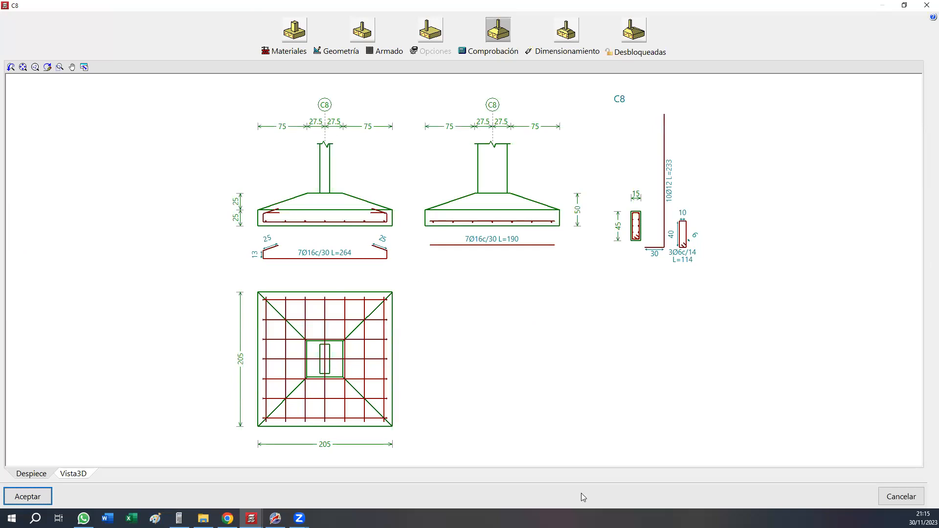
left_click(28, 497)
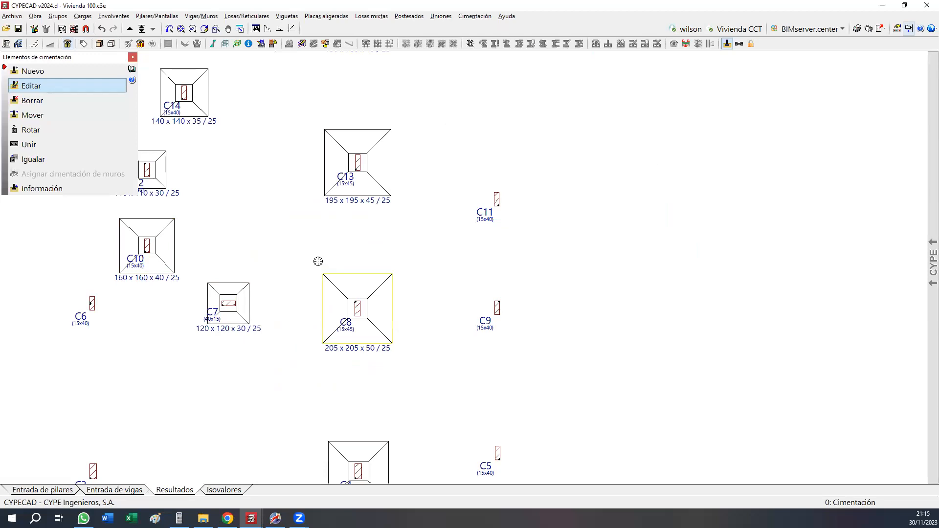
- Switch to the Casa G22 project and go up through the Planta Baja plan to the Encadenado Barda floor group
scroll(319, 262, "down", 3)
mouse_move(251, 519)
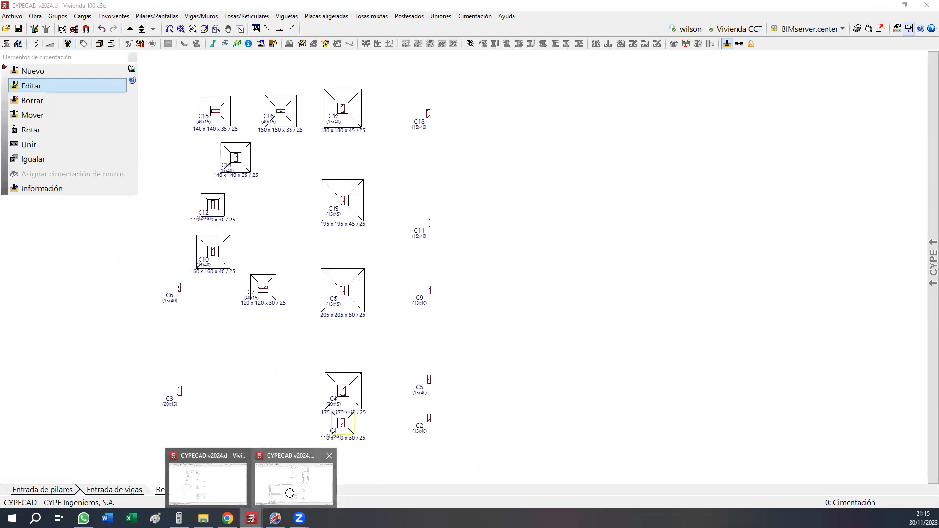
left_click(289, 490)
left_click(130, 29)
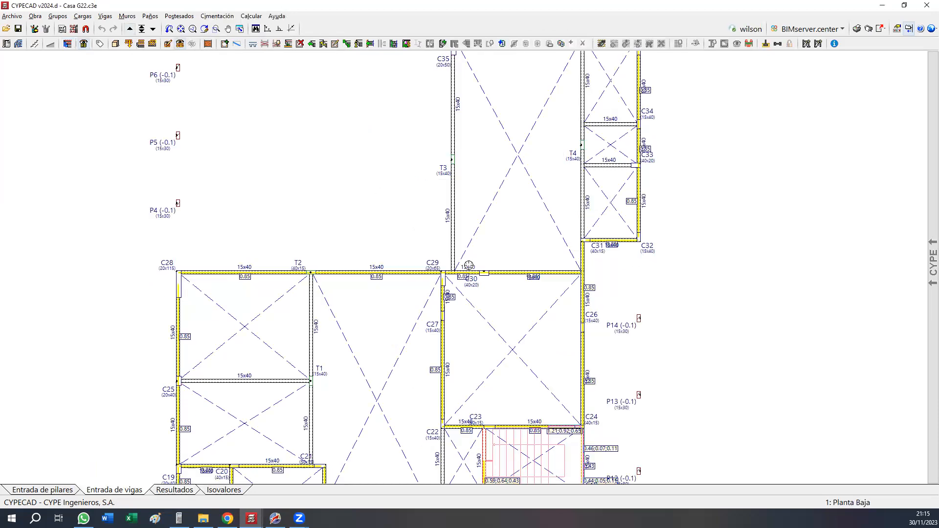
scroll(464, 266, "down", 3)
left_click(131, 29)
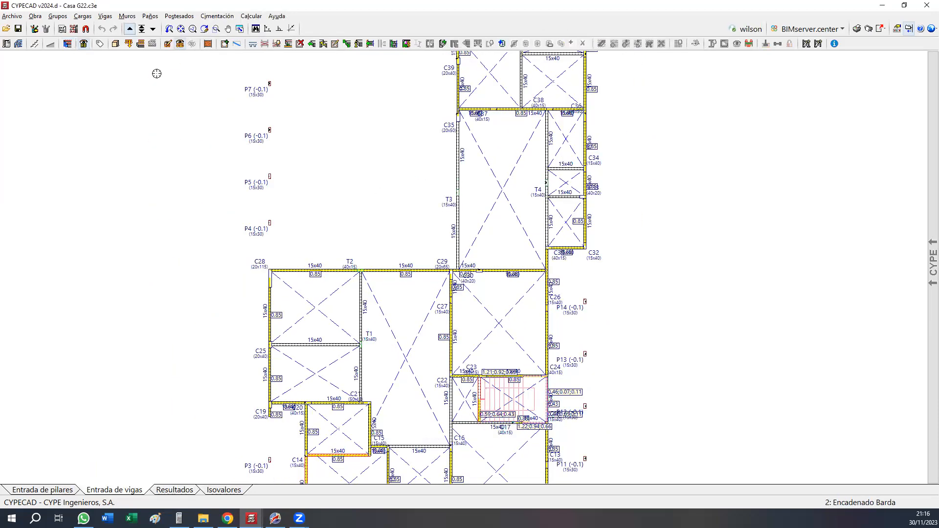
- Go up to the Planta Alta plan in Casa G22 and examine its waffle slab, beams and supporting columns
left_click(130, 29)
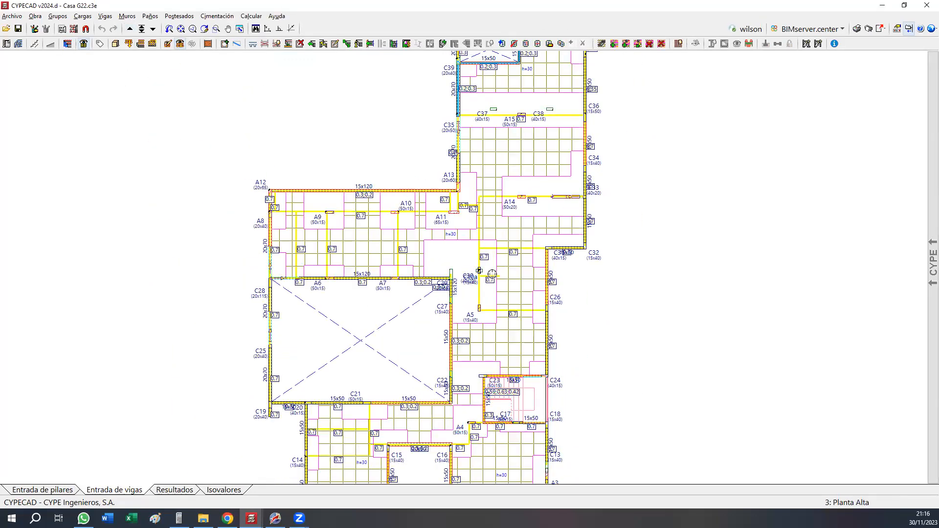
scroll(491, 295, "up", 1)
middle_click_drag(491, 296, 480, 222)
middle_click_drag(447, 301, 456, 225)
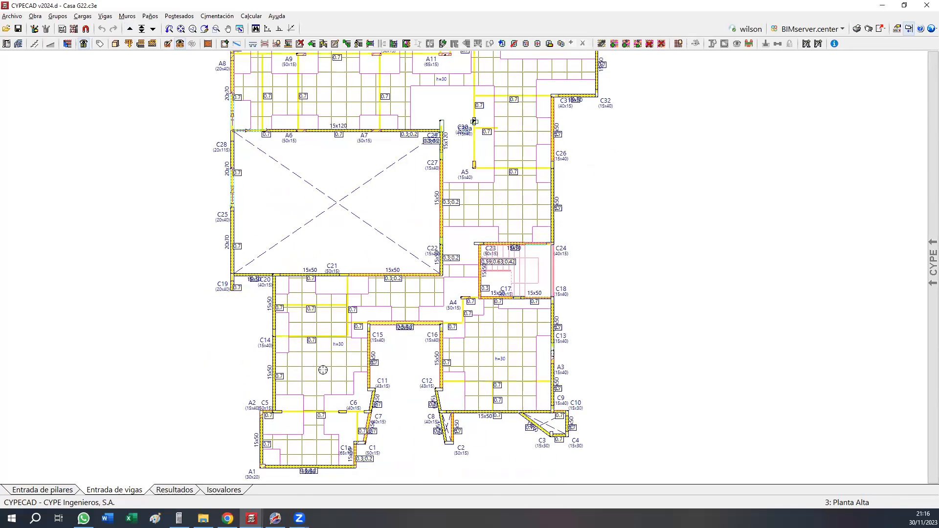
middle_click_drag(479, 177, 463, 330)
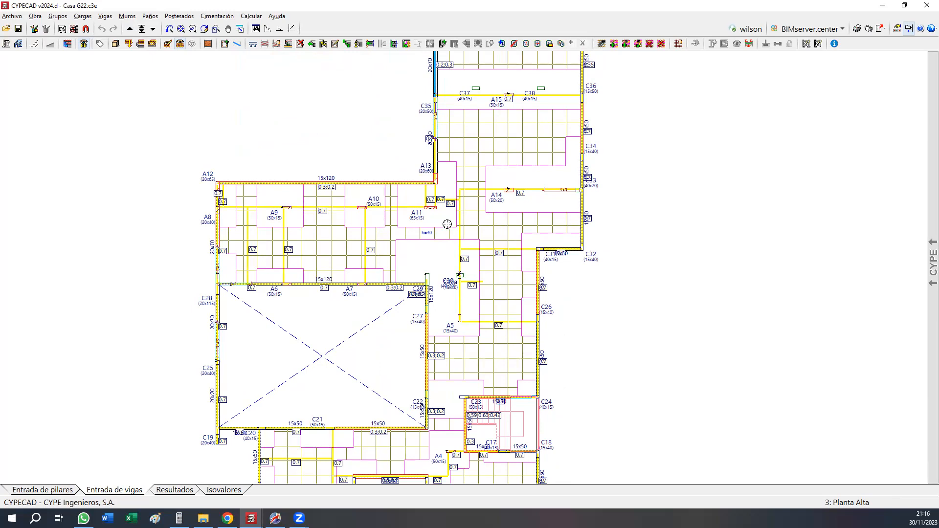
middle_click_drag(447, 224, 441, 179)
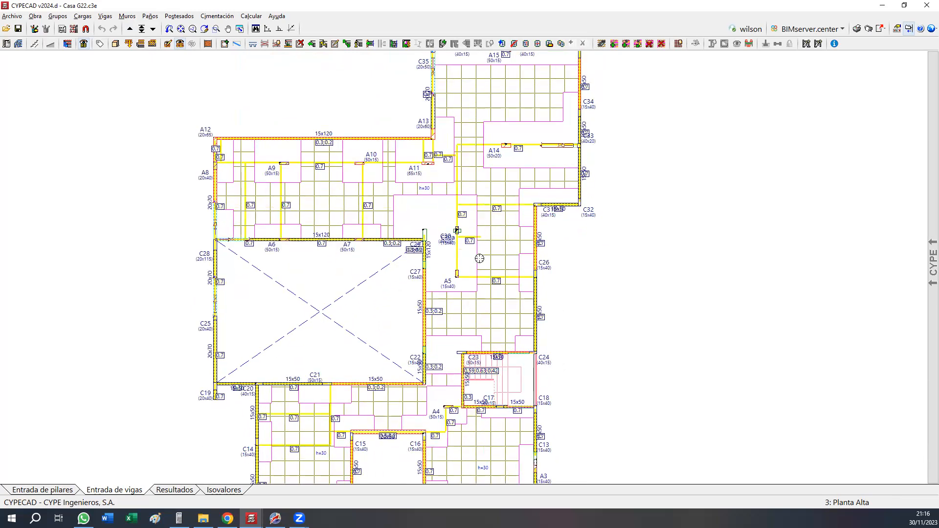
middle_click_drag(494, 138, 471, 213)
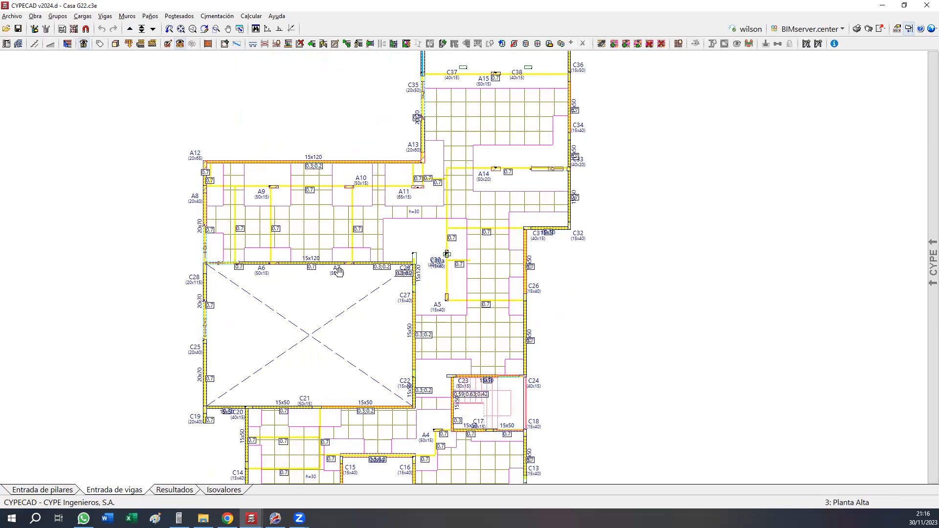
middle_click_drag(428, 330, 429, 173)
middle_click_drag(339, 238, 335, 205)
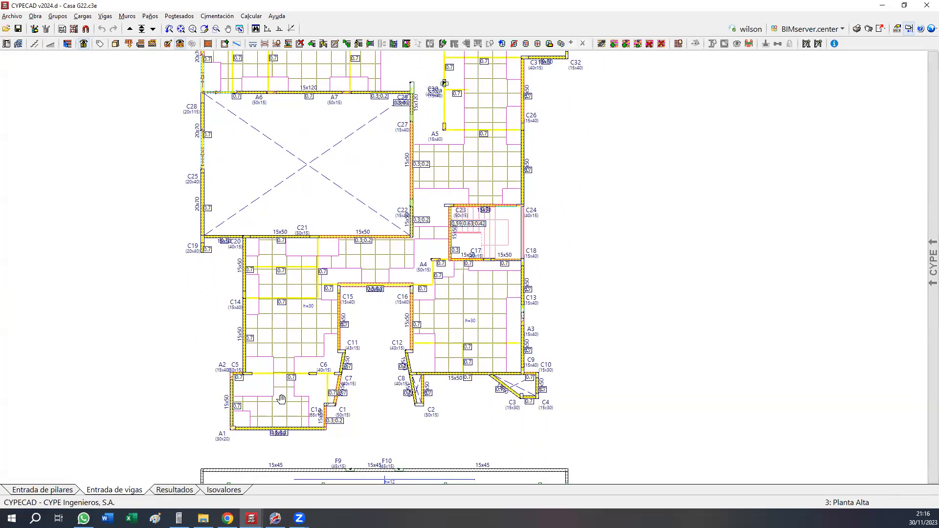
middle_click_drag(478, 56, 420, 261)
scroll(230, 242, "up", 1)
scroll(330, 225, "up", 1)
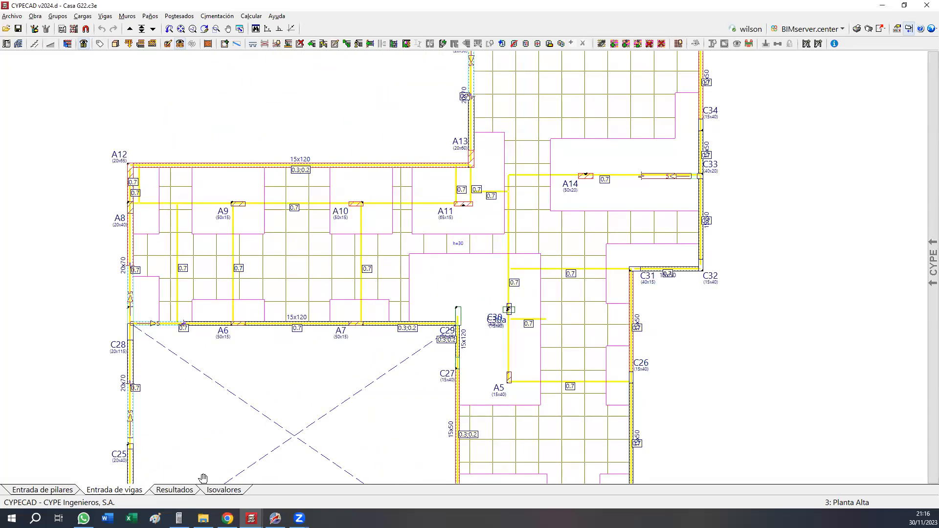
- Display the Planta Alta isovalues of Desplazamiento Z for the Peso propio load case
left_click(217, 491)
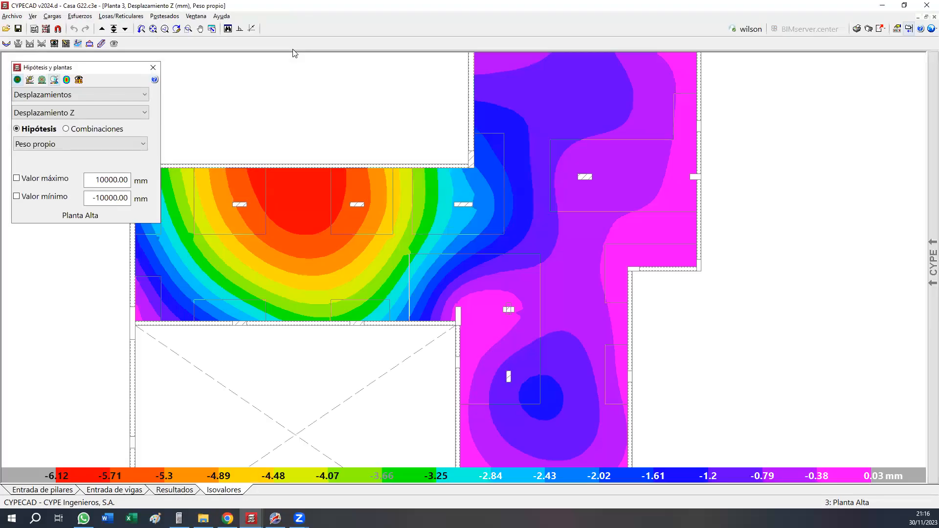
middle_click_drag(306, 175, 338, 150)
left_click(26, 81)
scroll(166, 190, "up", 1)
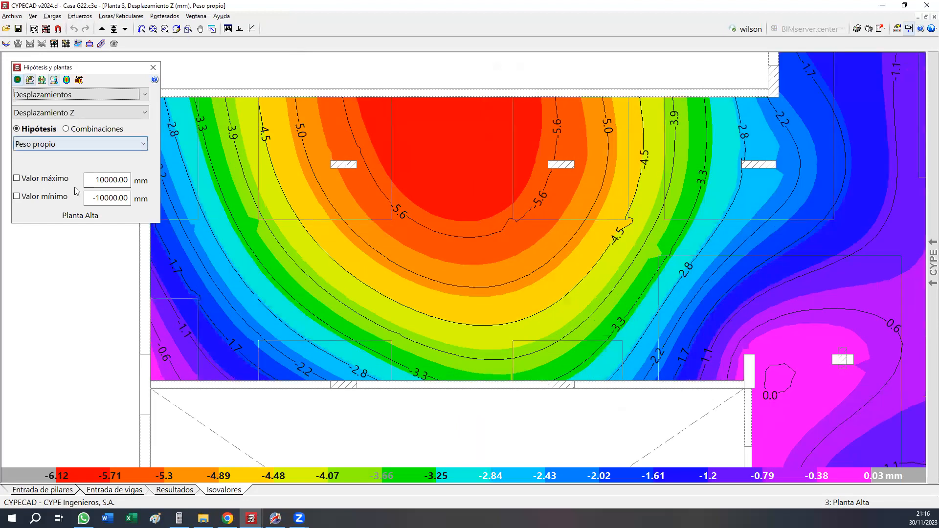
- Switch the displacement isovalues to the PP+CM+Qa combination of E.L.S. Característica. Hormigón and examine the slab's most deflected zone
left_click(66, 129)
left_click(81, 162)
left_click(73, 185)
middle_click_drag(299, 259, 455, 268)
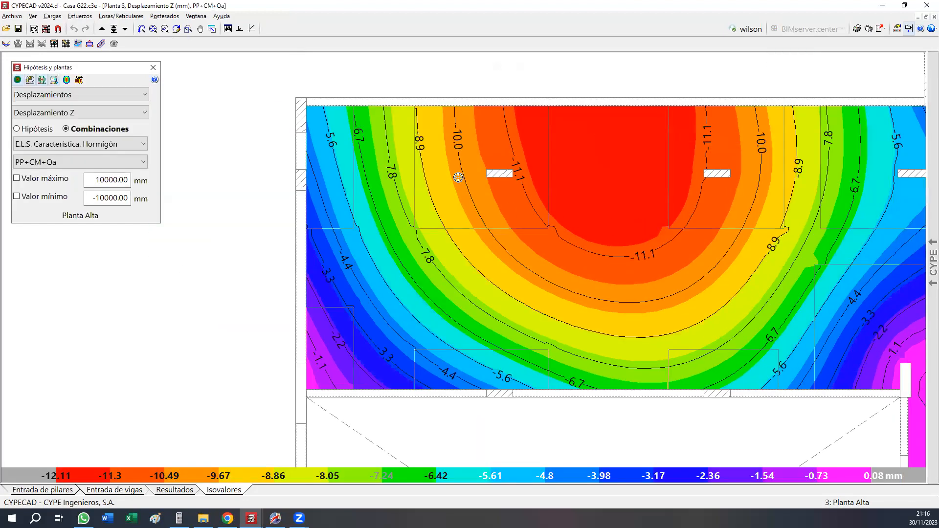
middle_click_drag(458, 177, 452, 175)
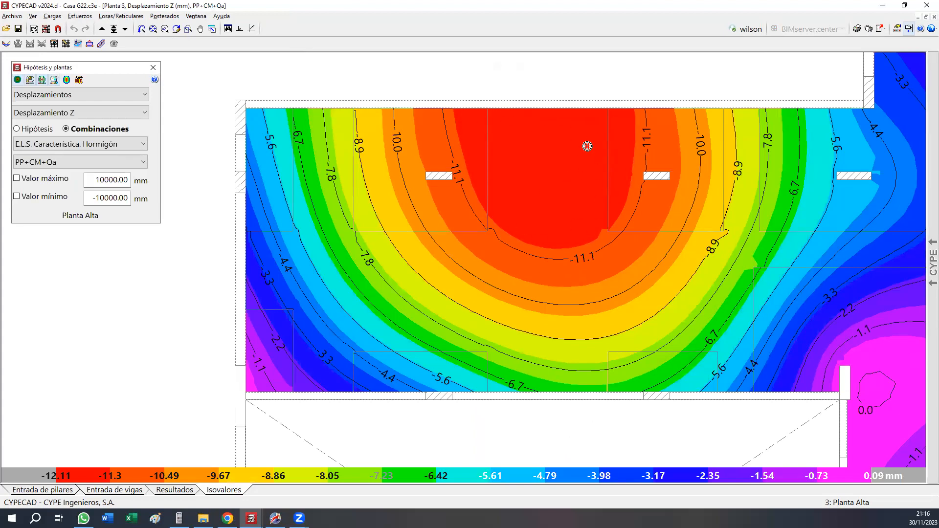
scroll(588, 146, "down", 2)
middle_click_drag(538, 137, 457, 123)
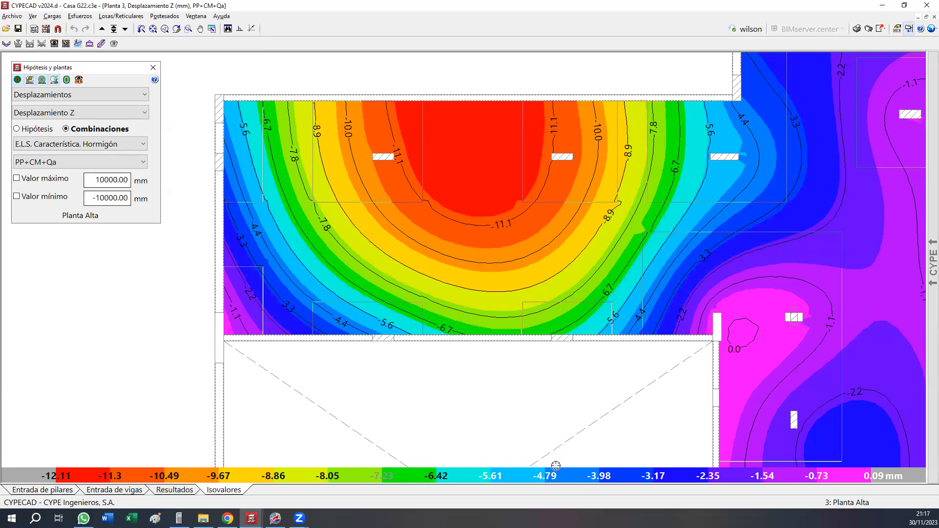
- Return to the Vivienda 100 project and review the foundation plan for columns that still lack footings
left_click(251, 519)
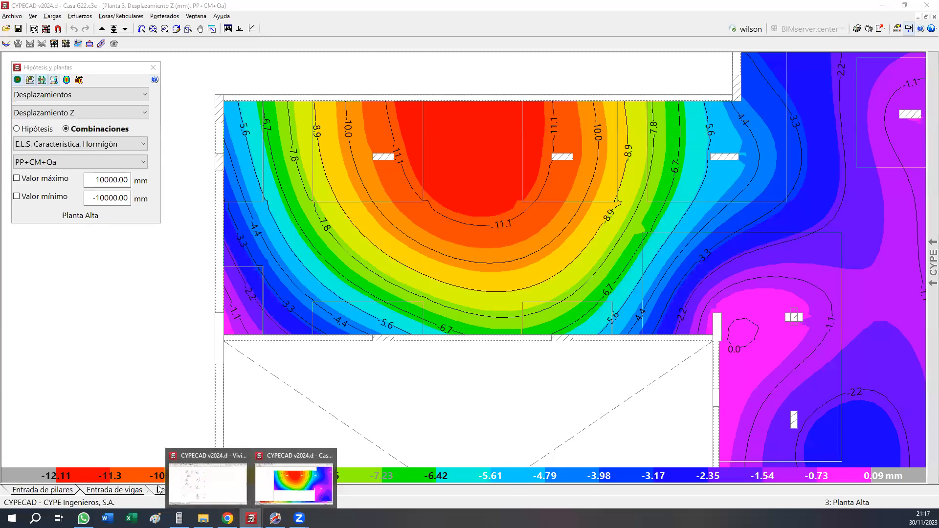
left_click(197, 487)
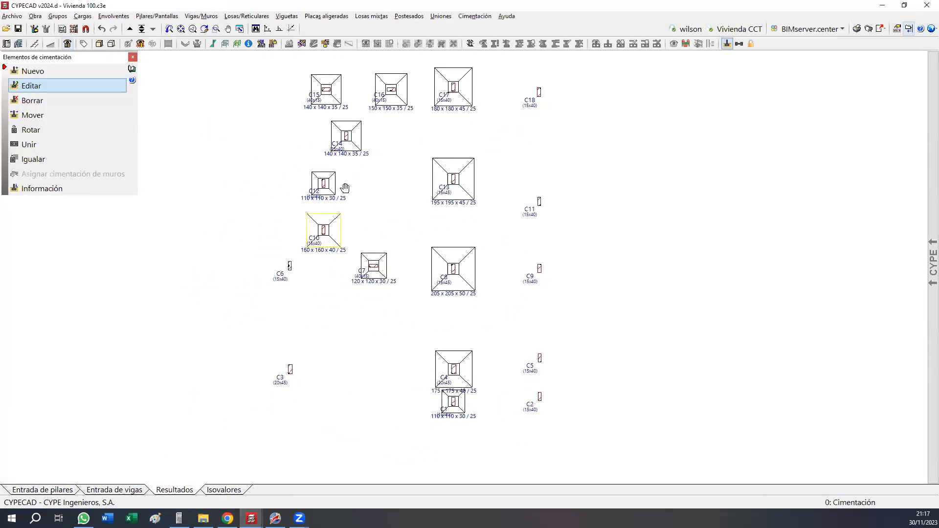
middle_click_drag(368, 342, 386, 432)
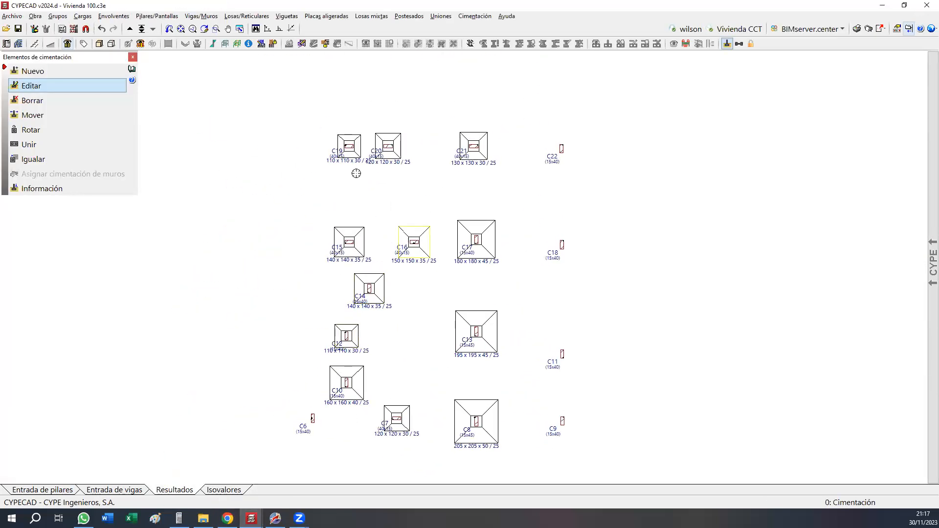
middle_click_drag(353, 162, 340, 97)
middle_click_drag(344, 237, 341, 325)
scroll(332, 273, "up", 1)
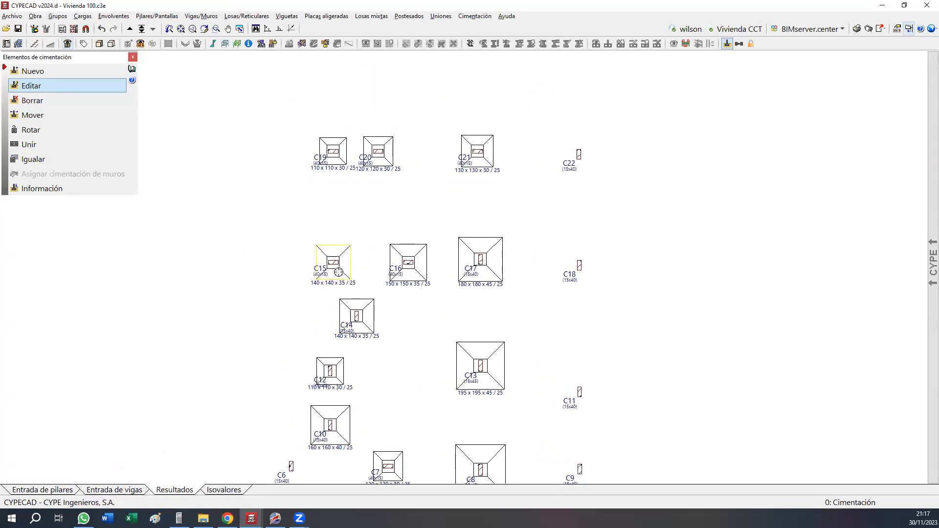
middle_click_drag(332, 259, 340, 173)
middle_click_drag(329, 274, 286, 148)
middle_click_drag(348, 323, 346, 271)
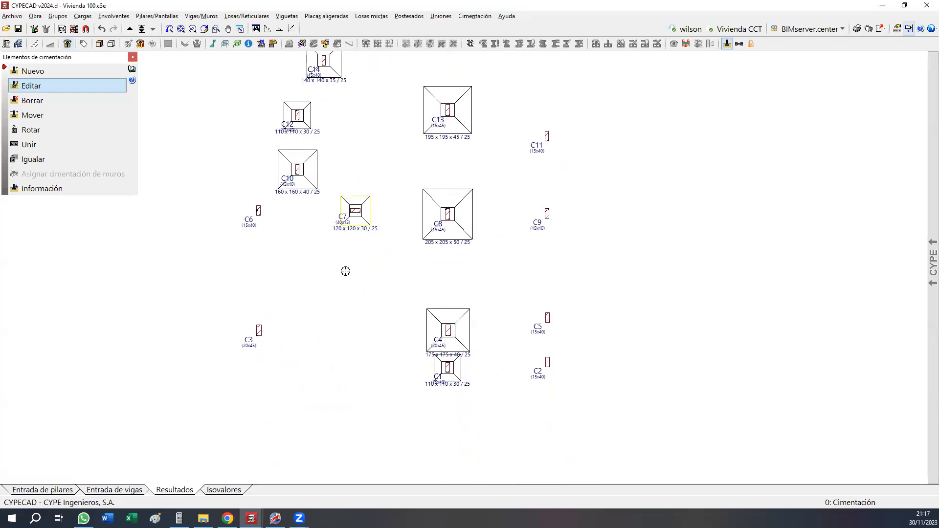
scroll(346, 271, "down", 2)
middle_click_drag(349, 141, 353, 210)
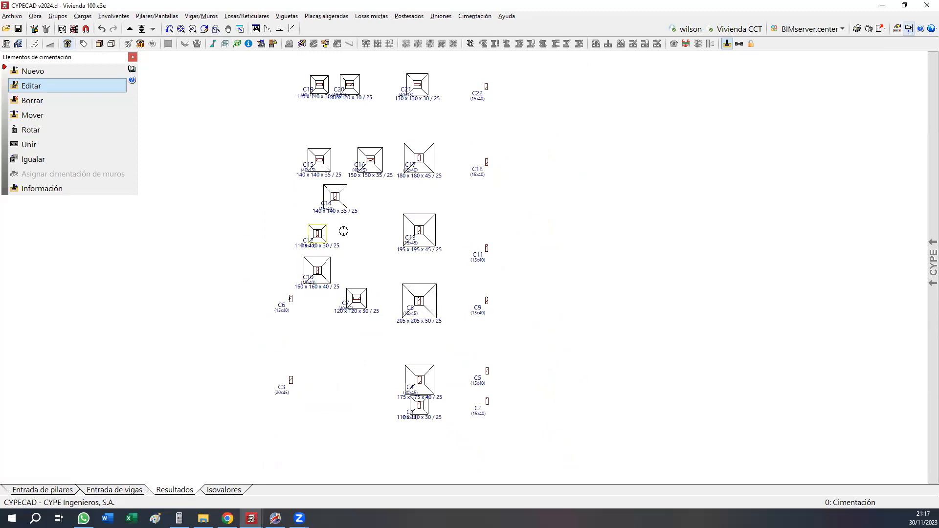
- Define a new single-column footing element of the type Zapata rectangular excéntrica piramidal for the perimeter columns
left_click(24, 73)
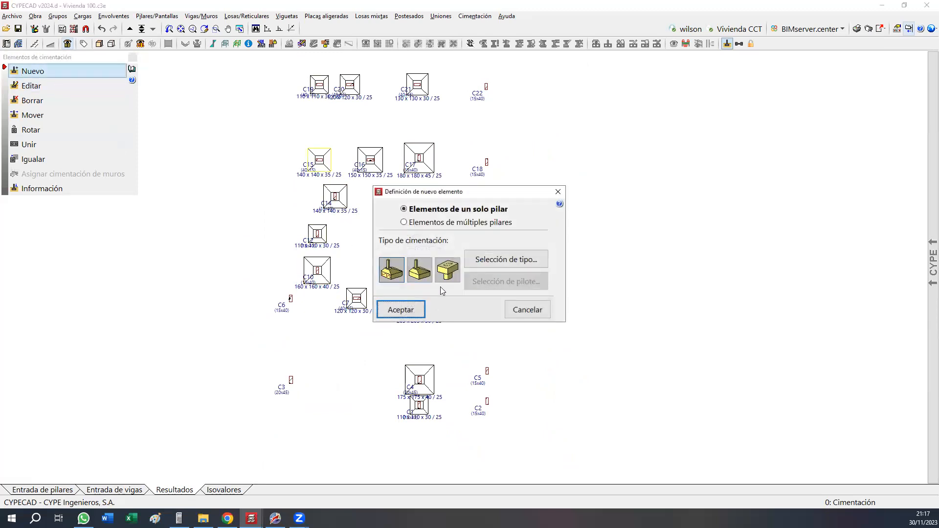
left_click(394, 307)
right_click(401, 263)
left_click(528, 258)
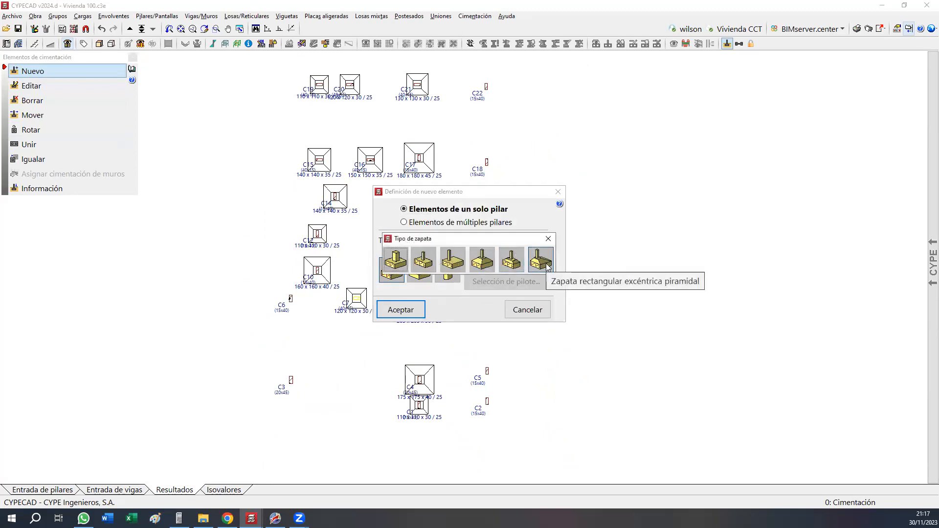
left_click(548, 246)
left_click(401, 310)
scroll(291, 429, "up", 1)
scroll(290, 429, "up", 3)
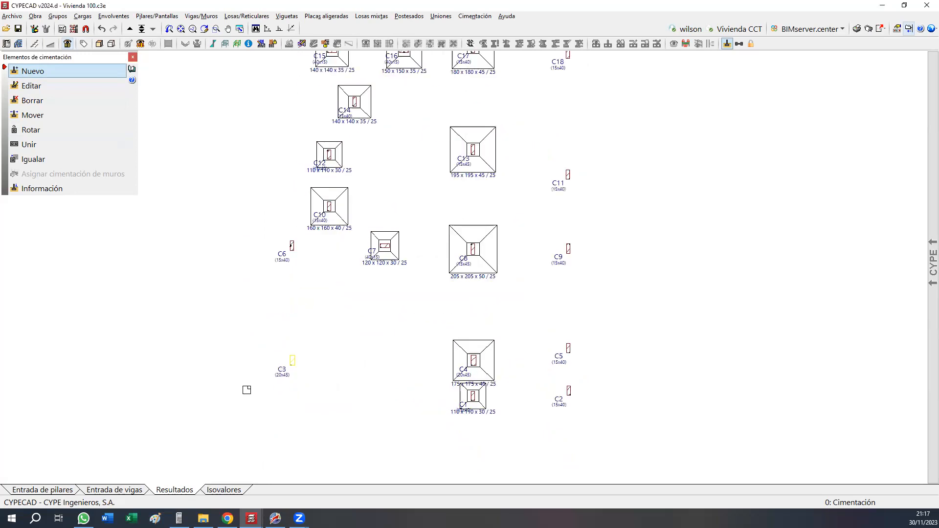
- Try centred, edge and corner positions for the eccentric pyramidal footing at column C3
scroll(273, 431, "up", 3)
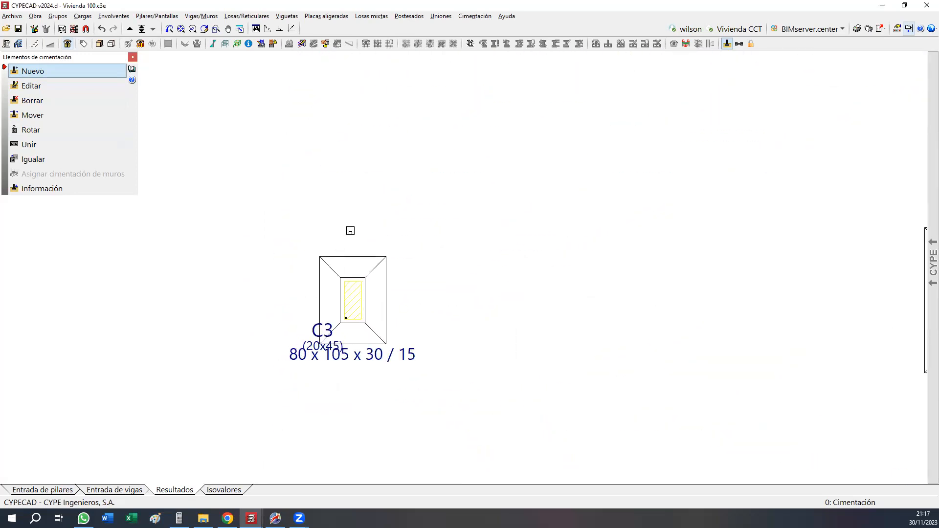
left_click(345, 318)
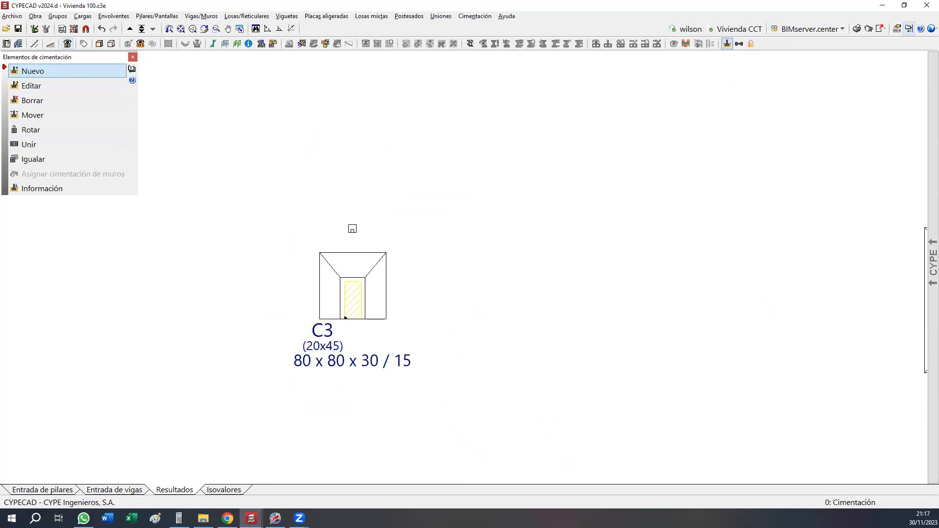
left_click(345, 318)
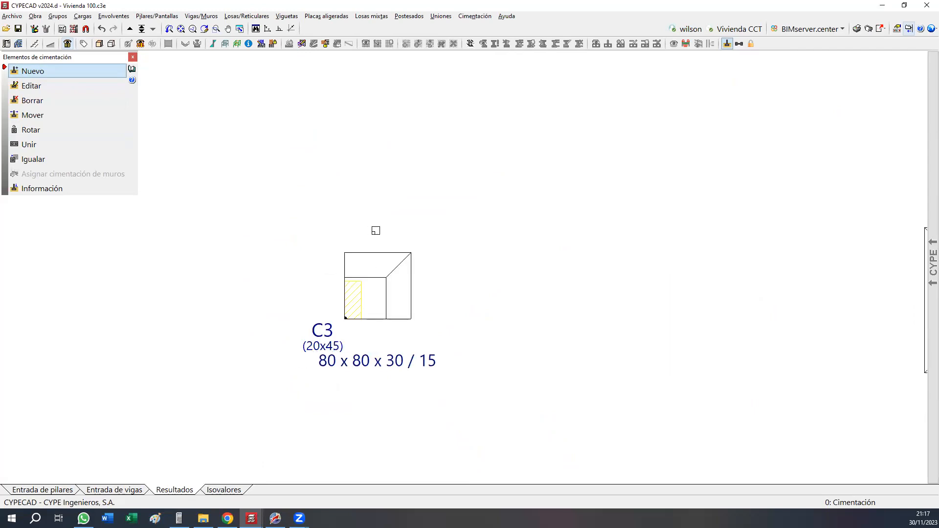
left_click(333, 228)
left_click(359, 347)
left_click(314, 315)
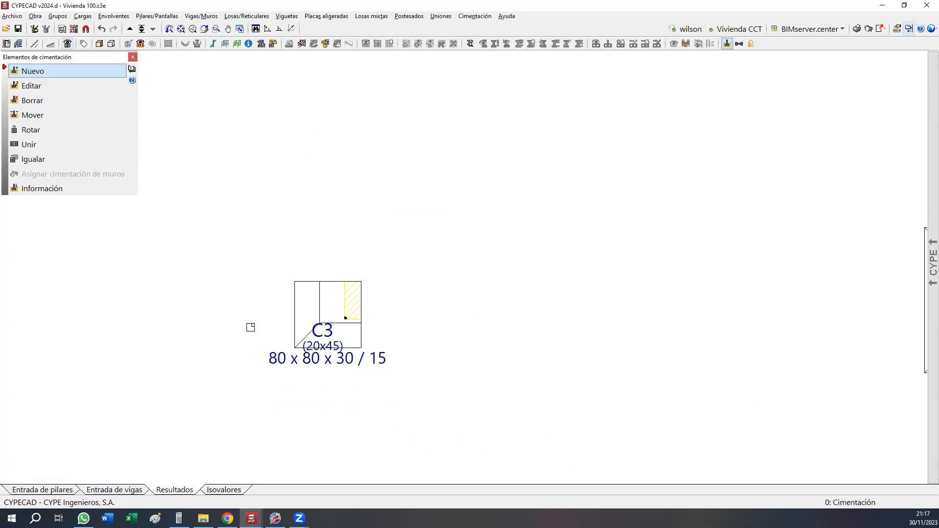
left_click(371, 304)
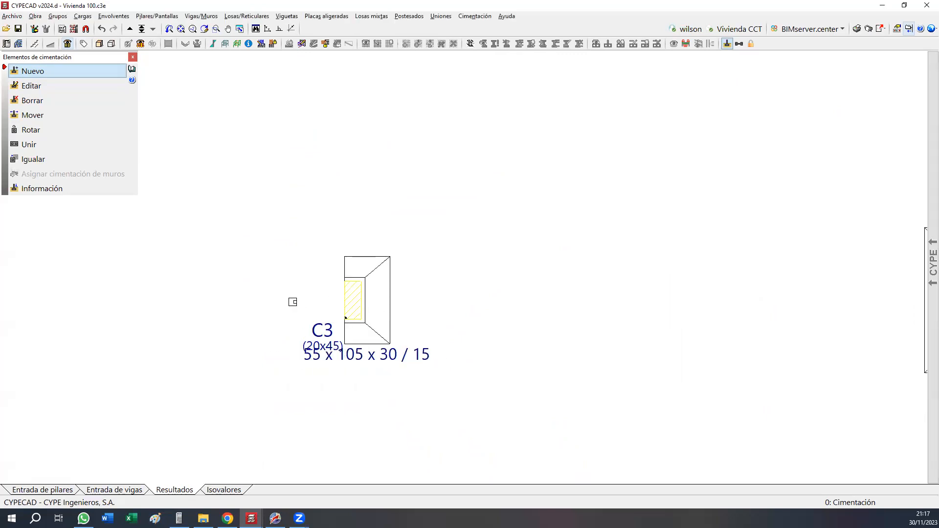
left_click(293, 302)
left_click(351, 232)
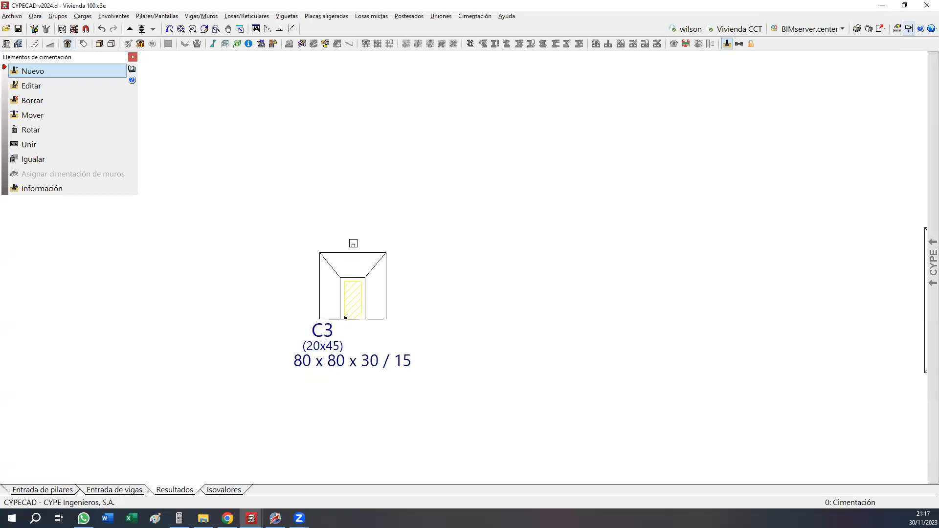
left_click(355, 364)
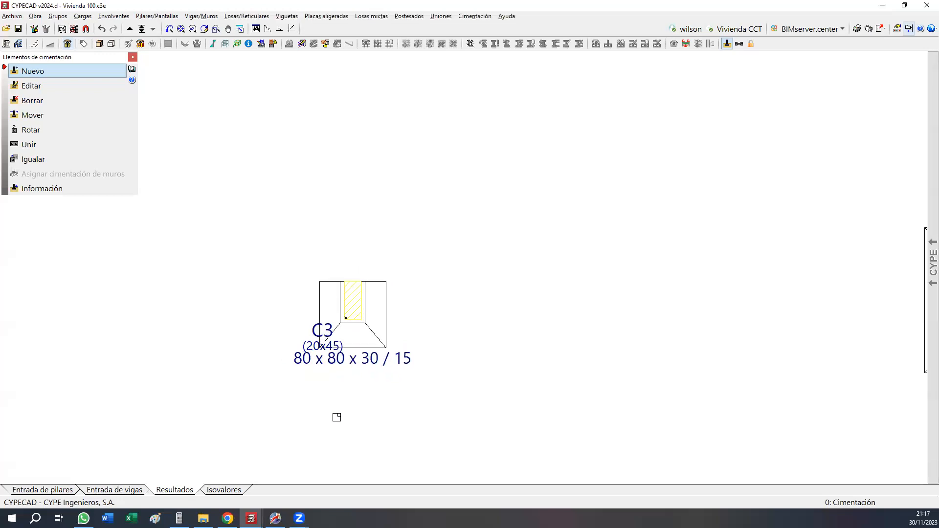
scroll(287, 330, "down", 3)
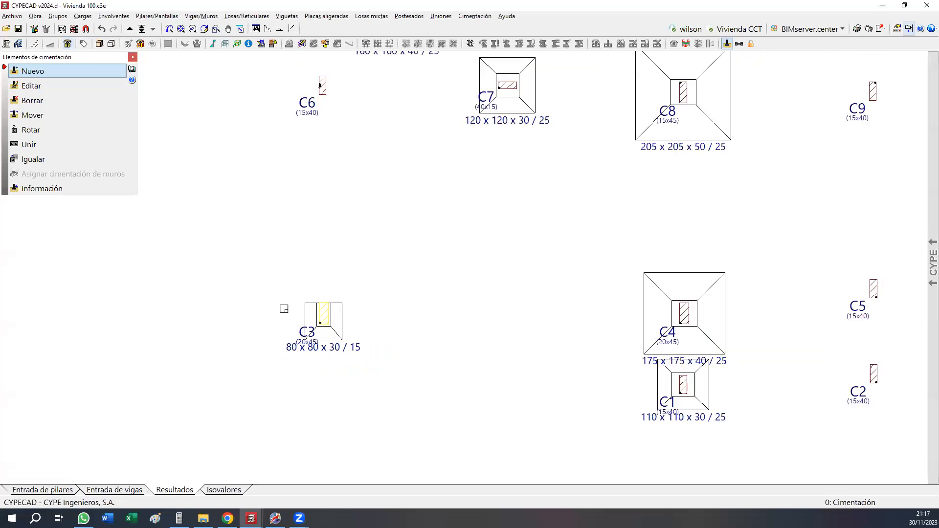
- Place eccentric pyramidal footings at C3 (55 x 105 x 30 / 15) and C6 (50 x 100 x 30 / 15), extending inward from the columns' outer face
left_click(322, 85)
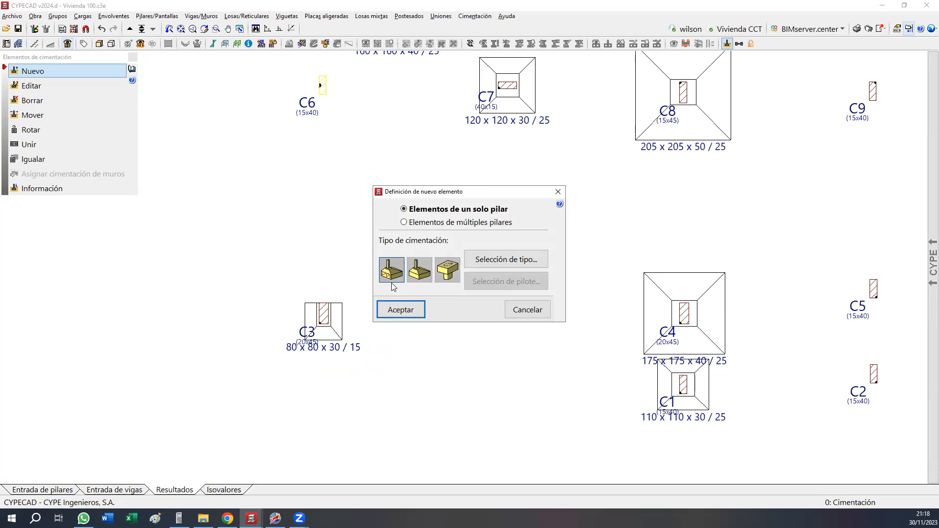
left_click(375, 310)
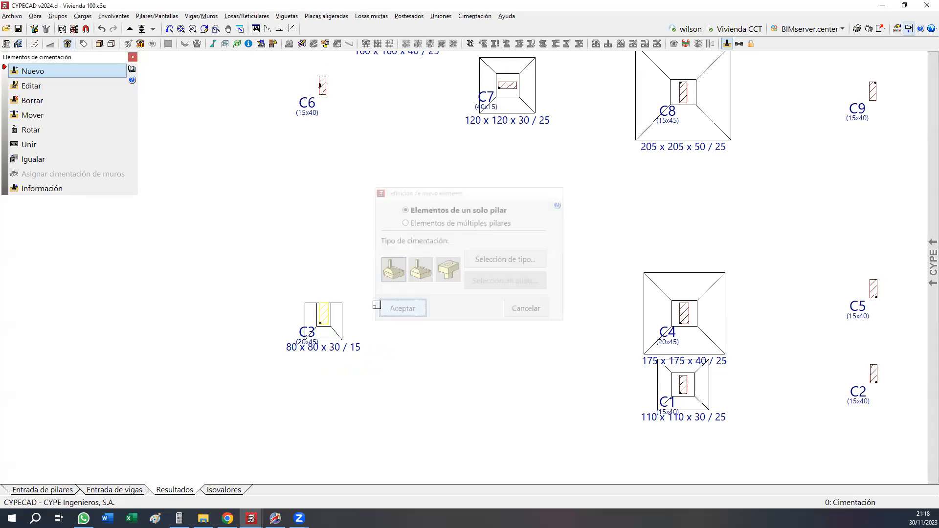
left_click(355, 313)
left_click(351, 86)
- Place 50 x 100 x 30 / 15 eccentric footings at boundary columns C2, C5, C9 and C11, extending toward the inside of the building
middle_click_drag(558, 251, 230, 218)
scroll(230, 218, "down", 1)
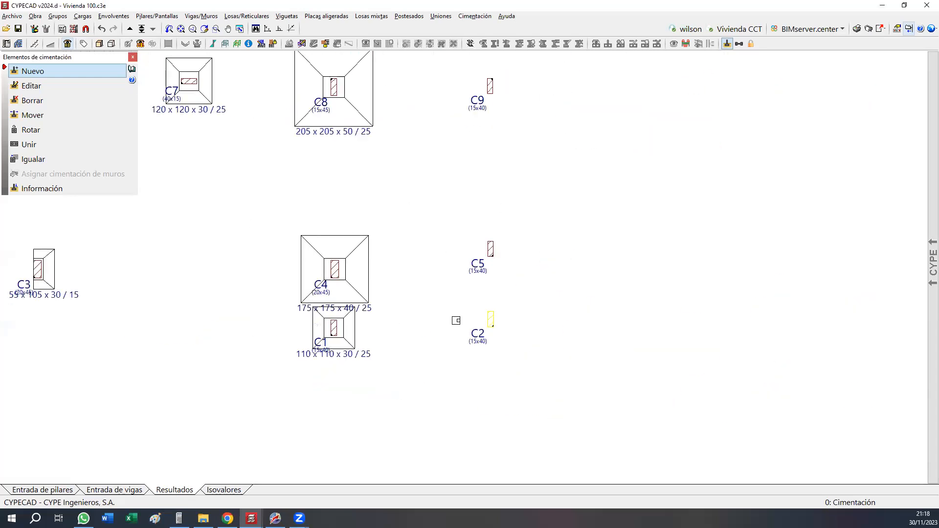
left_click(456, 321)
left_click(457, 245)
left_click(464, 89)
middle_click_drag(463, 92, 405, 370)
left_click(404, 249)
left_click(406, 246)
- Place inward-facing eccentric footings of 50 x 100 x 30 / 15 at columns C18 and C22
middle_click_drag(403, 105, 397, 330)
left_click(398, 265)
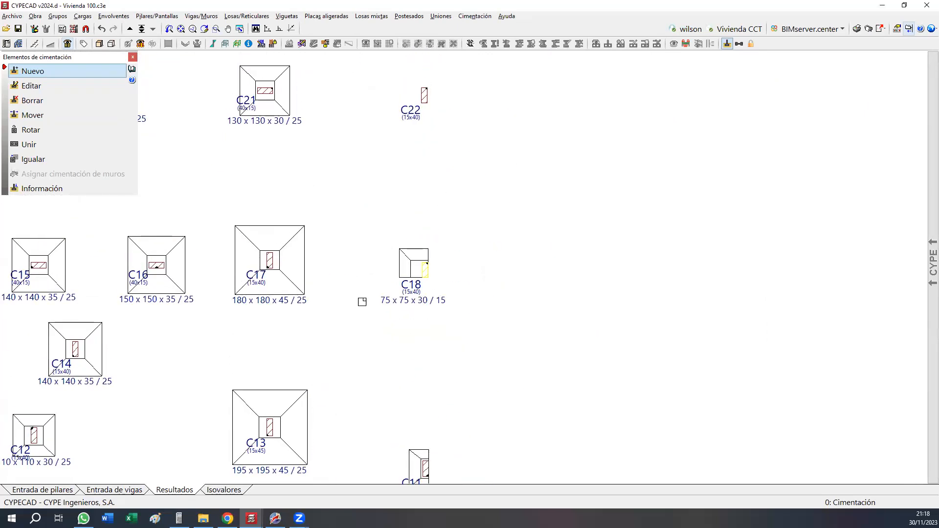
left_click(400, 271)
middle_click_drag(357, 148, 344, 360)
left_click(385, 277)
scroll(384, 277, "down", 5)
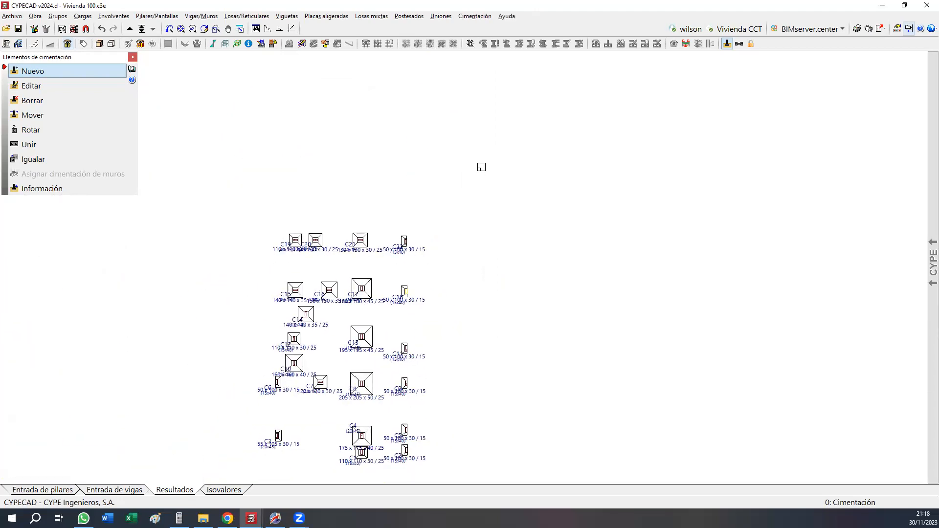
- Save the Vivienda 100 project and open the 3D view of the foundation
scroll(411, 288, "up", 2)
left_click(19, 29)
left_click(99, 44)
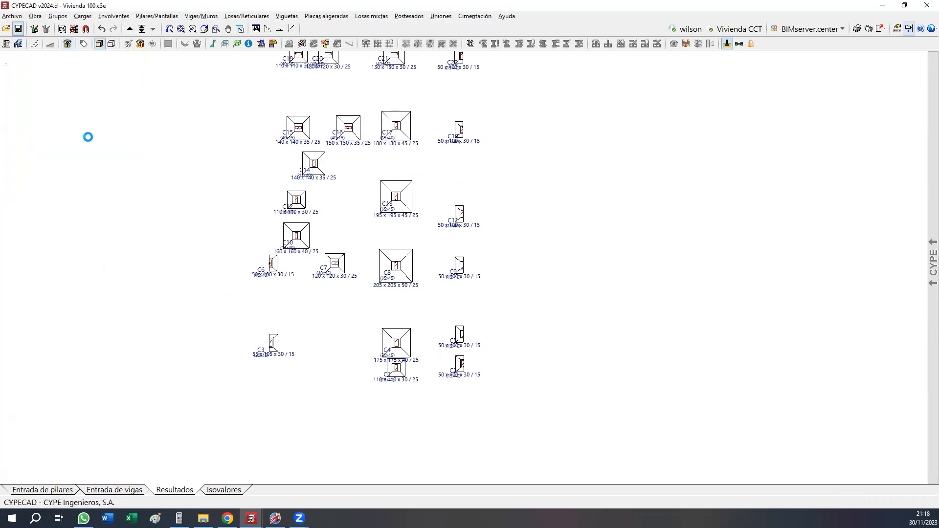
- Examine the pyramidal footings and their alignment under the interior and boundary columns in the 3D view, and close that view
left_click_drag(438, 290, 585, 264)
scroll(550, 374, "up", 2)
scroll(446, 310, "up", 3)
left_click_drag(440, 324, 584, 307)
middle_click_drag(585, 306, 395, 309)
scroll(297, 286, "up", 2)
left_click_drag(395, 309, 438, 354)
scroll(424, 341, "down", 4)
scroll(423, 340, "up", 2)
middle_click_drag(424, 341, 451, 59)
scroll(424, 344, "up", 2)
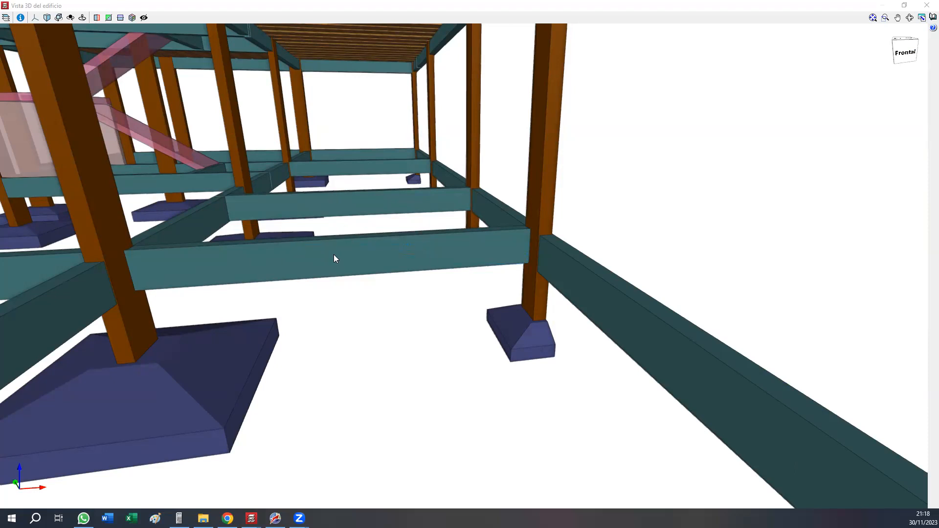
left_click(926, 4)
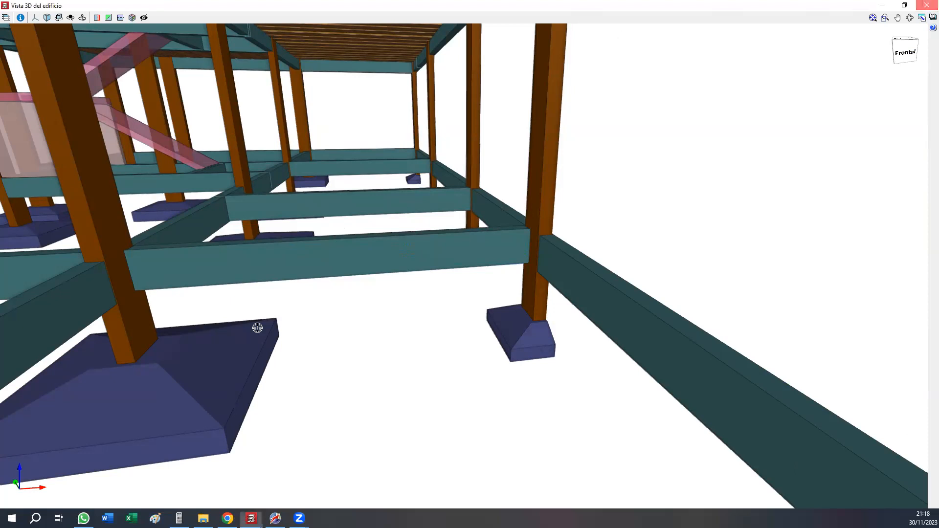
- Switch to the Casa G22 project and display its Planta Baja level to inspect the beam layout around the rear rooms
left_click(251, 518)
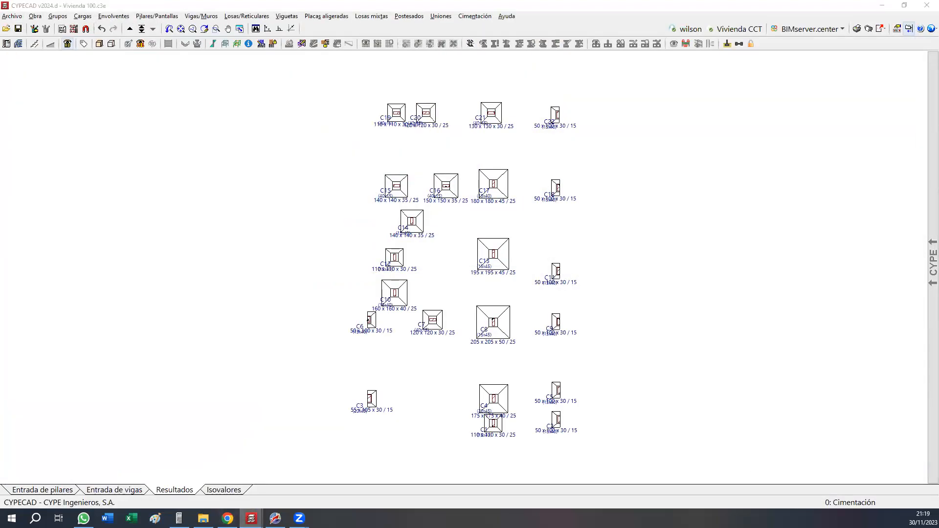
left_click(294, 484)
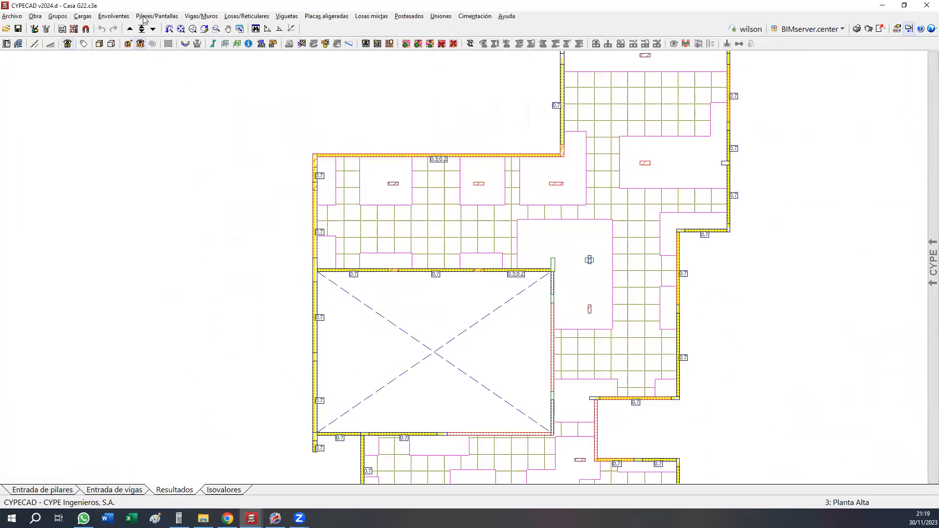
left_click(153, 28)
left_click(154, 29)
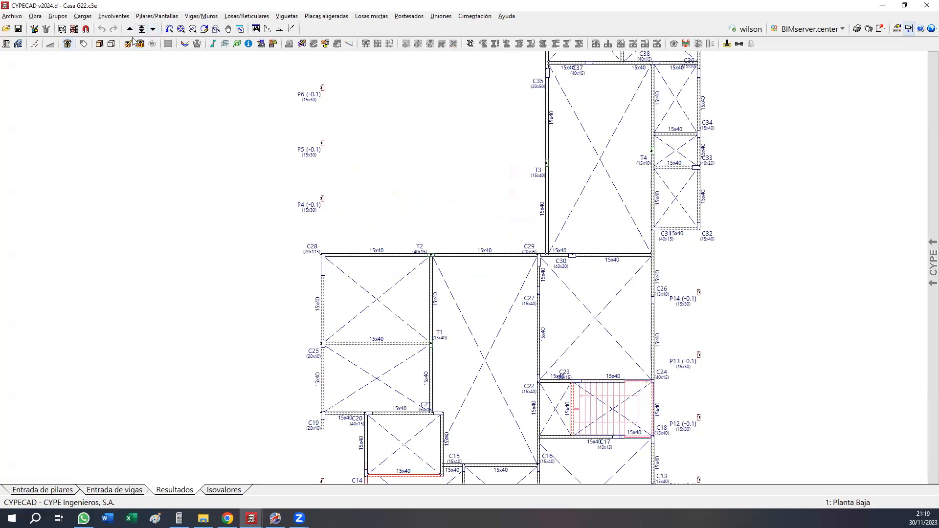
middle_click_drag(234, 244, 195, 157)
scroll(195, 157, "down", 2)
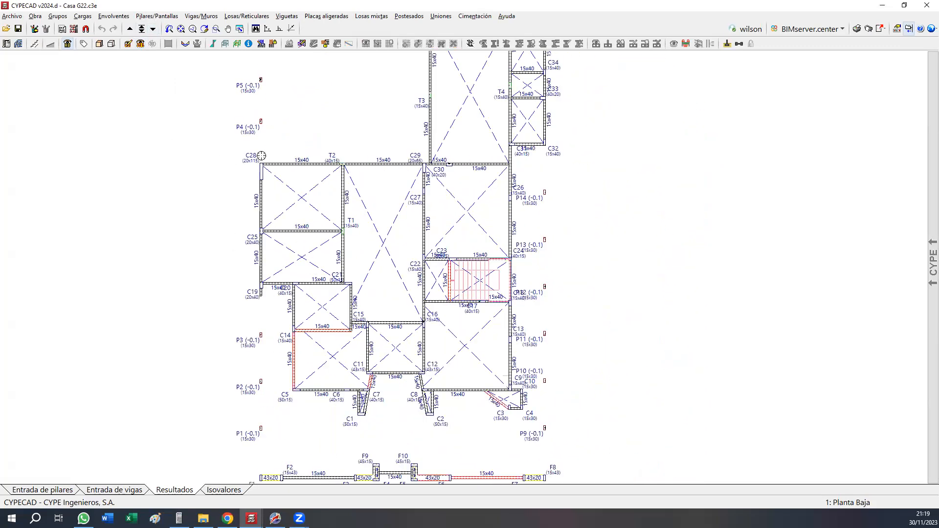
middle_click_drag(405, 166, 428, 317)
scroll(424, 194, "up", 1)
scroll(440, 268, "up", 1)
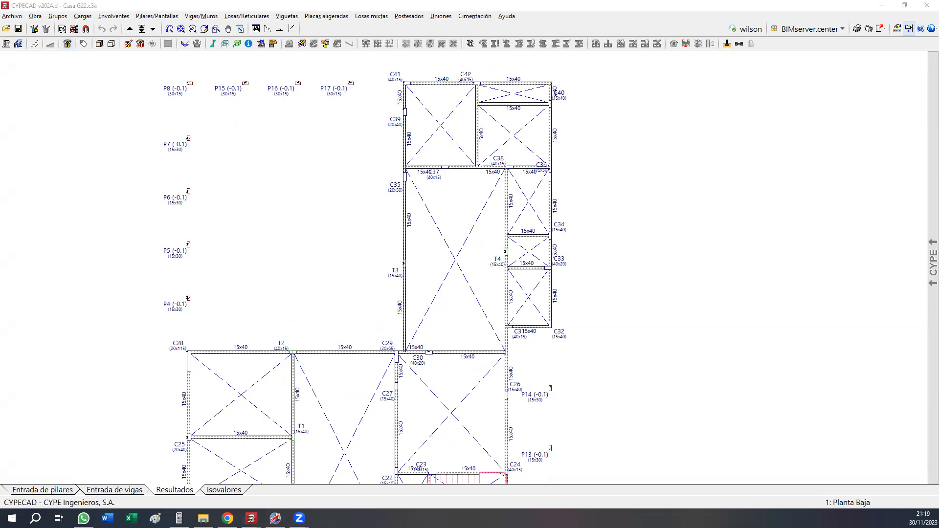
- Mark the rear cross beams and the boundary columns C40, C36, C34, C33 and C32 with red annotation rectangles
left_click(477, 164)
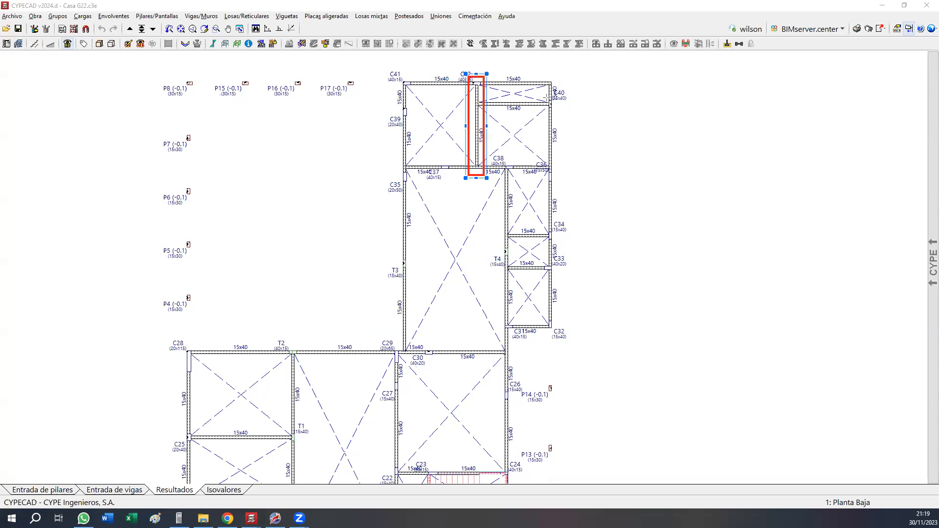
left_click(548, 103)
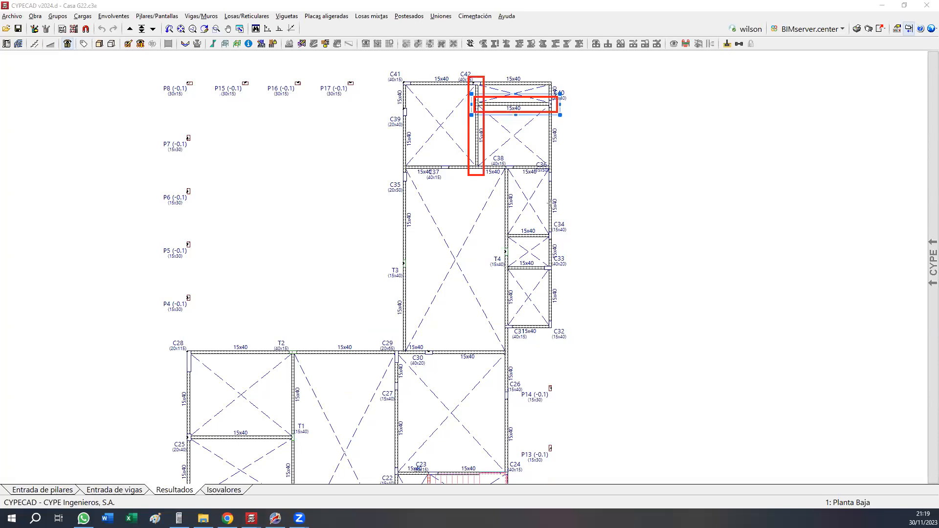
left_click(553, 182)
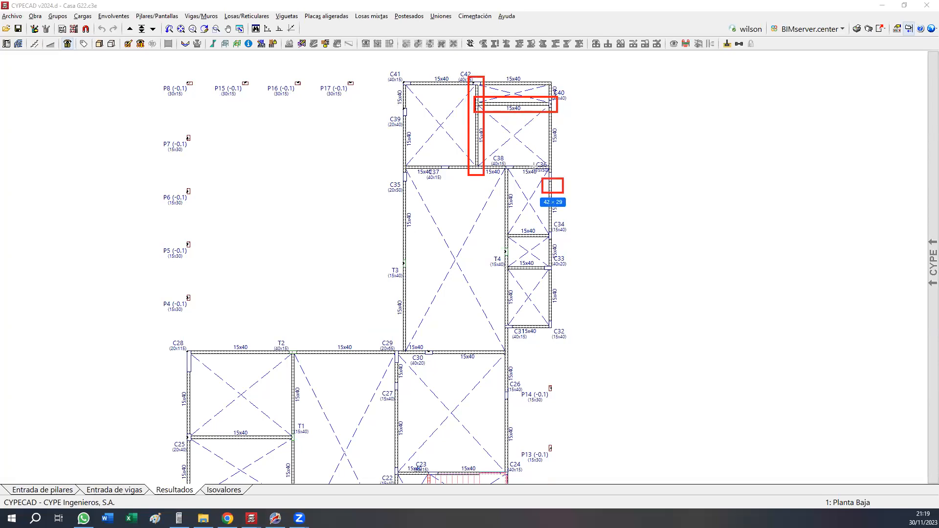
left_click(528, 235)
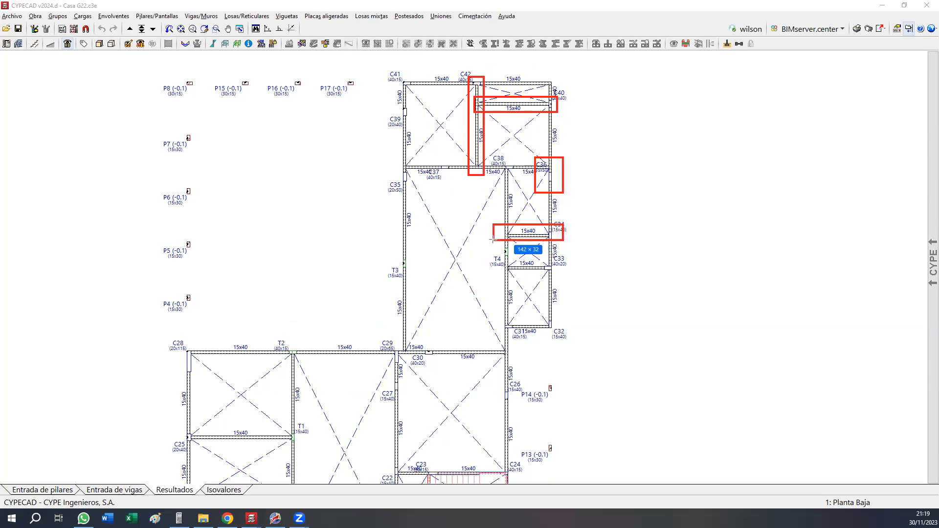
left_click(538, 269)
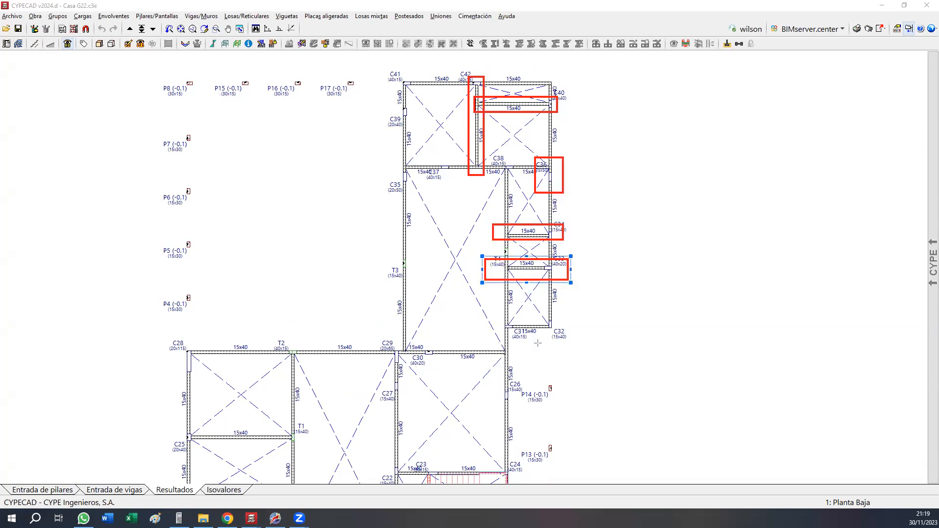
left_click(518, 325)
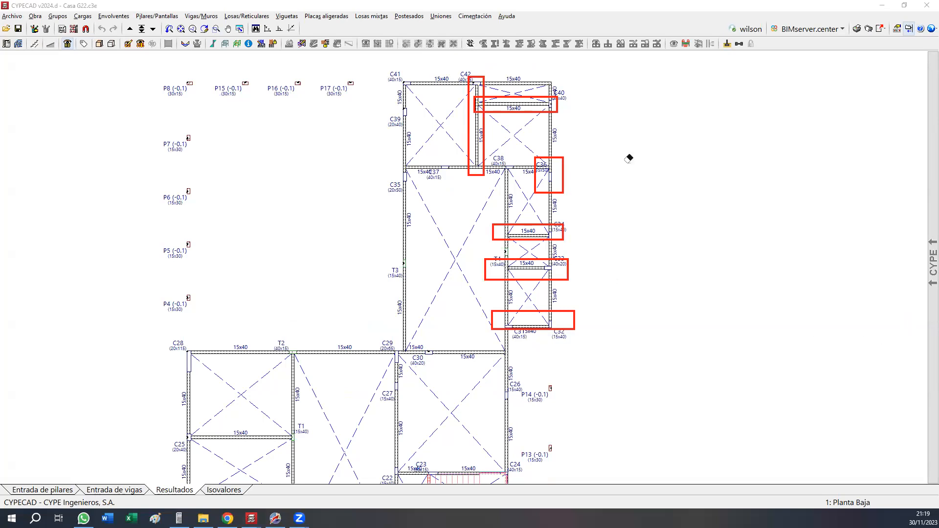
- Sketch an eccentric footing over column C40 with annotations: shaded column, pedestal outline, inward-extending base and two sloping edges
scroll(552, 86, "up", 3)
scroll(552, 87, "up", 5)
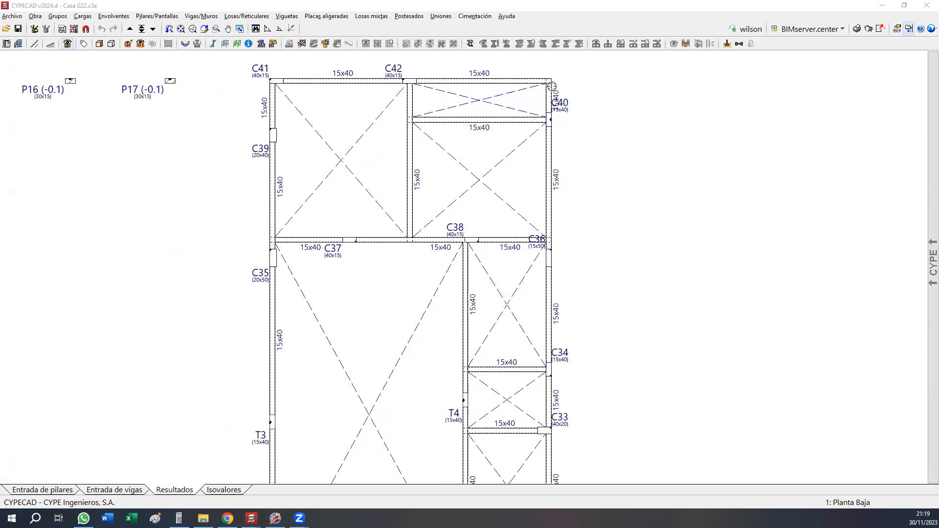
middle_click_drag(468, 191, 482, 232)
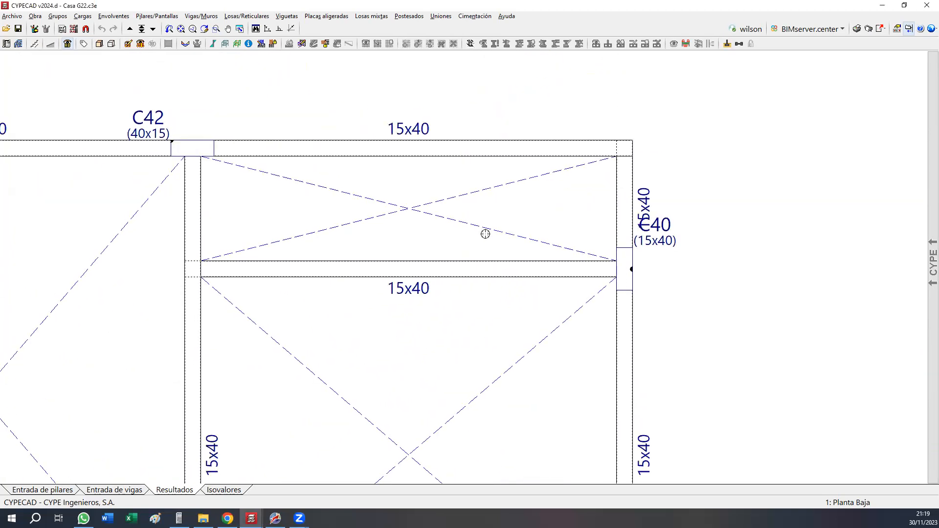
scroll(483, 232, "up", 1)
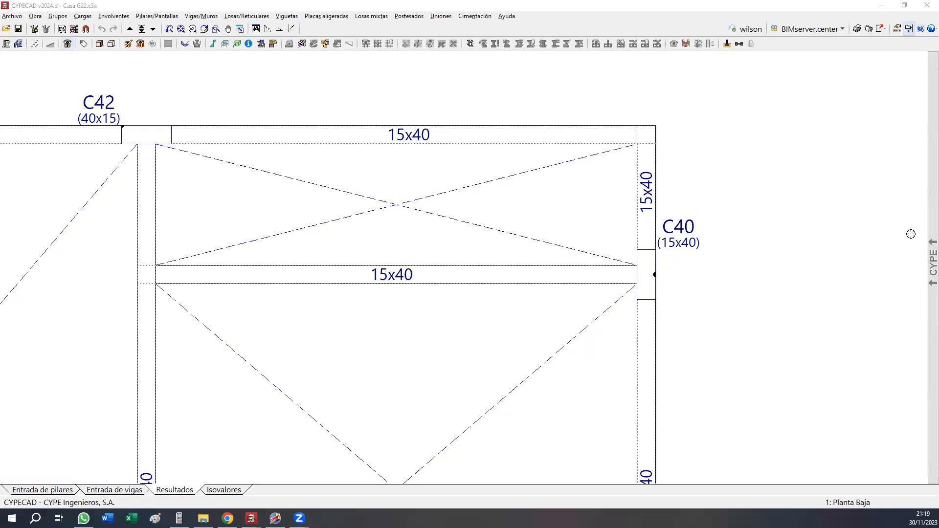
left_click_drag(637, 250, 656, 302)
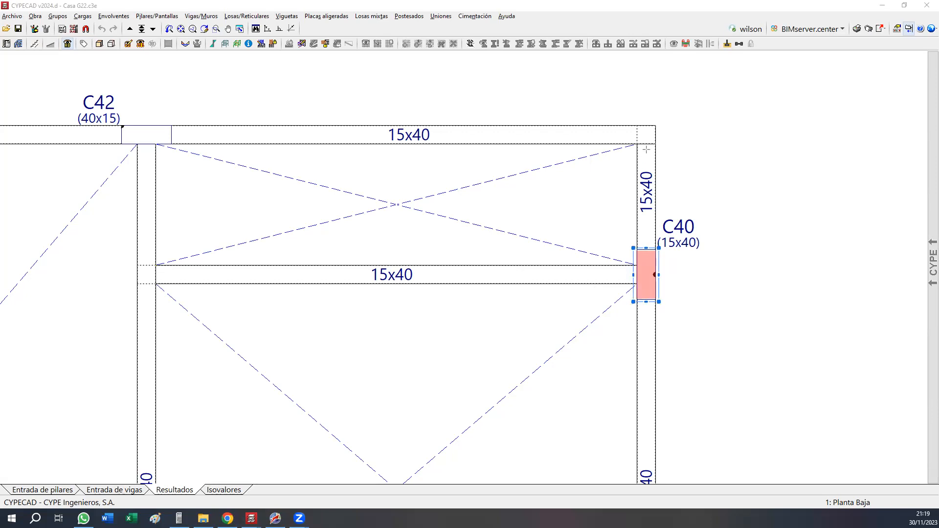
left_click(912, 241)
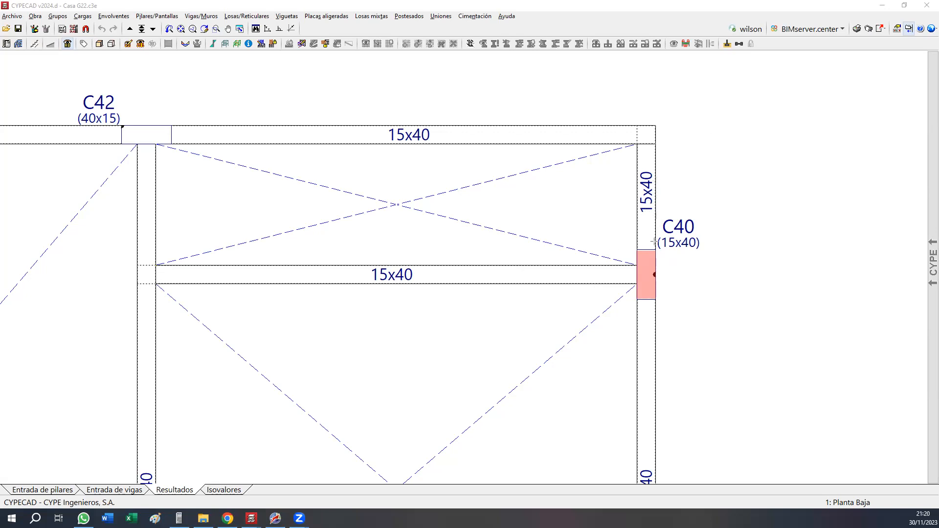
left_click_drag(654, 242, 629, 307)
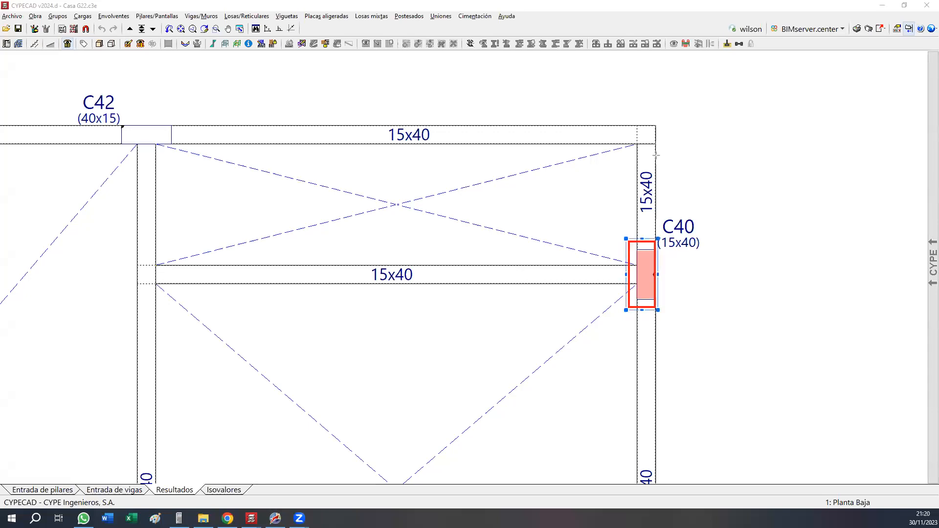
left_click_drag(656, 160, 555, 392)
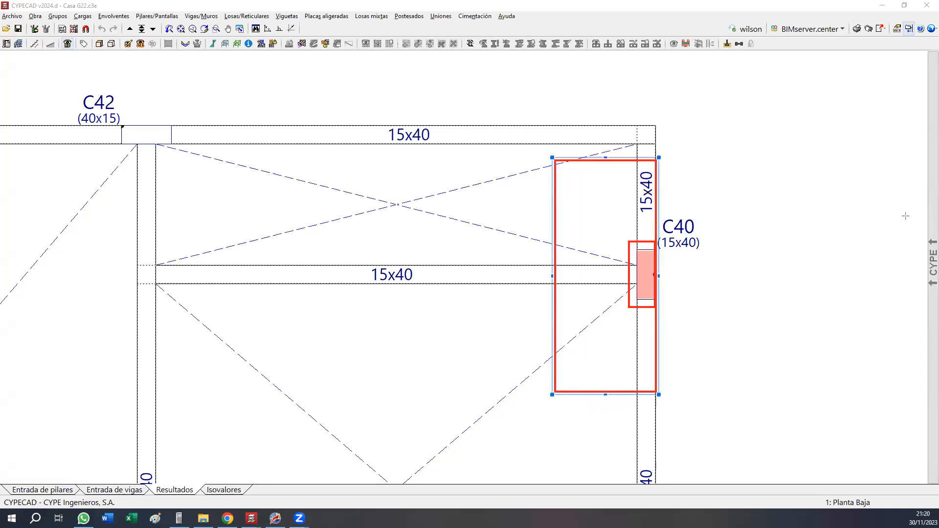
left_click(906, 216)
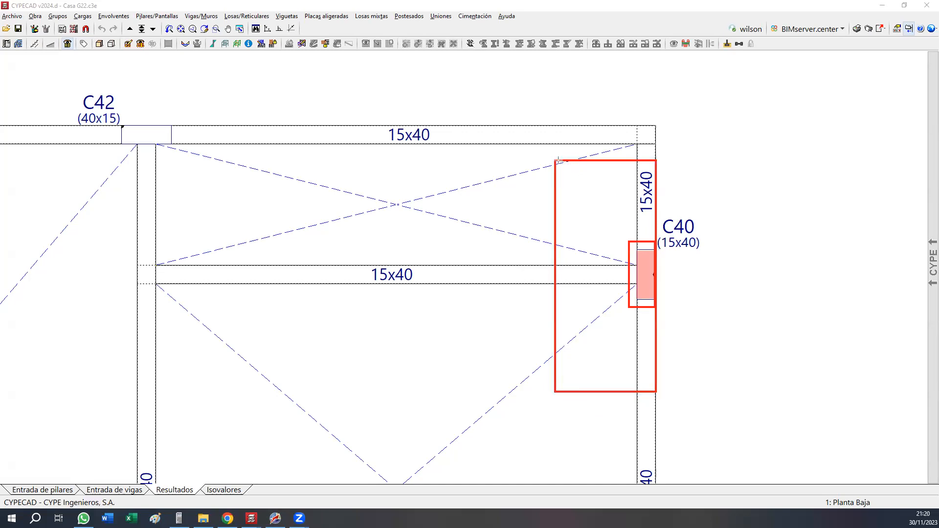
left_click_drag(555, 160, 632, 244)
left_click_drag(630, 307, 555, 392)
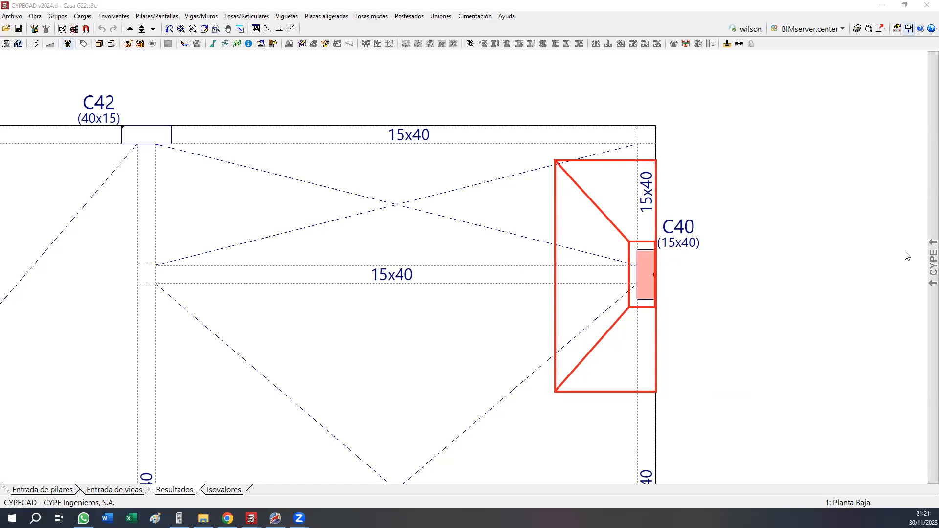
- Switch to VectorWorks, close the Columnas.mcd drawing and decline the autosave of Encadenados 30-11-2023.mcd
scroll(591, 182, "down", 5)
middle_click_drag(537, 302, 646, 83)
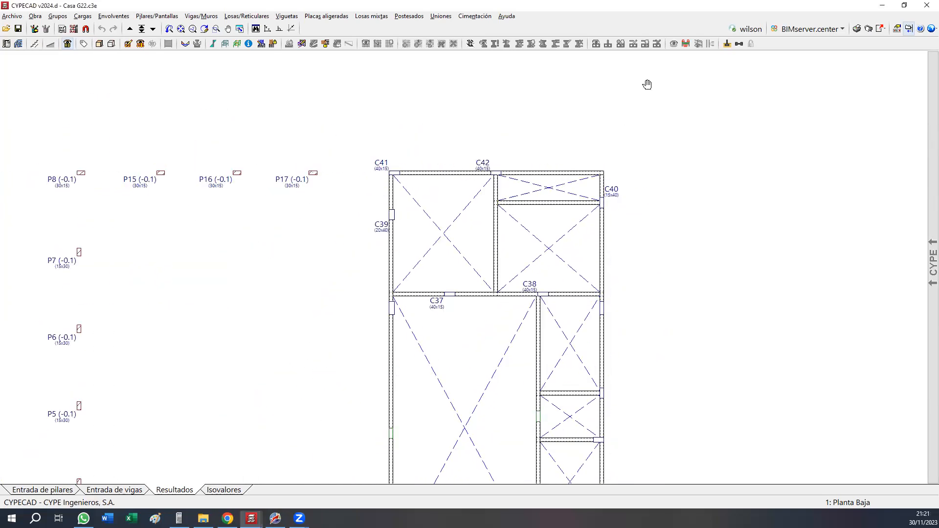
middle_click_drag(577, 346, 589, 208)
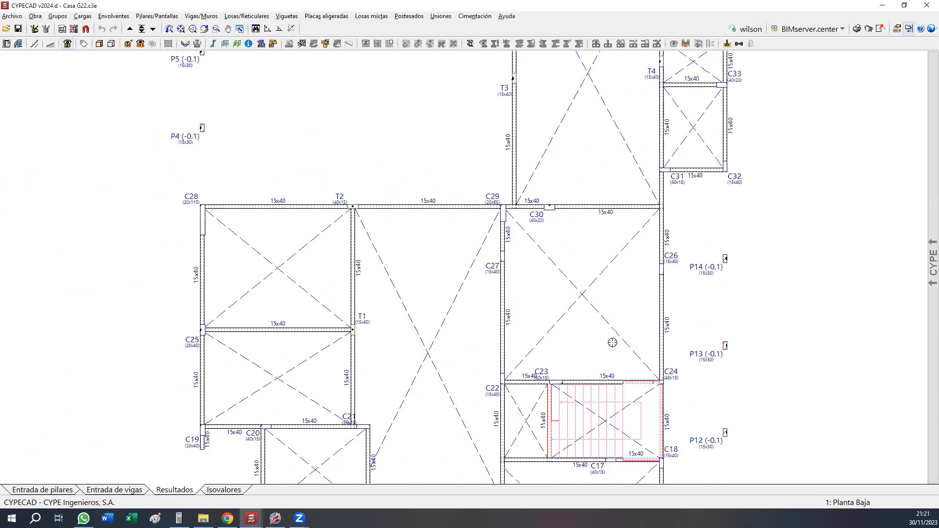
left_click(275, 519)
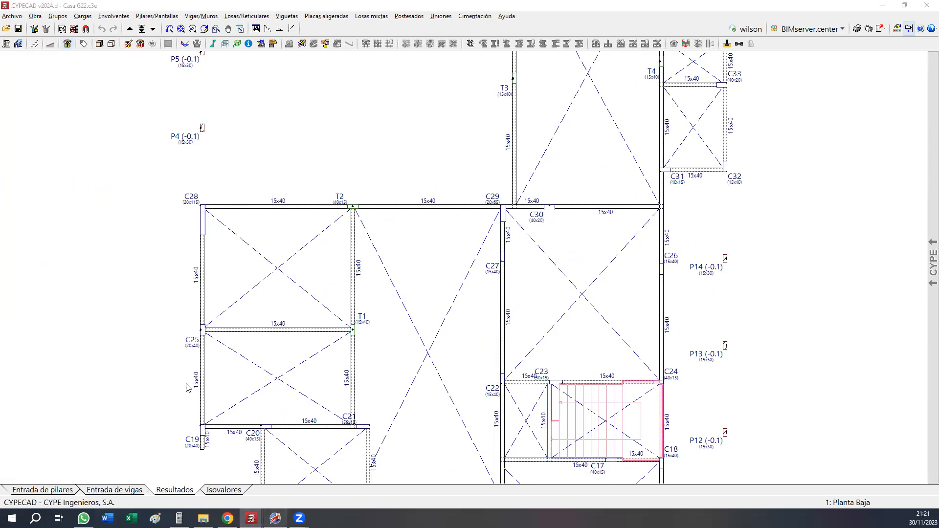
scroll(563, 323, "down", 5)
left_click(544, 262)
left_click(544, 264)
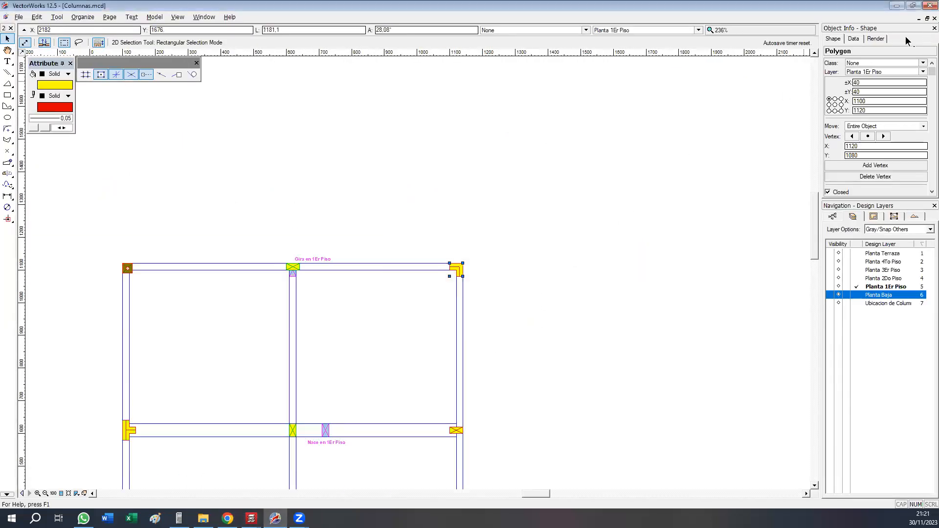
left_click(934, 19)
left_click(497, 272)
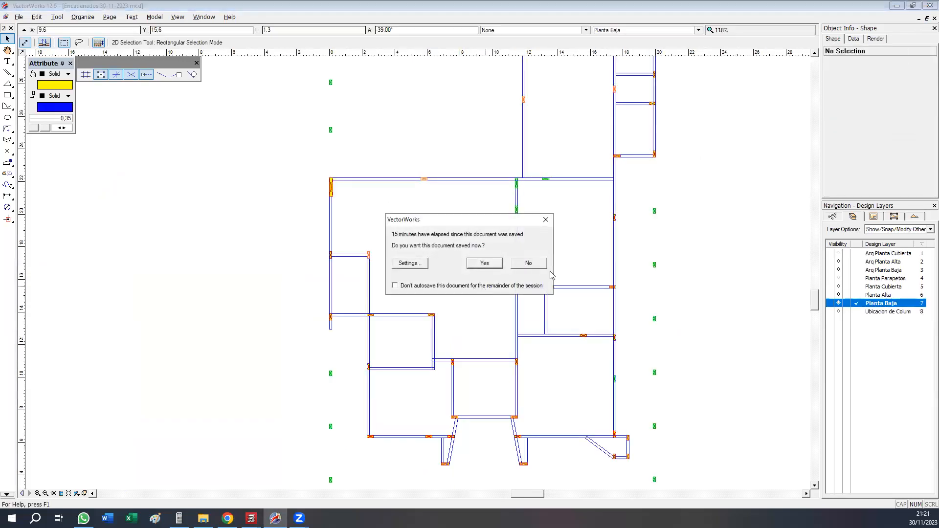
left_click(533, 264)
- Make the Ubicacion de Columnas layer active in Encadenados 30-11-2023.mcd and clear the object selection
middle_click_drag(540, 309, 528, 305)
key("ctrl+Down")
scroll(393, 370, "down", 2)
scroll(413, 385, "up", 2)
scroll(412, 383, "down", 1)
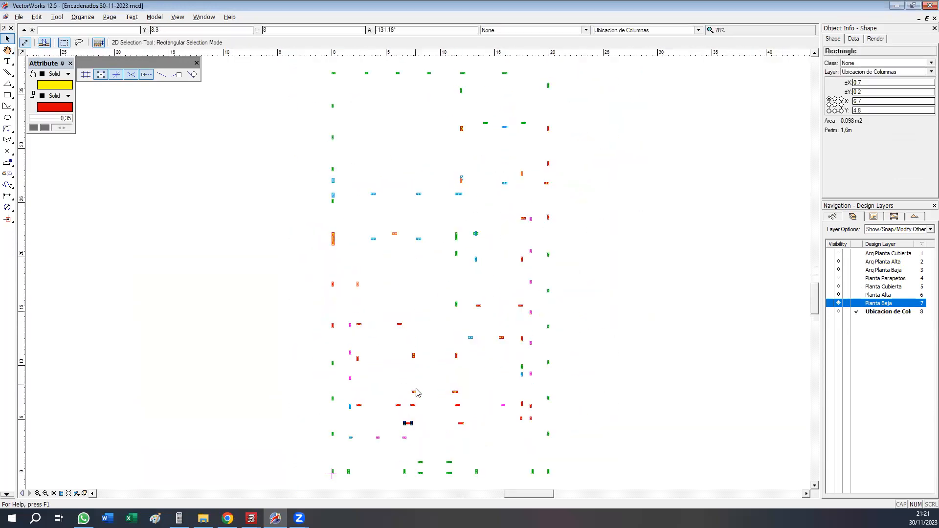
left_click(409, 357)
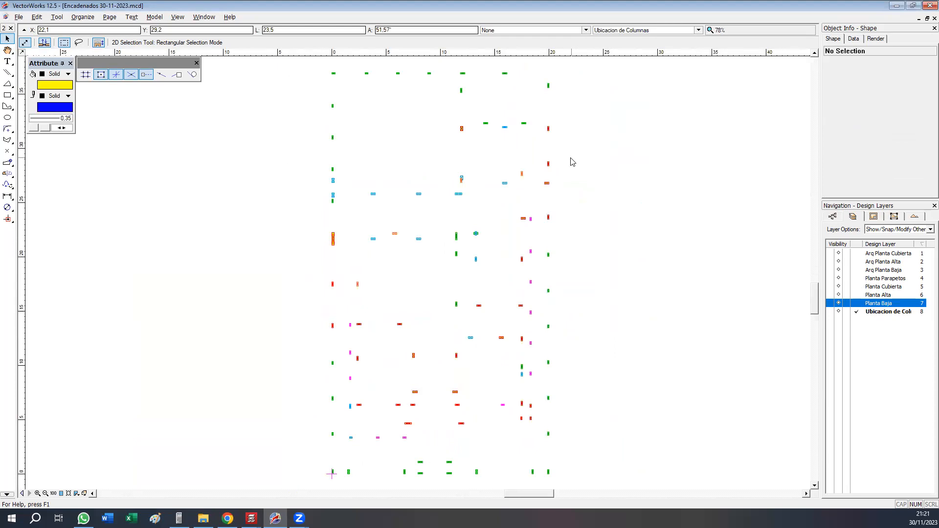
- Examine the column positions along the side boundaries, the rear and the front fence line of the plan
scroll(541, 282, "up", 2)
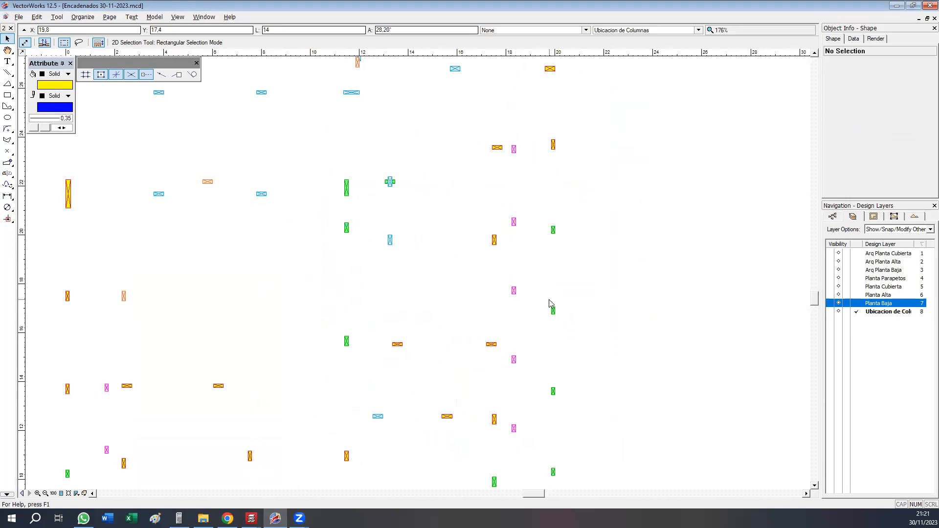
scroll(549, 303, "down", 1)
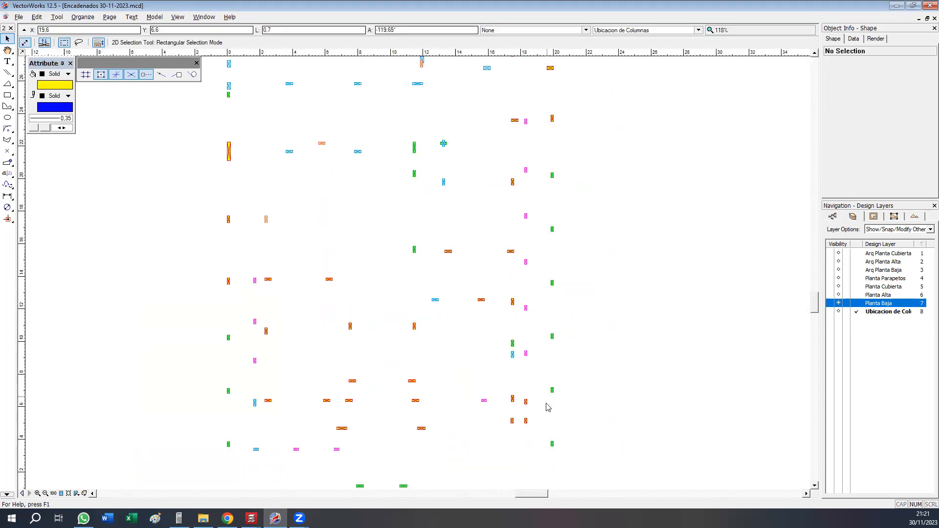
middle_click_drag(268, 171, 264, 414)
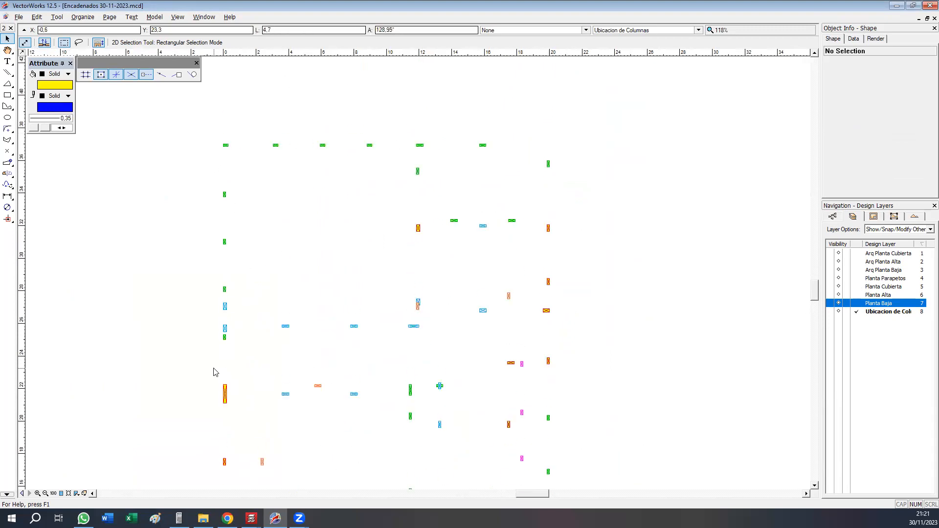
middle_click_drag(220, 356, 256, 215)
middle_click_drag(237, 456, 232, 347)
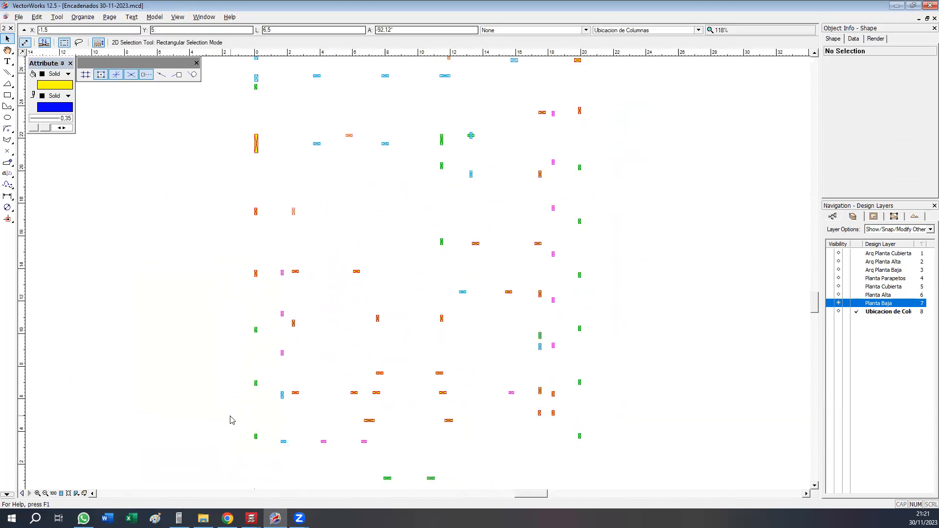
scroll(327, 373, "up", 2)
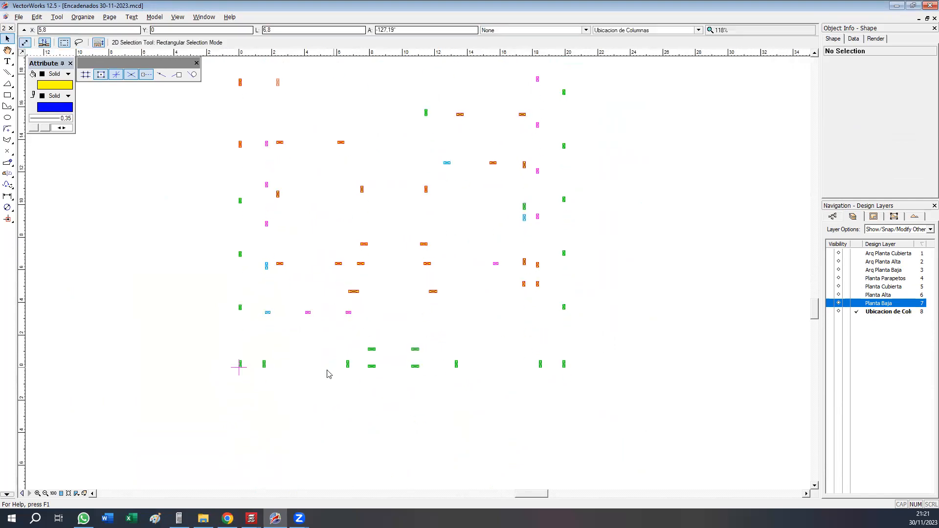
middle_click_drag(634, 372, 509, 380)
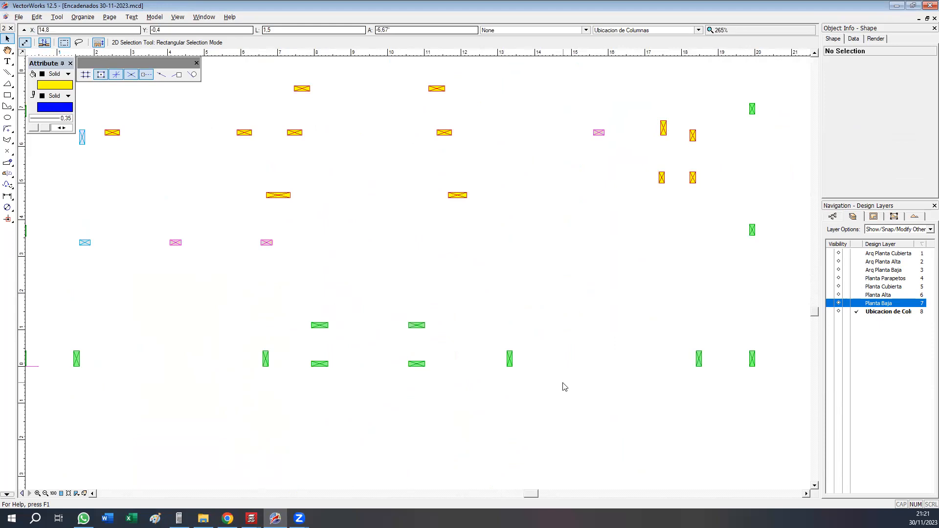
- Review the column plan against the layers from Planta Baja up to Arq Planta Cubierta, and return to Arq Planta Baja
scroll(364, 366, "down", 2)
middle_click_drag(377, 254, 387, 421)
mouse_move(418, 201)
middle_mouse_down()
mouse_move(429, 326)
mouse_move(437, 269)
middle_mouse_up()
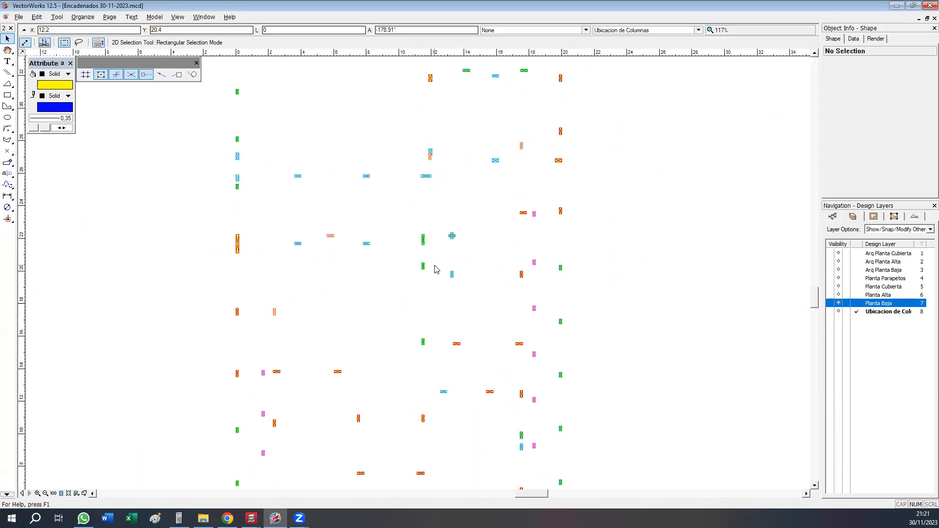
middle_click_drag(466, 326, 521, 236)
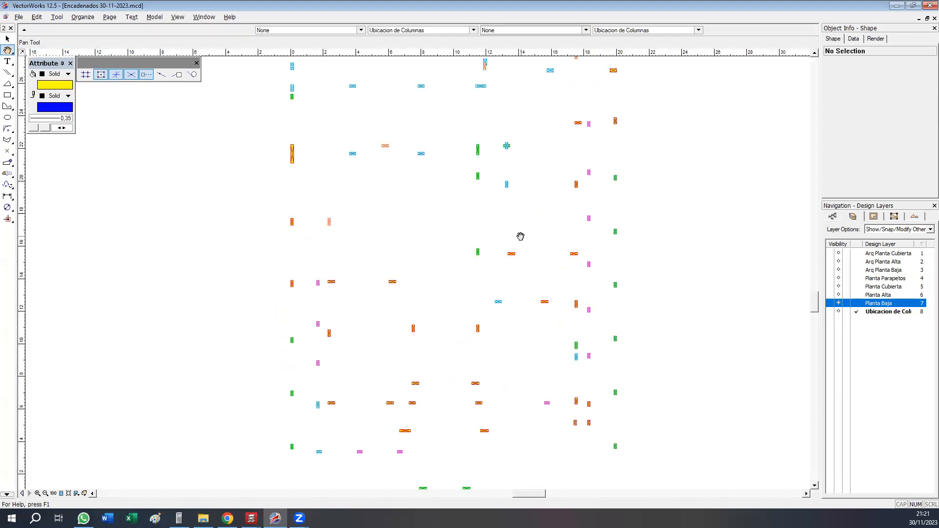
key("ctrl+Up")
mouse_move(535, 204)
middle_mouse_down()
mouse_move(531, 280)
mouse_move(519, 230)
middle_mouse_up()
key("ctrl+Up")
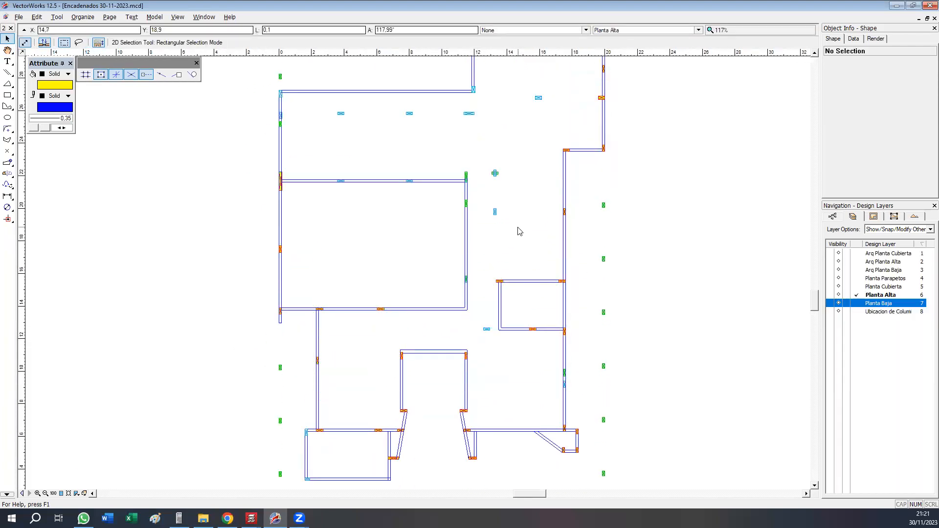
key("ctrl+Up")
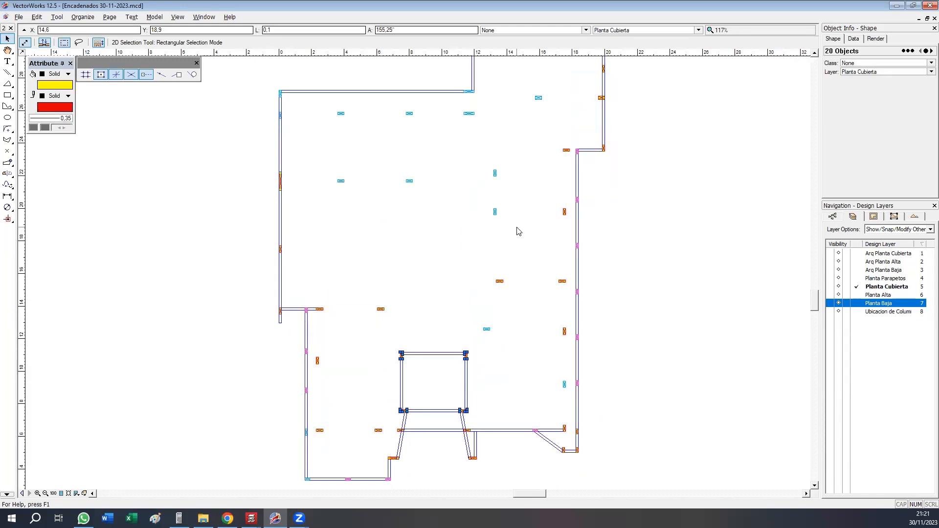
key("ctrl+Up")
key("ctrl+Up")
key("ctrl+Down")
key("ctrl+Up")
key("ctrl+Up")
key("ctrl+Up")
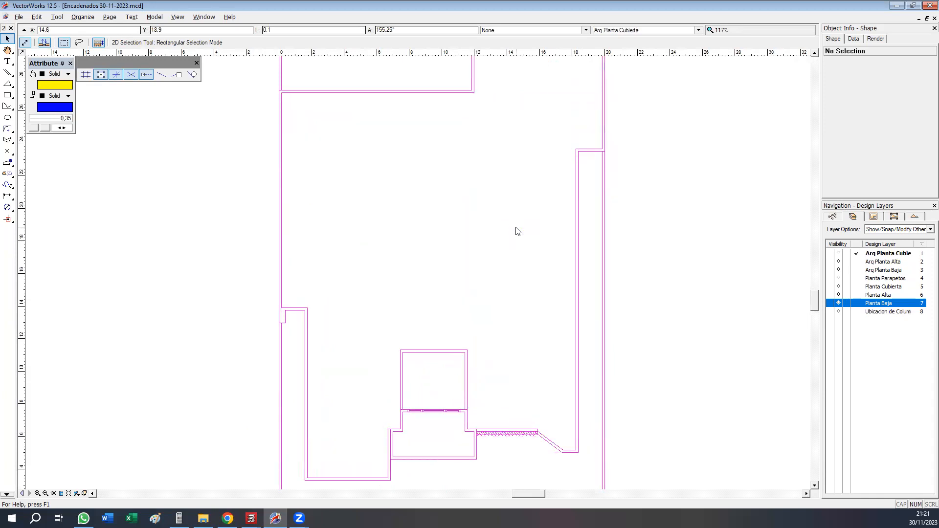
key("ctrl+Down")
key("ctrl+Down")
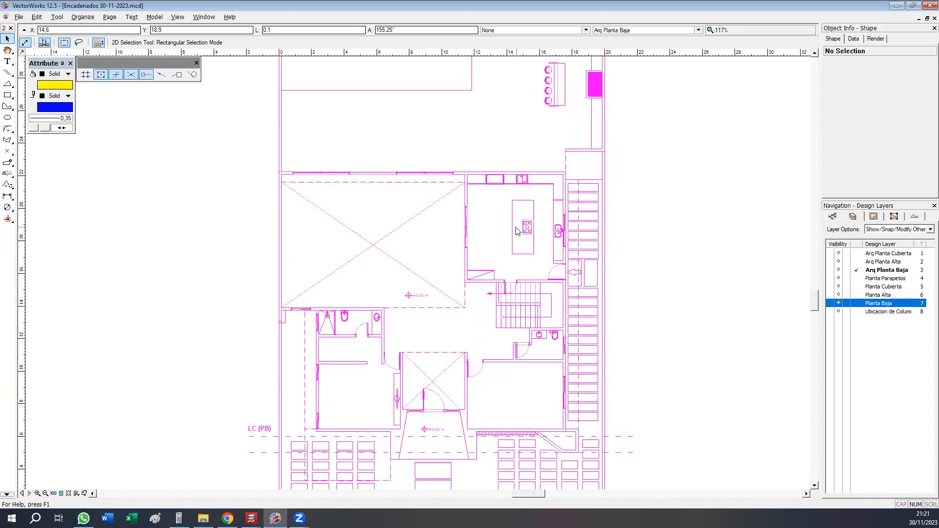
- Switch to CYPECAD, check the Casa G22 ground-floor plan and bring up the Vivienda 100 foundation plan
left_click(251, 518)
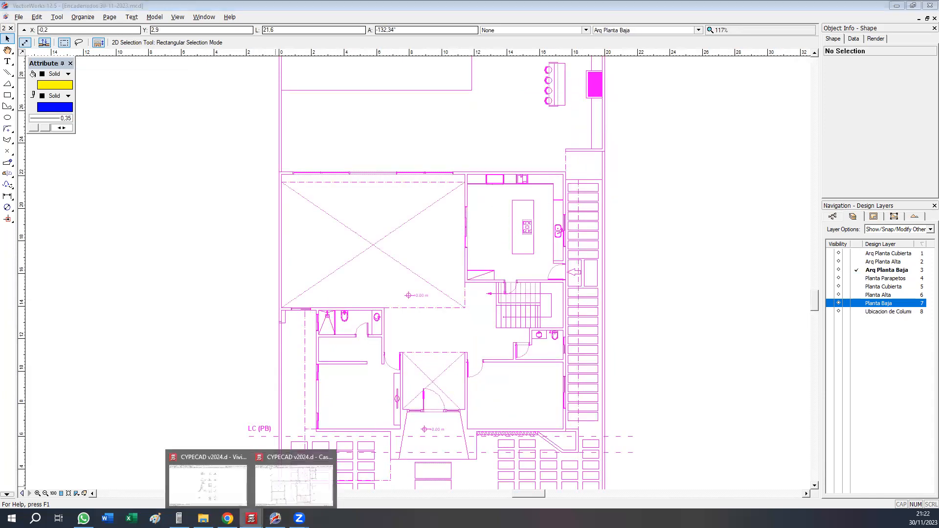
left_click(282, 488)
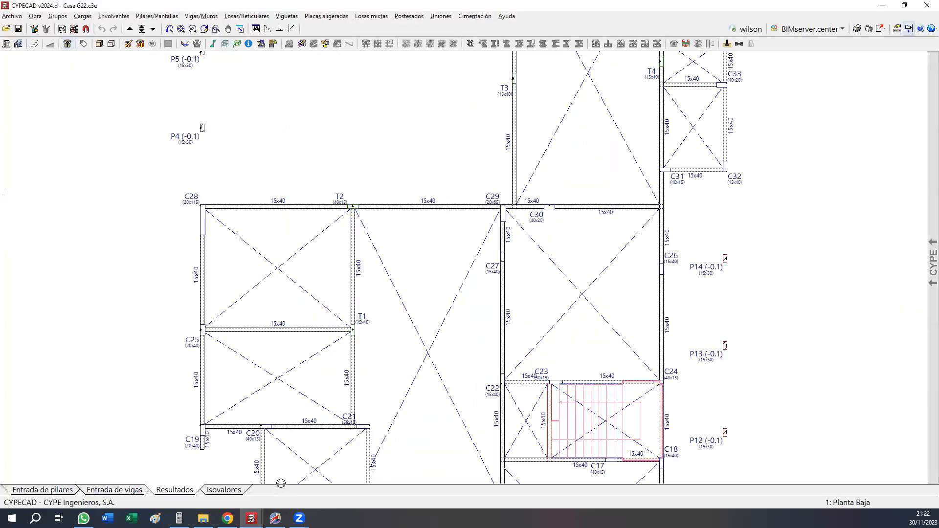
left_click(251, 519)
left_click(208, 484)
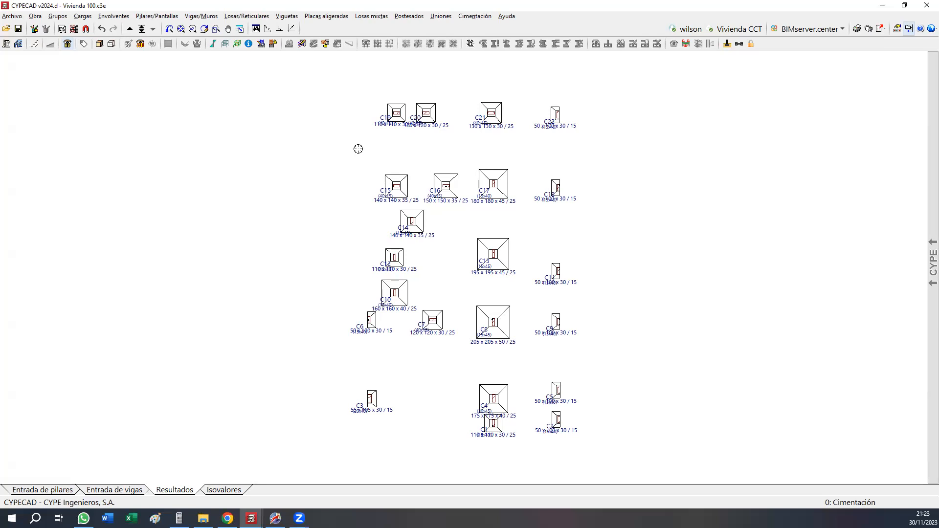
- Size the foundation elements of Vivienda 100 with Dimensionamiento iterativo and close the Incidencias report
middle_click_drag(551, 226, 526, 206)
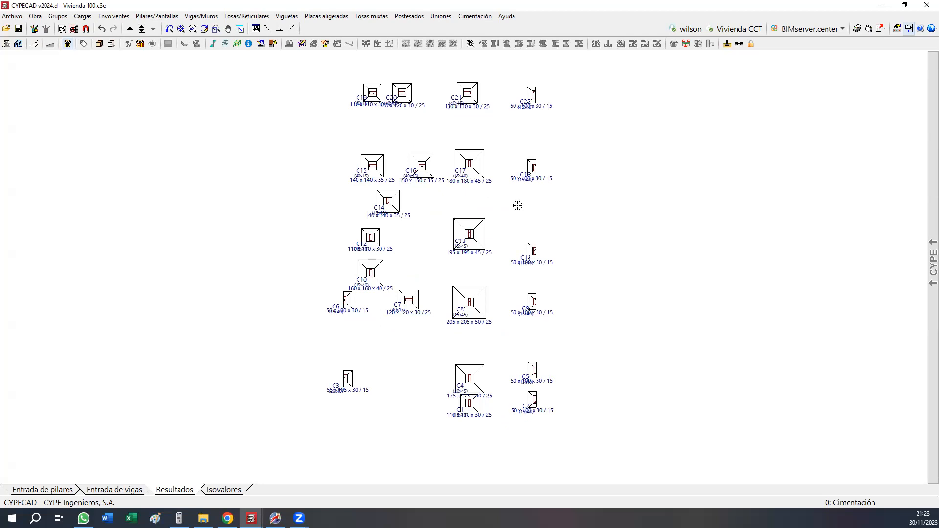
middle_click_drag(517, 205, 541, 205)
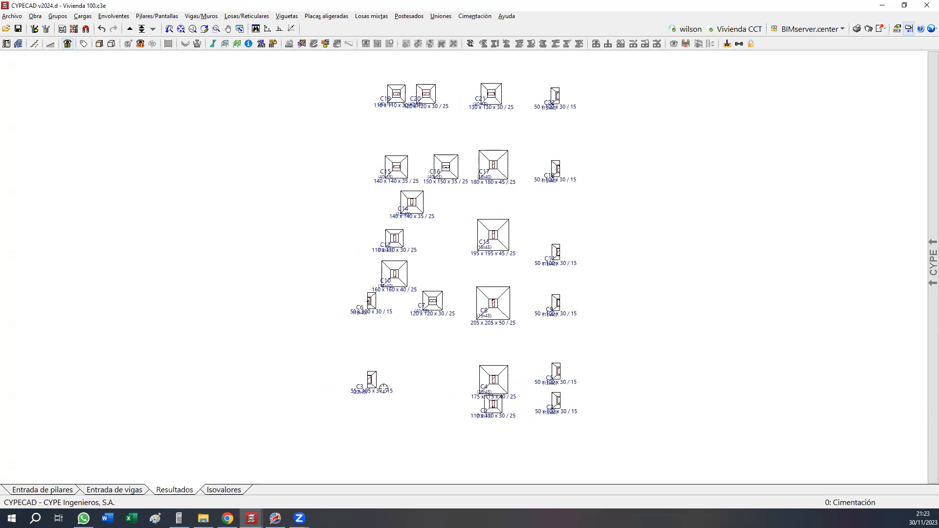
middle_click_drag(532, 179, 545, 184)
scroll(544, 184, "up", 1)
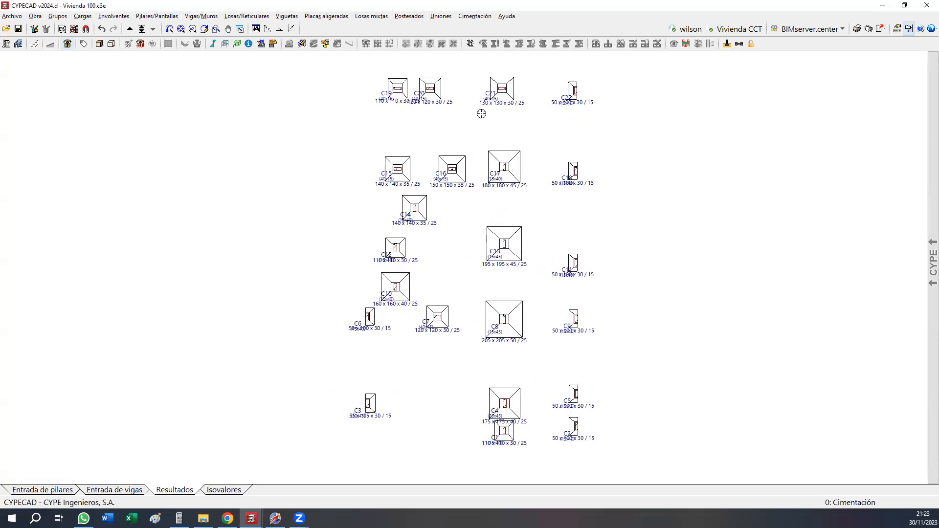
left_click(465, 18)
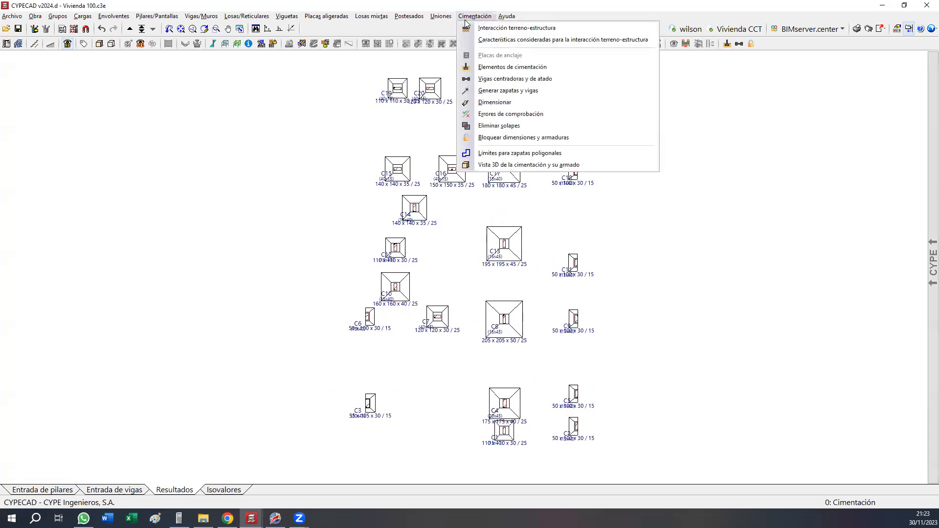
left_click(498, 102)
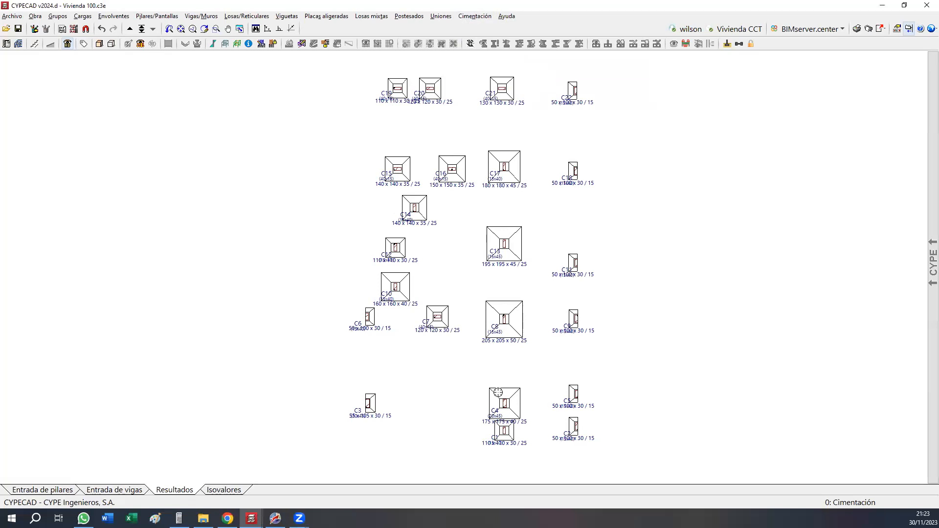
left_click(473, 15)
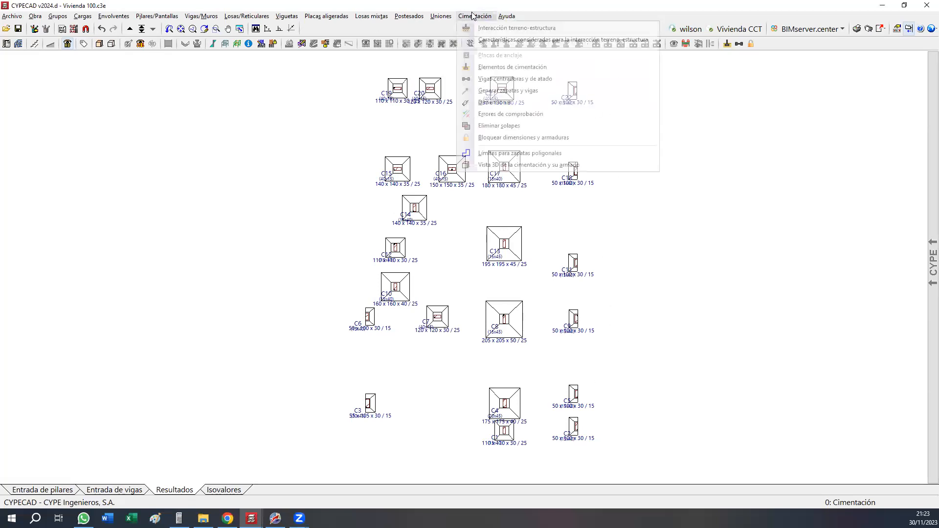
left_click(499, 103)
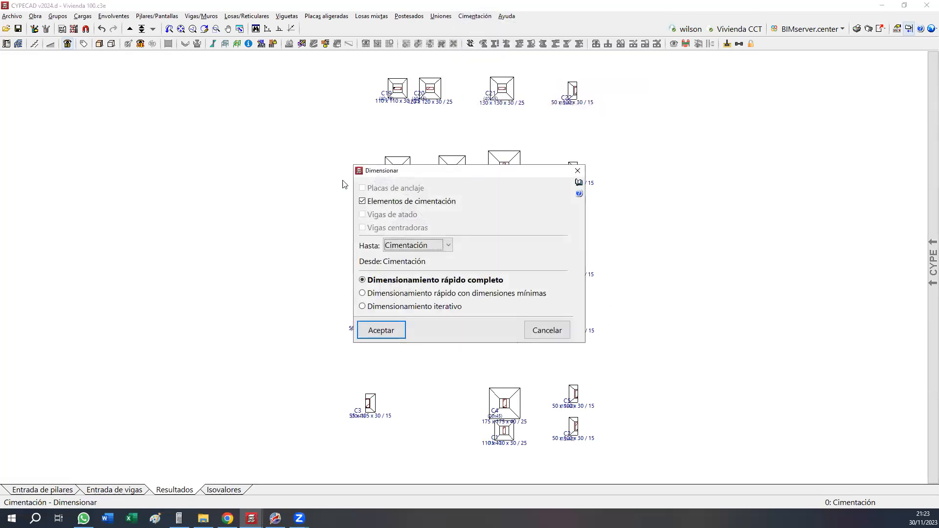
left_click(402, 307)
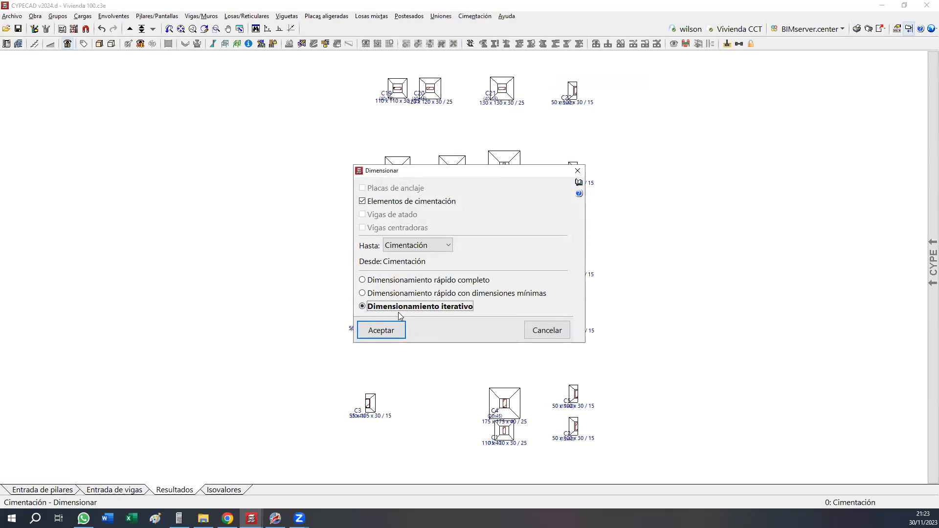
left_click(385, 332)
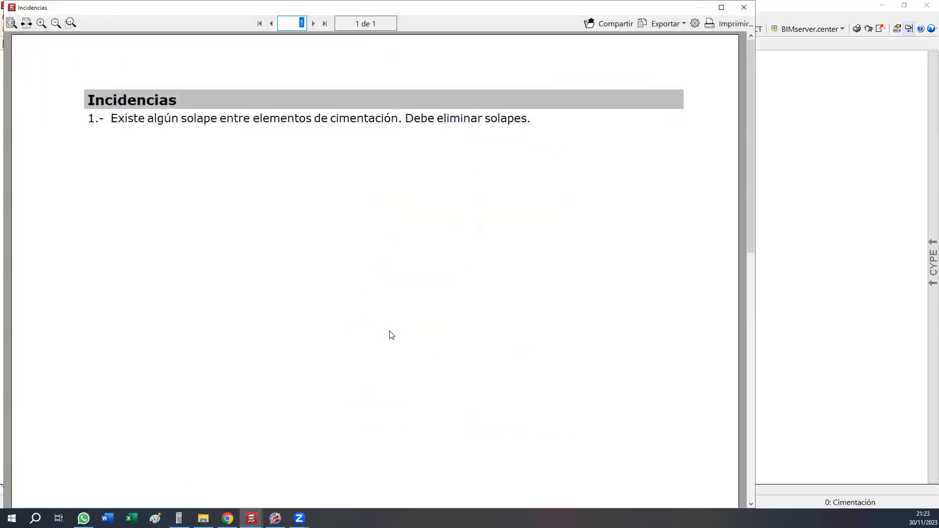
left_click(746, 8)
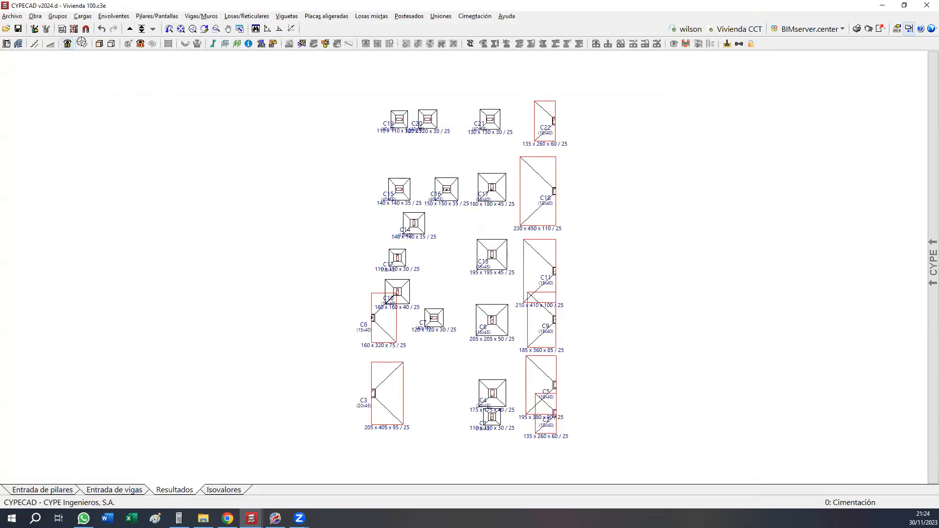
- Open the 3D view of the building and examine the eccentric footings along the side boundary from below the ground beams
left_click(100, 43)
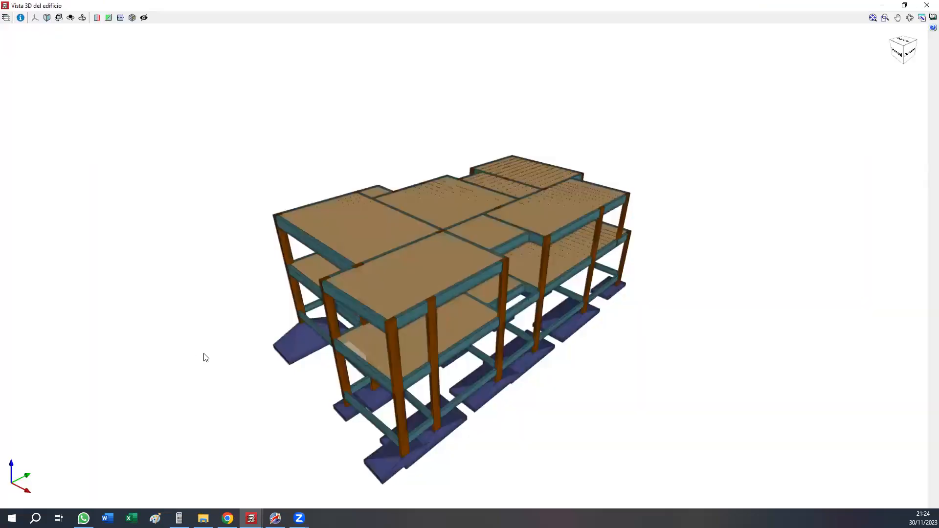
left_click_drag(375, 350, 508, 378)
scroll(509, 379, "up", 5)
left_click_drag(402, 367, 509, 355)
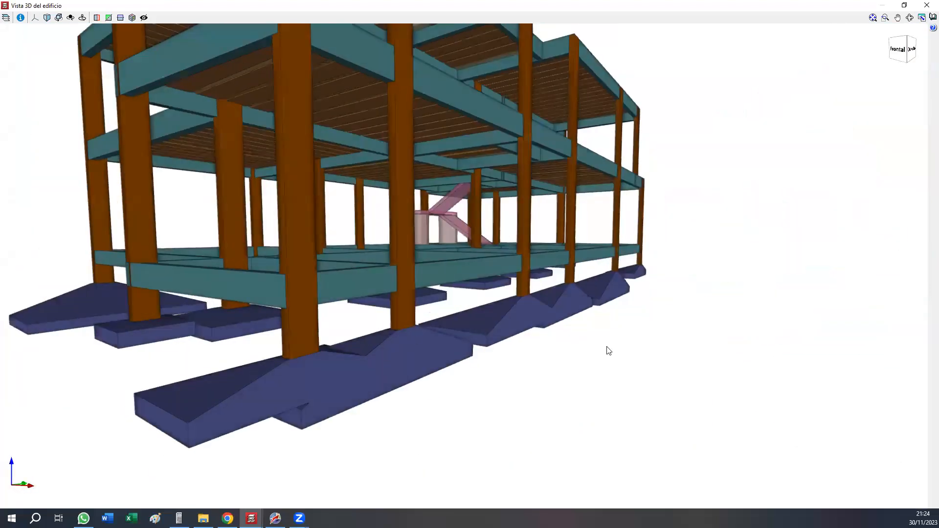
- Mark red downward arrows beneath two of the boundary columns on their footings, and clear the annotations
left_click(866, 264)
left_click_drag(414, 327, 414, 385)
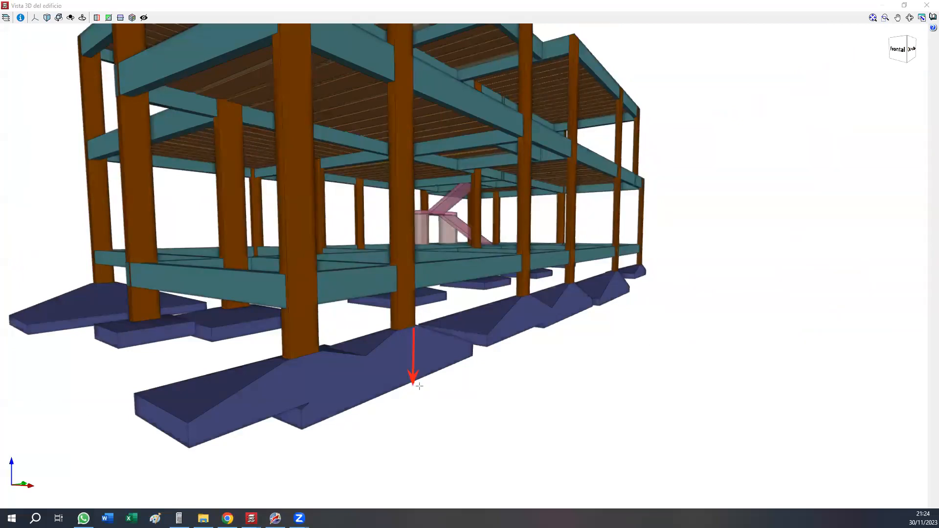
left_click_drag(529, 300, 530, 331)
key("Escape")
- Annotate the front corner with opposing red arrows: one outward along the ground beam and one inward across the footing
mouse_move(524, 381)
middle_mouse_down()
mouse_move(690, 373)
mouse_move(852, 381)
middle_mouse_up()
middle_click_drag(491, 401, 583, 403, "shift")
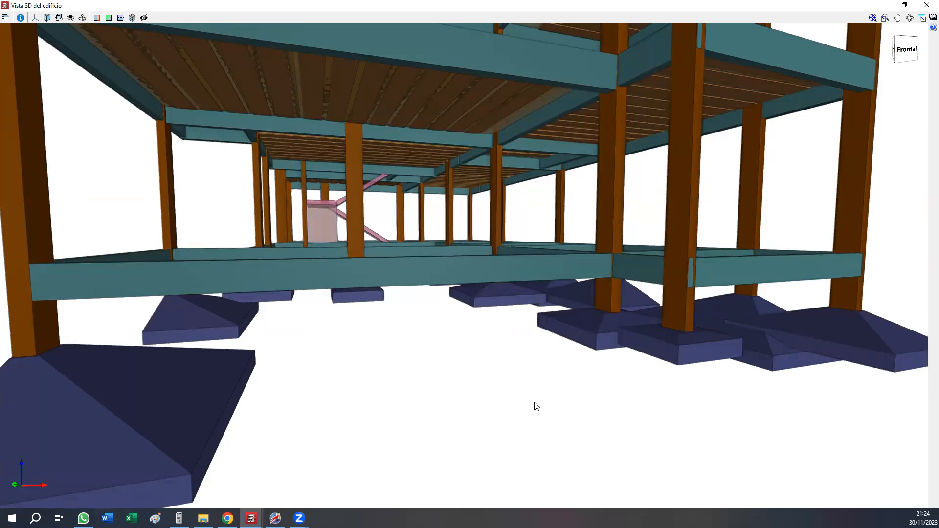
scroll(517, 403, "down", 4)
middle_click_drag(388, 400, 349, 395)
scroll(439, 406, "up", 5)
middle_click_drag(165, 321, 173, 328)
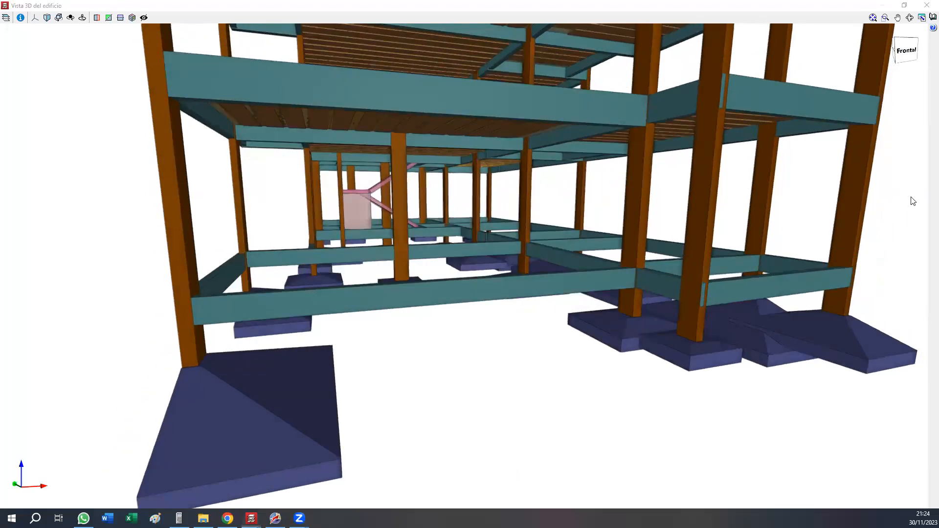
mouse_move(195, 299)
left_mouse_down()
mouse_move(519, 295)
mouse_move(612, 276)
left_mouse_up()
key("ctrl+z")
left_click_drag(311, 307, 176, 319)
left_click_drag(189, 430, 305, 413)
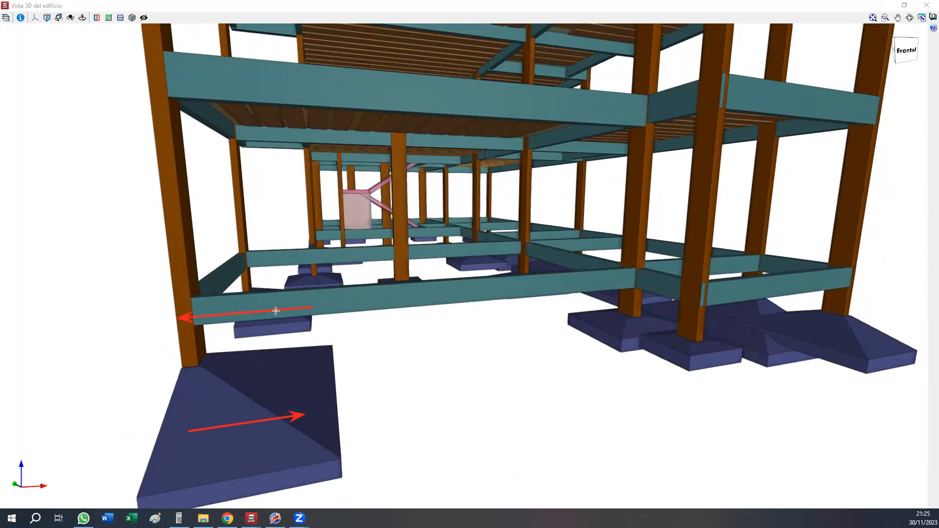
- Add a green double-headed arrow from the beam down to the footing and blue downward arrows on the corner column and footing centre
left_click_drag(191, 329, 193, 422)
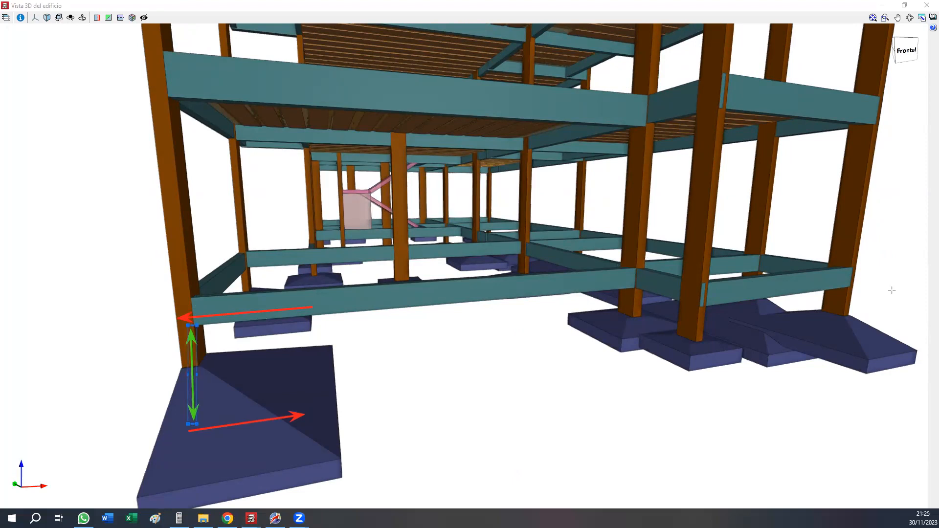
left_click_drag(158, 122, 178, 278)
left_click_drag(171, 137, 181, 298)
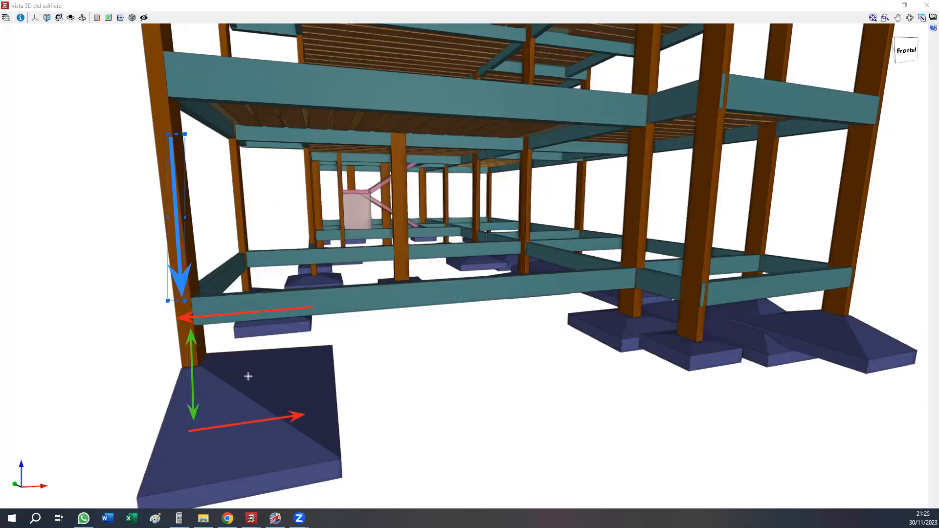
left_click_drag(244, 323, 248, 412)
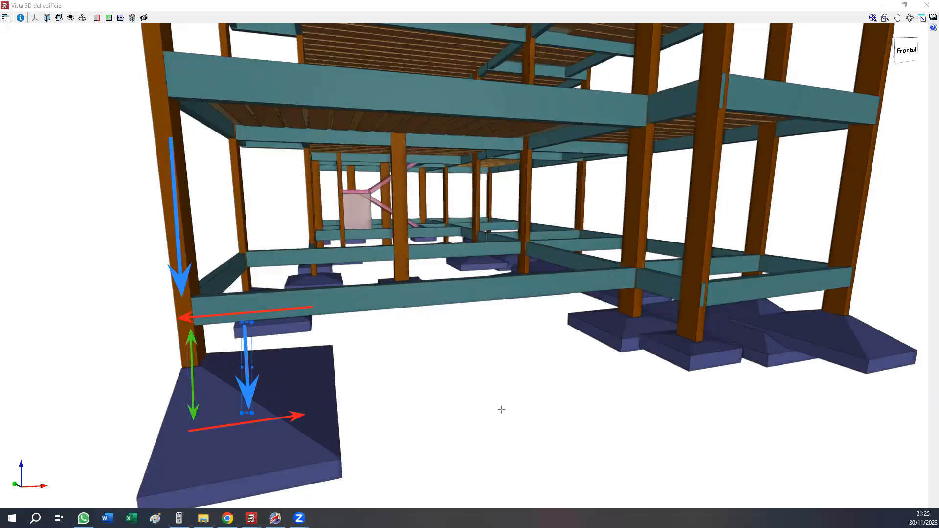
left_click(504, 397)
- Label the red beam arrow "Tirante" and the red footing arrow "Friccion"
left_click(234, 286)
type("Tirante")
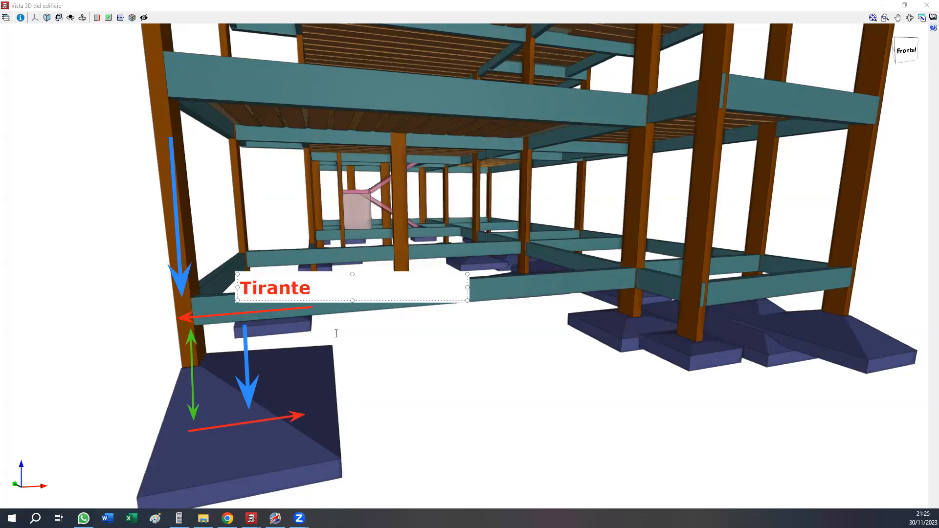
left_click_drag(360, 299, 367, 304)
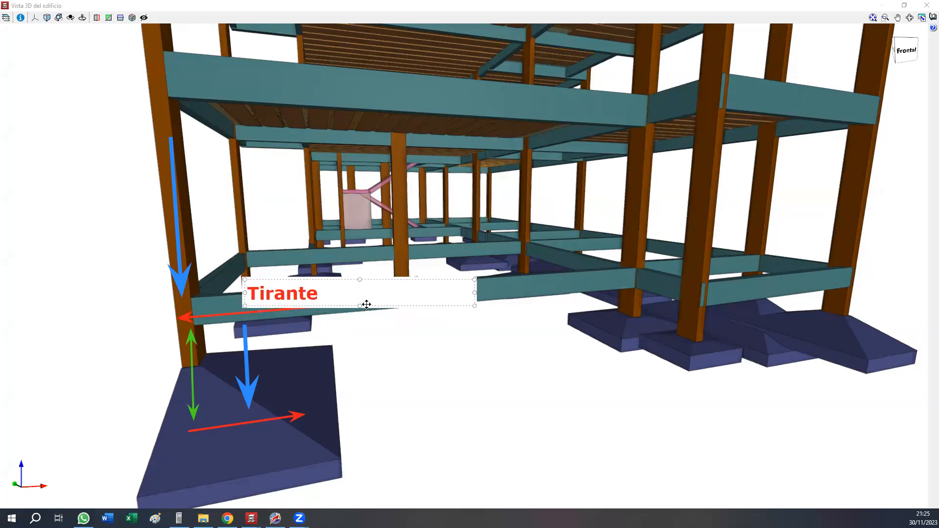
left_click(392, 405)
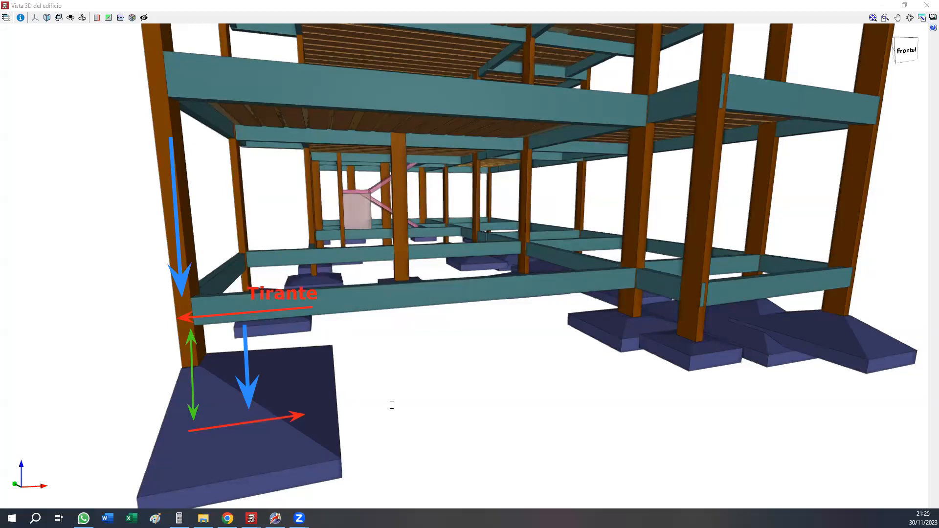
left_click(248, 446)
type("Friccion")
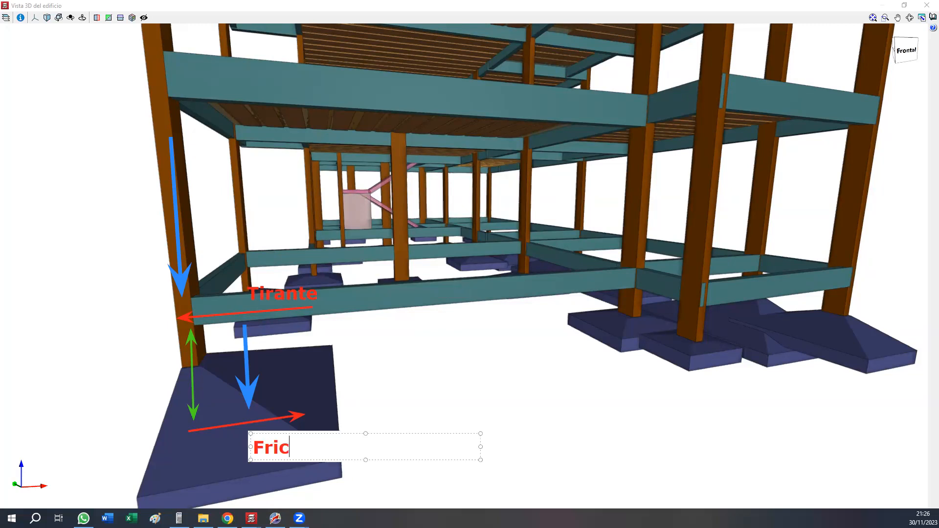
left_click(377, 403)
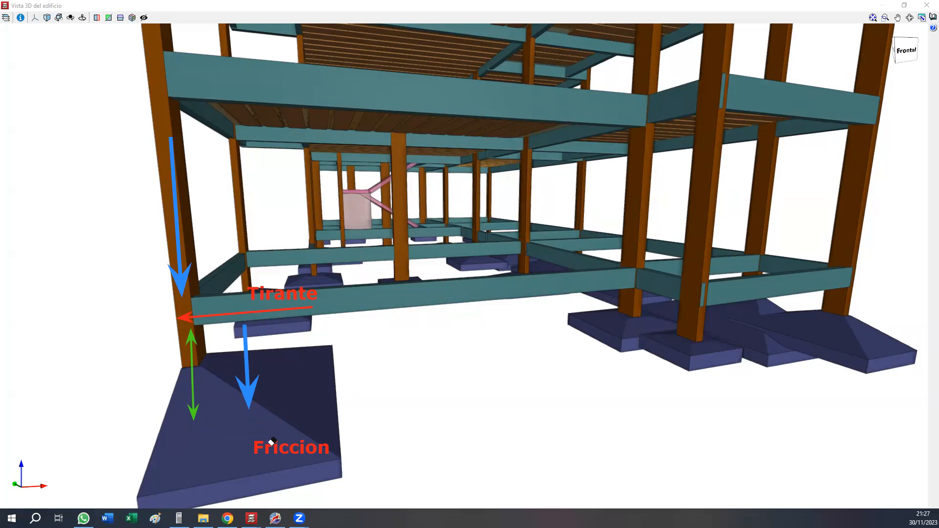
- Mark the horizontal offset between the corner column's base and the blue arrow at the footing's centre
mouse_move(195, 370)
left_mouse_down()
mouse_move(205, 318)
mouse_move(263, 304)
mouse_move(523, 387)
left_mouse_up()
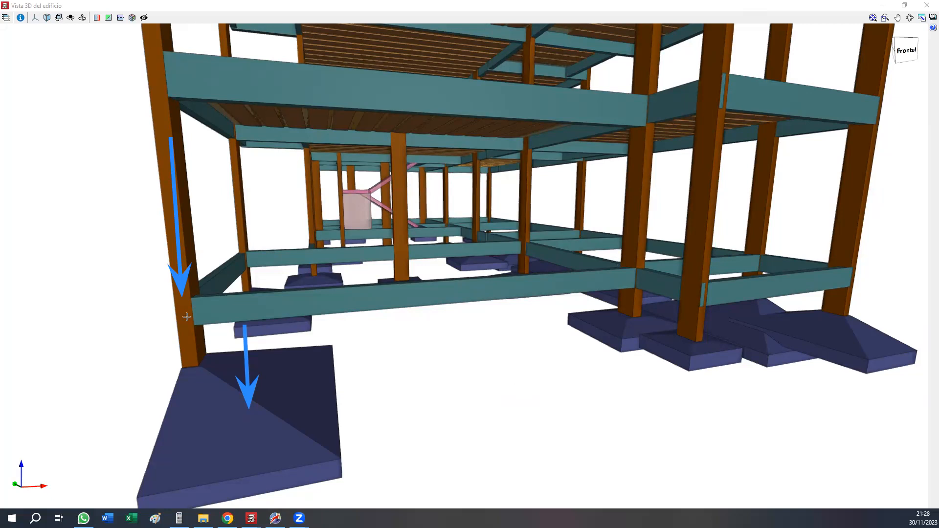
left_click_drag(184, 347, 218, 347)
key("ctrl+z")
left_click_drag(192, 332, 243, 328)
key("ctrl+z")
left_click_drag(245, 348, 186, 351)
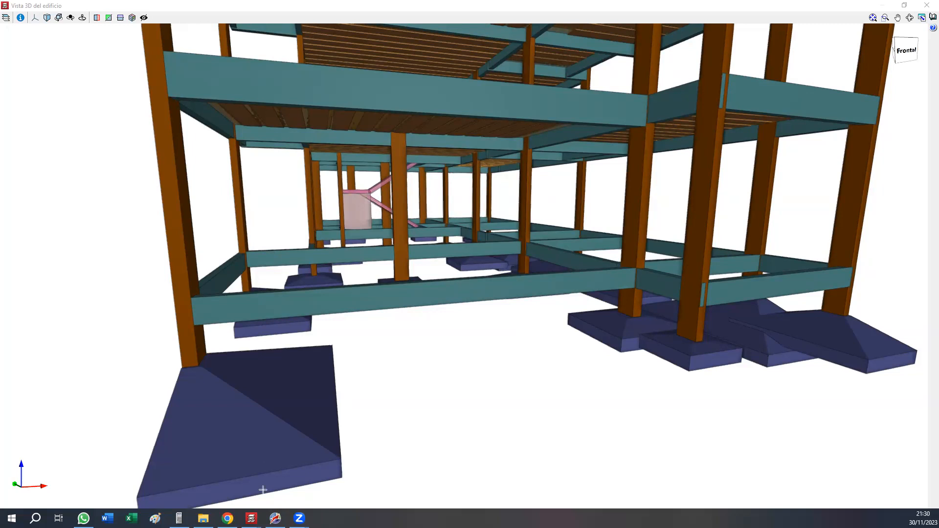
- Switch to the Casa G22 project and examine footings C41, C42 and C40 with their connecting beams on the Cimentación level
mouse_move(252, 519)
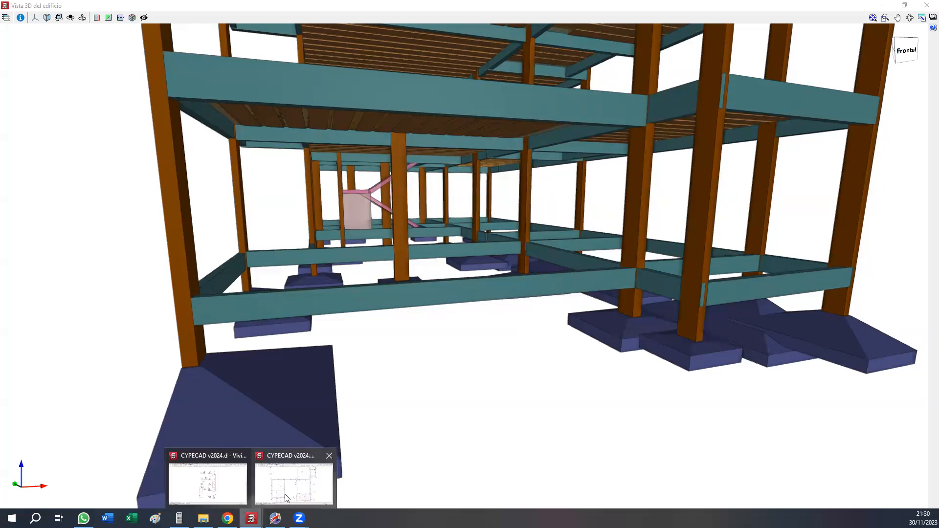
left_click(283, 495)
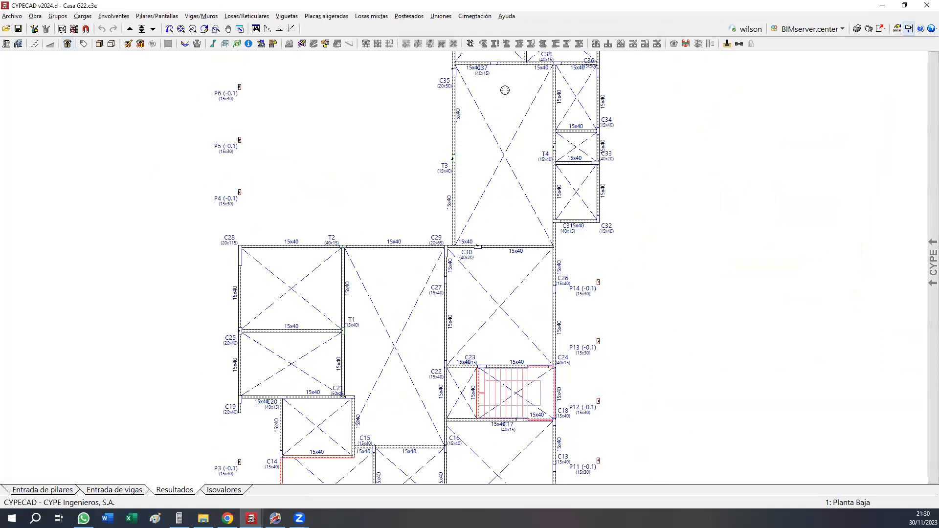
scroll(573, 125, "up", 3)
middle_click_drag(570, 157, 554, 333)
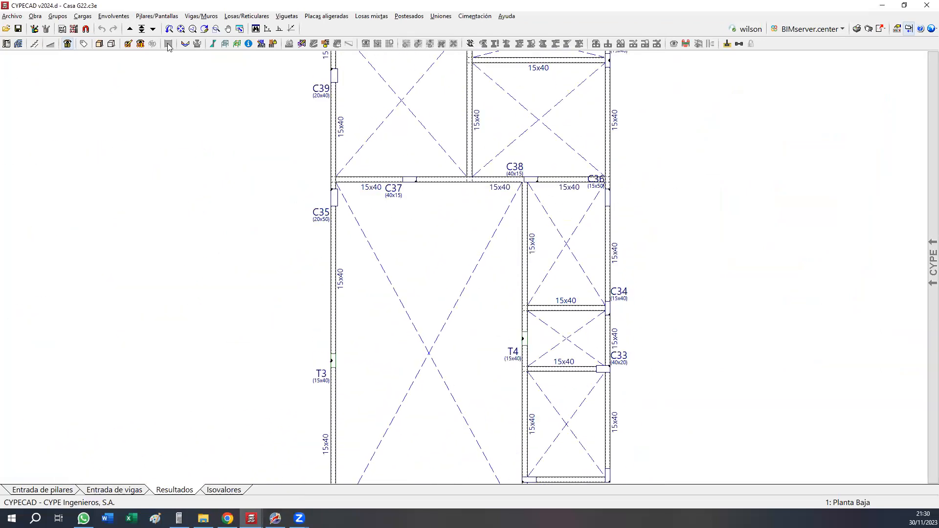
left_click(153, 29)
middle_click_drag(443, 312, 426, 409)
scroll(460, 280, "up", 3)
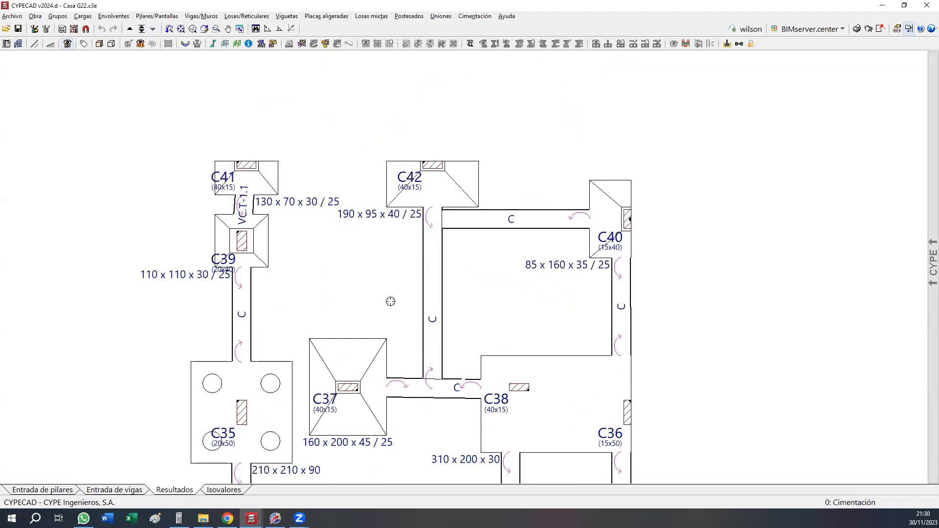
scroll(391, 301, "up", 2)
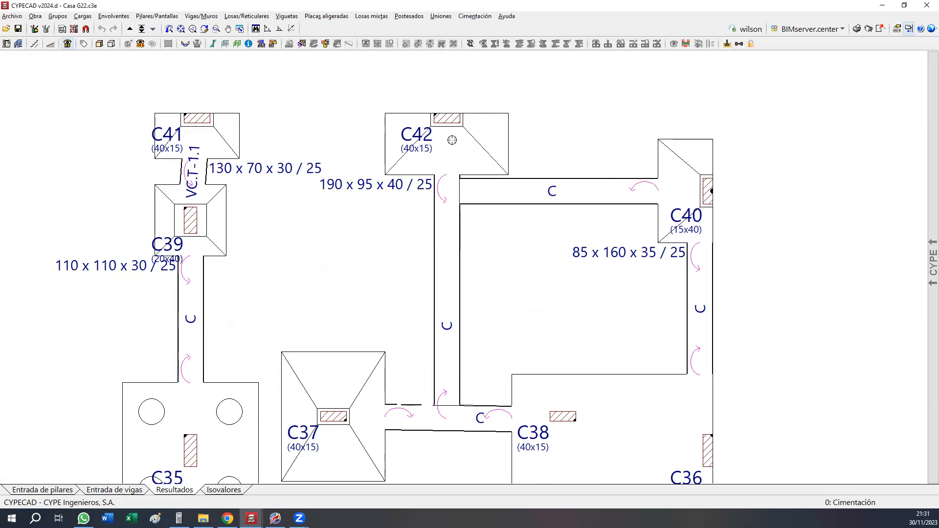
scroll(452, 140, "up", 2)
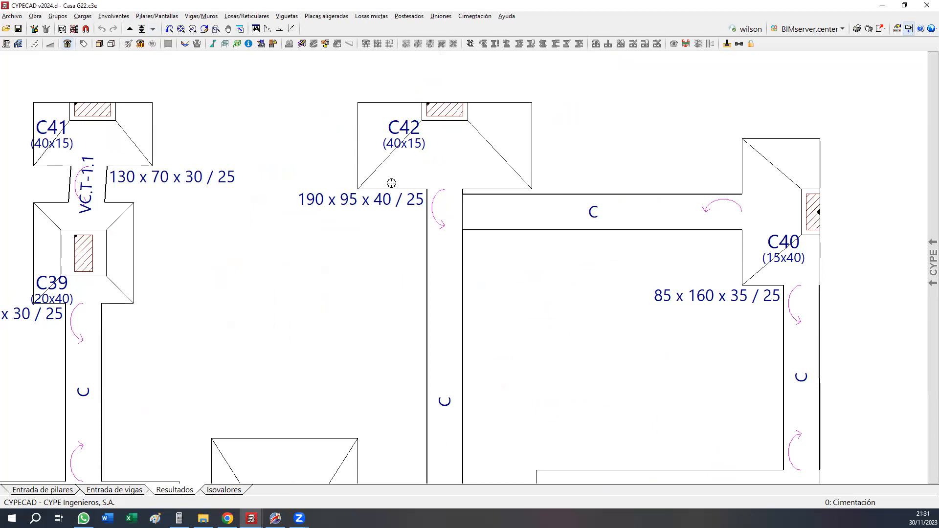
- Open the Casa G22 3D building view and examine the eccentric boundary footings and foundation beams at the rear corner up close
left_click(96, 45)
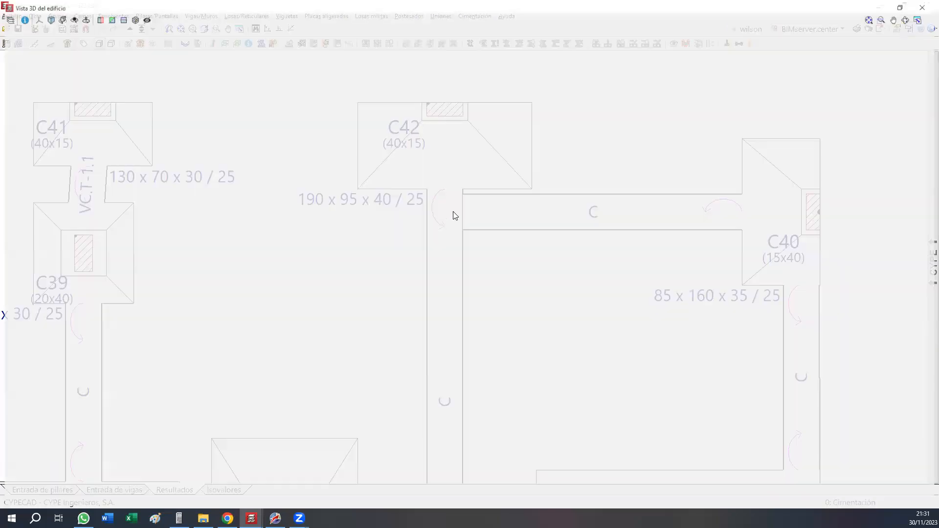
middle_click_drag(590, 229, 464, 219)
scroll(464, 219, "up", 6)
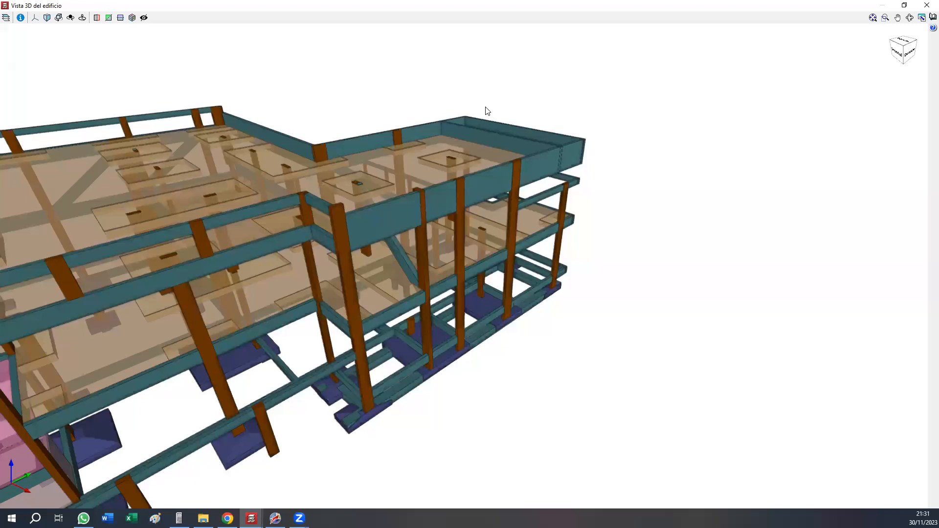
middle_click_drag(407, 240, 263, 269, "shift")
scroll(347, 298, "up", 2)
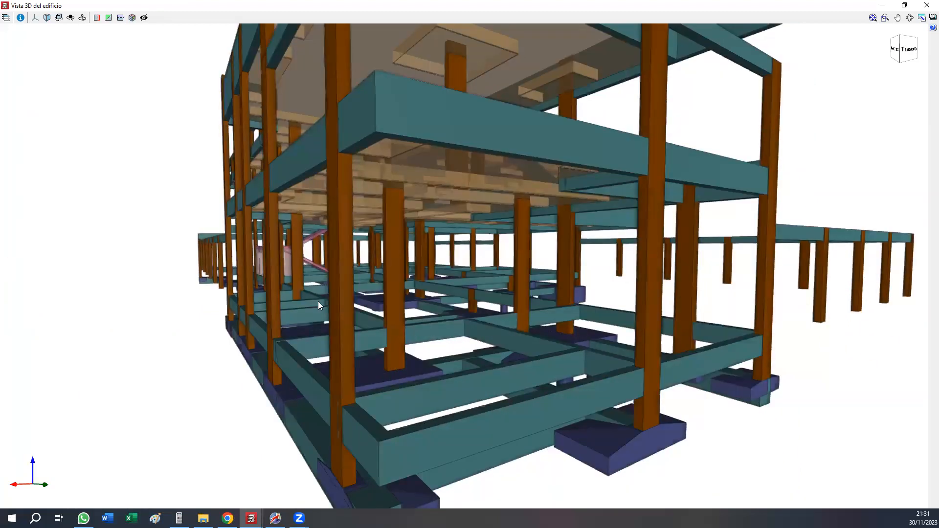
scroll(318, 305, "up", 6)
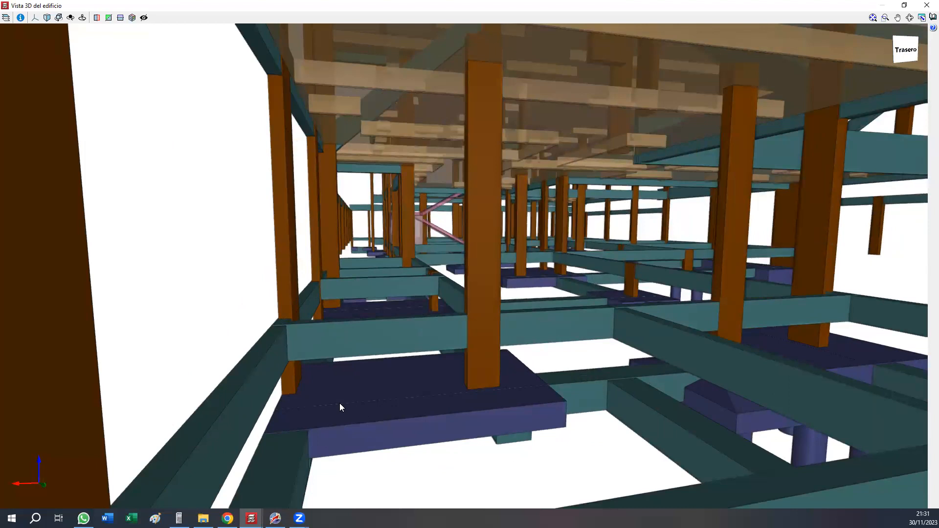
scroll(280, 360, "up", 4)
middle_click_drag(280, 360, 106, 259)
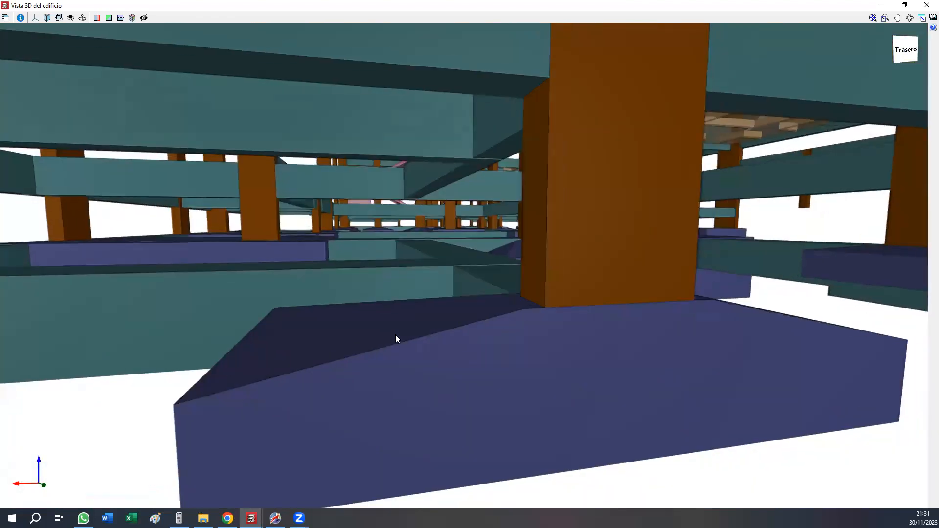
middle_click_drag(459, 279, 325, 292, "shift")
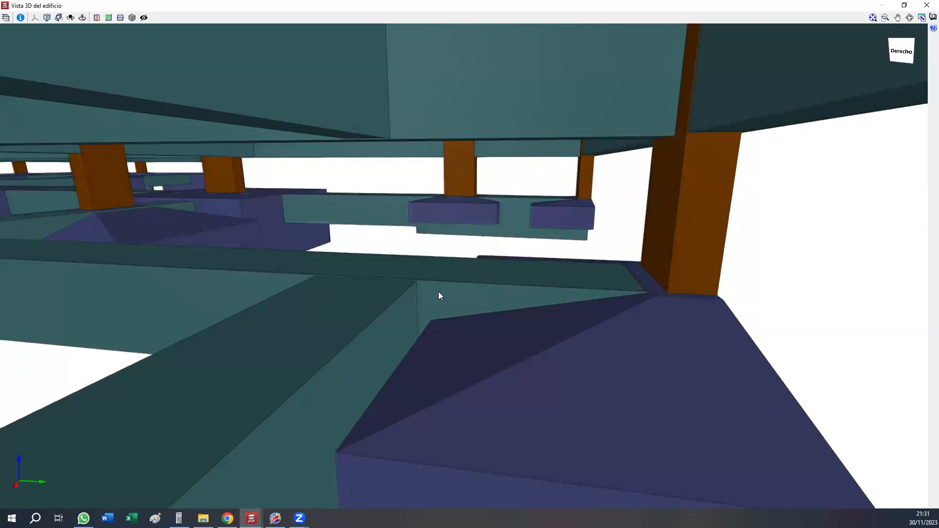
- Inspect the Casa G22 frame from its right side, including upper floors and boundary footings, and close the 3D view
scroll(439, 296, "down", 8)
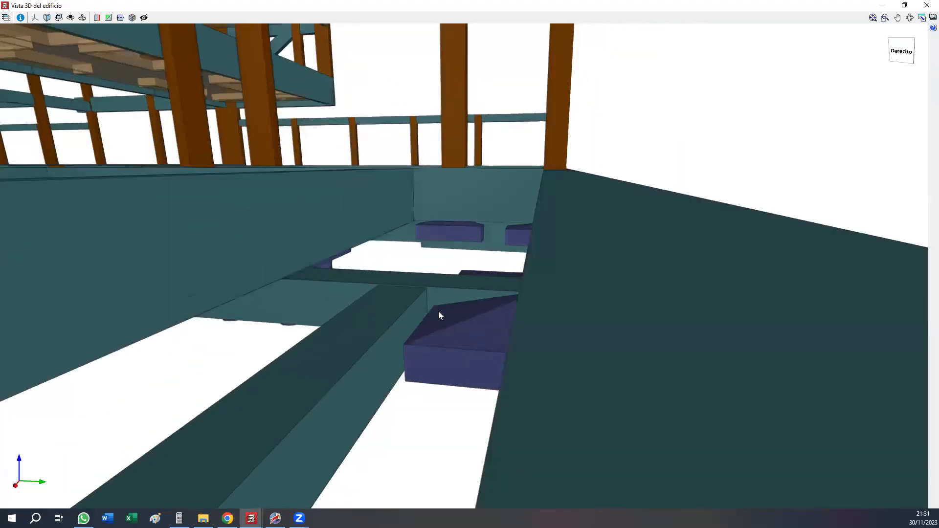
scroll(439, 314, "down", 5)
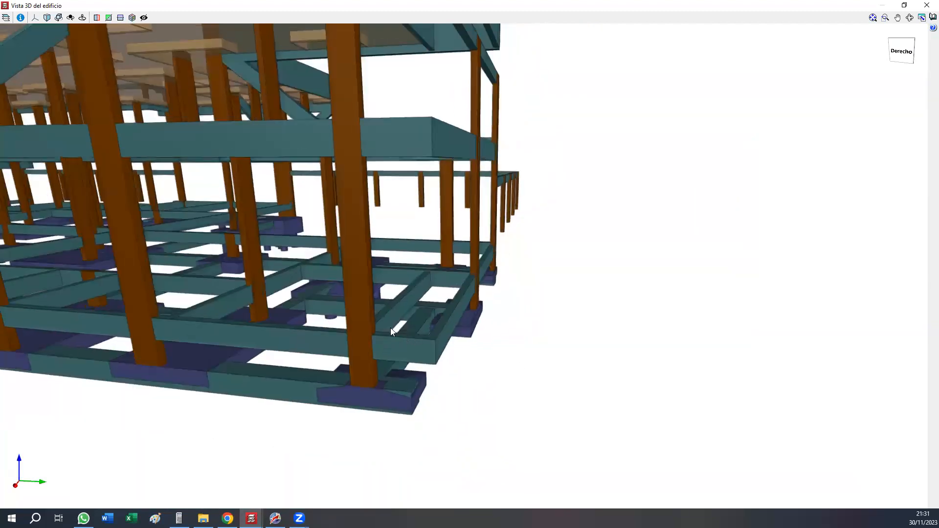
scroll(368, 84, "up", 5)
middle_click_drag(423, 338, 373, 260)
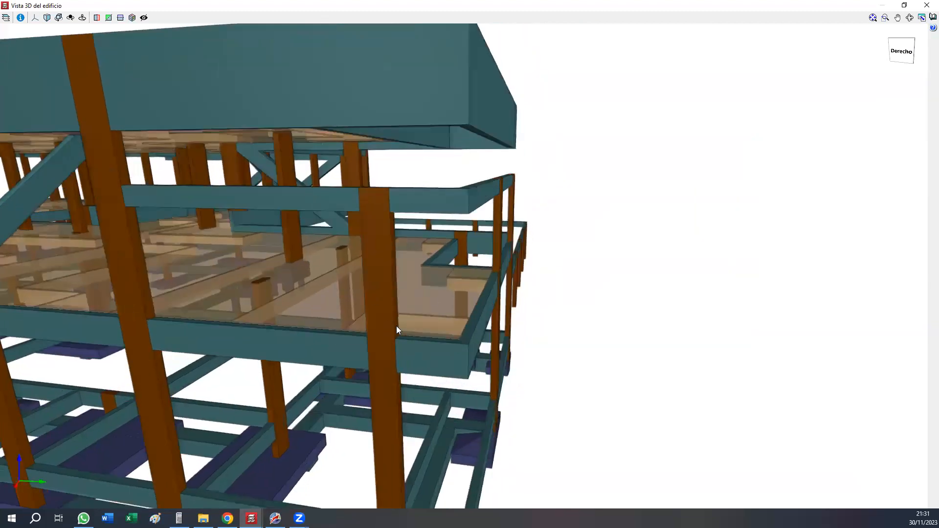
scroll(449, 363, "up", 5)
scroll(448, 366, "down", 6)
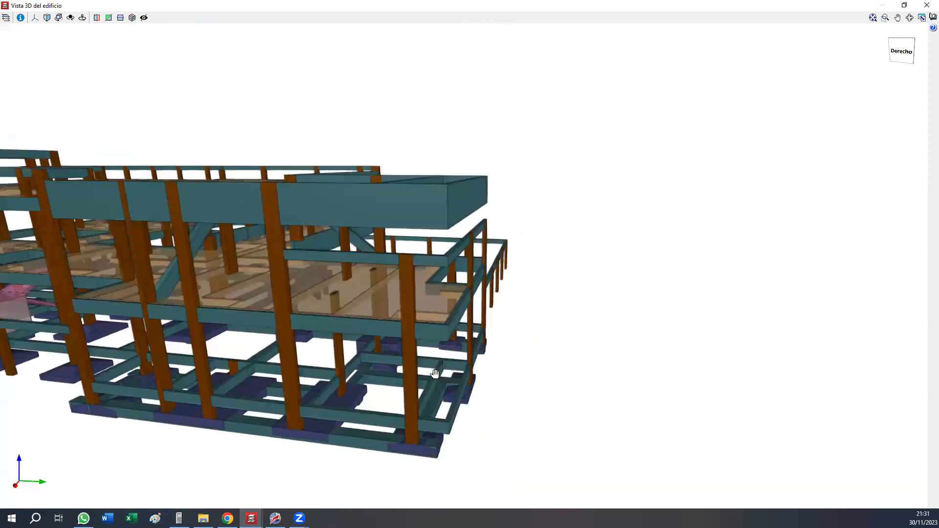
scroll(258, 349, "up", 2)
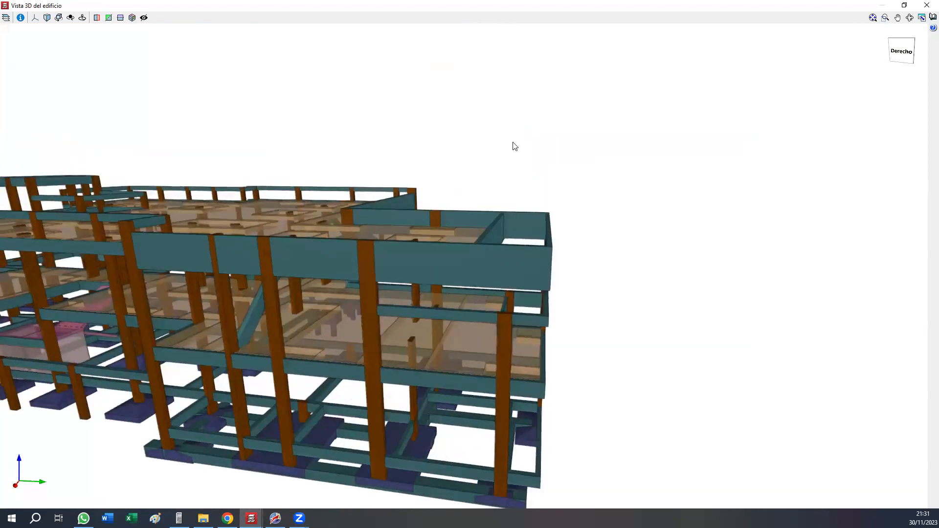
left_click(927, 5)
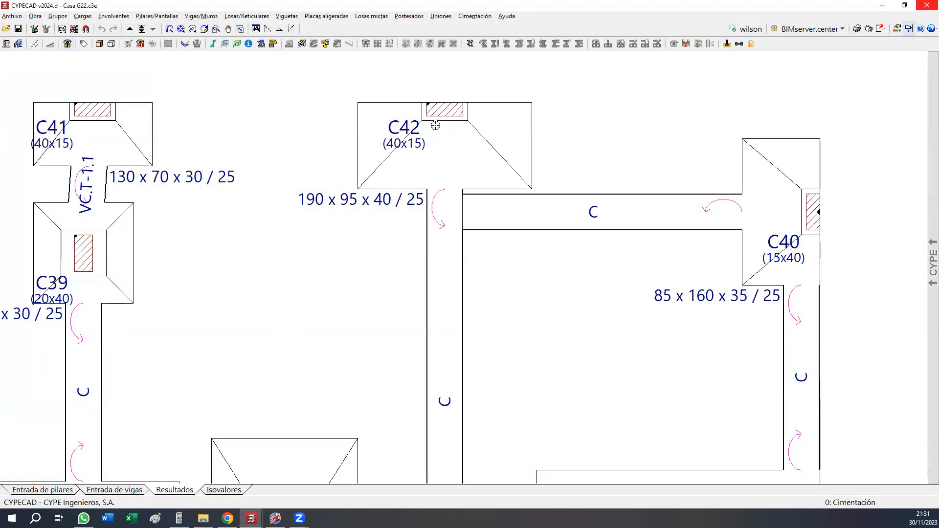
- Return to the Vivienda 100 3D model, view its boundary footings from the right side, and close the 3D view
scroll(441, 161, "down", 2)
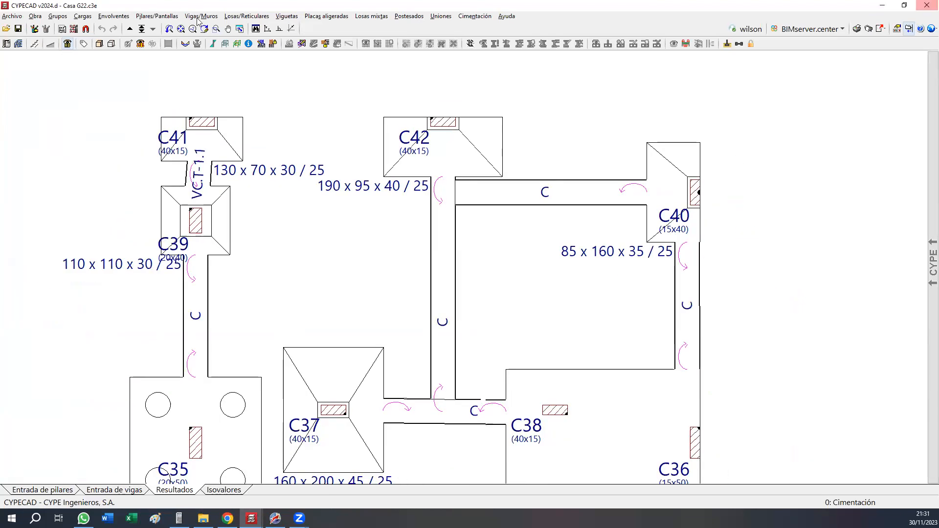
left_click(181, 501)
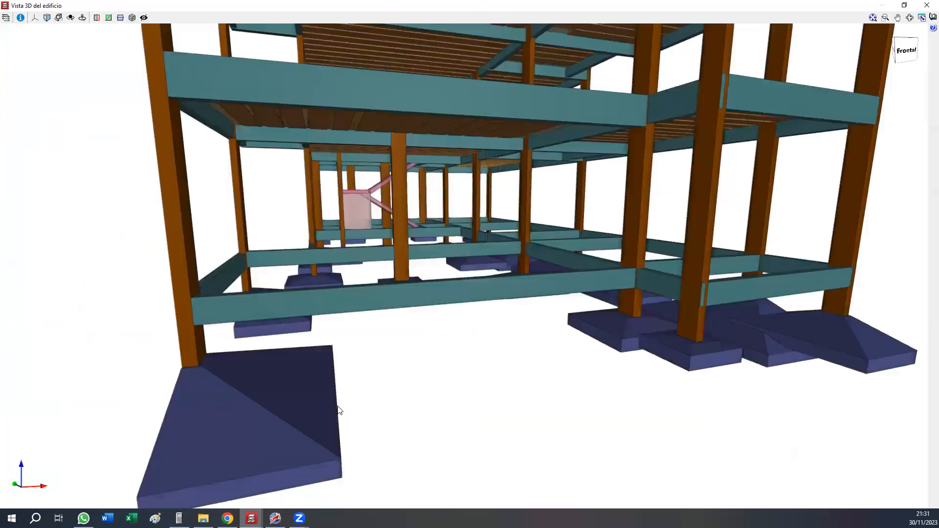
scroll(341, 397, "down", 5)
middle_click_drag(419, 372, 374, 359)
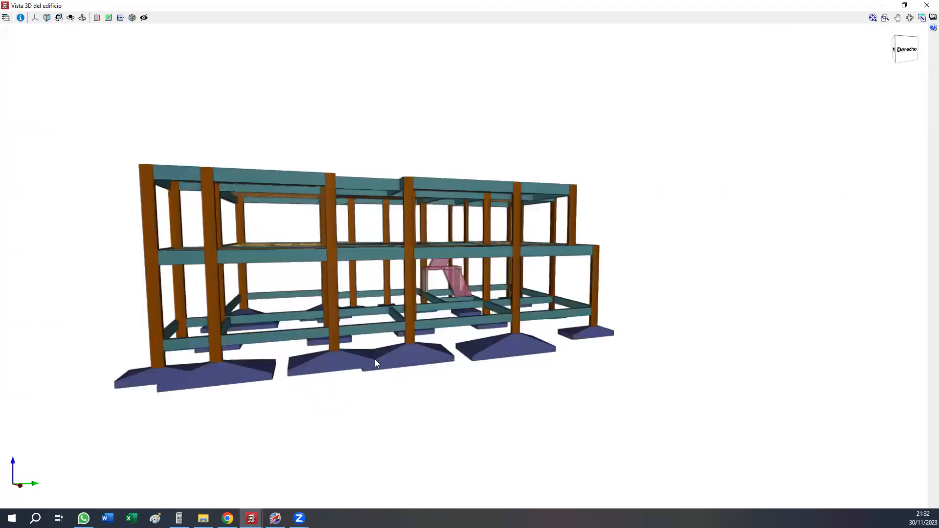
scroll(377, 360, "up", 5)
left_click(927, 5)
- Start entering a new beam with the centring and tie beams command on the Vivienda 100 foundation plan
scroll(462, 337, "up", 3)
scroll(519, 355, "up", 5)
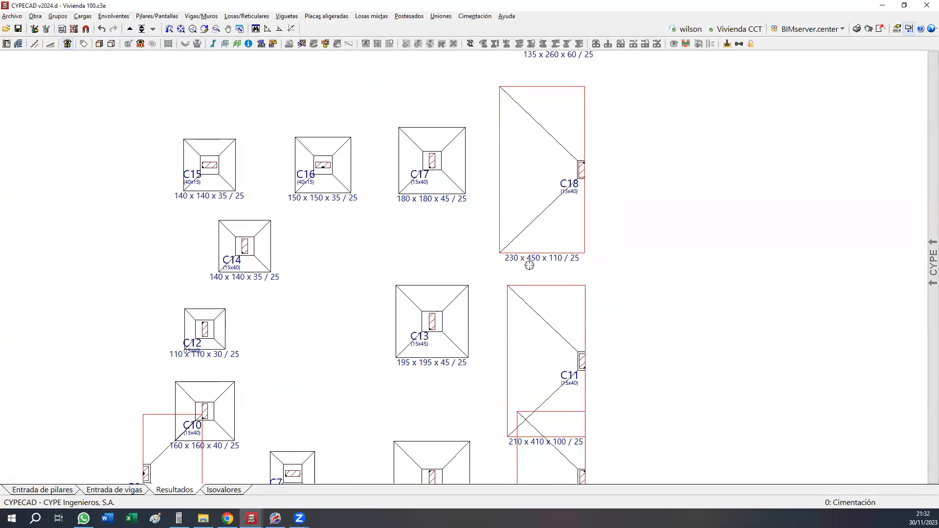
scroll(521, 270, "down", 2)
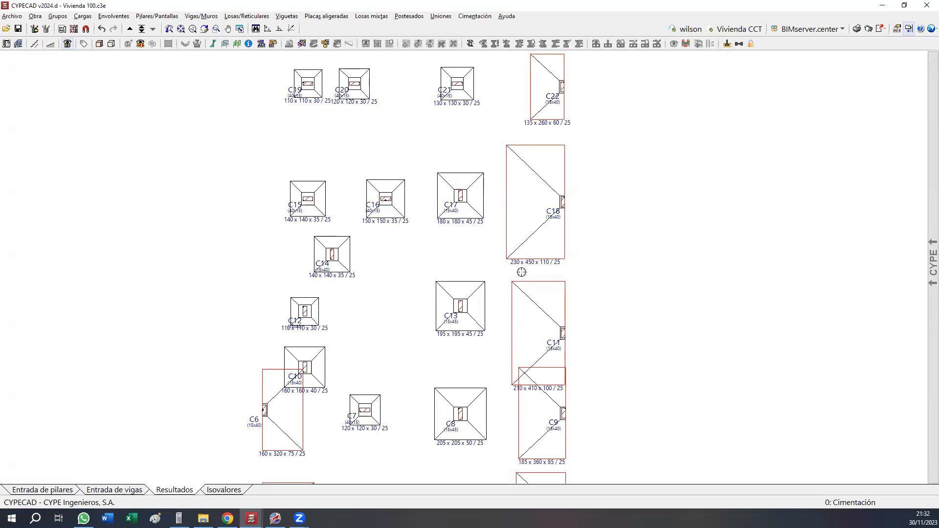
middle_click_drag(517, 330, 521, 296)
scroll(445, 270, "down", 2)
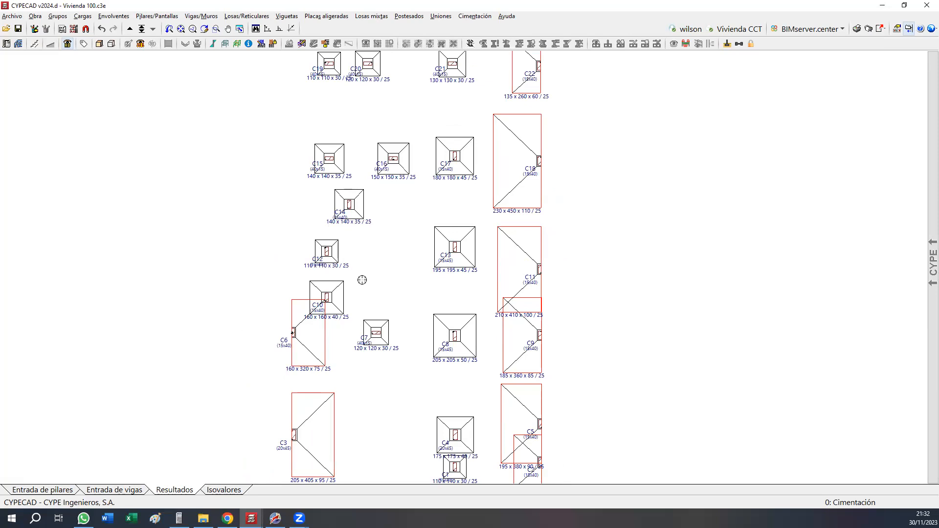
left_click(474, 16)
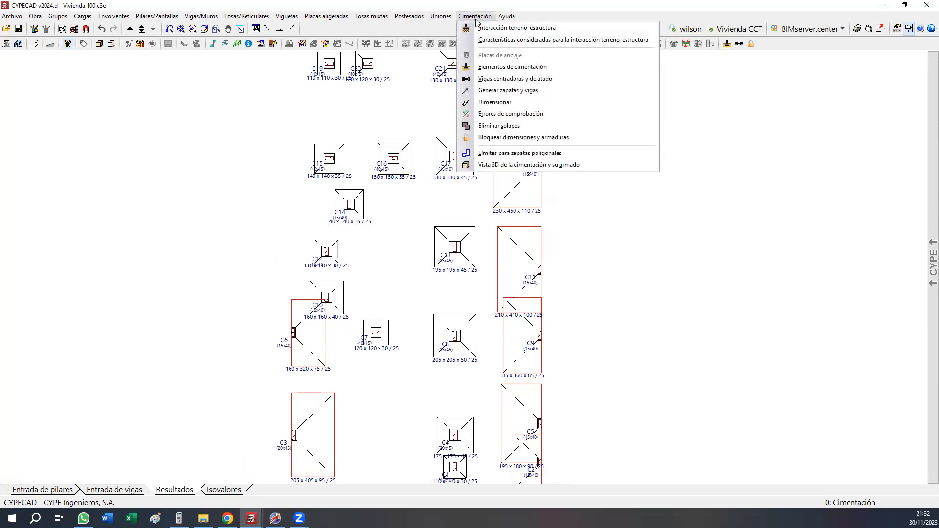
left_click(491, 78)
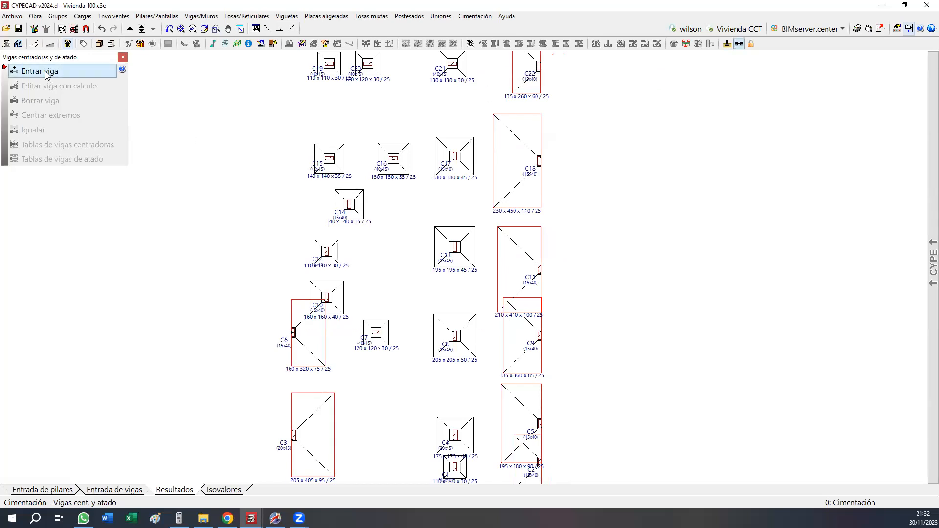
left_click(5, 68)
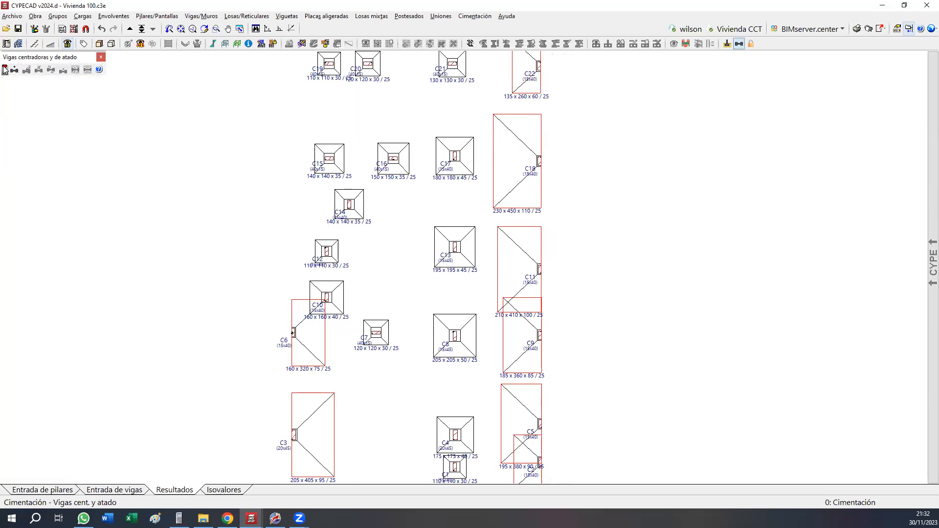
left_click(25, 71)
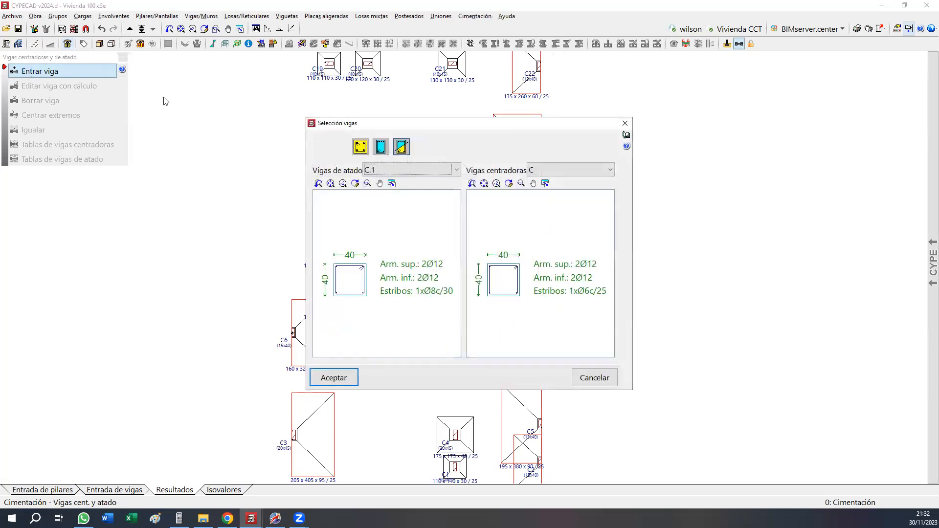
- Compare the tie-beam and centring-beam types, choosing centring beams with Centra en el origen and Centra en el extremo enabled
left_click(361, 147)
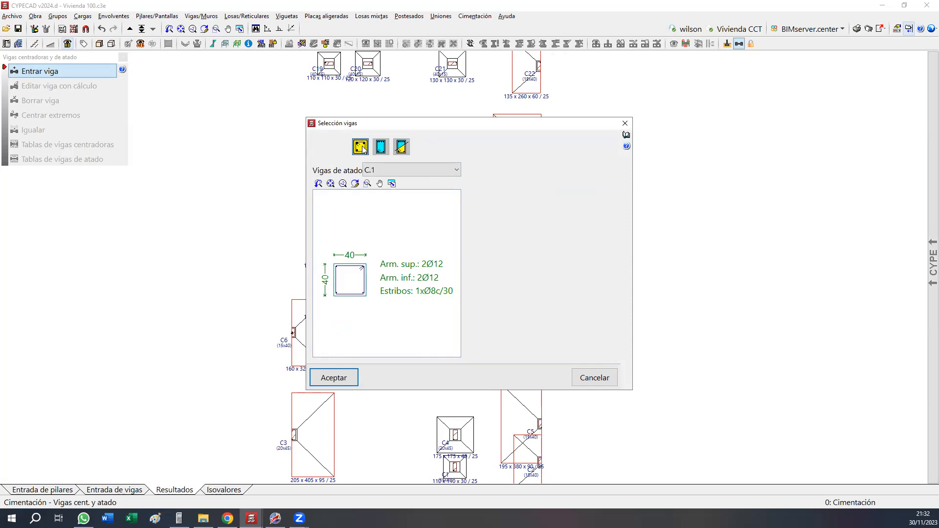
left_click(380, 148)
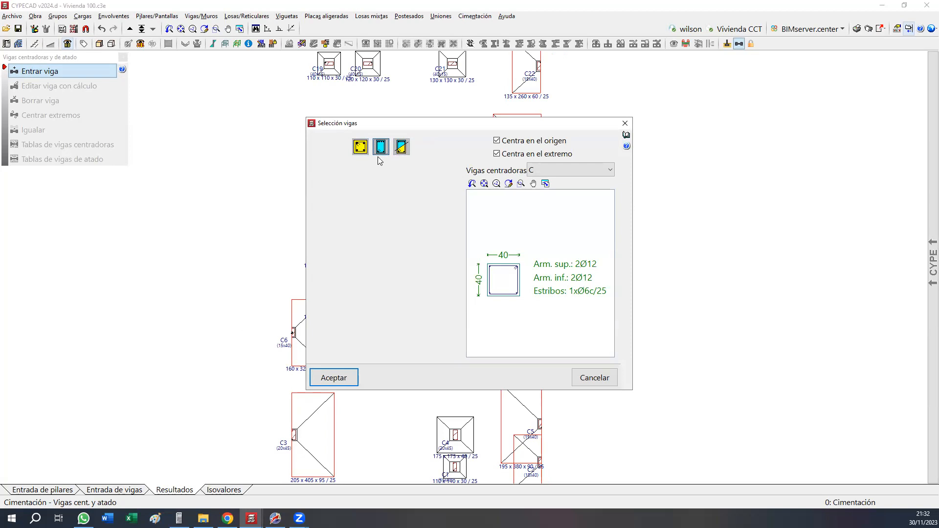
left_click(356, 149)
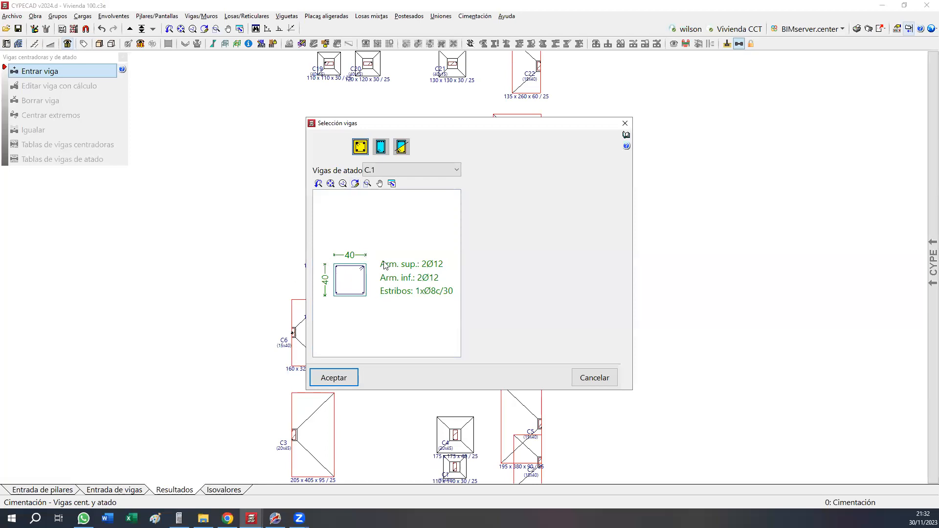
left_click(380, 147)
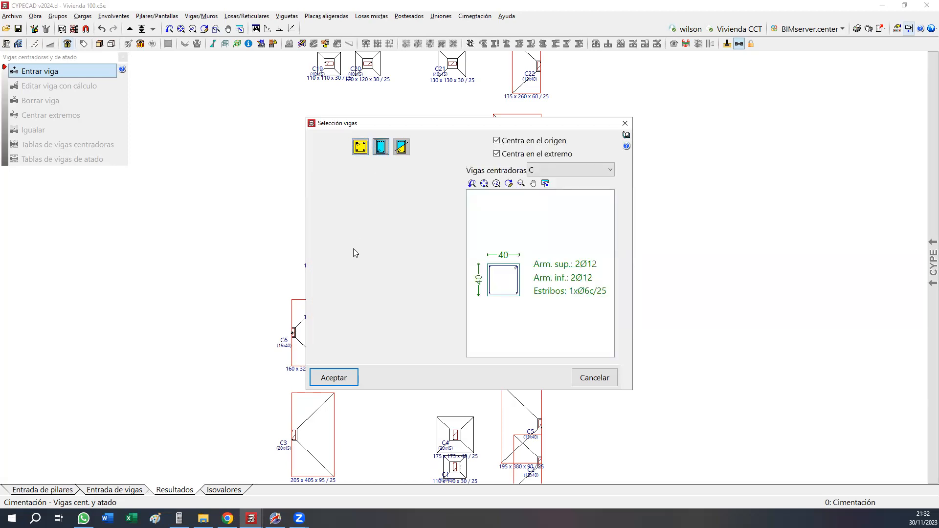
left_click(497, 154)
left_click(497, 153)
- Try centring beam type VC.S-1, choose VC.S-3.1 instead, and inspect the reinforcement in its section preview
left_click(545, 170)
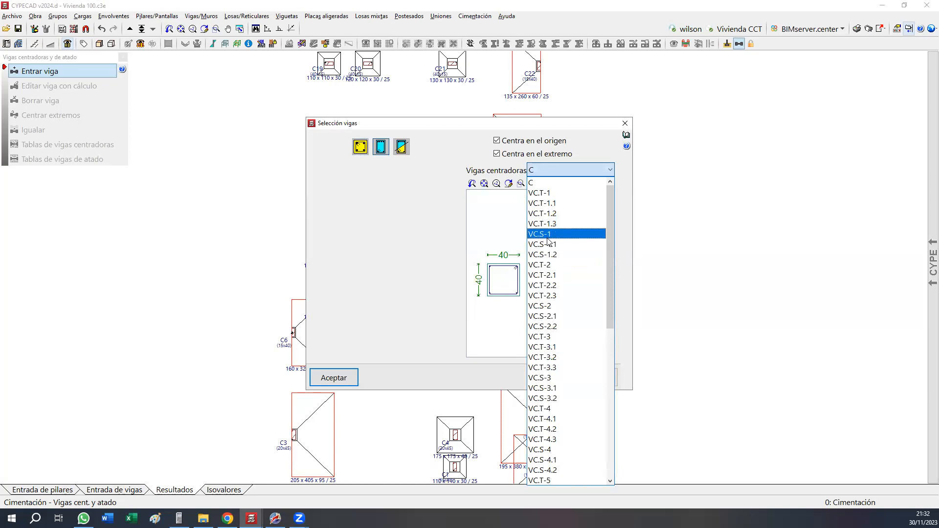
left_click(538, 234)
left_click(557, 171)
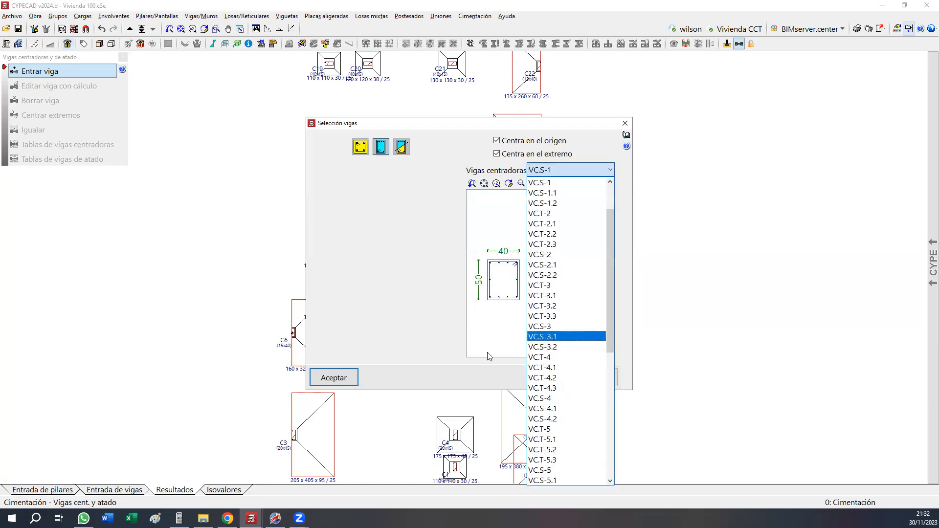
left_click(563, 333)
scroll(499, 269, "up", 2)
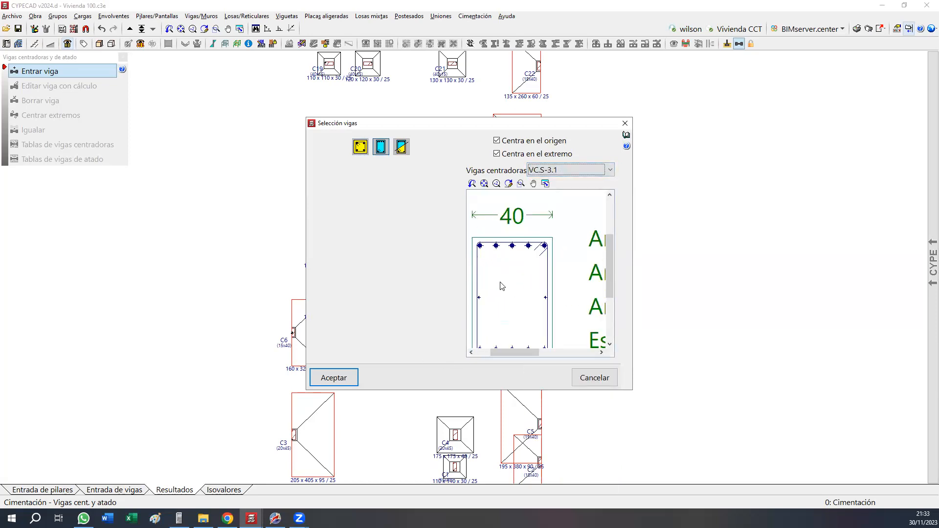
- Choose centring beam type C with only Centra en el origen enabled, and accept the beam selection
scroll(501, 286, "down", 3)
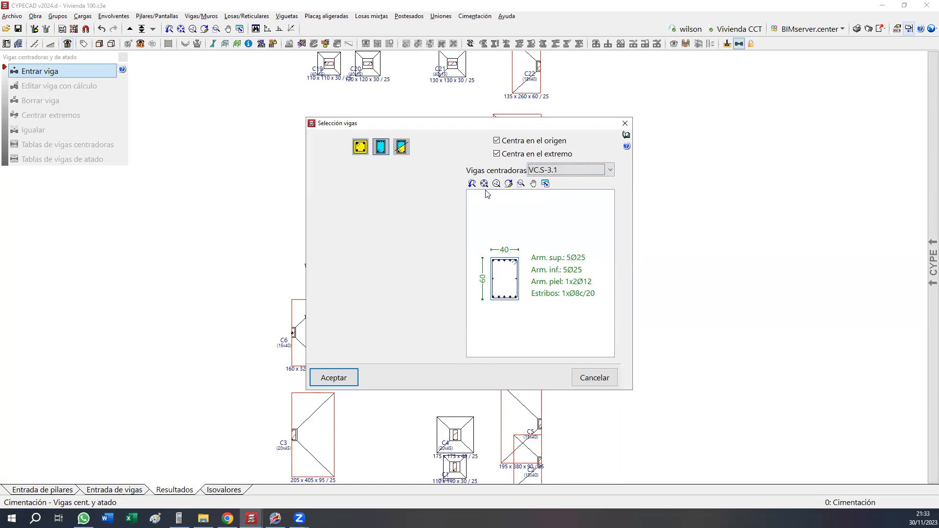
left_click(578, 169)
scroll(540, 206, "up", 8)
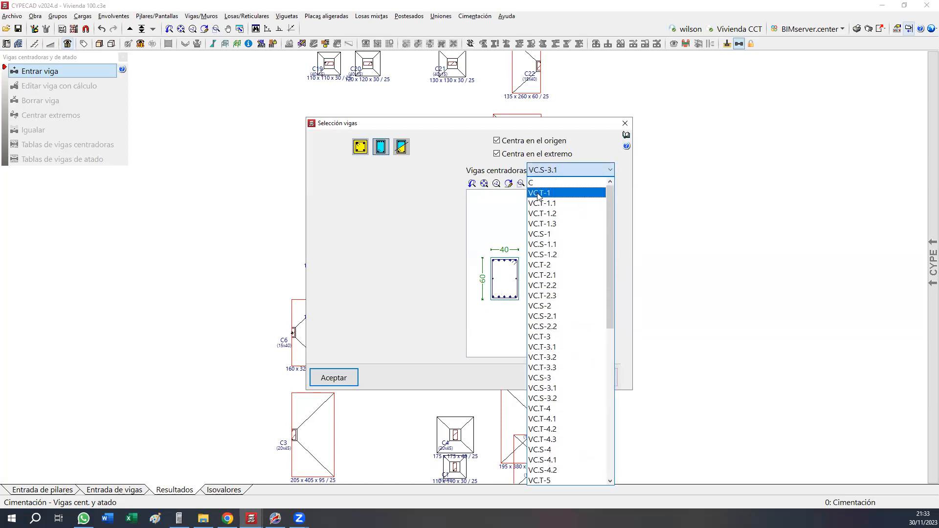
left_click(538, 182)
left_click(382, 148)
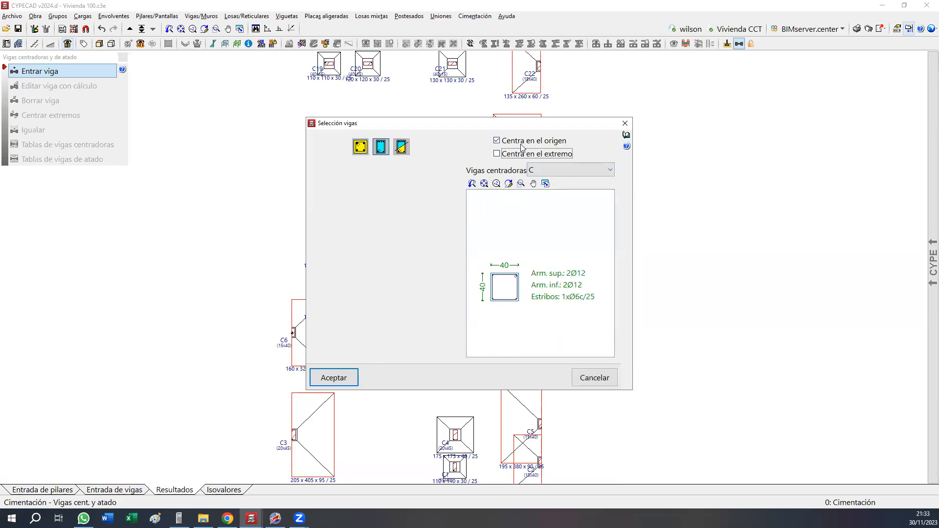
mouse_move(517, 147)
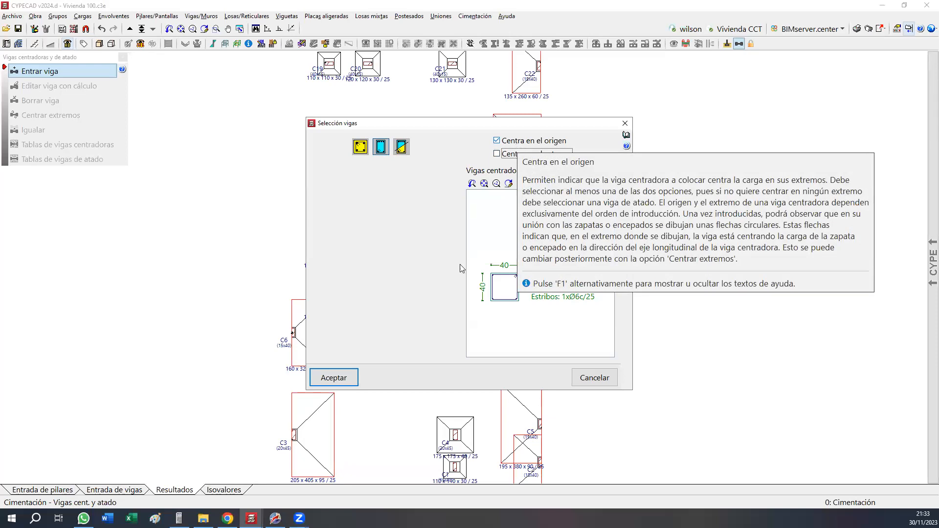
left_click(334, 378)
- Place centring beams from column C3 to C4 and from C6 to C7
scroll(300, 259, "up", 3)
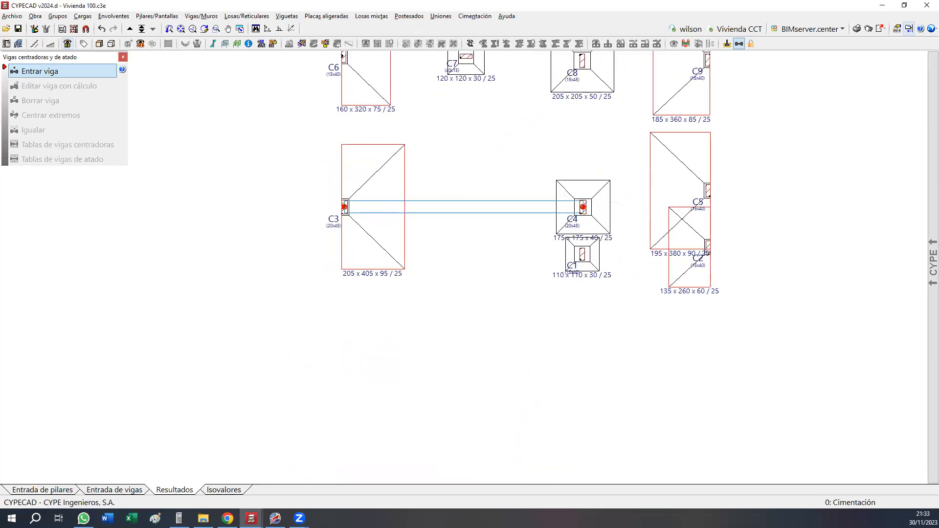
left_click(580, 205)
scroll(304, 158, "up", 2)
left_click(315, 158)
left_click(480, 154)
scroll(372, 152, "up", 3)
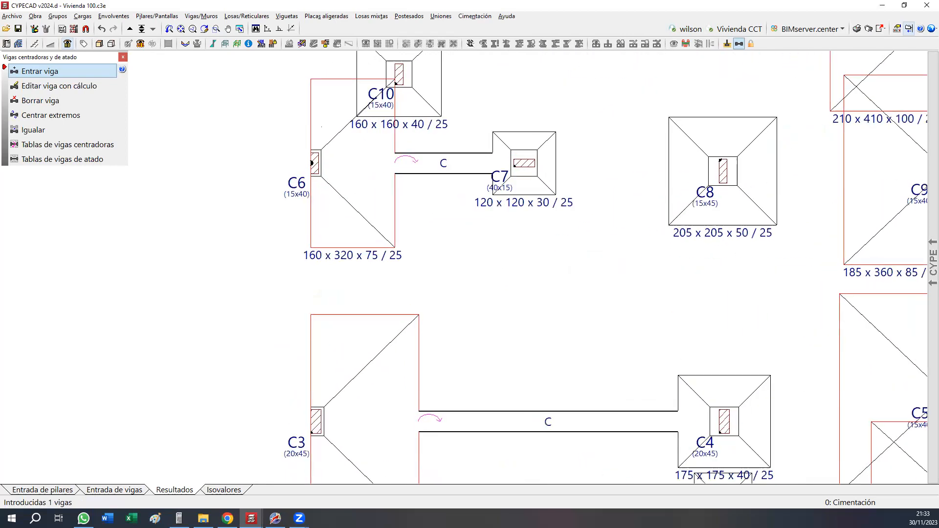
scroll(444, 167, "up", 1)
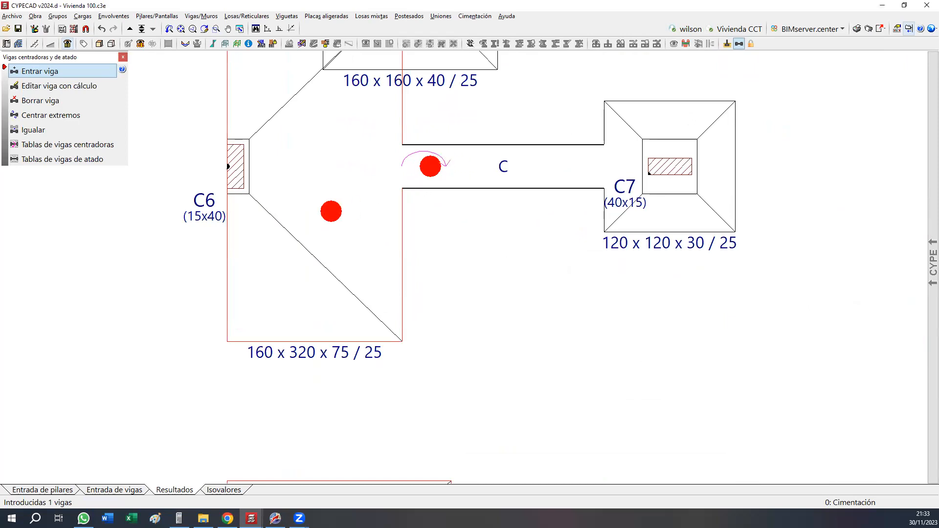
- Try a centring beam from column C2 to C1, and delete that beam
scroll(325, 214, "down", 3)
middle_click_drag(413, 192, 173, 19)
scroll(649, 335, "up", 1)
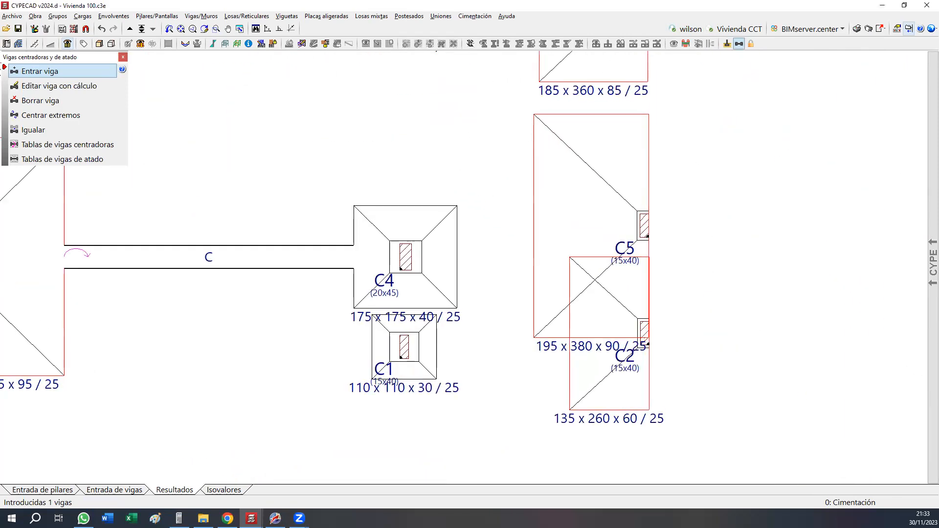
left_click(645, 333)
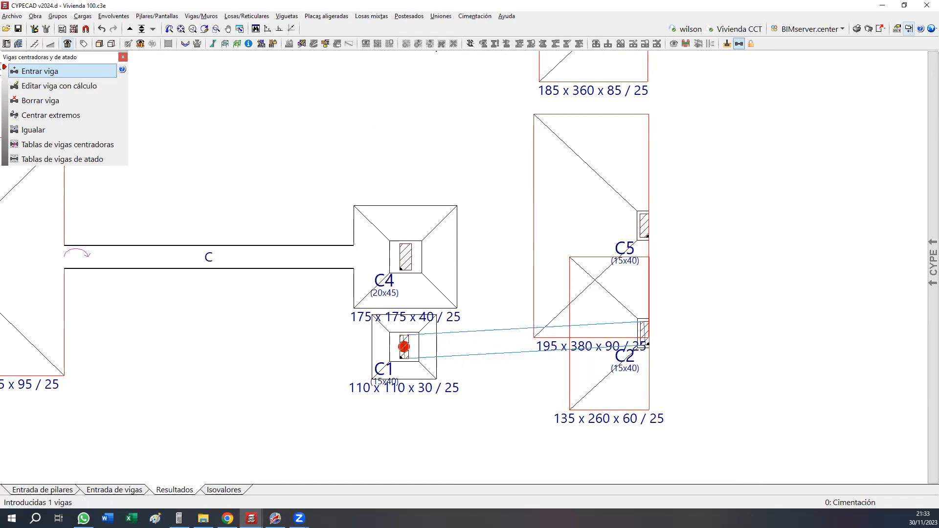
left_click(405, 347)
scroll(568, 332, "up", 2)
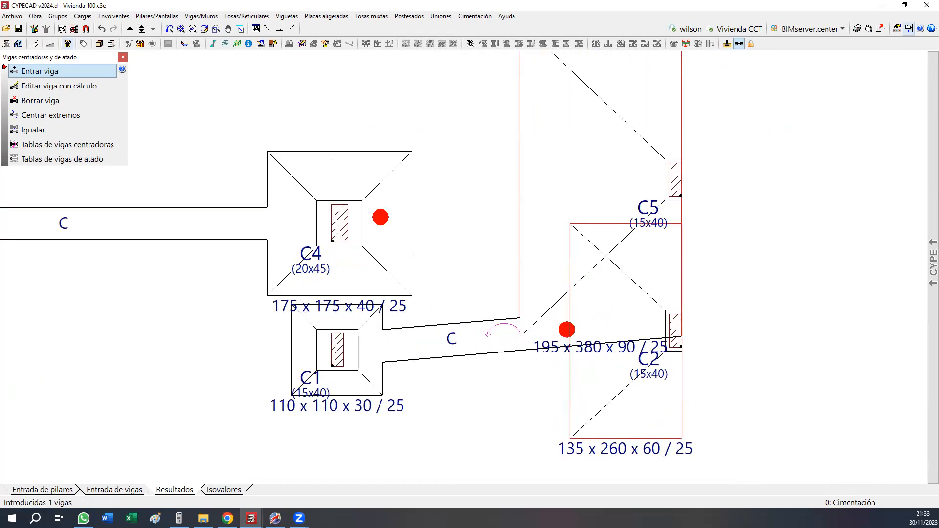
left_click(40, 101)
left_click(477, 353)
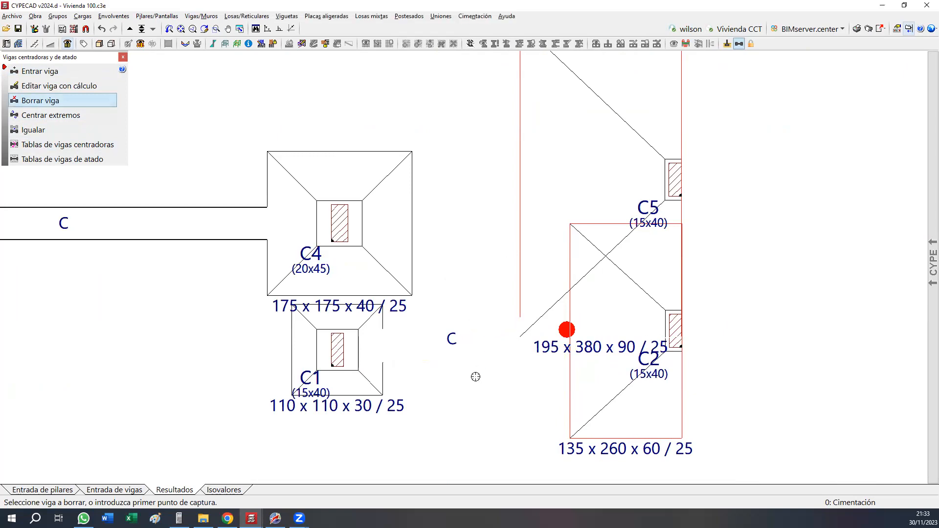
- Place centring beams from column C5 to C4 and from C9 to C8
left_click(43, 73)
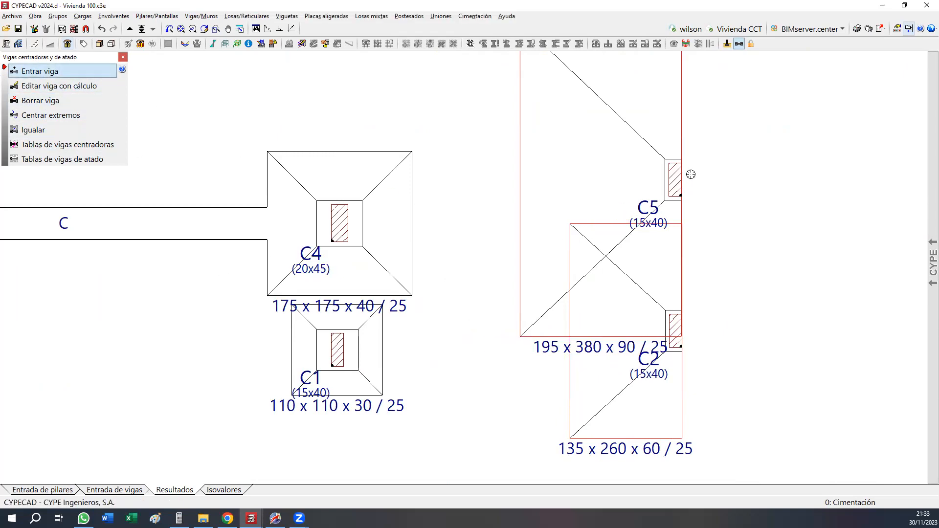
left_click(675, 180)
left_click(337, 218)
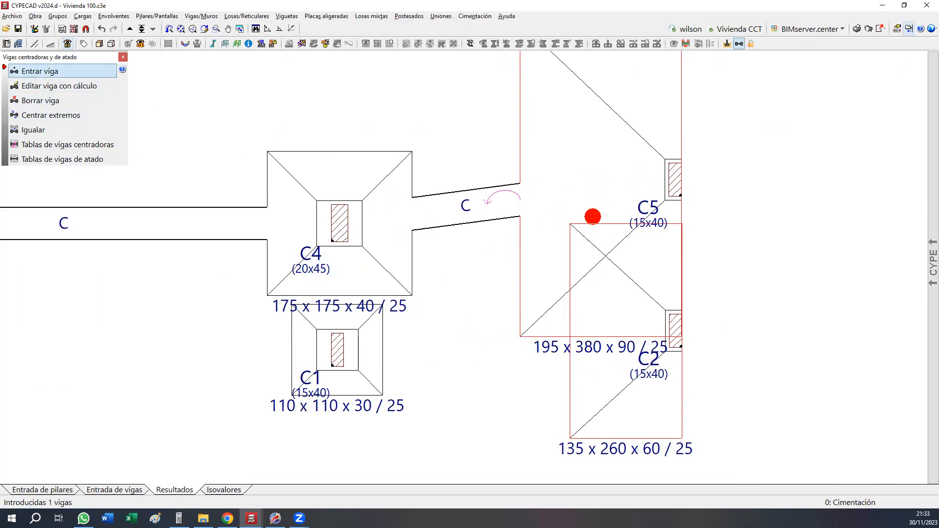
scroll(587, 257, "down", 2)
middle_click_drag(522, 98, 536, 338)
left_click(659, 204)
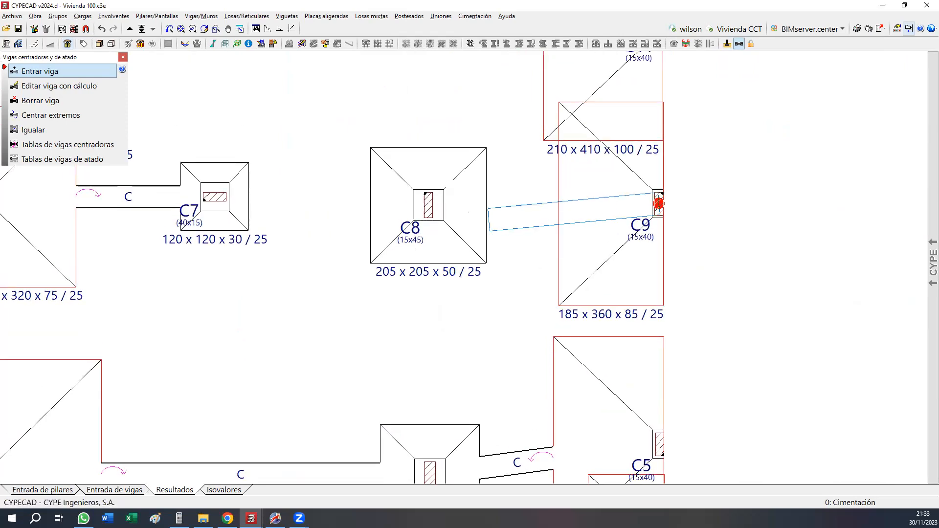
left_click(428, 205)
- Place centring beams from column C11 to C13, from C18 to C17 and from C22 to C21
middle_click_drag(493, 142, 489, 341)
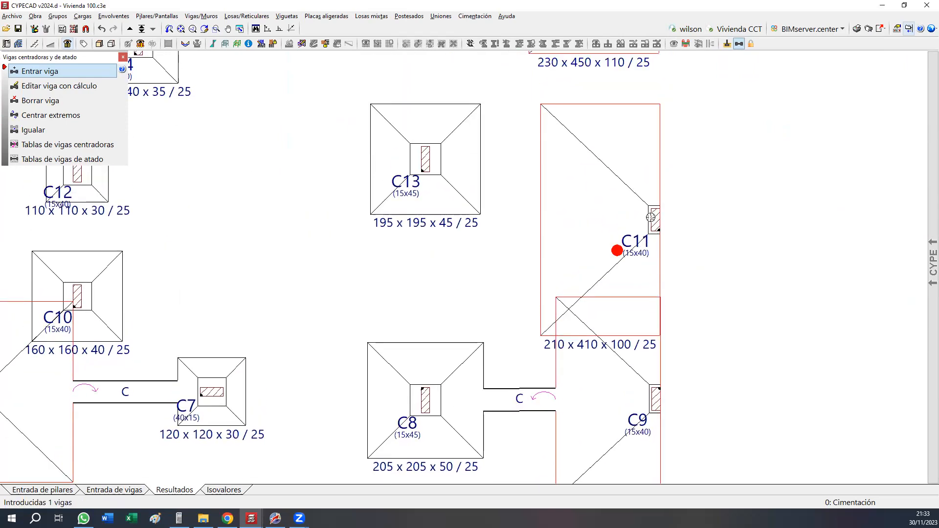
left_click(424, 159)
middle_click_drag(425, 161, 447, 412)
left_click(661, 185)
left_click(444, 164)
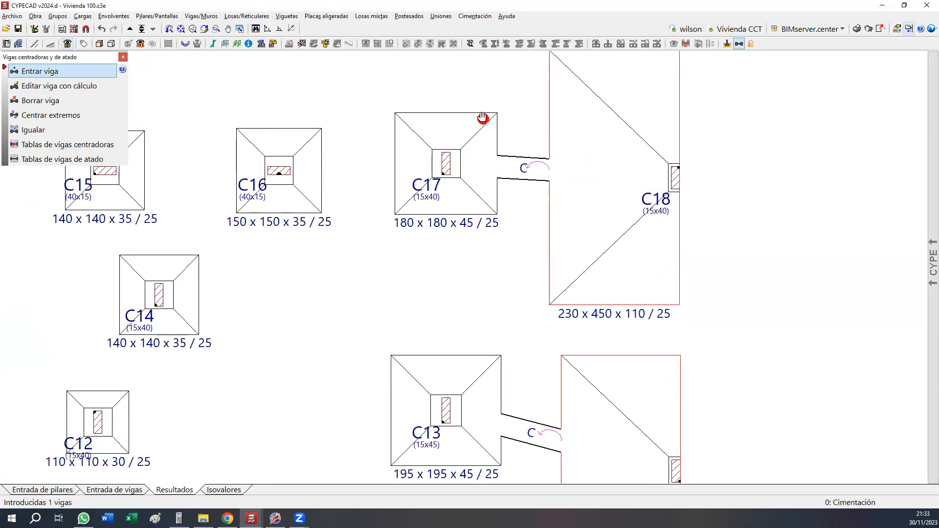
middle_click_drag(482, 119, 582, 252)
left_click(676, 169)
left_click(442, 161)
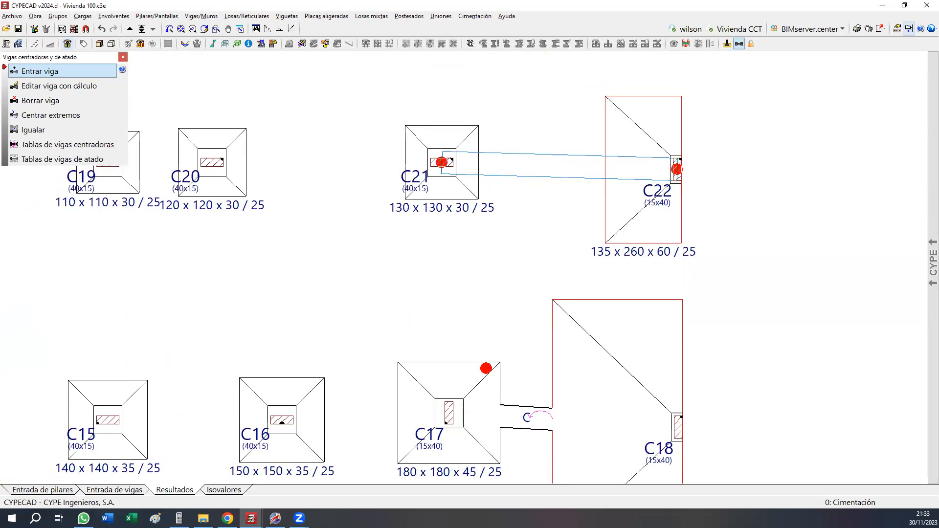
- Open the C3 boundary footing for editing through the foundation elements Editar command
middle_click_drag(500, 139, 578, 207)
scroll(526, 309, "down", 5)
scroll(578, 207, "down", 2)
scroll(588, 288, "down", 2)
middle_click_drag(587, 300, 540, 186)
scroll(489, 258, "up", 2)
scroll(612, 351, "up", 4)
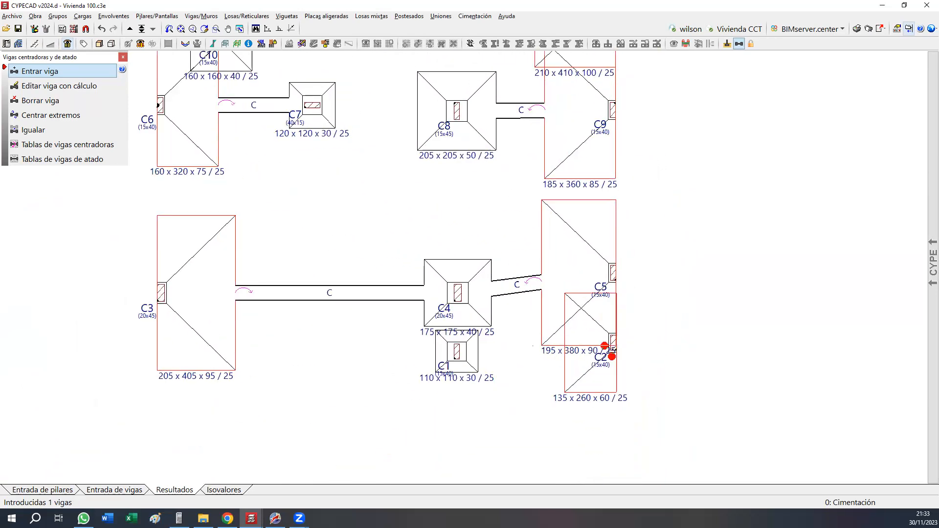
left_click(474, 16)
left_click(478, 69)
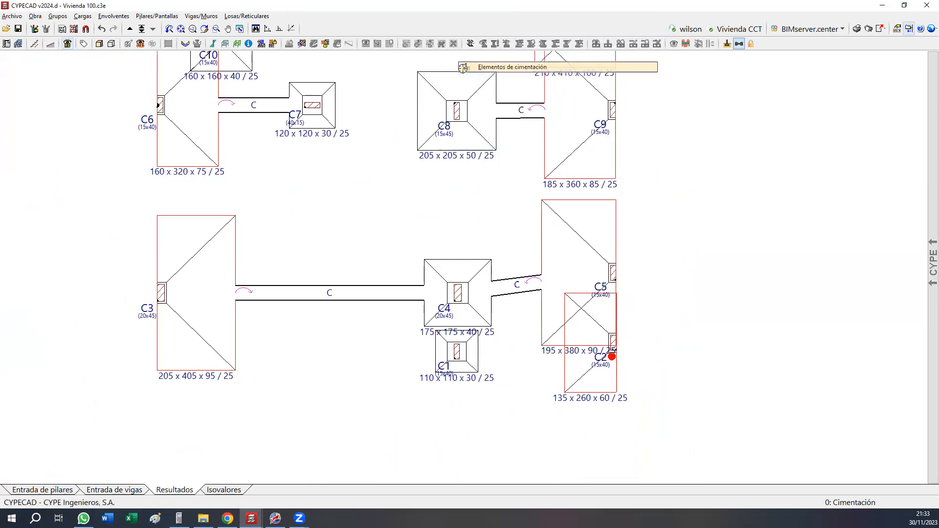
left_click(30, 84)
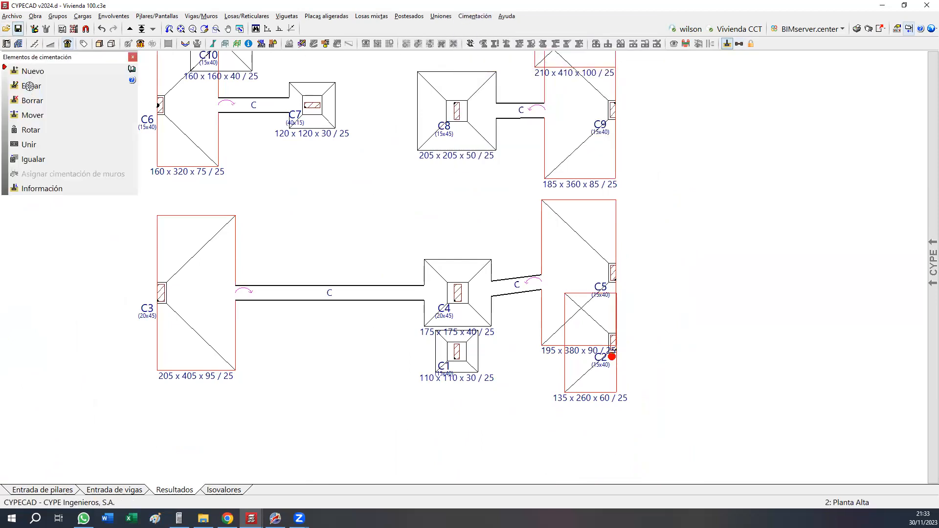
scroll(447, 279, "up", 3)
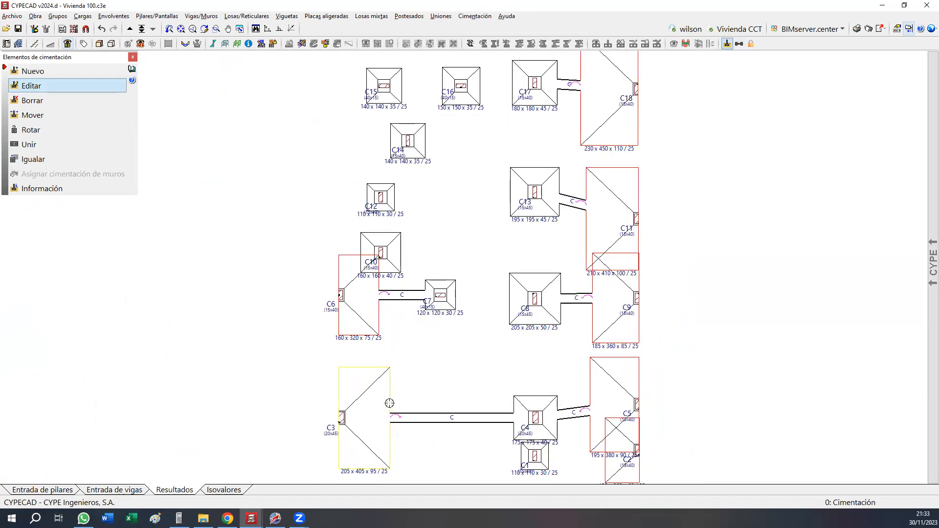
left_click(413, 216)
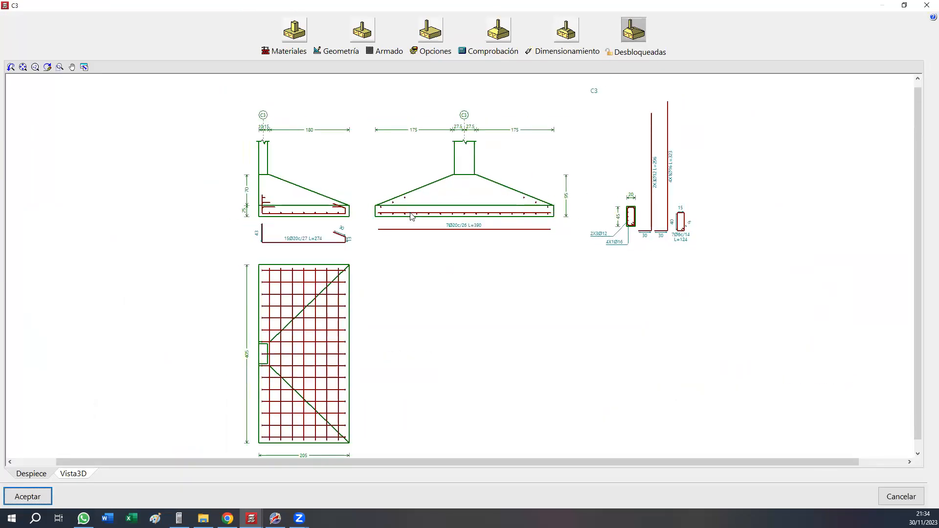
- Recalculate only the reinforcement of the C3 footing with the Rearmar dimensioning option
left_click(551, 55)
left_click(451, 263)
left_click(436, 285)
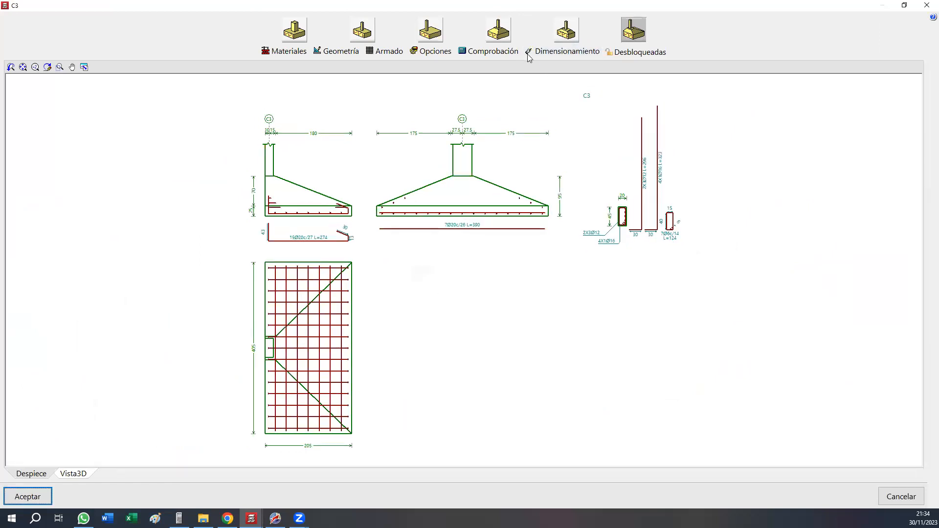
- Redimension the C3 footing with the Completo option and accept the resized footing
left_click(554, 56)
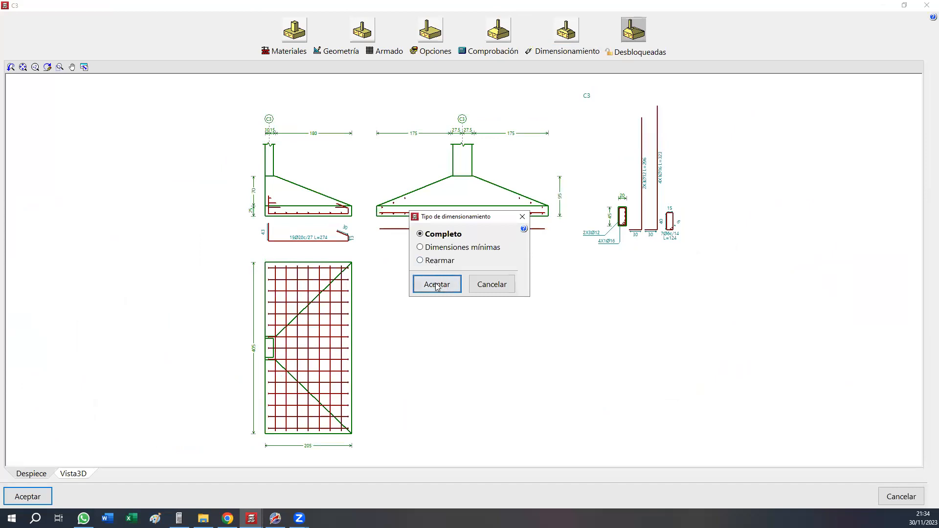
left_click(437, 285)
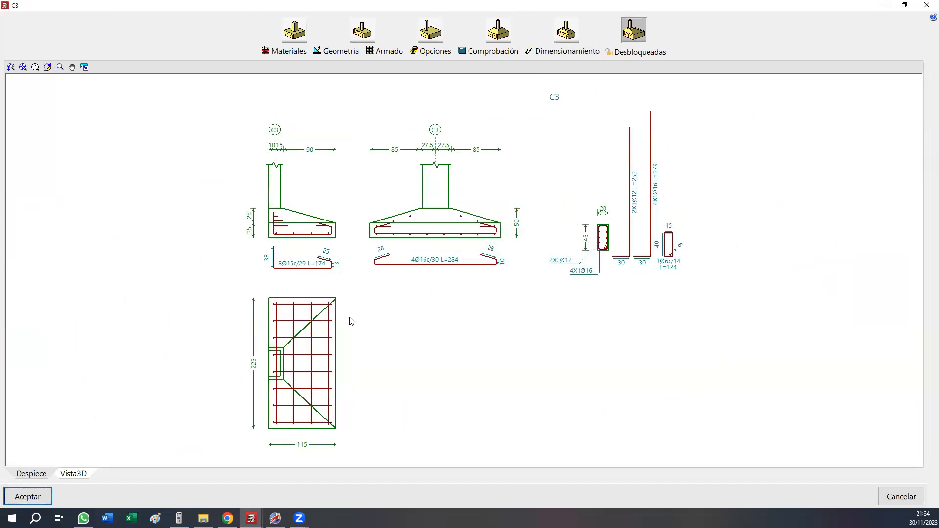
scroll(353, 325, "up", 1)
middle_click_drag(351, 325, 342, 264)
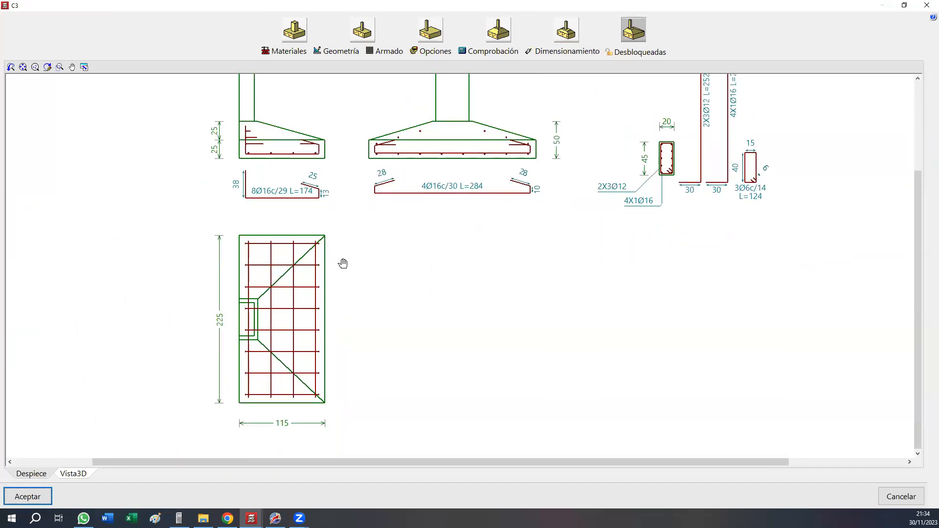
left_click(49, 496)
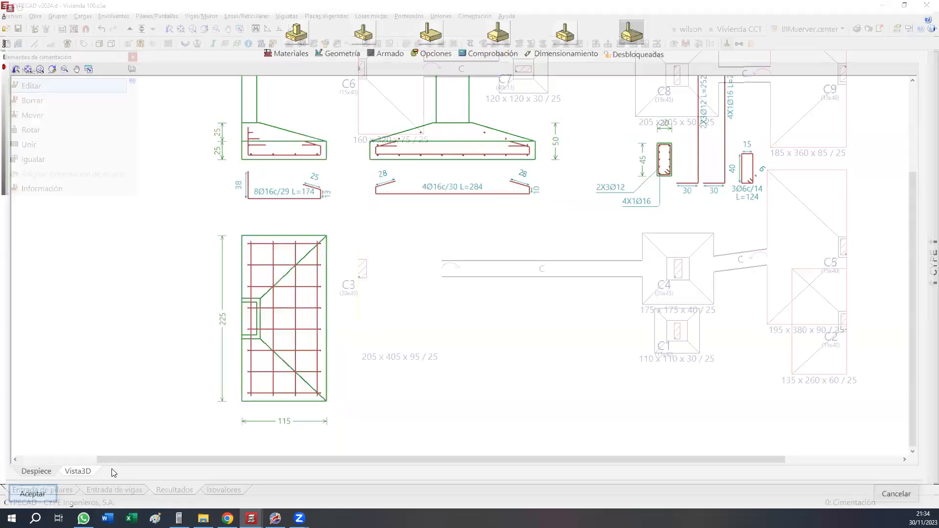
- Open the C6 footing, redimension it with the Completo option, and accept the resized footing
middle_click_drag(522, 158, 466, 302)
scroll(317, 302, "up", 1)
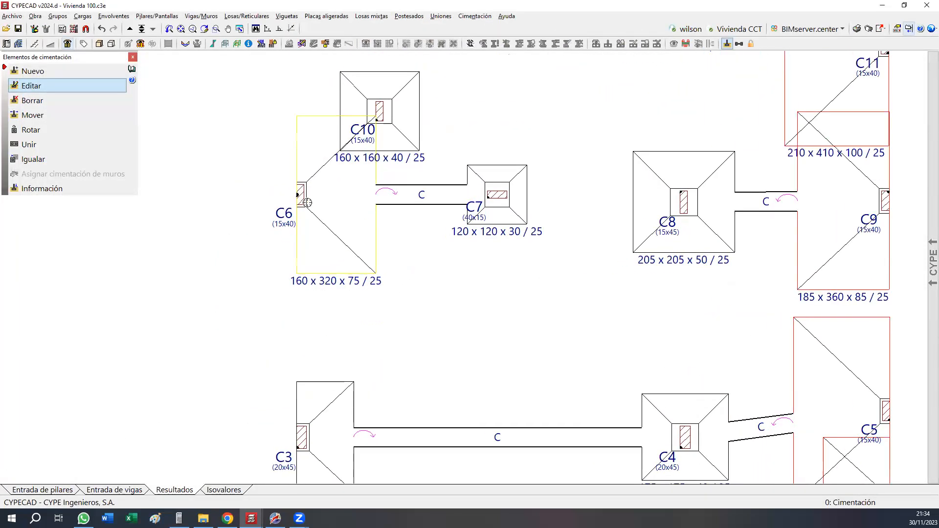
left_click(363, 254)
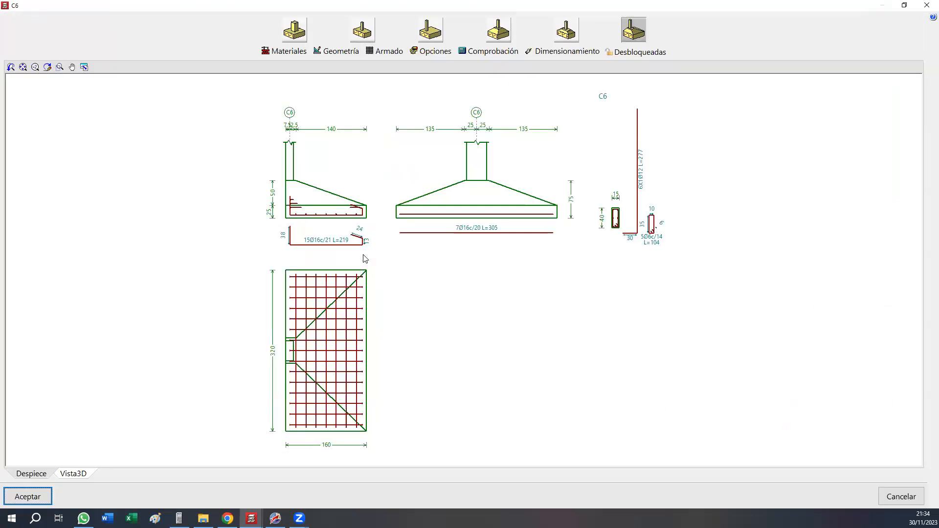
left_click(540, 54)
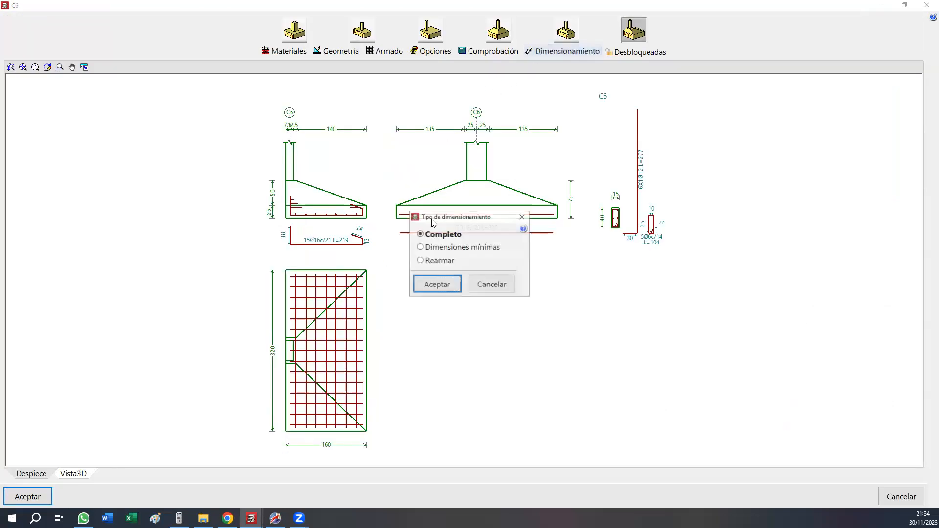
left_click(433, 282)
left_click(27, 496)
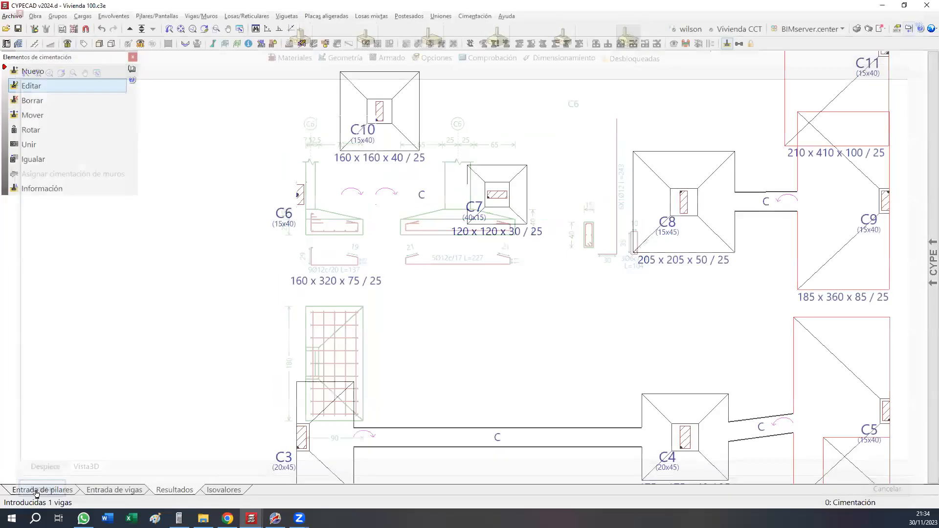
- Open the C10 footing, redimension it with the Completo option, and accept the result
scroll(358, 138, "up", 3)
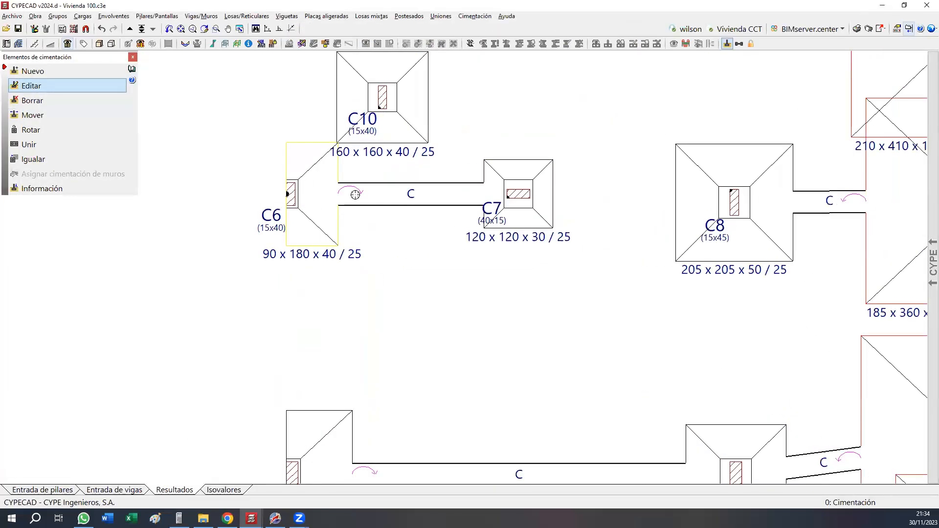
middle_click_drag(207, 232, 201, 362)
scroll(344, 336, "up", 2)
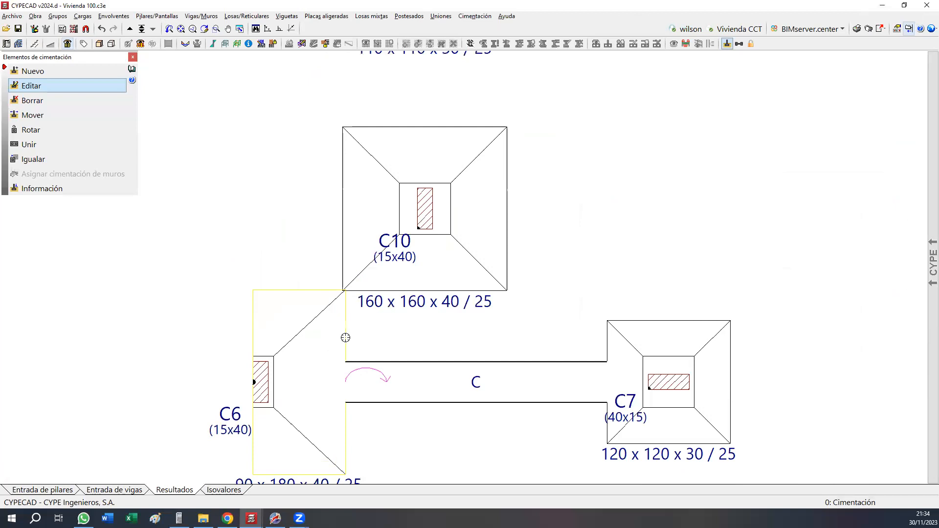
left_click(394, 209)
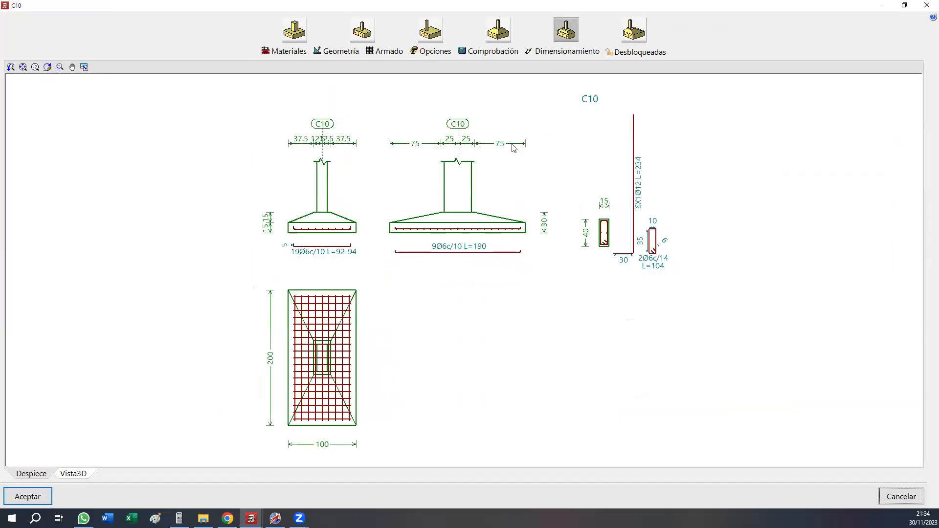
left_click(573, 52)
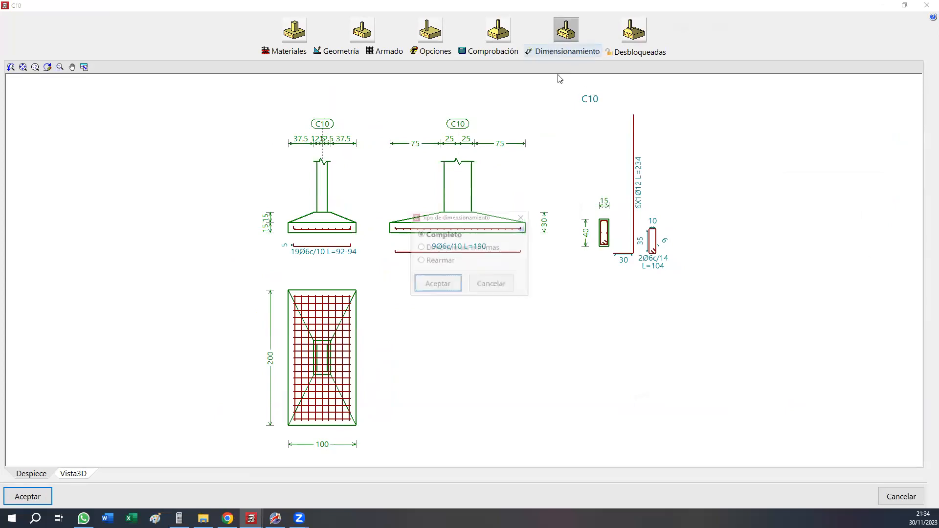
left_click(437, 283)
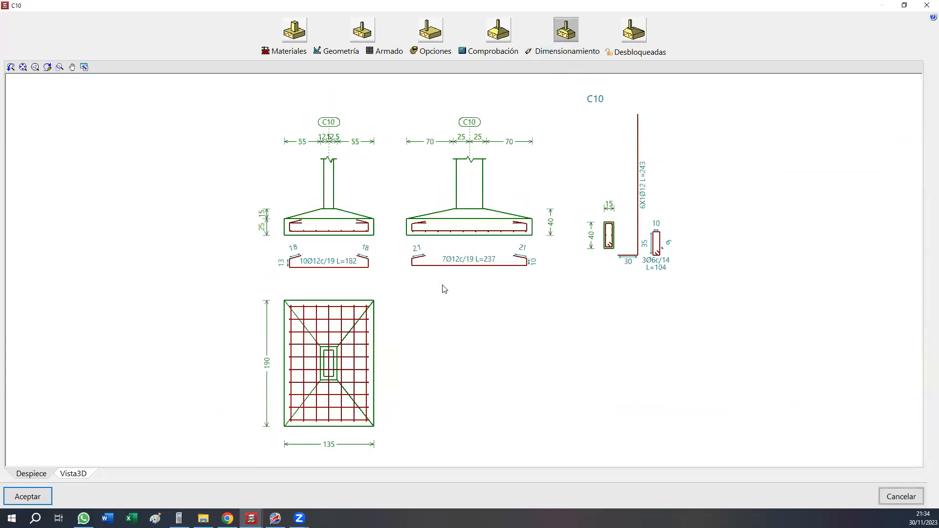
left_click(28, 496)
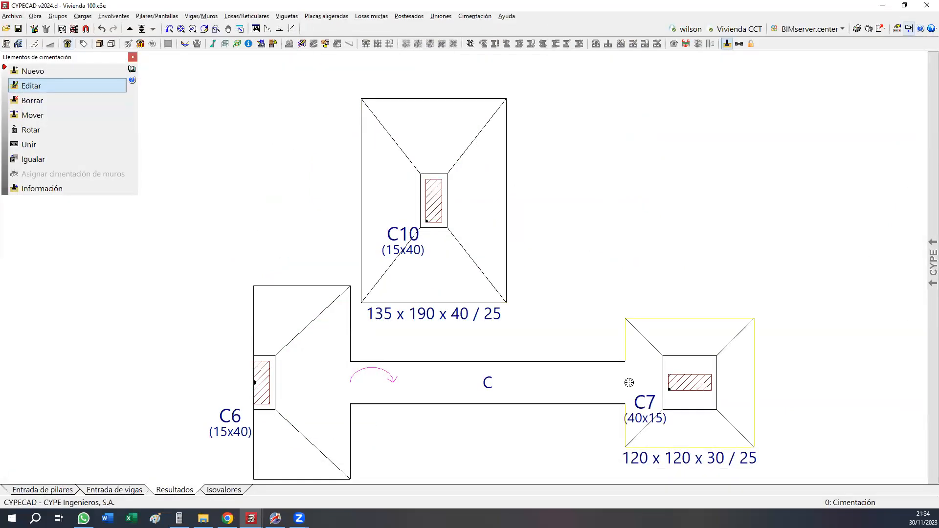
- Redimension the C22 boundary footing with the Completo option and accept the result
scroll(499, 227, "down", 5)
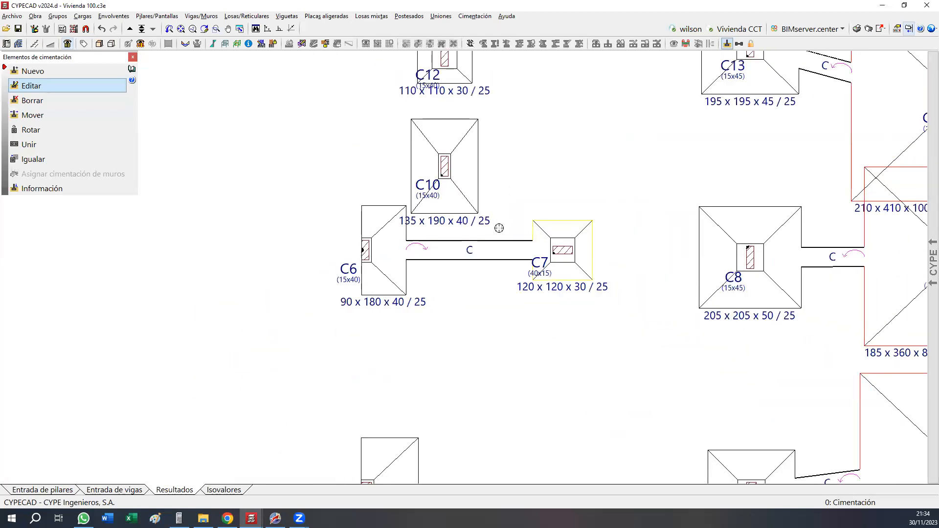
middle_click_drag(575, 283, 477, 215)
middle_click_drag(482, 122, 441, 431)
middle_click_drag(555, 151, 591, 476)
scroll(630, 335, "up", 1)
scroll(626, 345, "up", 2)
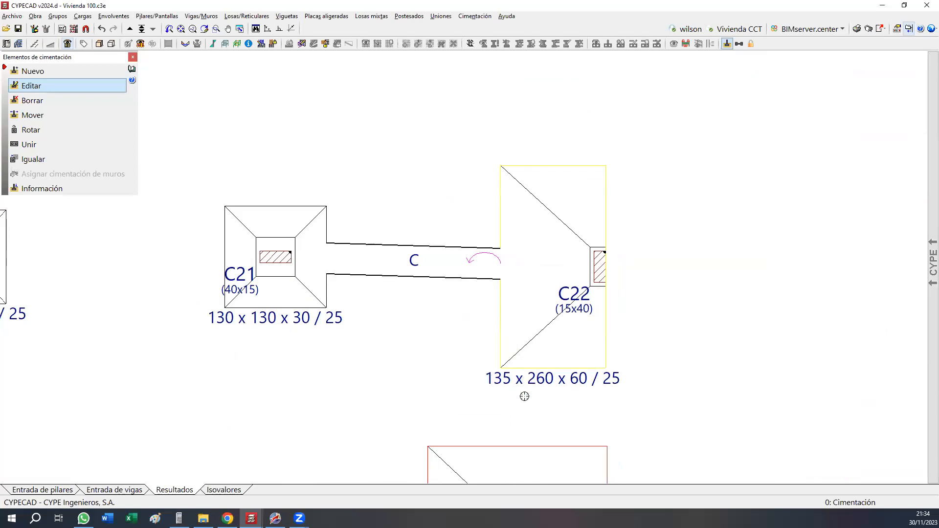
left_click(566, 32)
left_click(439, 283)
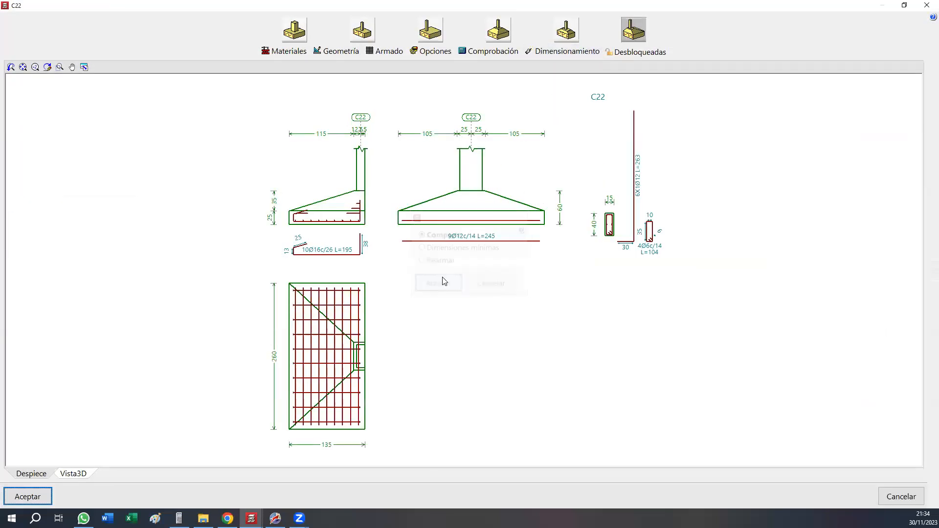
left_click(43, 500)
- Open the C18 boundary footing, redimension it with the Completo option, and accept the result
middle_click_drag(157, 460, 329, 230)
scroll(329, 230, "down", 1)
scroll(328, 230, "down", 4)
scroll(489, 367, "up", 2)
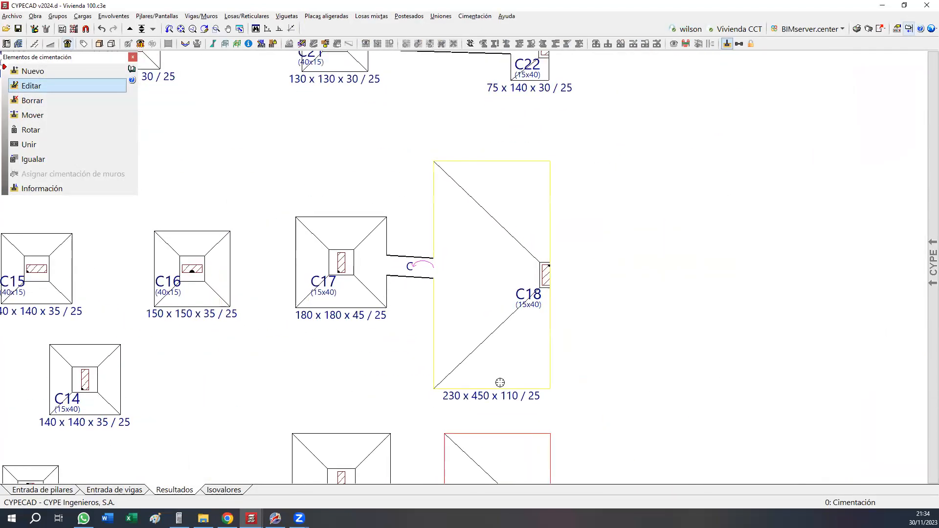
scroll(472, 409, "up", 1)
left_click(471, 354)
left_click(552, 52)
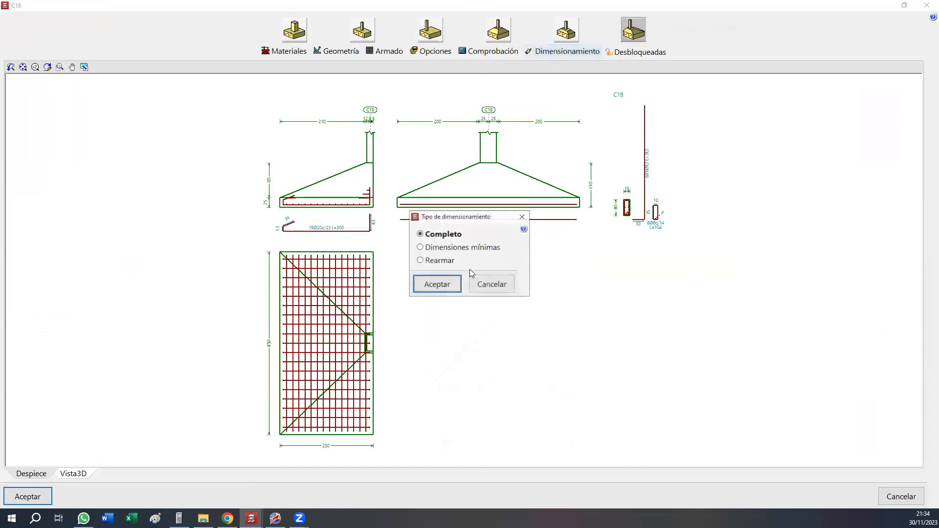
left_click(440, 285)
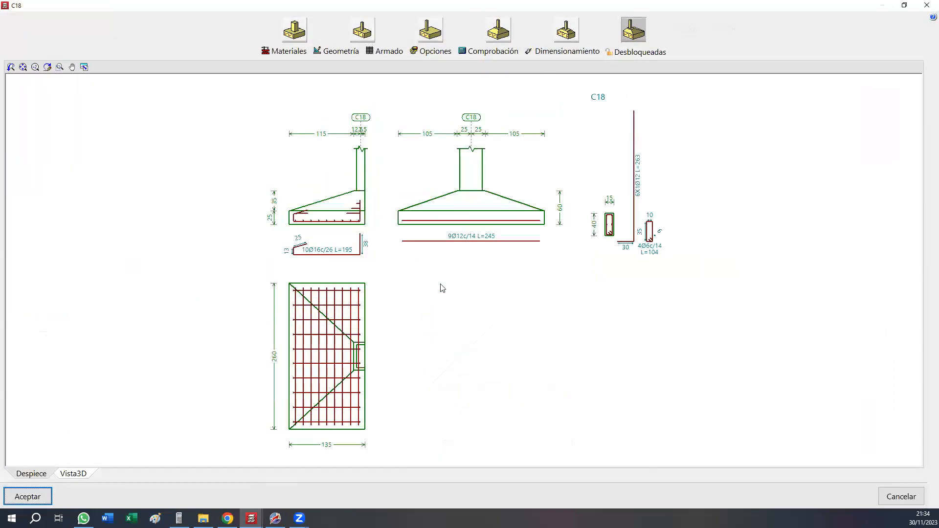
left_click(47, 498)
- Open the C11 boundary footing, redimension it with the Completo option, and accept the result
middle_click_drag(722, 410, 742, 287)
scroll(743, 288, "down", 2)
middle_click_drag(652, 378, 602, 250)
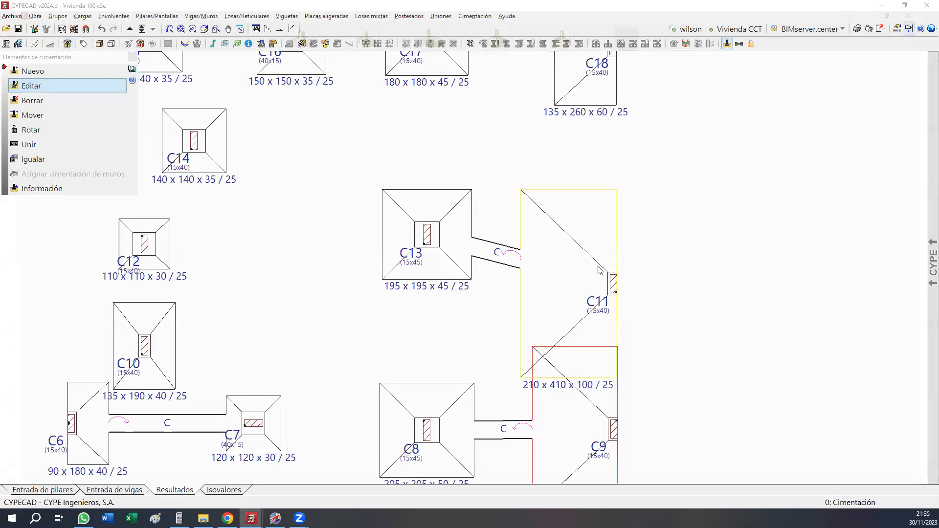
left_click(562, 52)
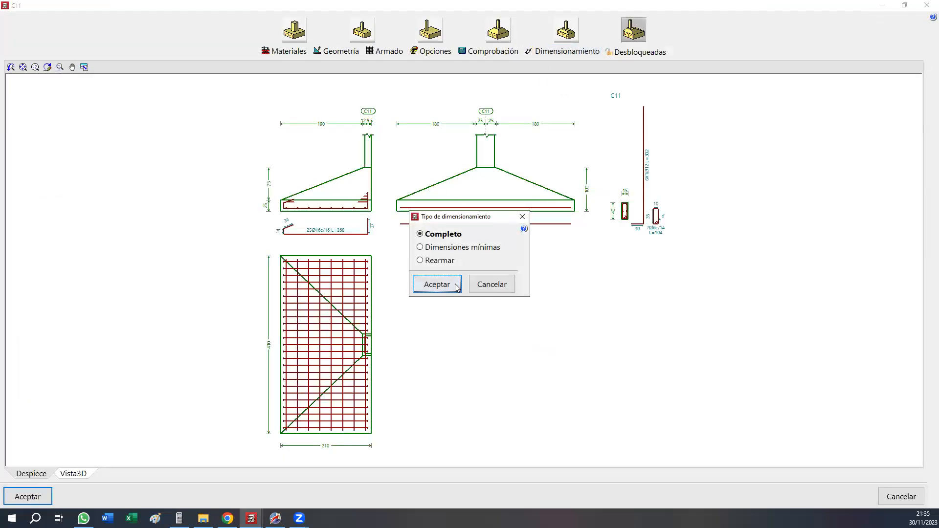
left_click(454, 286)
left_click(32, 498)
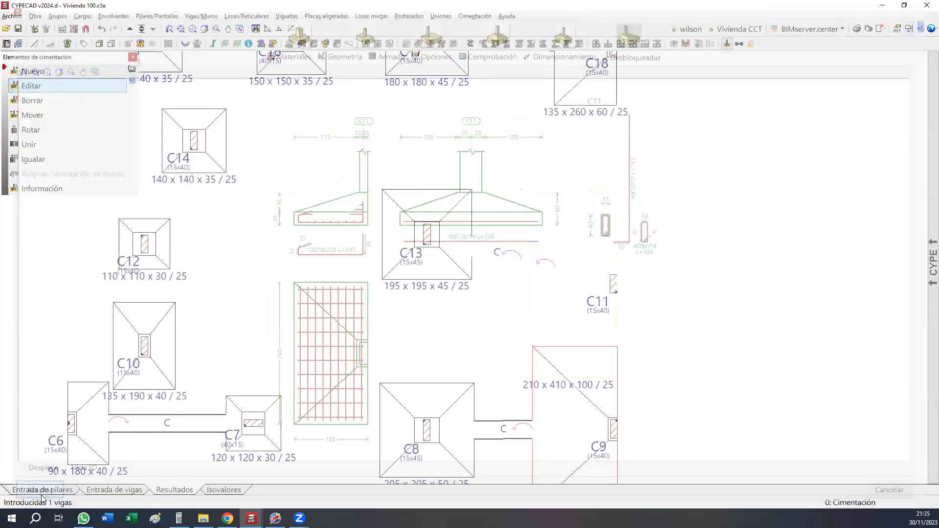
- Open the C9 boundary footing, redimension it with the Completo option, and accept the result
middle_click_drag(692, 397, 681, 237)
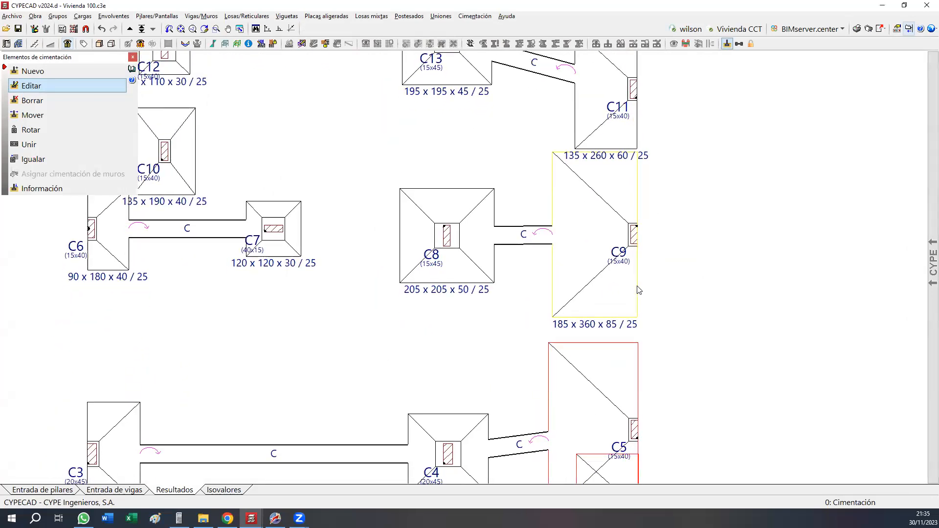
left_click(636, 265)
left_click(563, 52)
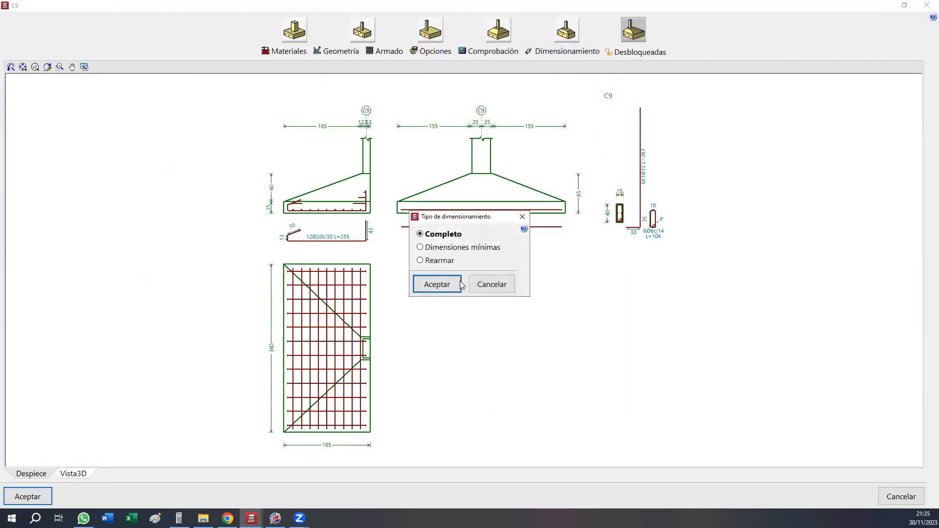
left_click(437, 283)
left_click(10, 501)
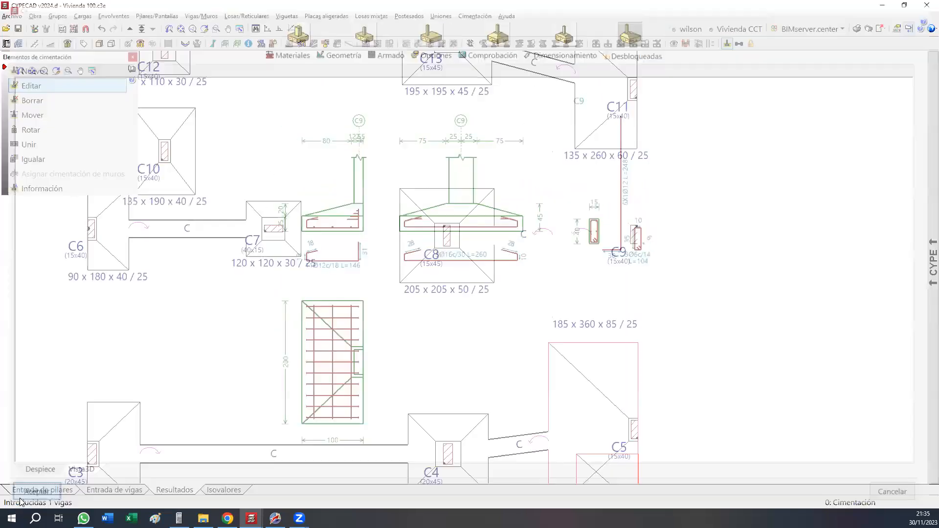
- Open the combined C2-C5 footing for editing and accept it
middle_click_drag(723, 411, 719, 226)
left_click(648, 195)
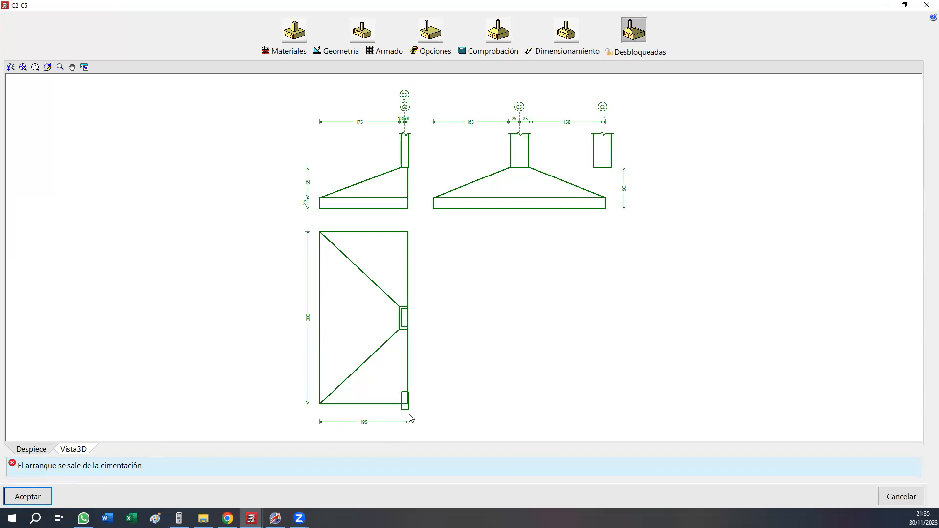
left_click(51, 496)
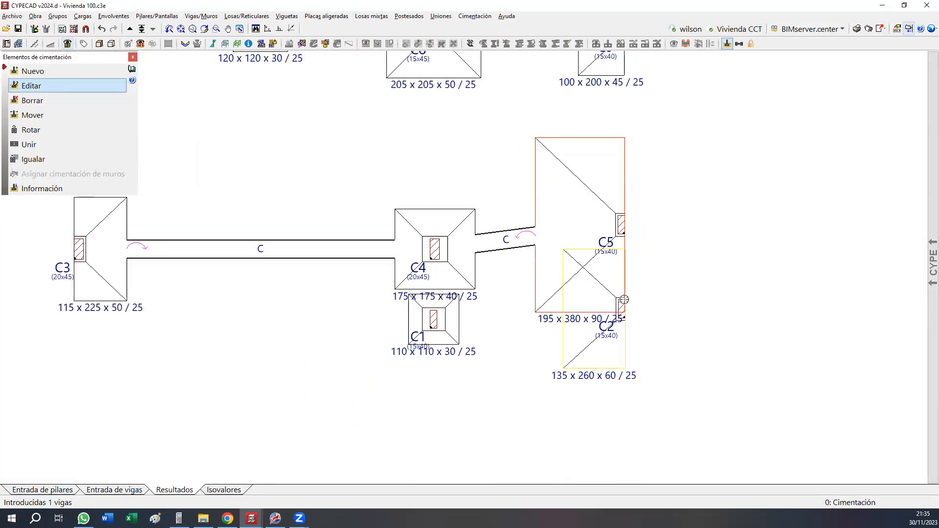
- Place new single-column footings on columns C5 and C2 in place of the overlapping ones
left_click(41, 76)
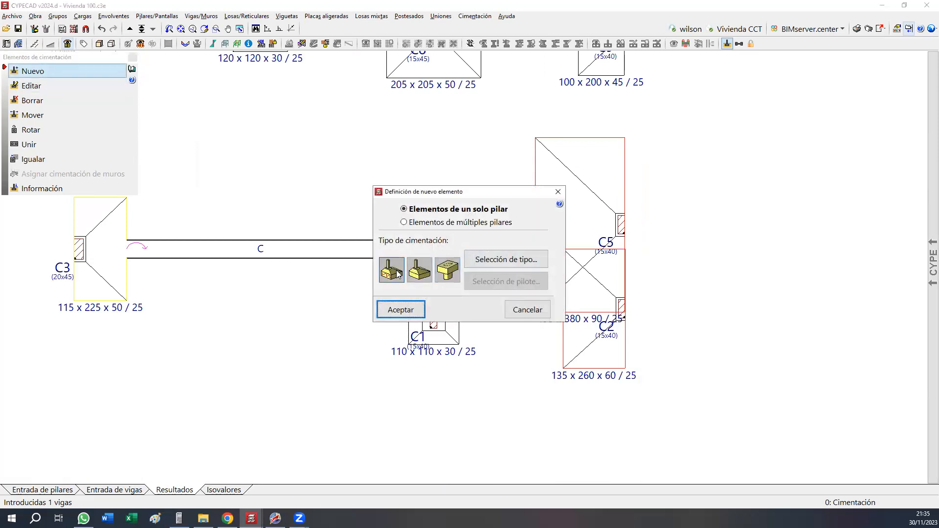
left_click(400, 310)
left_click(605, 222)
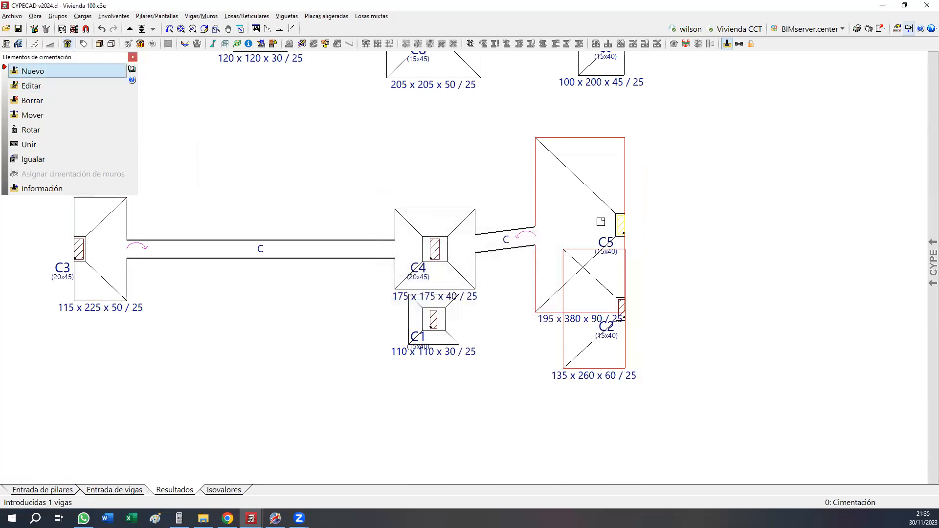
left_click(606, 308)
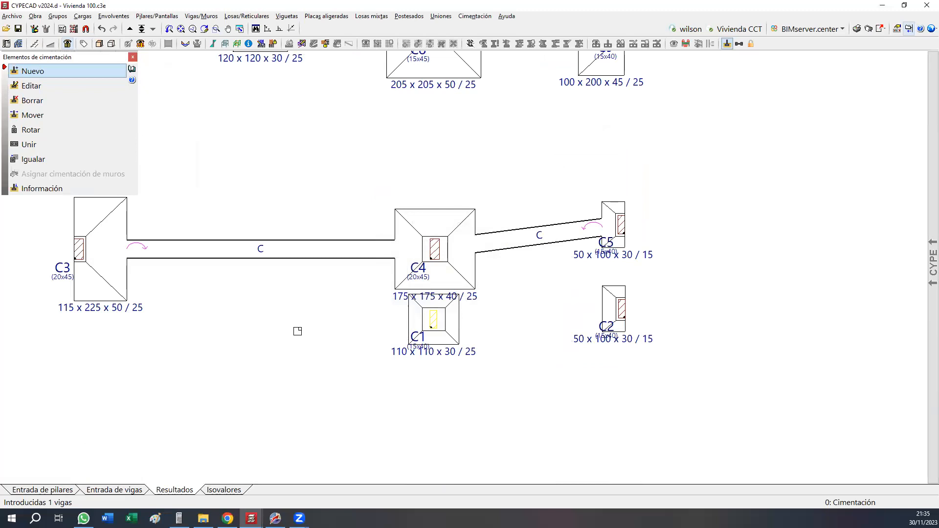
- Add a centring beam from the C2 boundary footing to the C1 footing
scroll(410, 321, "up", 1)
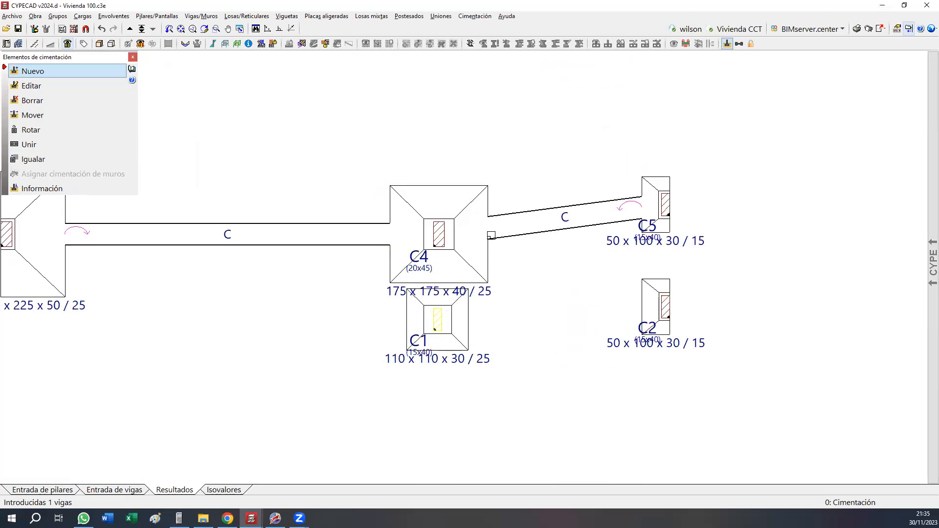
left_click(474, 16)
left_click(494, 78)
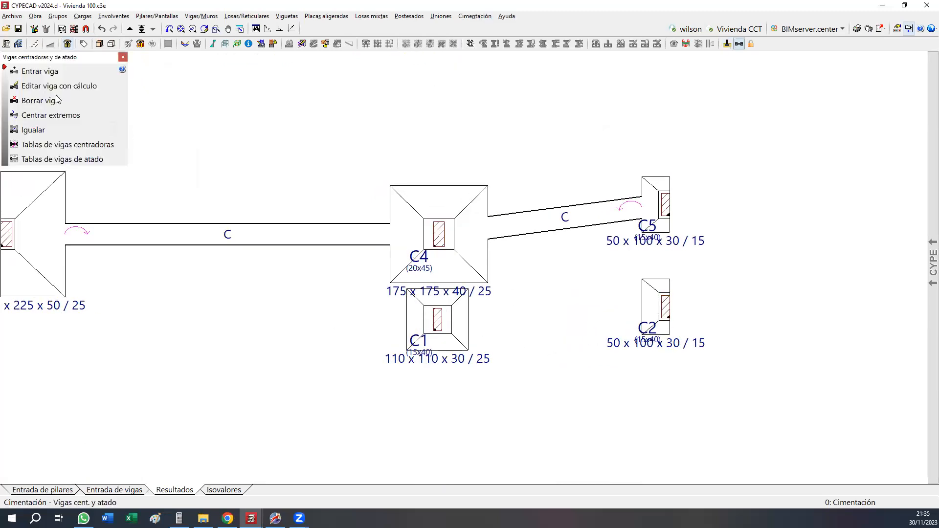
left_click(666, 307)
left_click(437, 320)
- Return to editing foundation elements, redimension the new C2 footing with the Completo option, and accept the result
left_click(475, 16)
left_click(508, 65)
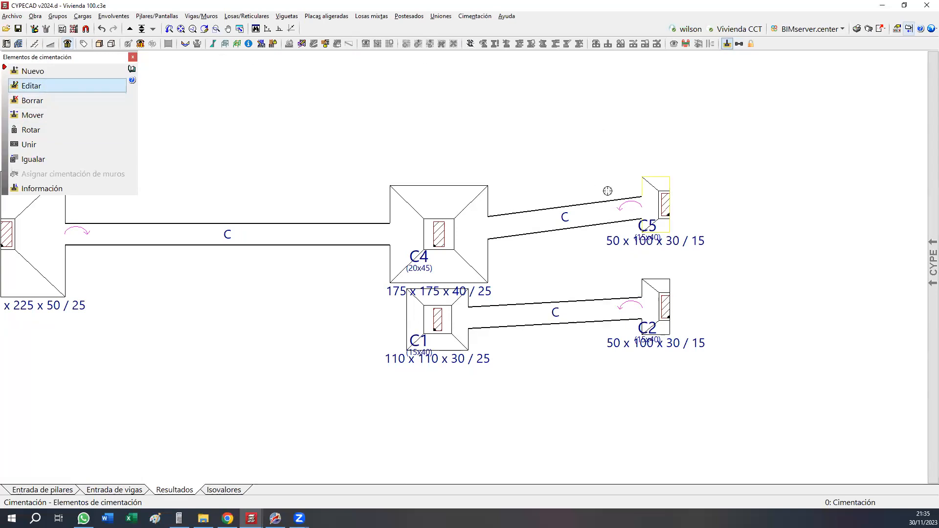
left_click(658, 298)
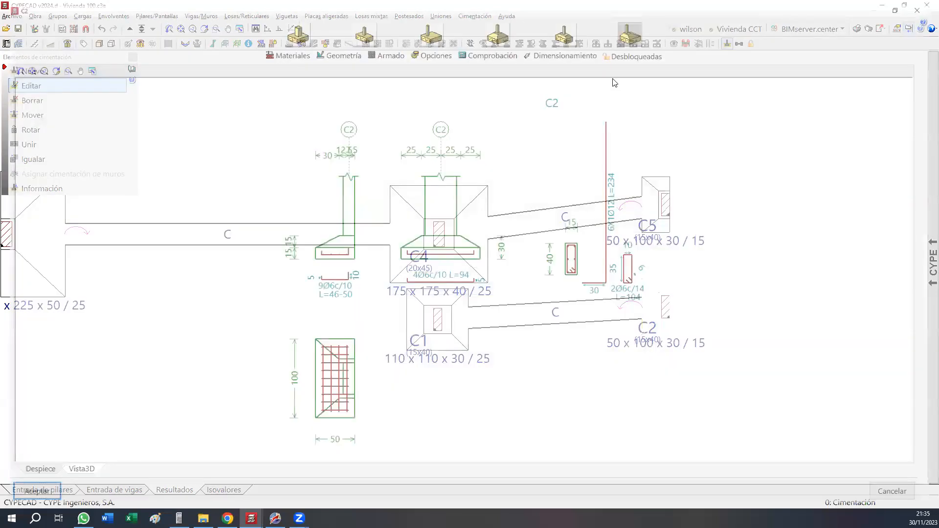
left_click(567, 51)
left_click(440, 281)
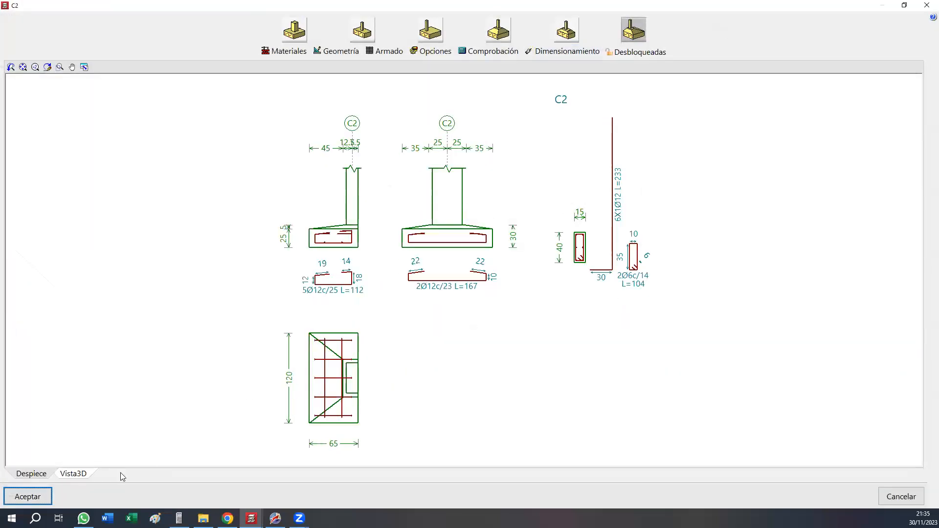
left_click(43, 498)
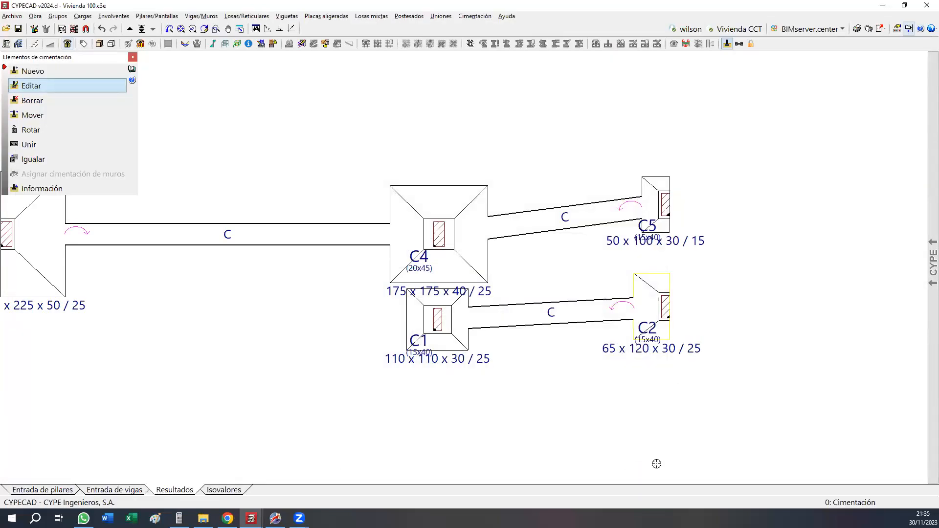
- Open the new C5 footing, redimension it with the Completo option, and accept the result
left_click(683, 193)
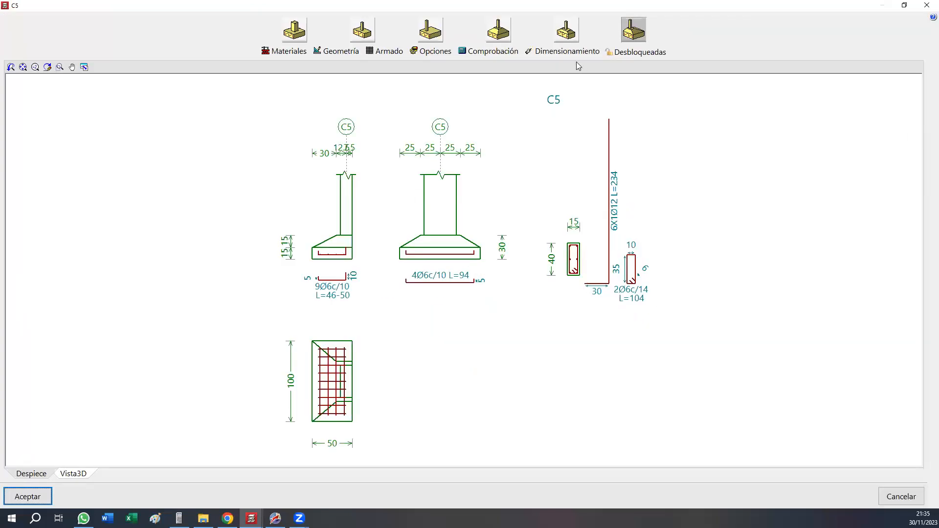
left_click(567, 51)
left_click(437, 284)
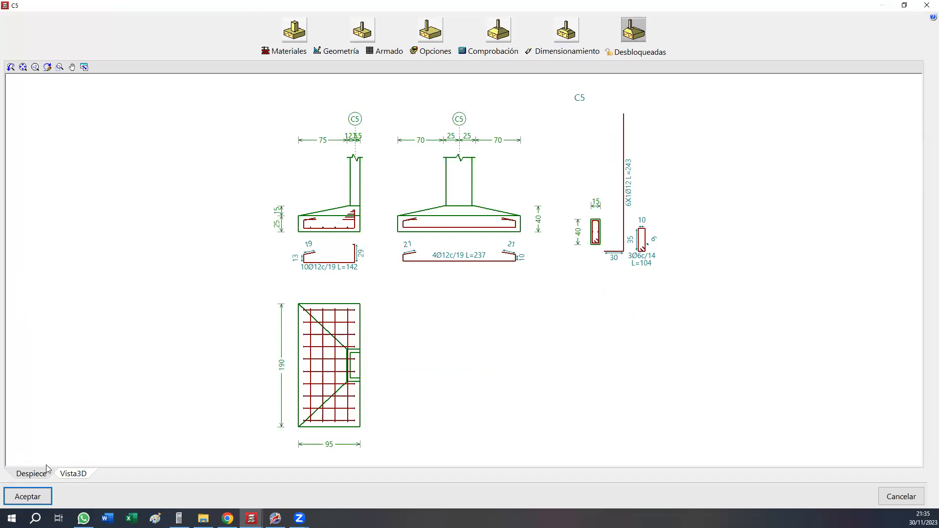
left_click(28, 497)
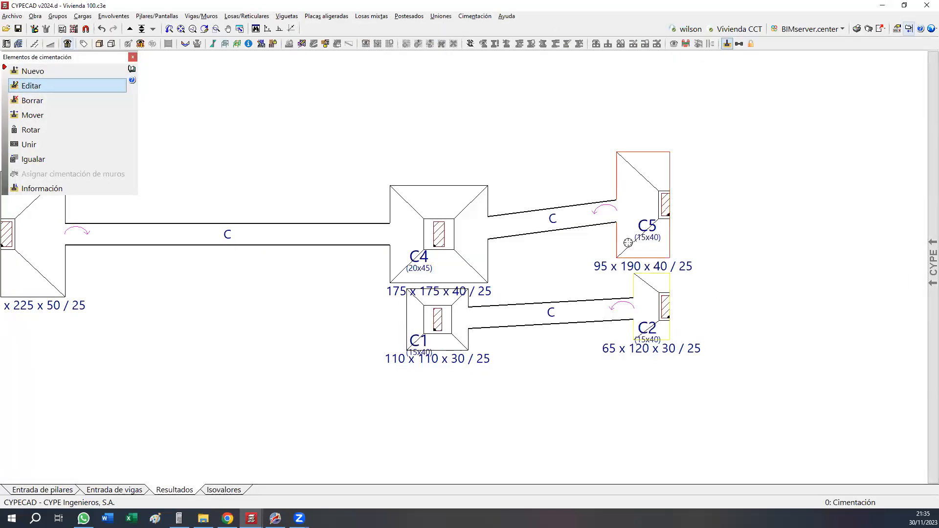
- Reopen the C5 footing, repeat the Completo redimensioning, and accept the result
left_click(629, 243)
left_click(38, 503)
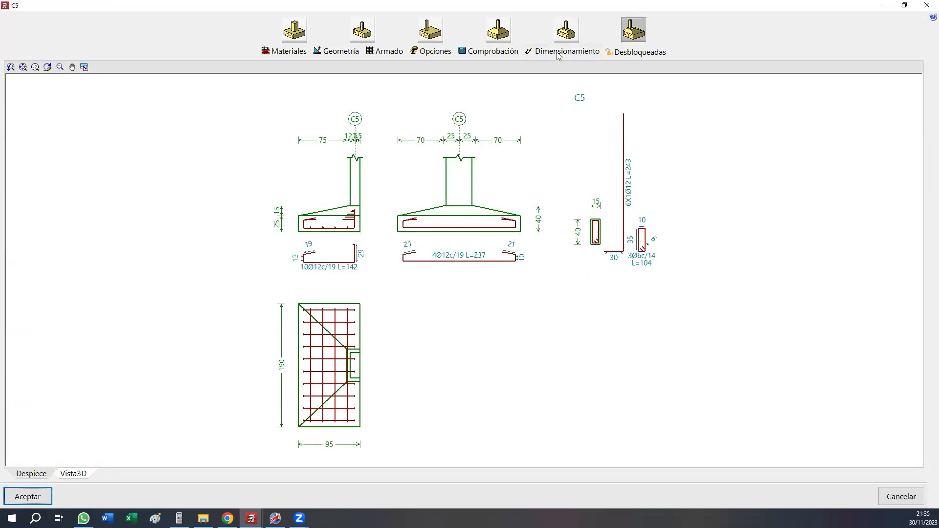
left_click(563, 51)
left_click(437, 285)
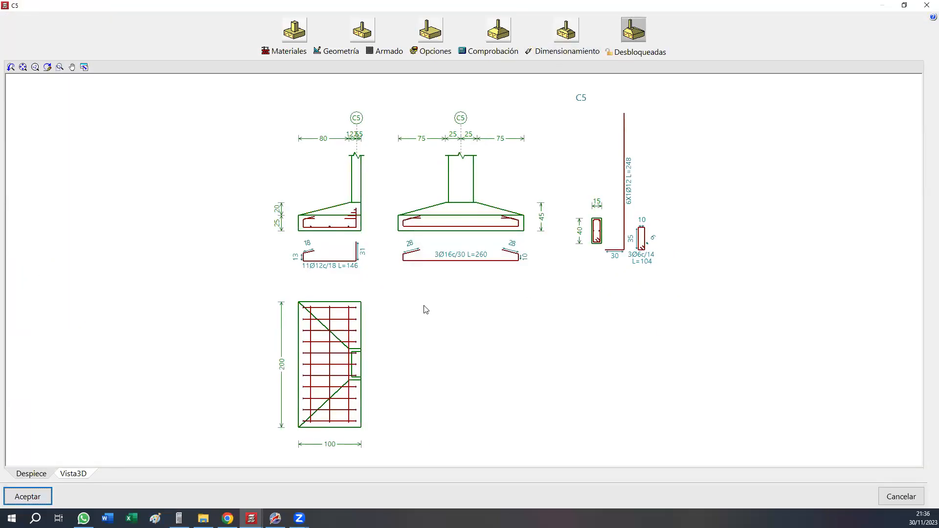
left_click(17, 503)
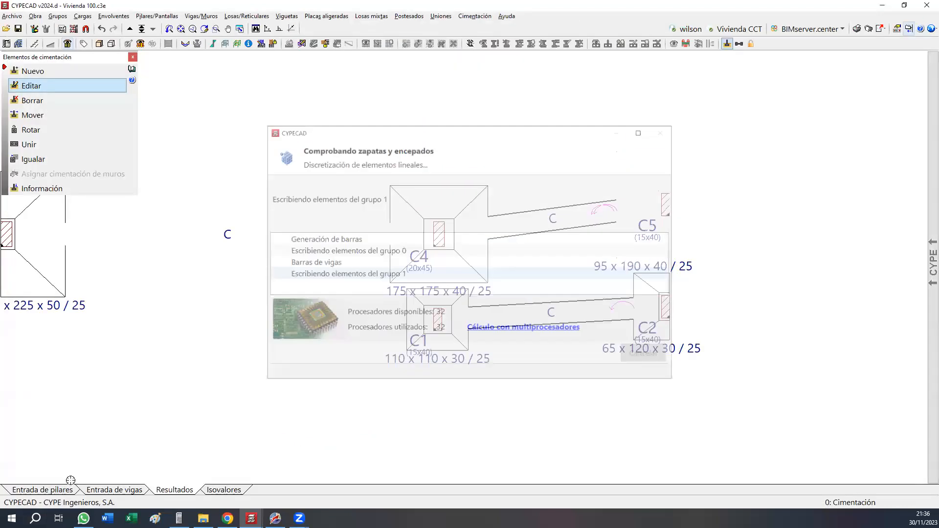
- Open the 3D view of the building and examine the footings and centring beams beneath the columns
scroll(575, 409, "down", 5)
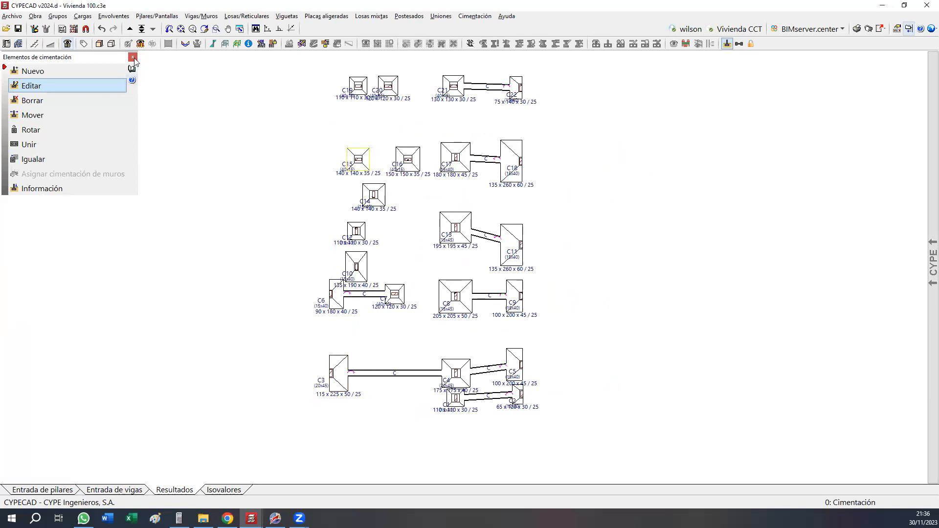
left_click(100, 45)
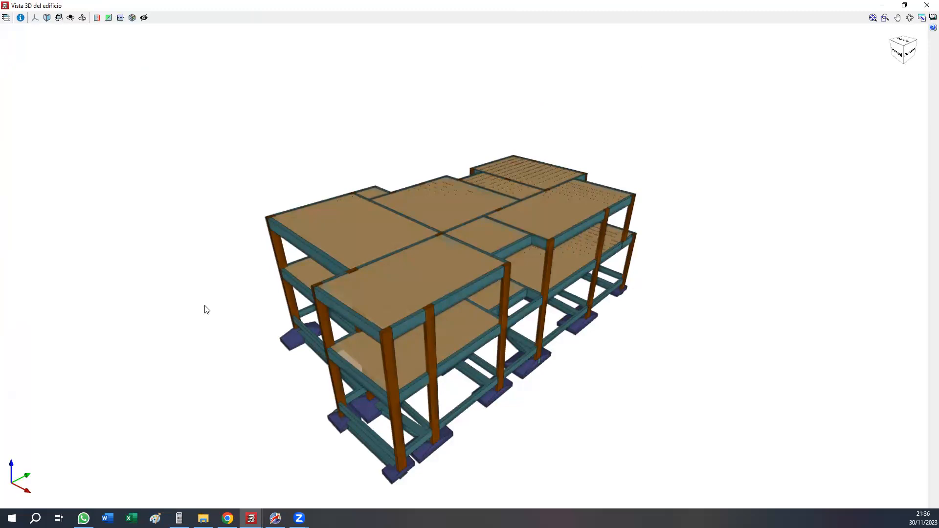
left_click_drag(439, 312, 447, 388)
middle_click_drag(509, 340, 402, 350, "shift")
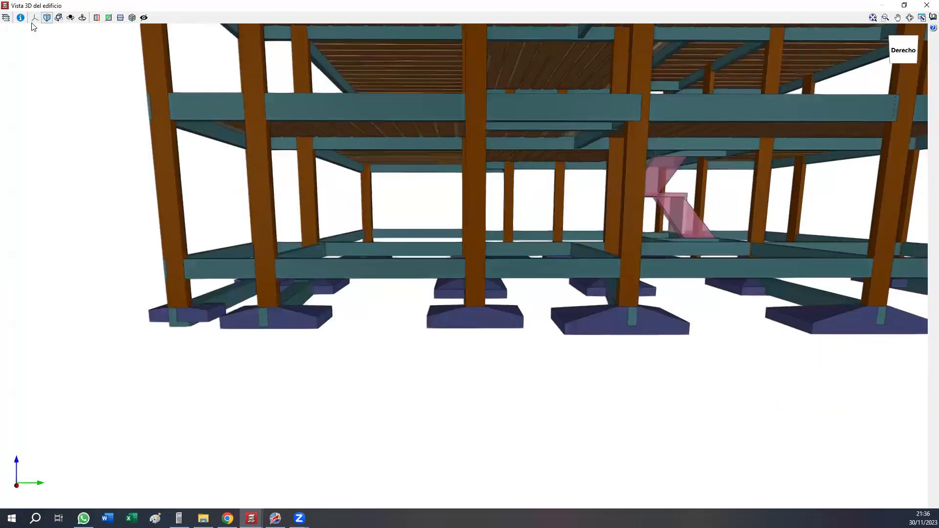
- Show the 3D model in orthographic right-side elevation and examine the footing base levels and the gap between the lowest beams and the footings
left_click(47, 17)
left_click(35, 18)
left_click(57, 35)
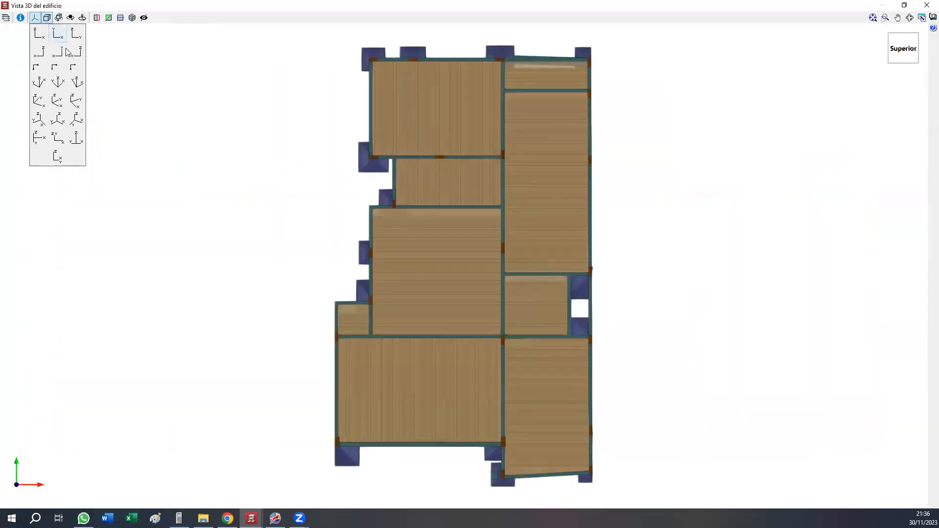
left_click(76, 34)
scroll(532, 450, "up", 2)
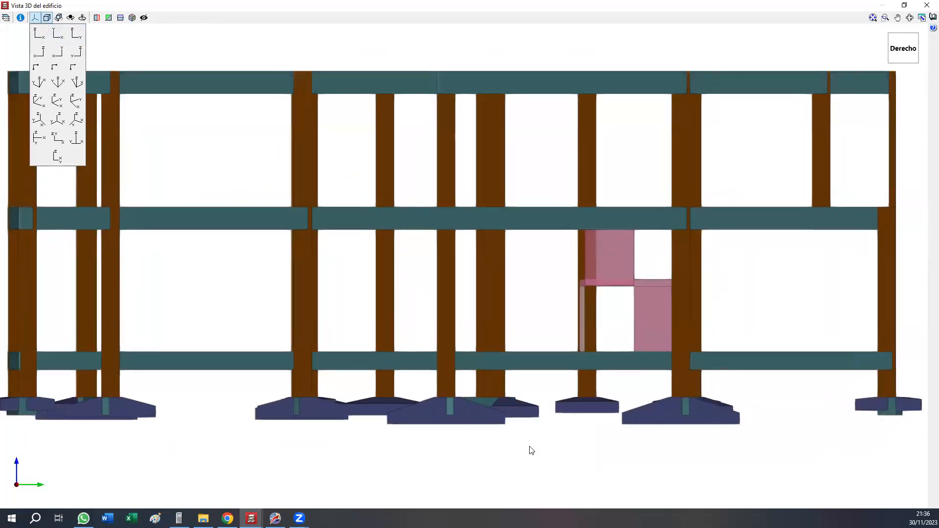
scroll(525, 445, "down", 3)
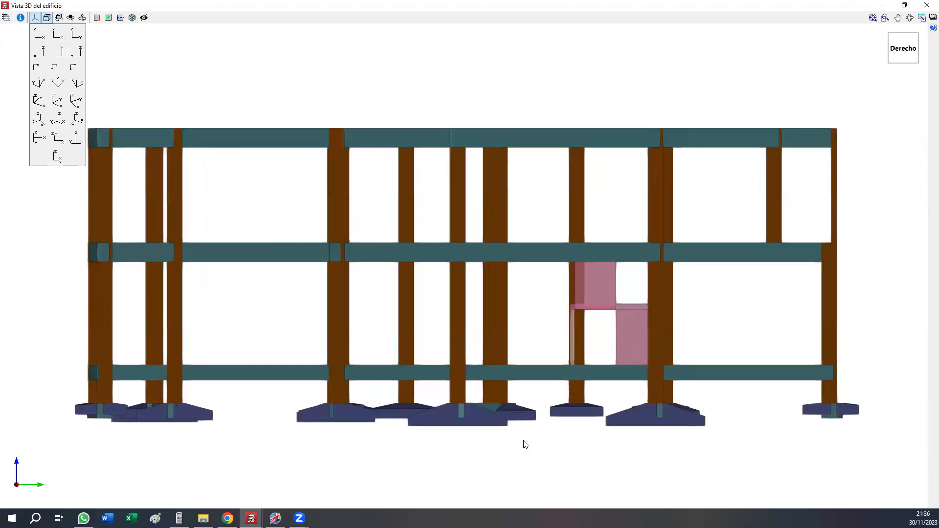
scroll(525, 445, "up", 1)
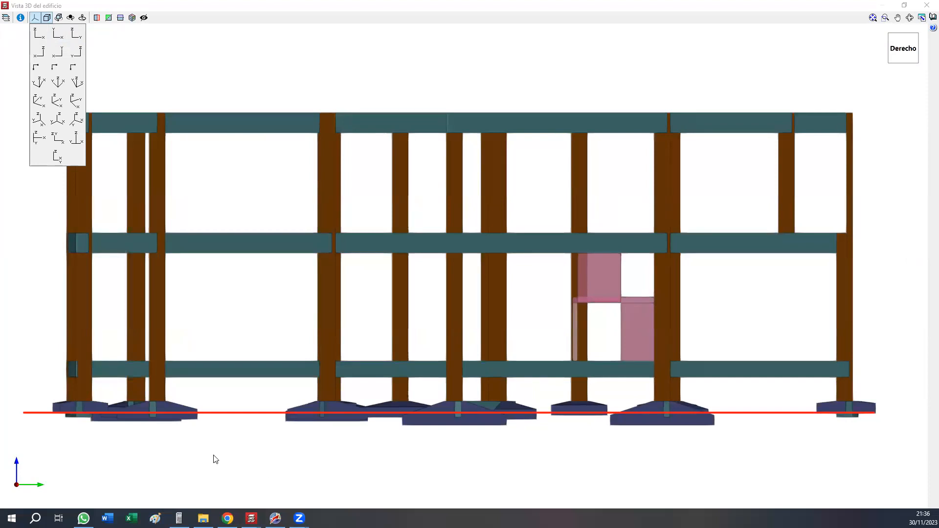
scroll(373, 430, "up", 4)
scroll(391, 433, "up", 3)
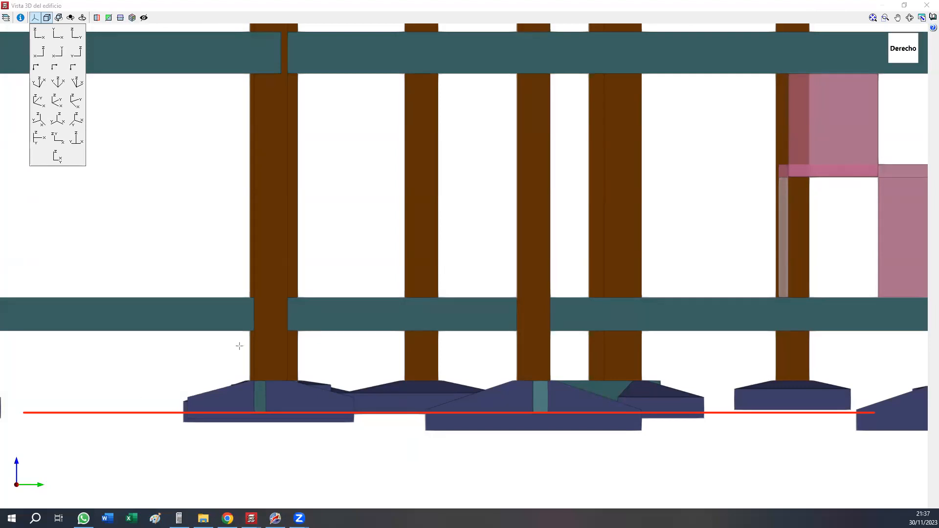
left_click_drag(244, 331, 237, 375)
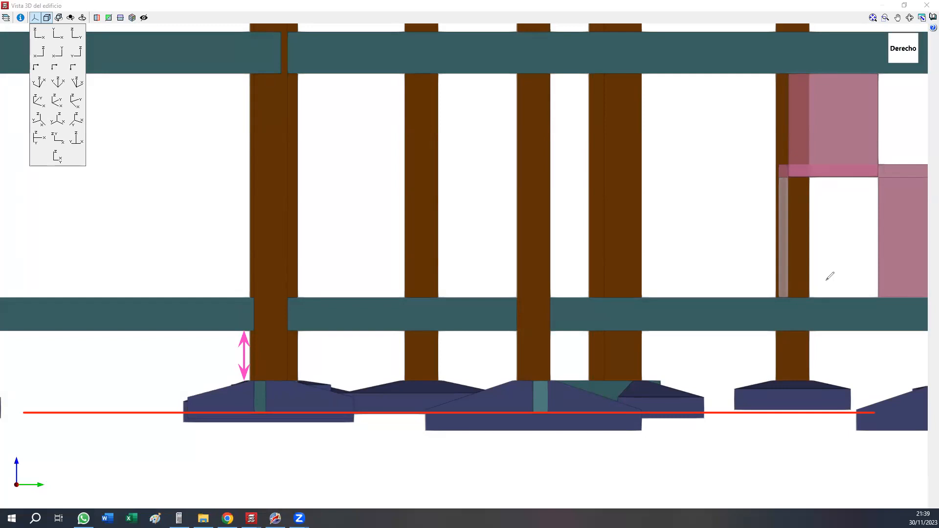
- Annotate the elevation with a downward arrow through the middle footing and the labels H1, G1 and Hzapata
left_click_drag(519, 381, 517, 453)
left_click(215, 354)
type("H1")
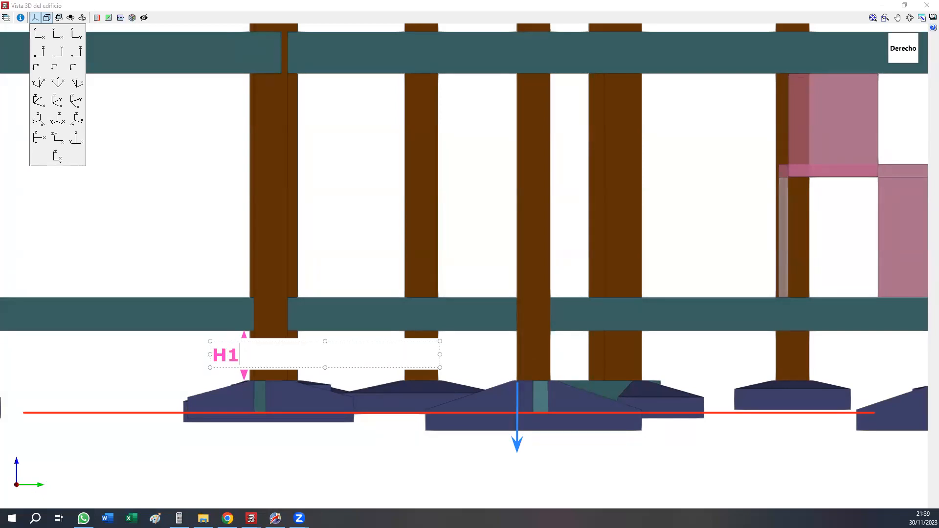
key("Return")
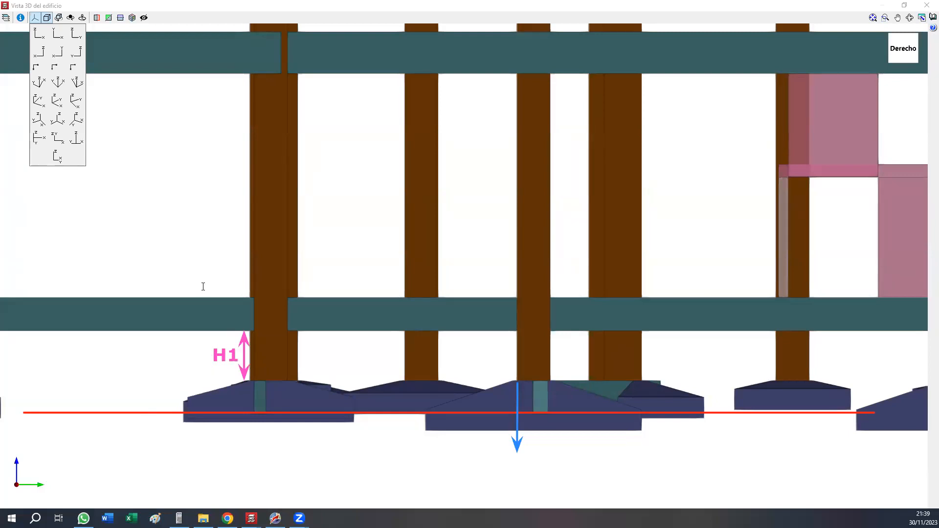
left_click(206, 288)
type("G1")
left_click(121, 389)
left_click(532, 426)
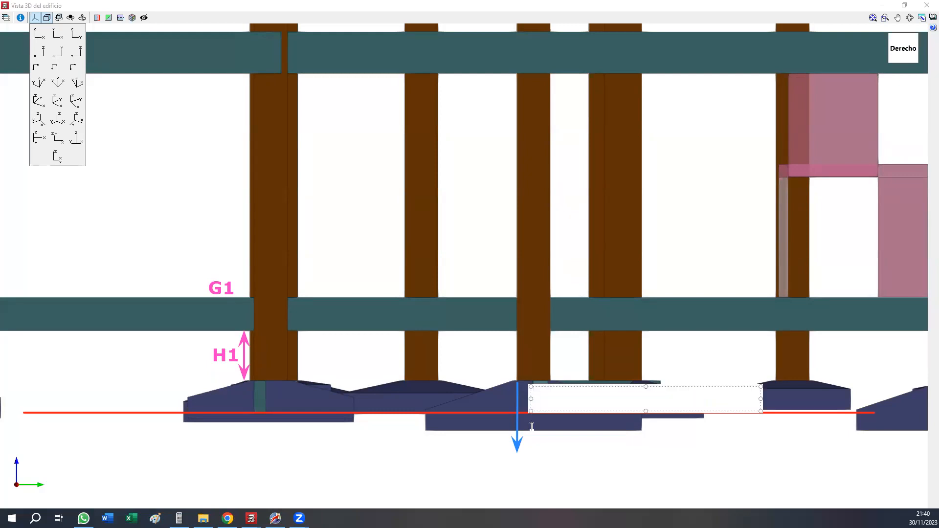
type("Hzapata")
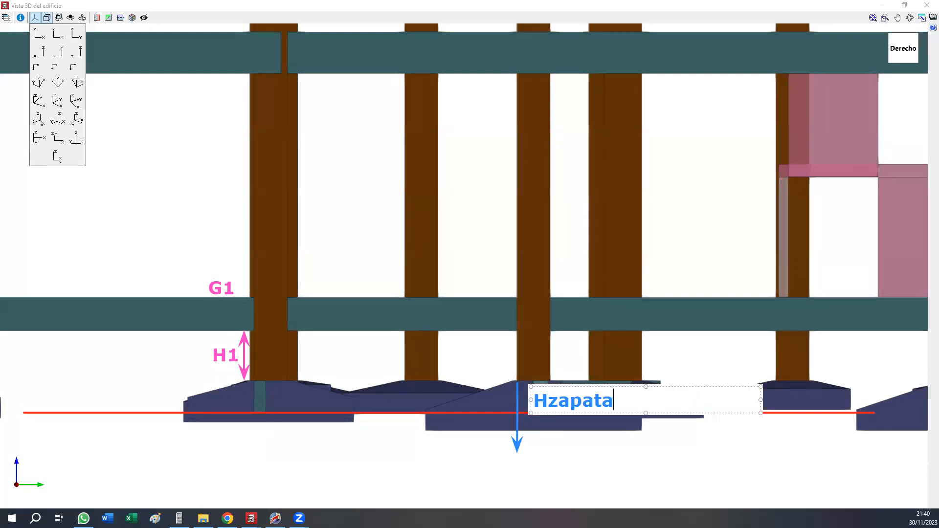
left_click(580, 475)
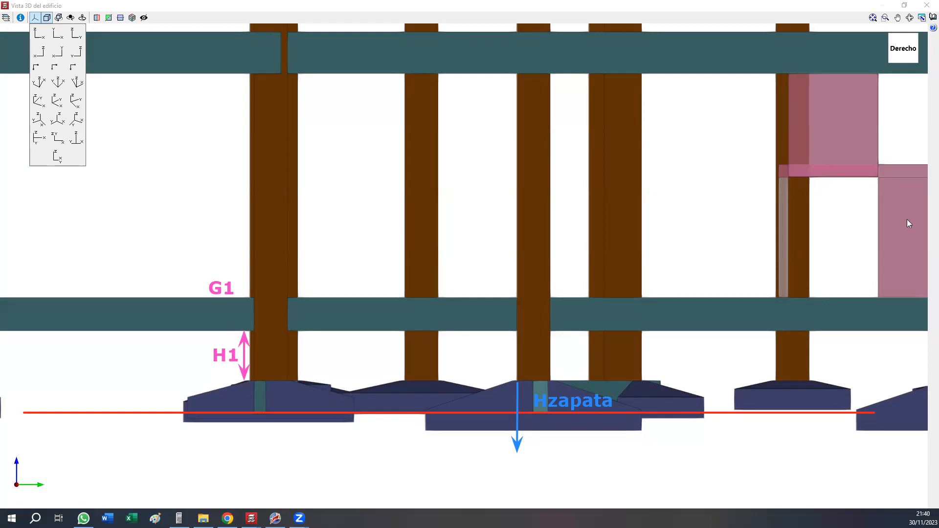
- Mark column bars with vertical lines running from the upper beams down into two footings, and clear the annotations
mouse_move(257, 29)
left_mouse_down()
mouse_move(241, 399)
mouse_move(255, 413)
left_mouse_up()
left_click_drag(541, 29, 545, 425)
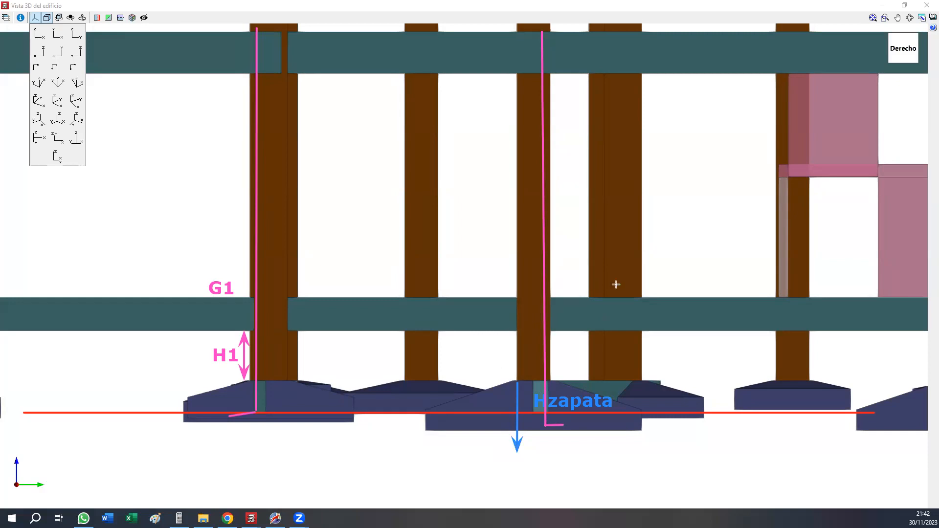
key("Escape")
- Close the 3D building view and open footing C8 for editing as a foundation element
left_click(927, 5)
scroll(350, 165, "up", 2)
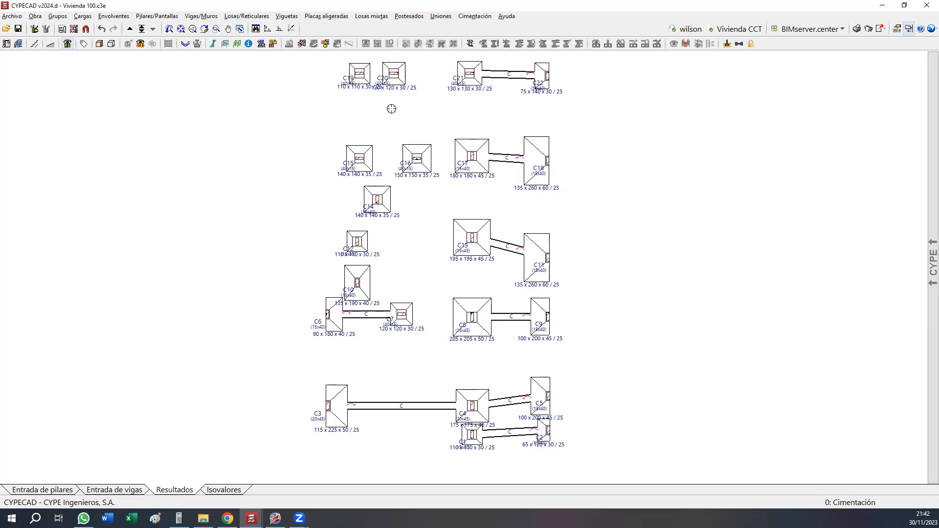
left_click(471, 19)
left_click(494, 67)
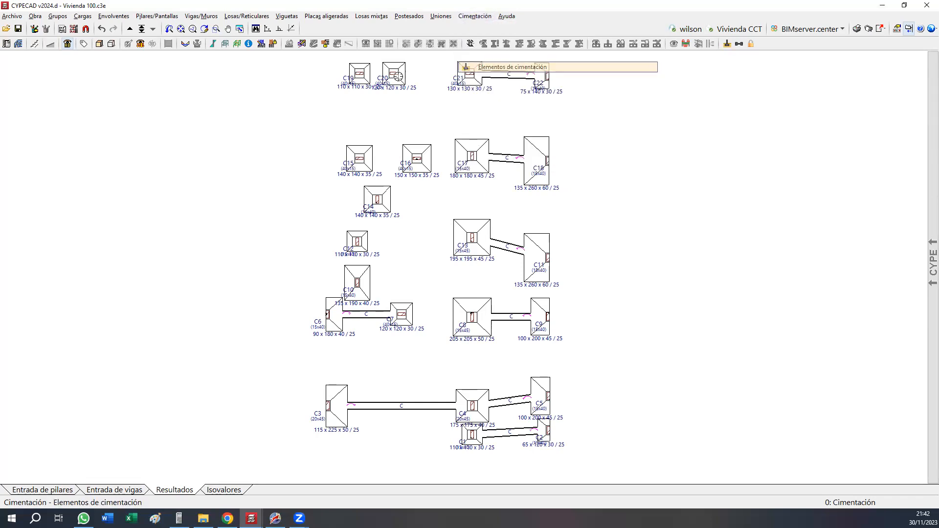
left_click(48, 86)
left_click(470, 333)
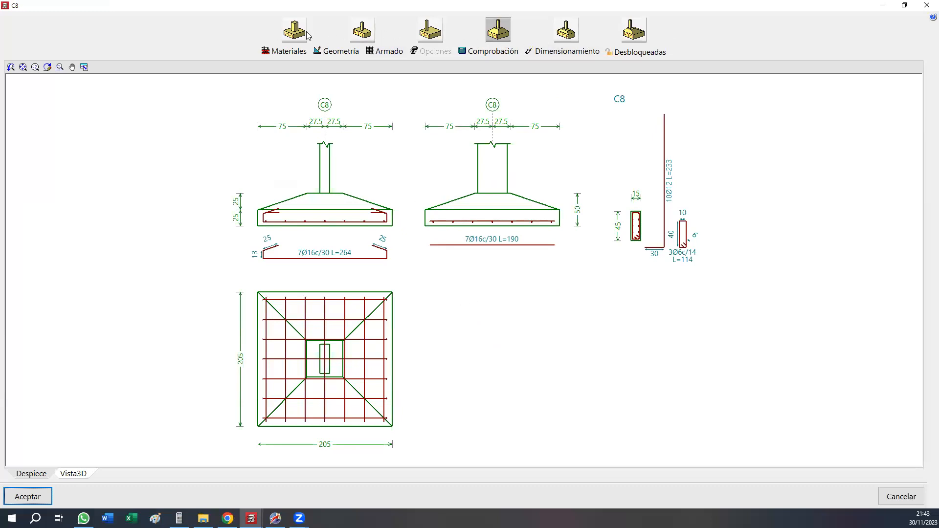
- Open the C8 footing's materials and examine the soil-structure interaction option with its ballast modulus, leaving it disabled
left_click(282, 56)
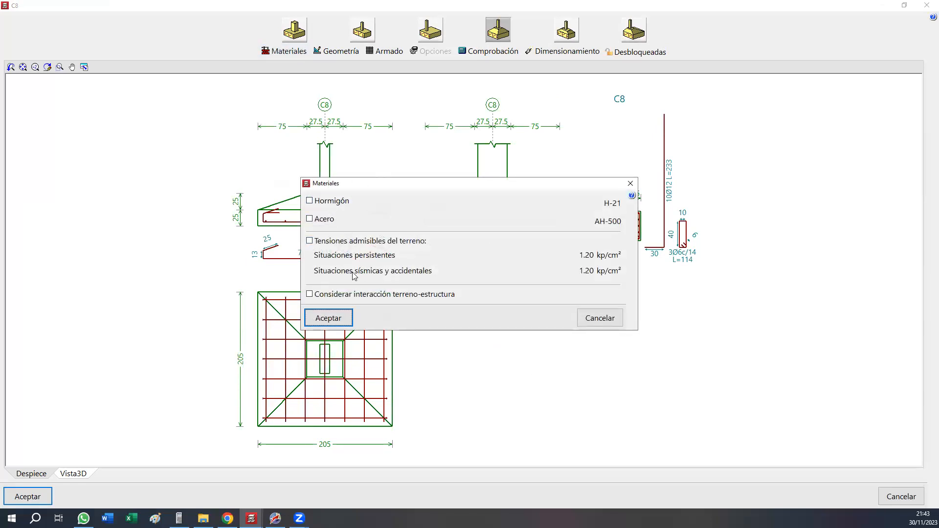
left_click(325, 296)
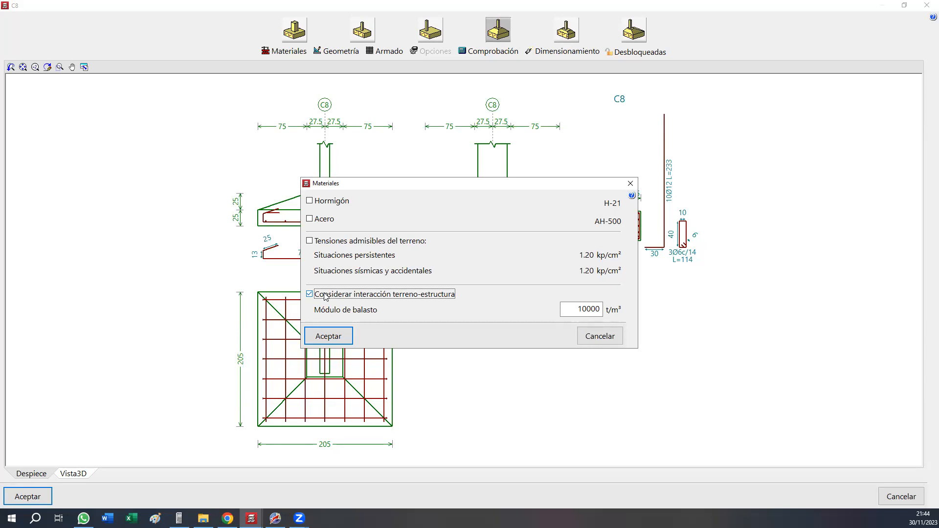
left_click(326, 296)
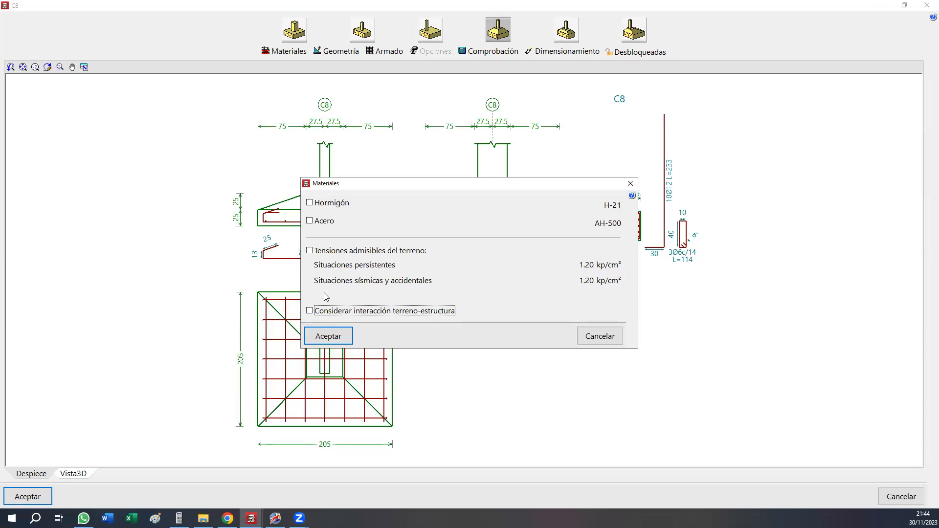
left_click(323, 311)
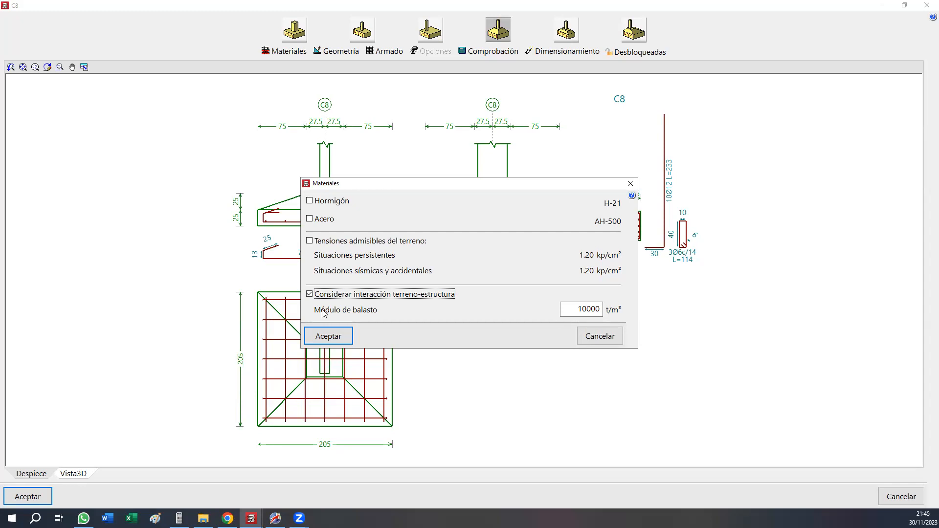
left_click(445, 297)
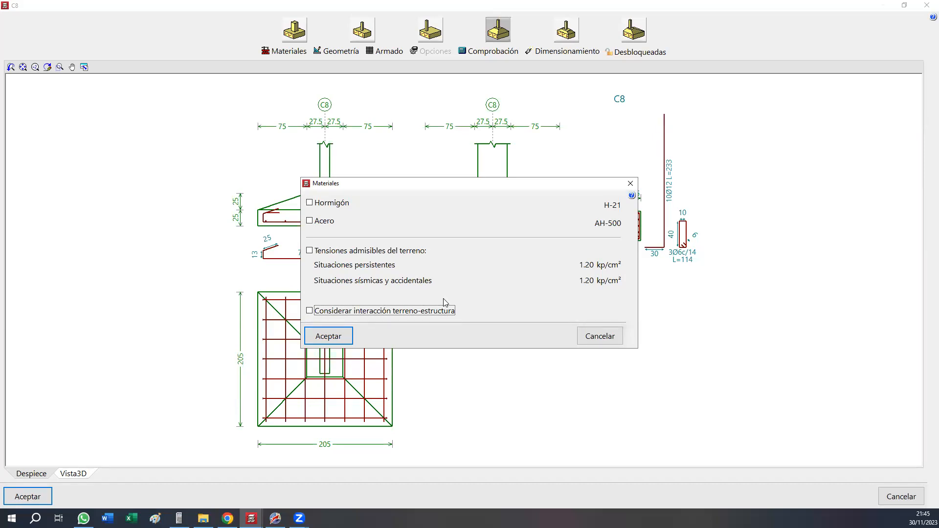
- Examine the custom allowable soil stress and concrete grade options for C8, and cancel the materials dialog
left_click(346, 254)
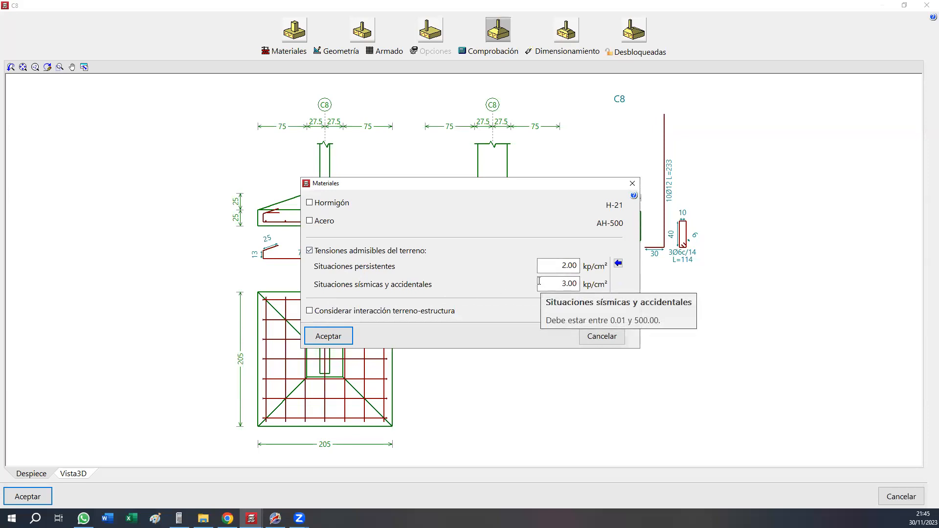
left_click(374, 251)
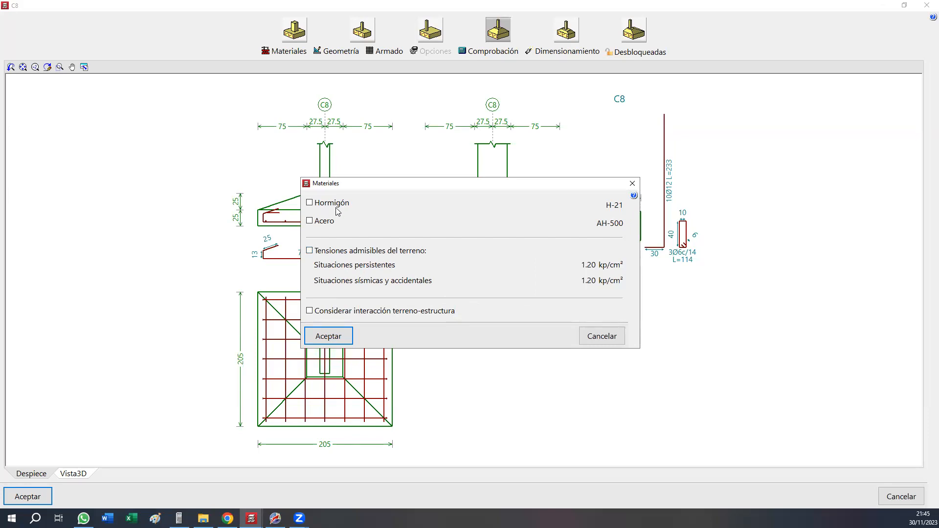
left_click(345, 210)
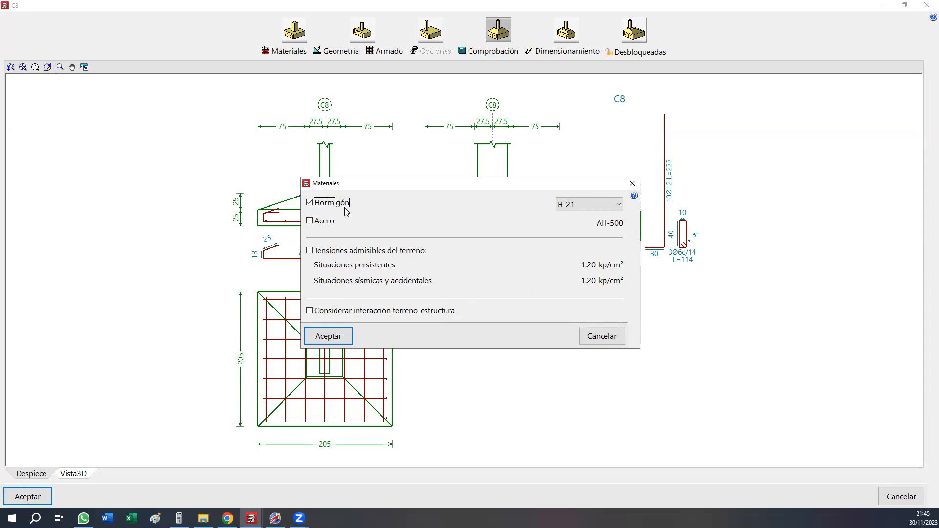
left_click(346, 210)
left_click(346, 209)
left_click(581, 208)
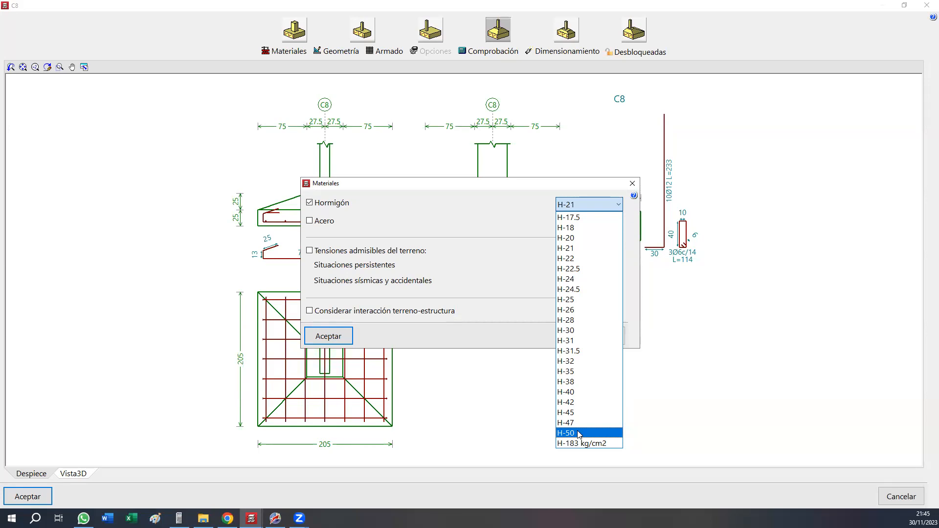
left_click(498, 340)
left_click(353, 207)
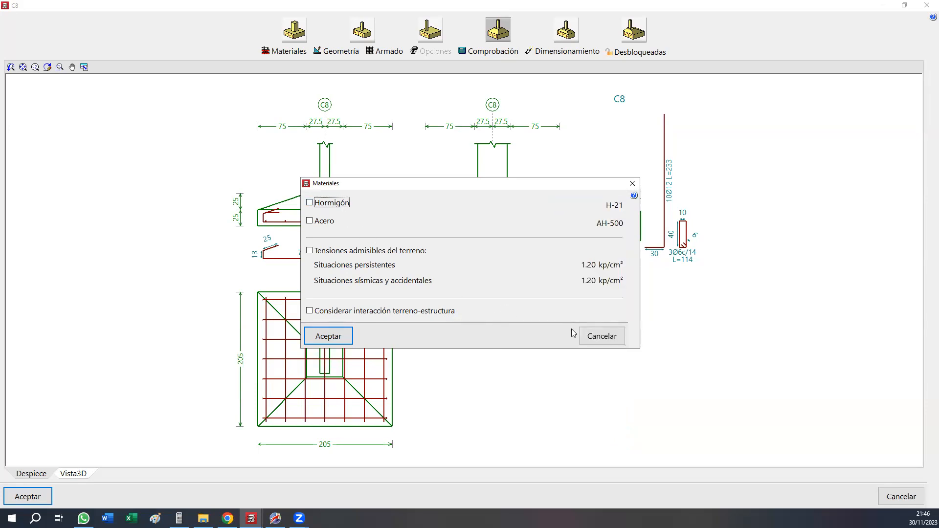
left_click(587, 340)
- Try custom allowable soil stresses and H-183 kg/cm2 concrete for C8, disable both overrides and cancel the materials dialog
left_click(289, 51)
left_click(343, 202)
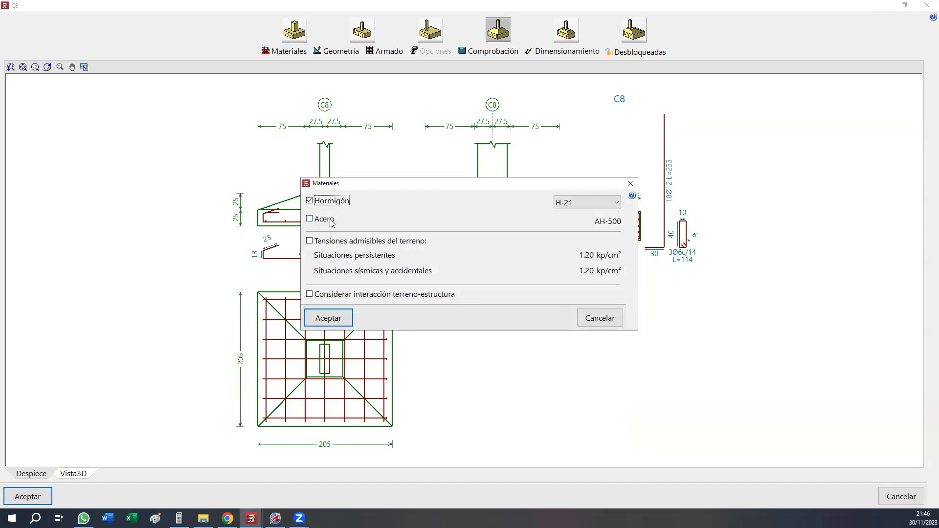
left_click(370, 242)
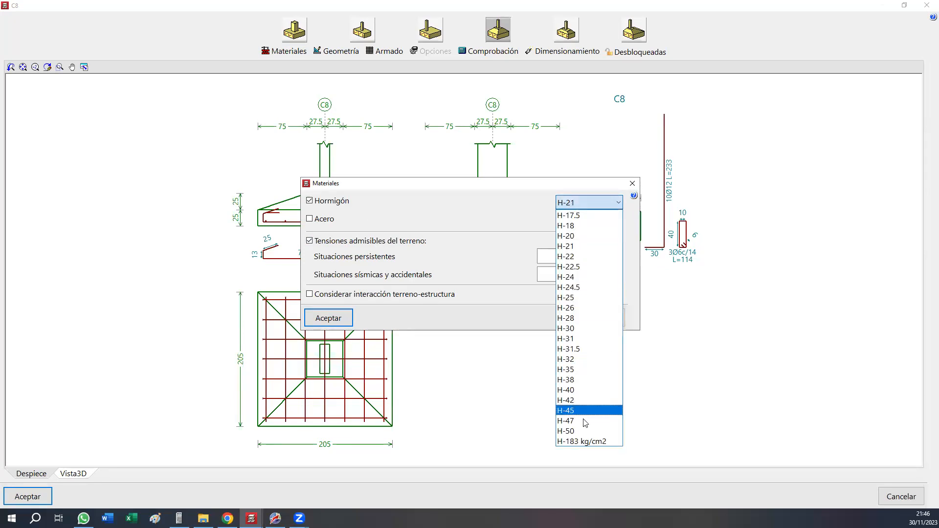
left_click(587, 441)
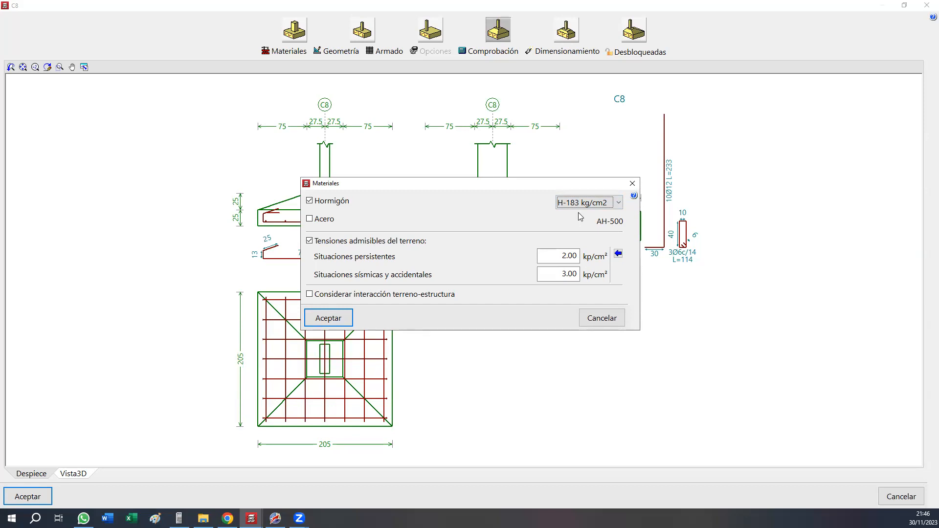
left_click(335, 201)
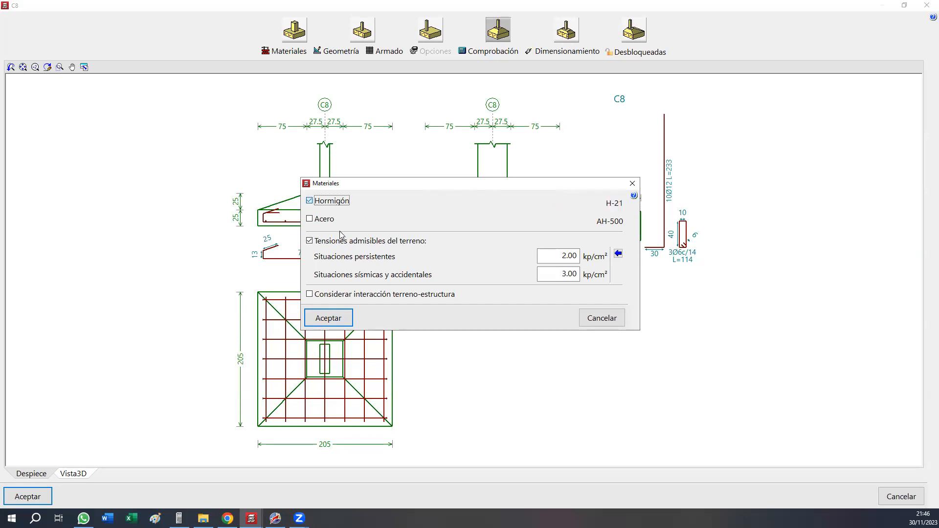
left_click(340, 241)
left_click(619, 320)
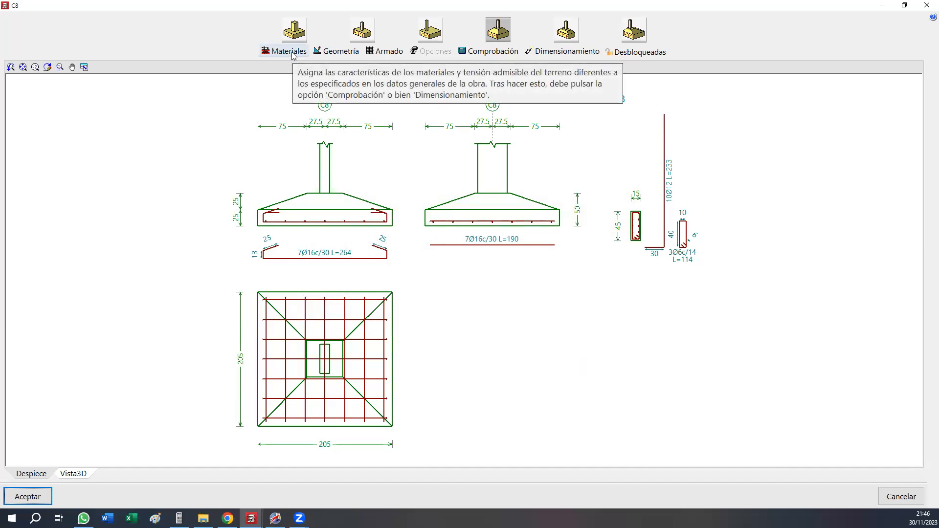
- Examine the C8 footing's total width, pedestal width, pedestal depth and edge depth, and cancel the geometry dialog
left_click(324, 52)
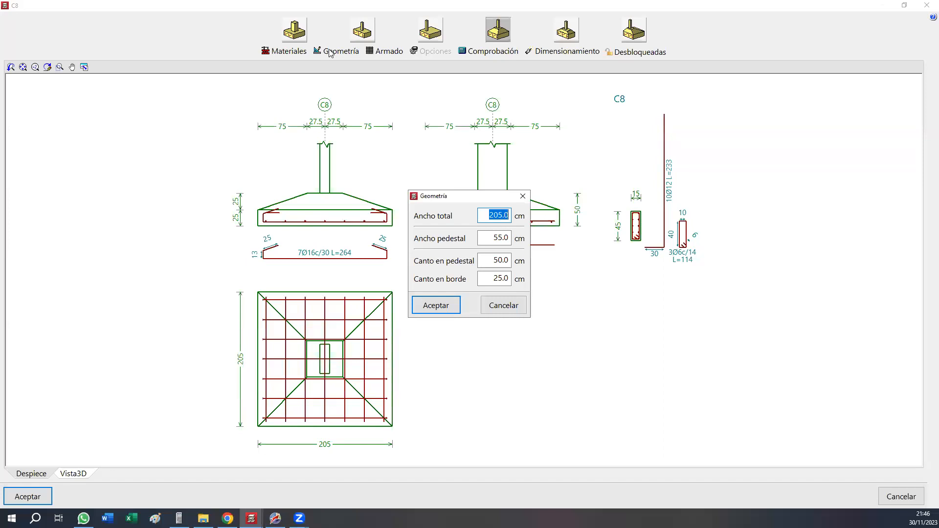
left_click_drag(485, 218, 509, 218)
left_click_drag(486, 239, 509, 239)
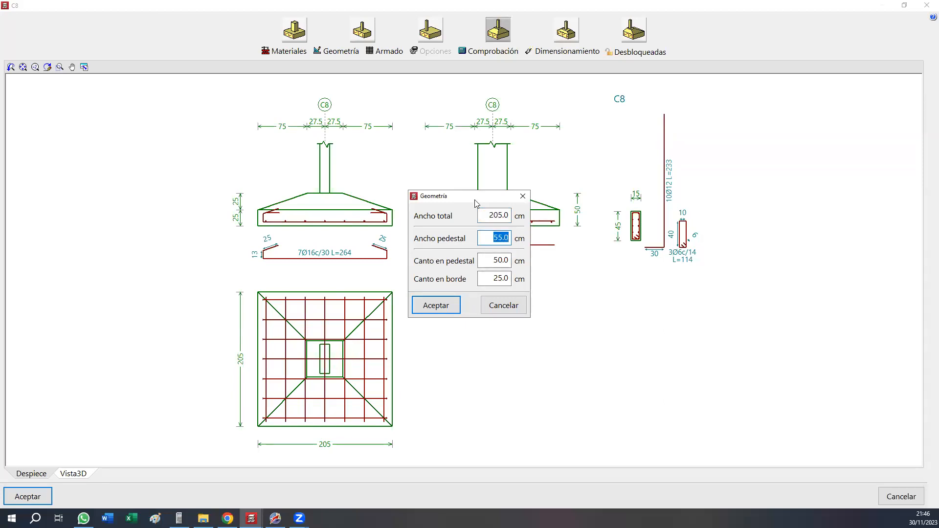
left_click_drag(476, 203, 494, 296)
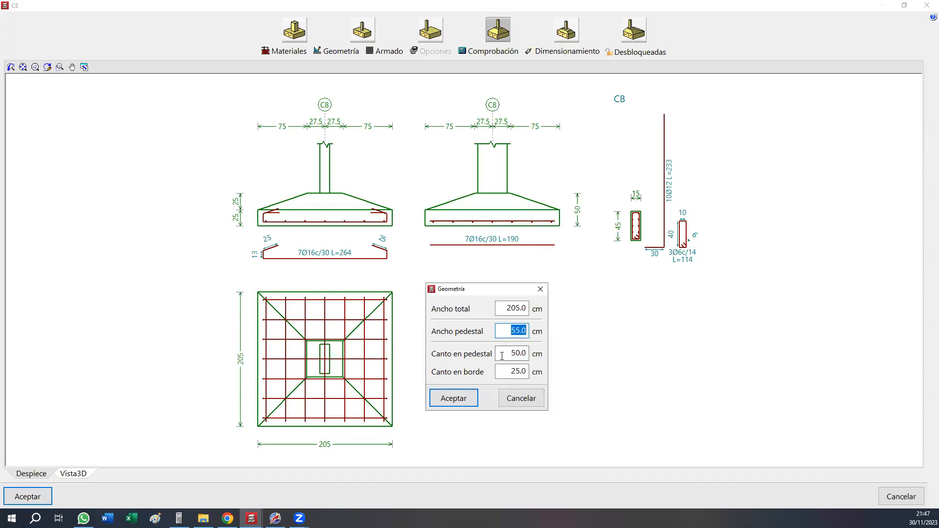
key("Tab")
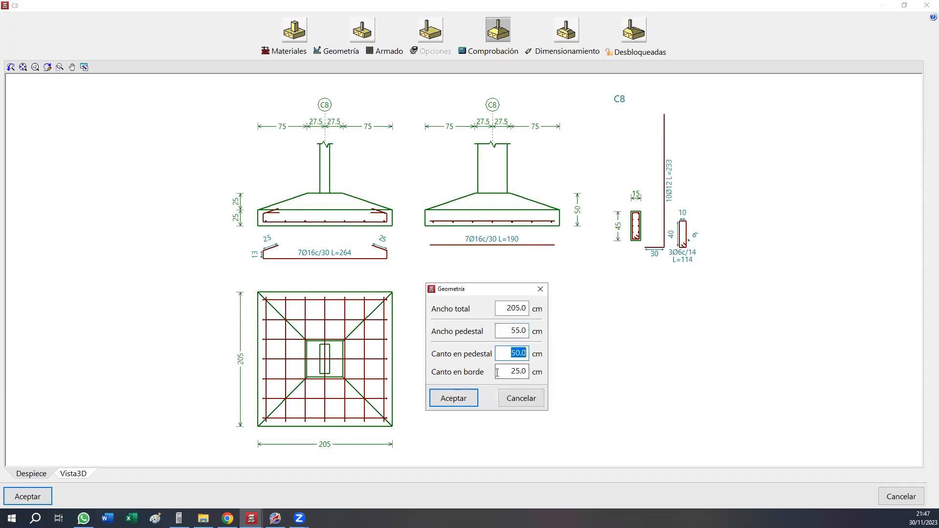
key("Tab")
left_click(530, 397)
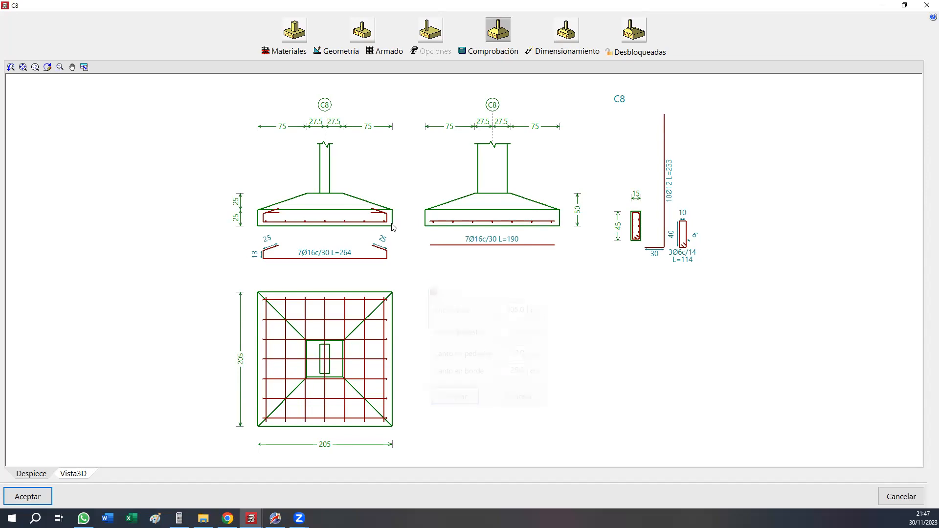
- Add to C8 an upper grid of Ø6 every 10 cm in both directions and perimeter reinforcement of 2Ø6 with a 40 cm lap
left_click(374, 56)
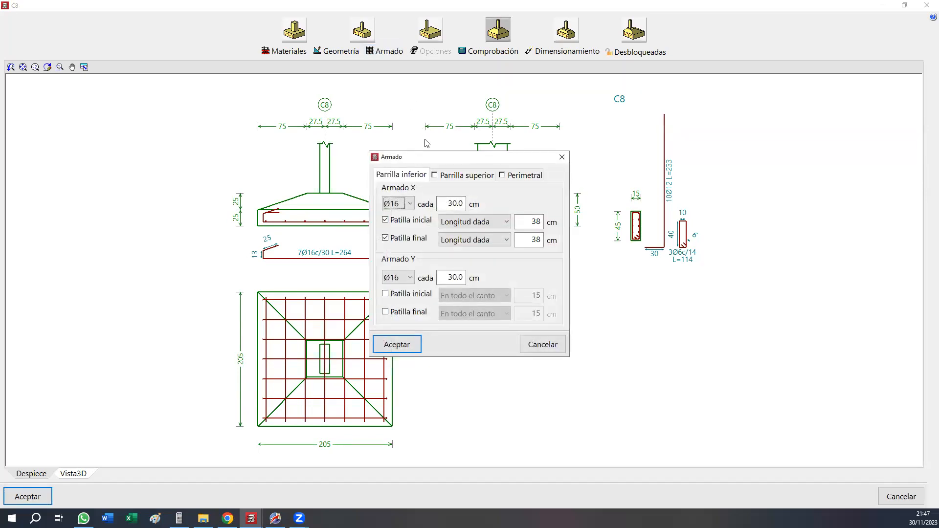
left_click_drag(426, 159, 595, 220)
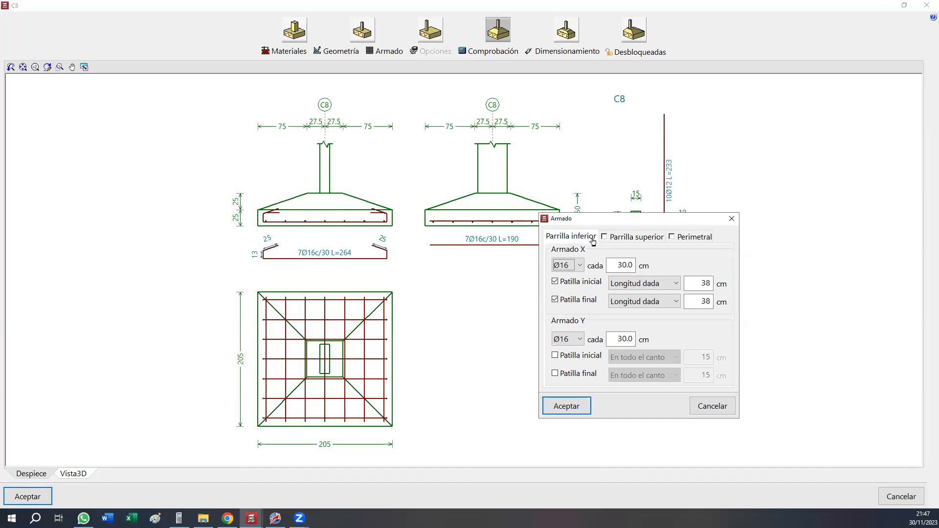
left_click(604, 236)
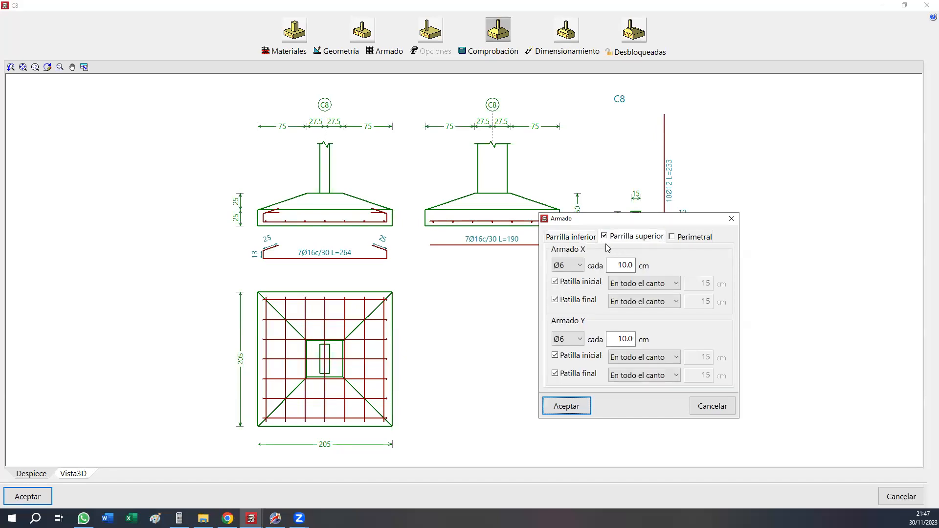
left_click(672, 237)
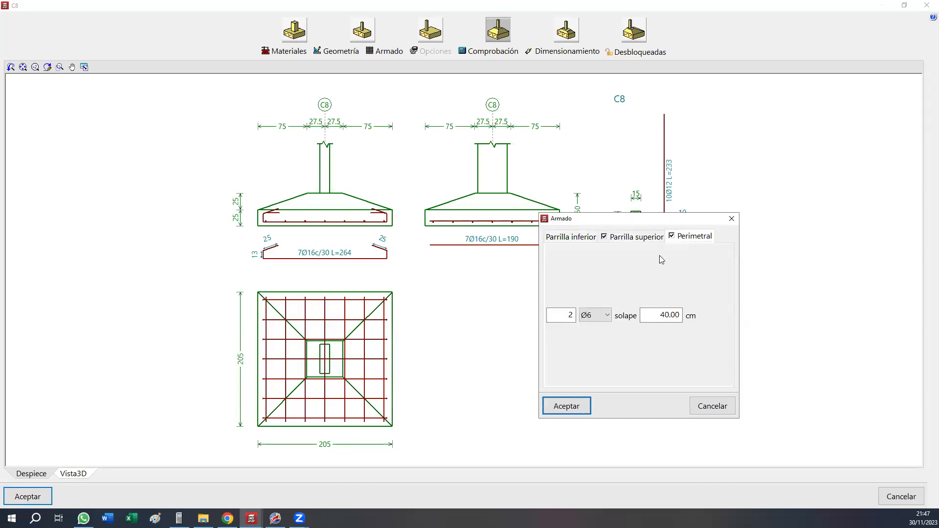
left_click(565, 407)
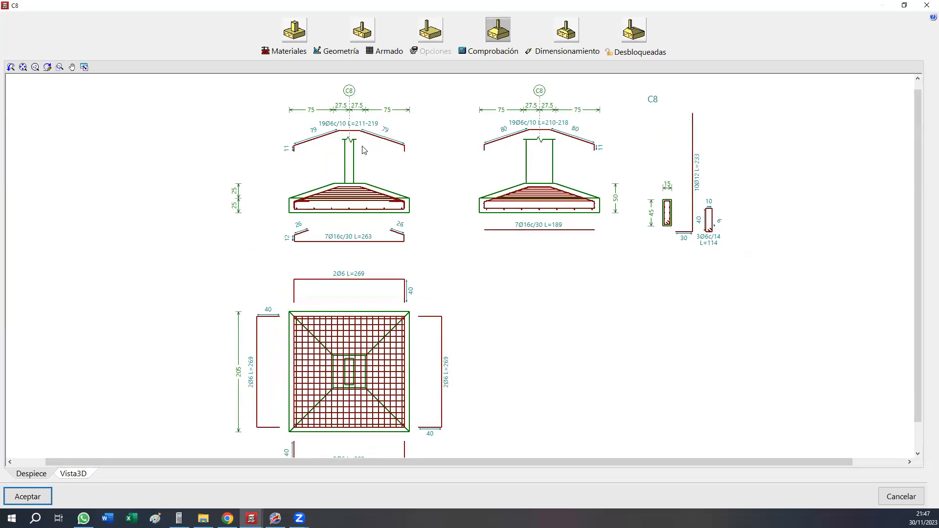
- Examine the sloped C8 footing's upper grid and perimeter bars in the 3D view and the reinforcement detail drawing
left_click(73, 474)
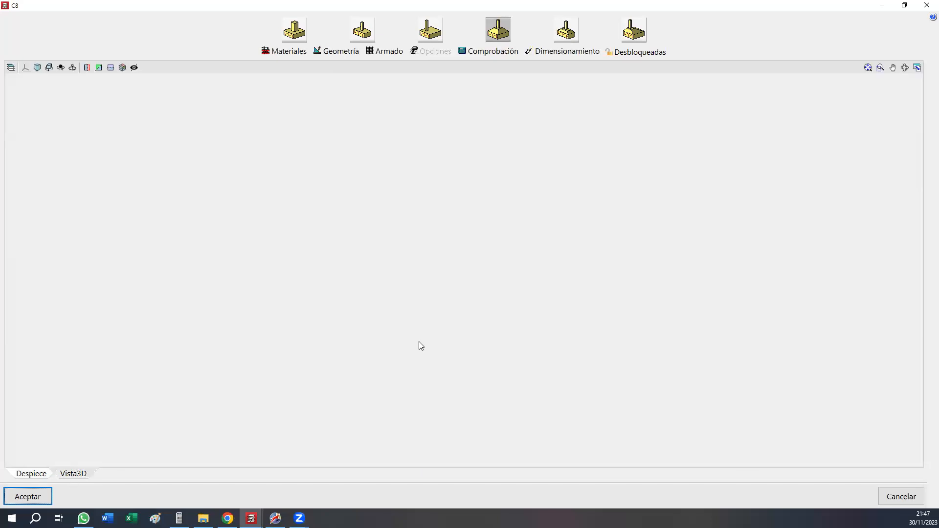
left_click_drag(427, 327, 478, 363)
scroll(448, 357, "up", 5)
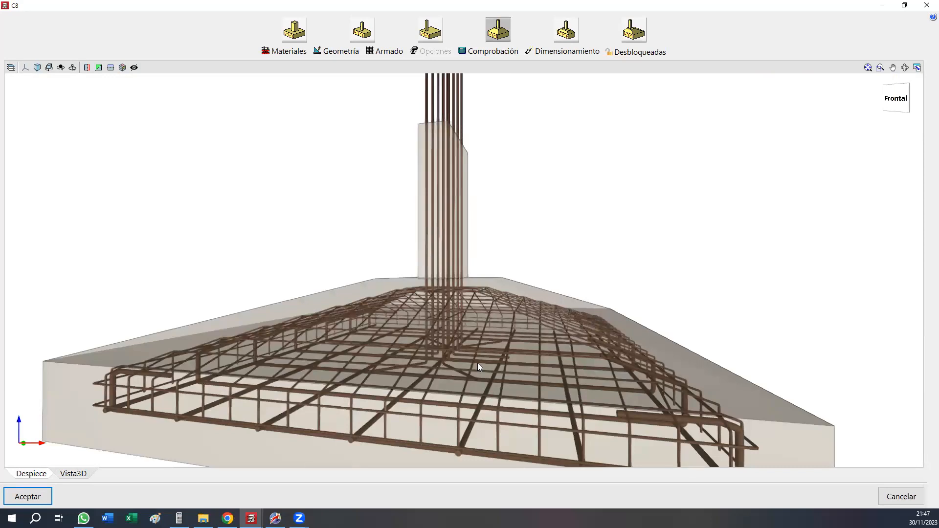
left_click(31, 474)
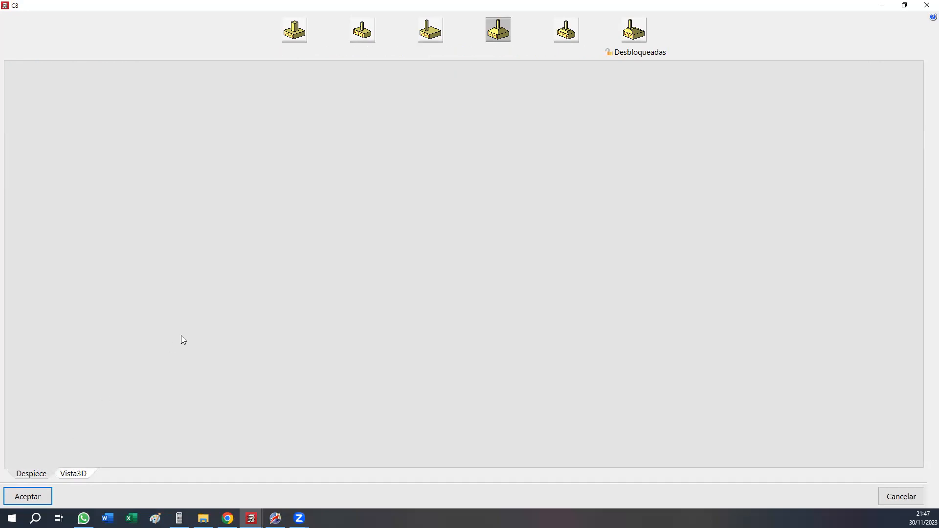
scroll(348, 123, "up", 2)
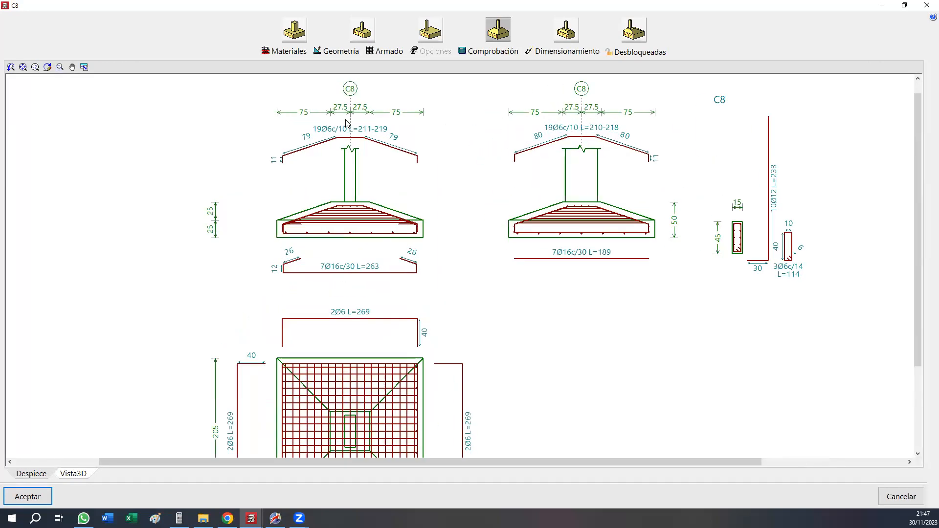
middle_click_drag(354, 129, 347, 147)
scroll(347, 147, "up", 1)
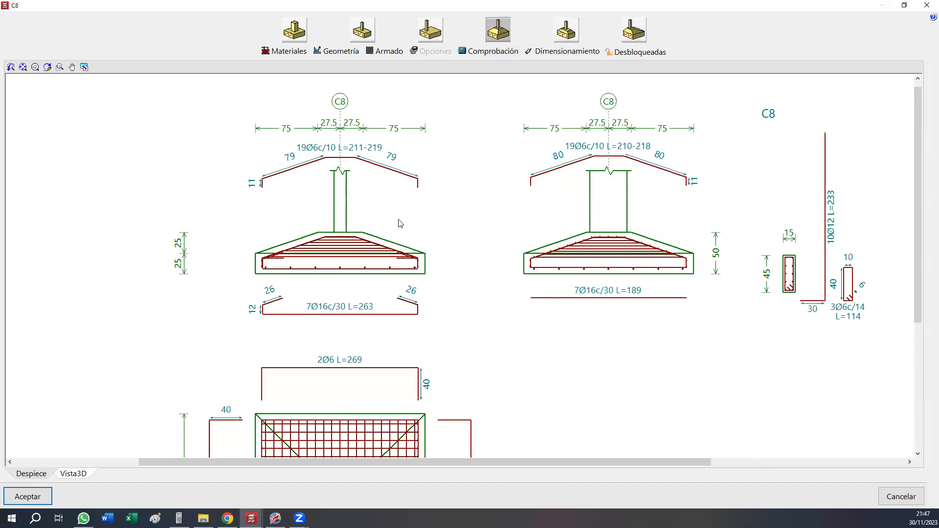
scroll(399, 220, "down", 3)
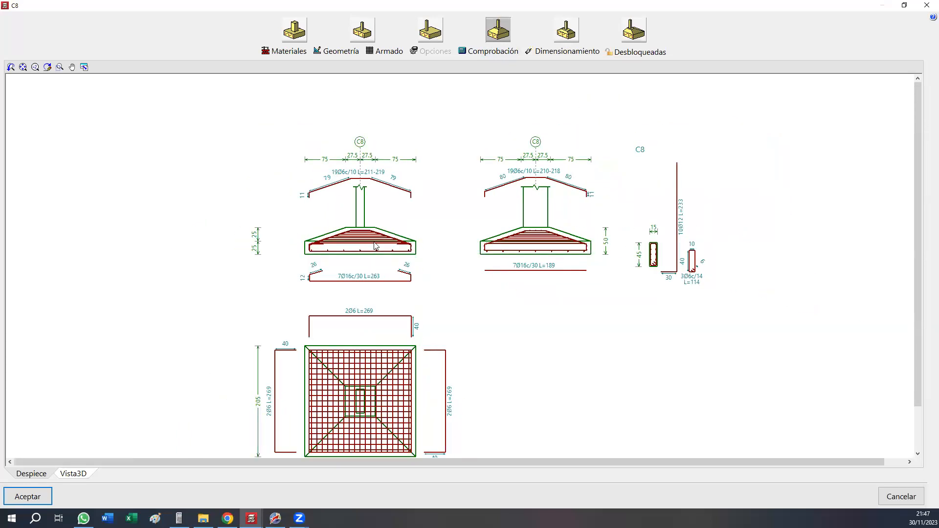
scroll(442, 243, "up", 1)
- Switch C8 to the square footing of constant depth and dimension it from the calculated forces
left_click(308, 36)
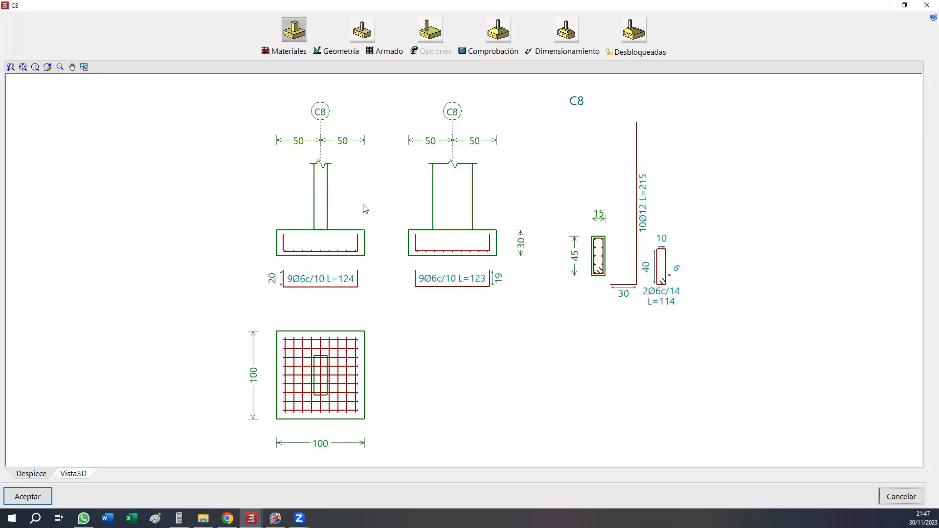
left_click(536, 51)
left_click(437, 284)
- Add initial and final full-depth hooks to the flat footing's lower grid in both X and Y directions
left_click(387, 52)
left_click(397, 294)
left_click(397, 312)
left_click(397, 239)
left_click(385, 220)
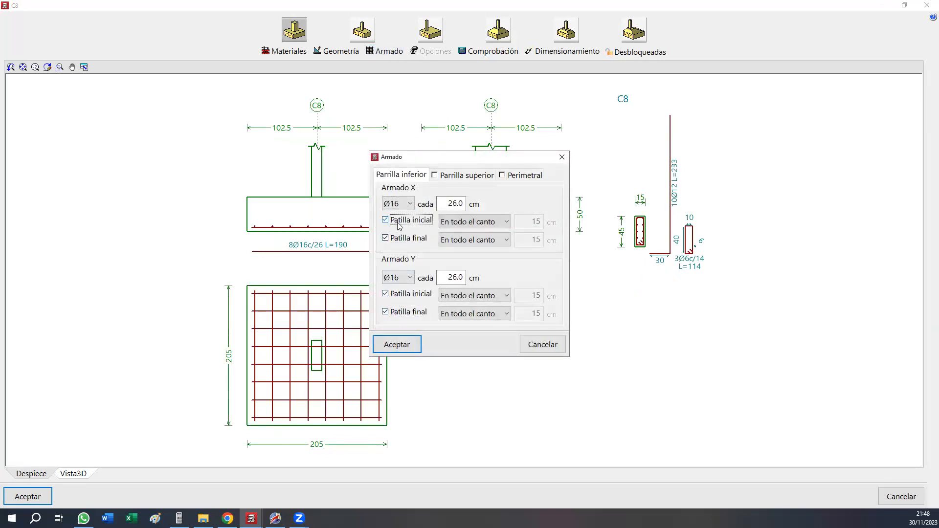
- Add an upper grid of Ø10 every 10 cm in both directions to the flat C8 footing and accept the reinforcement
left_click(434, 175)
left_click(402, 204)
left_click(397, 235)
left_click(399, 277)
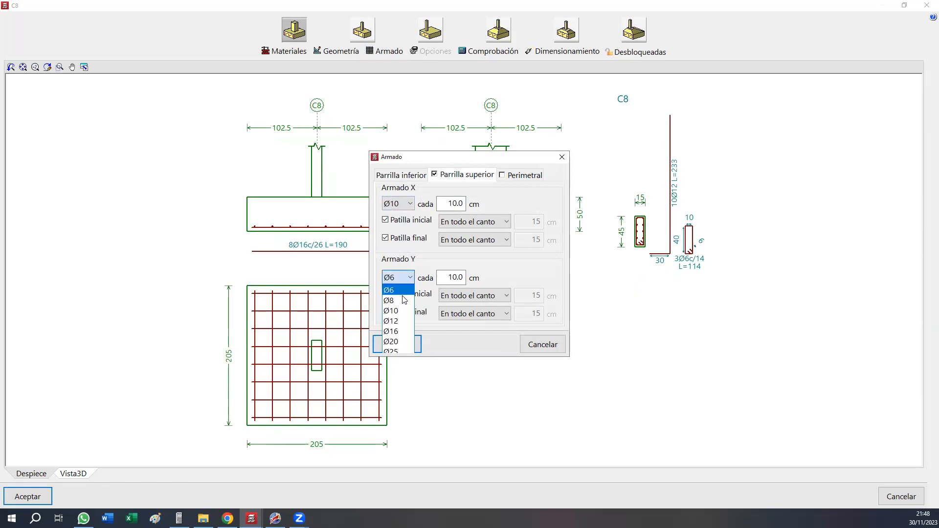
left_click(396, 308)
left_click(390, 345)
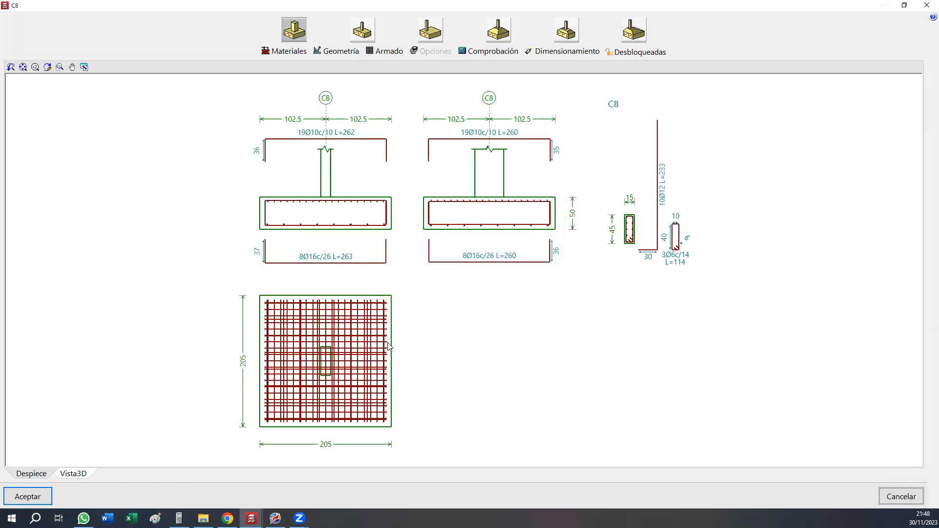
- Inspect the flat C8 footing's reinforcement in 3D, and compare it with the square sloped footing type in 3D
left_click(74, 475)
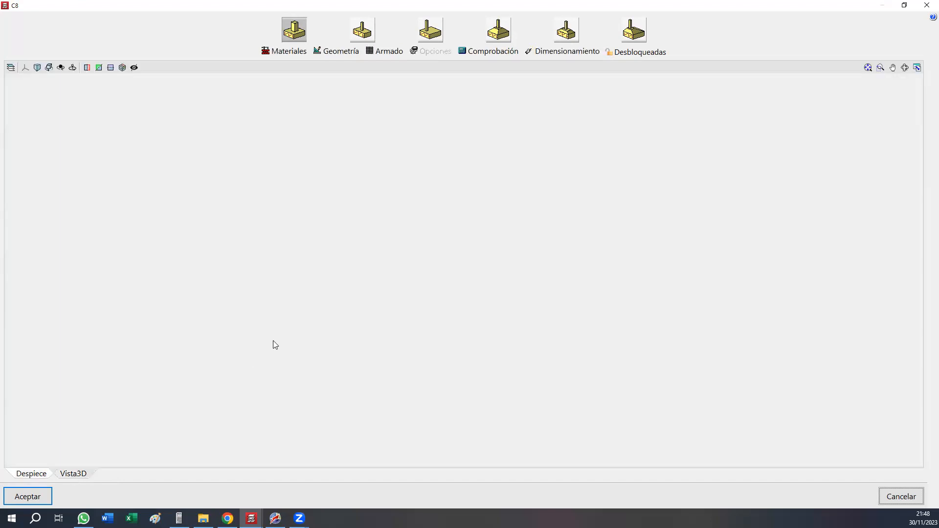
middle_click_drag(414, 374, 346, 359)
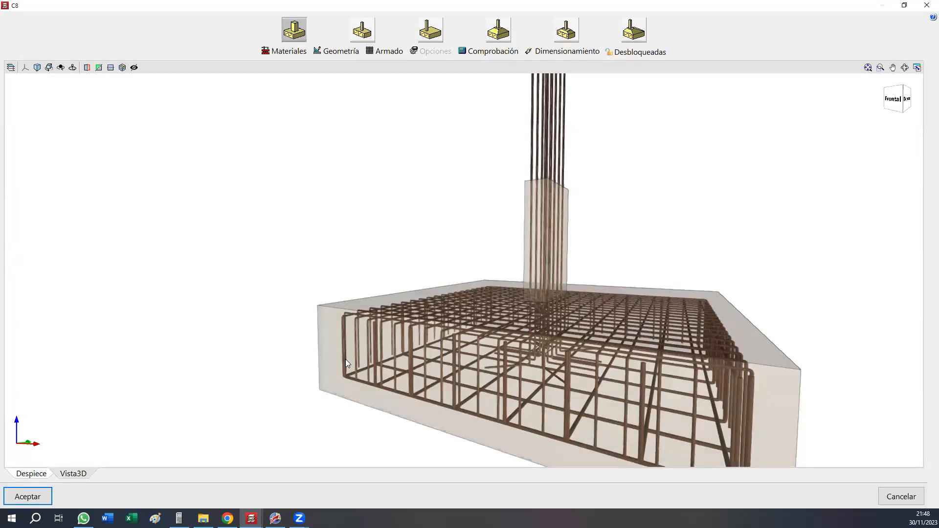
left_click(563, 32)
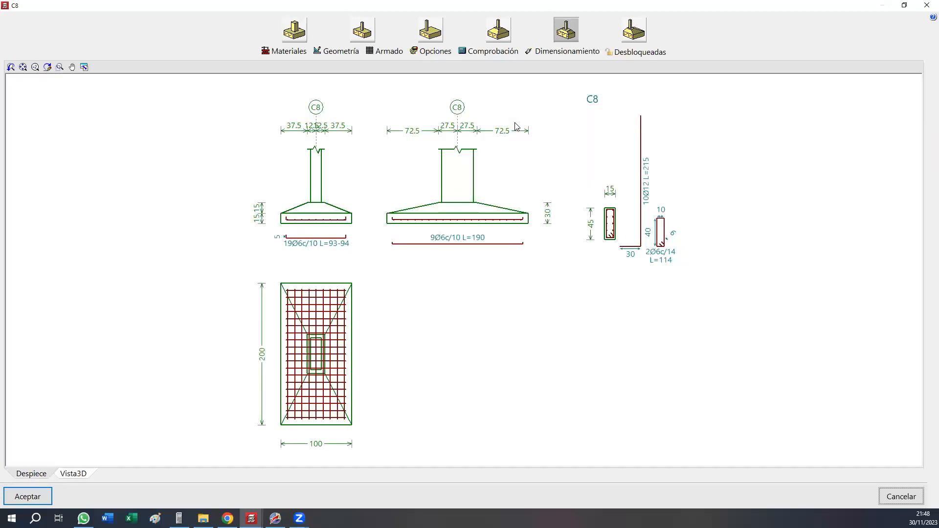
left_click(493, 44)
left_click(85, 474)
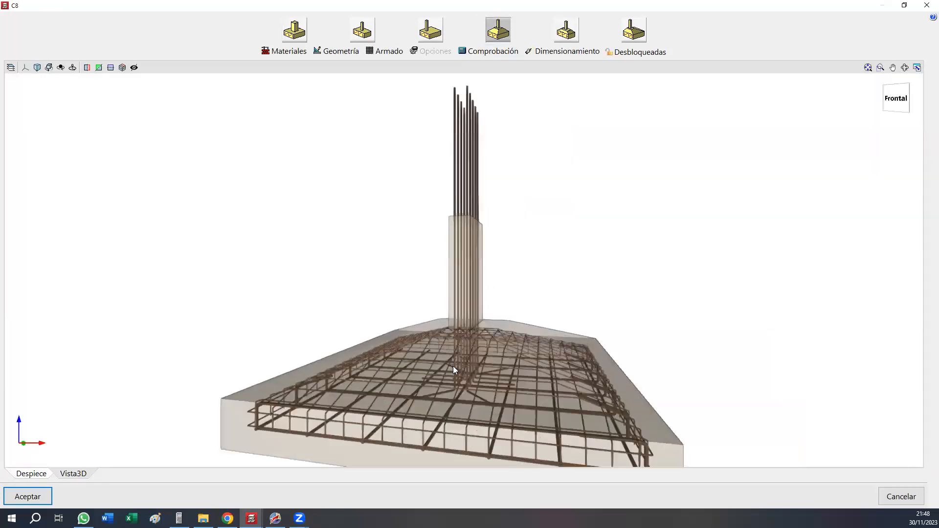
scroll(454, 366, "up", 1)
left_click_drag(453, 366, 331, 319)
scroll(432, 300, "up", 2)
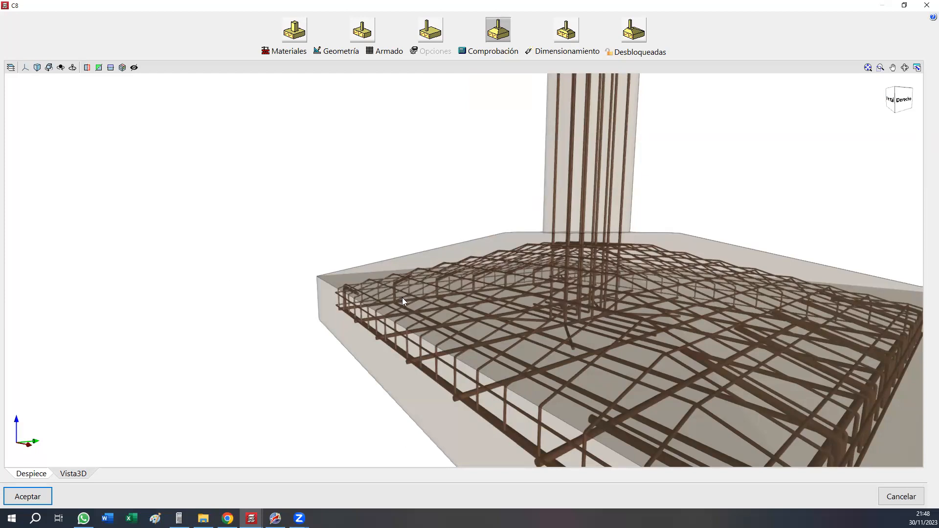
scroll(403, 297, "down", 1)
scroll(396, 314, "down", 2)
mouse_move(384, 336)
left_mouse_down()
mouse_move(320, 369)
mouse_move(273, 372)
mouse_move(445, 269)
left_mouse_up()
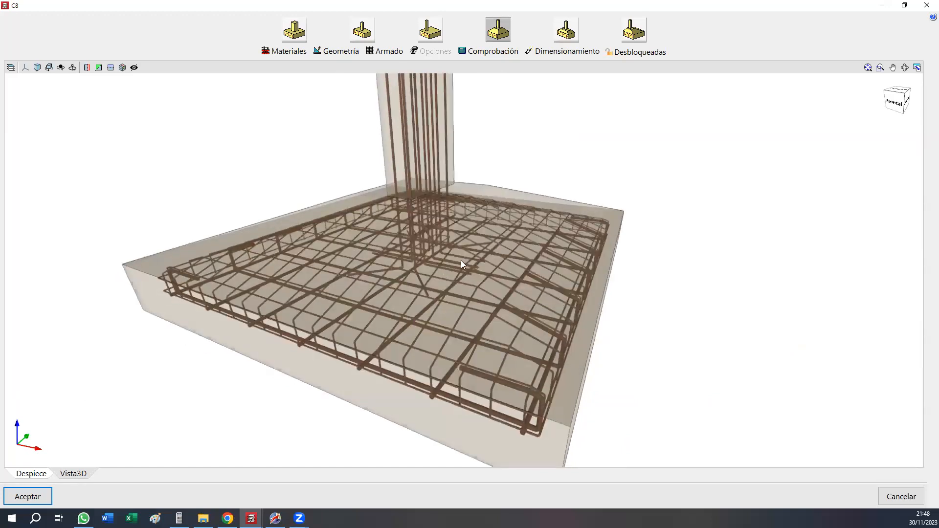
- Return to the flat square footing type, examine its hooked upper and lower grids in 3D, and go back to the detail drawing
left_click(35, 475)
left_click(297, 32)
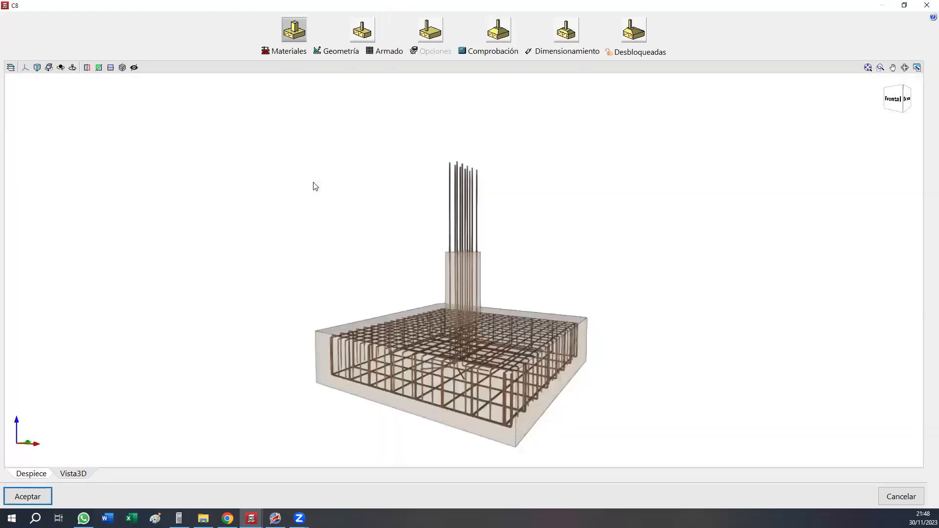
scroll(433, 326, "up", 3)
middle_click_drag(433, 326, 415, 263)
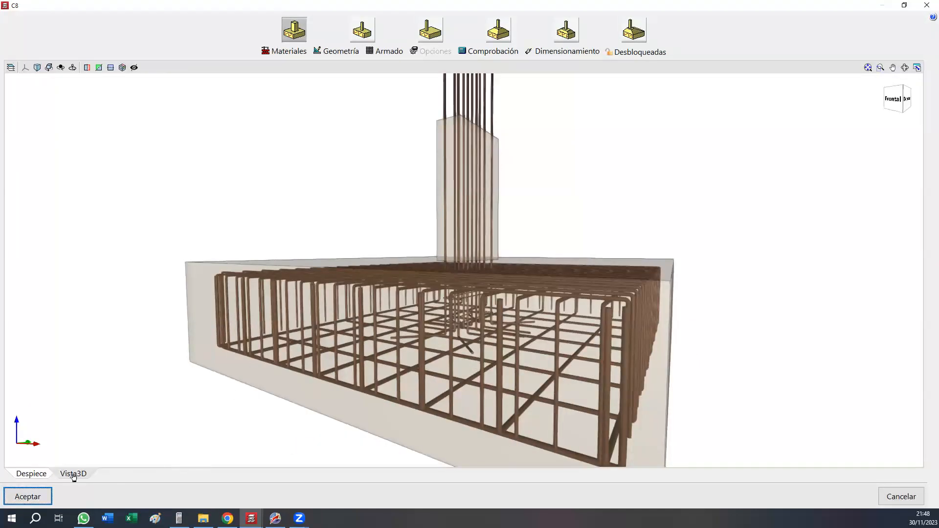
left_click(33, 474)
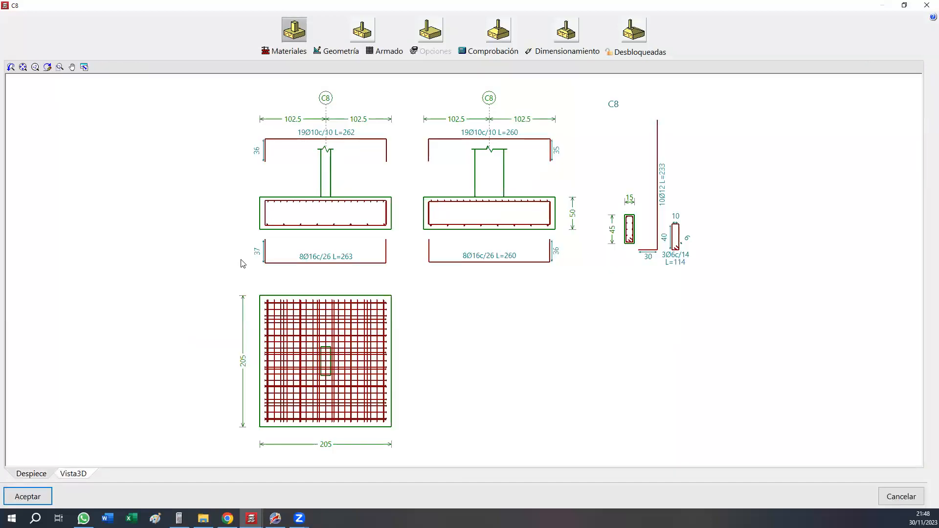
- Switch C8 to the square sloped footing and remove its upper grid and perimeter reinforcement
left_click(498, 29)
left_click(390, 51)
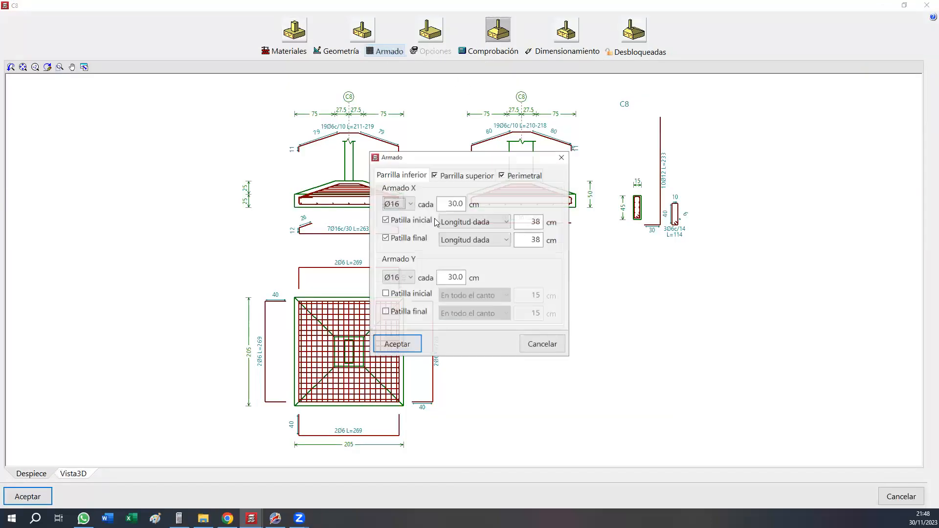
left_click(431, 176)
left_click(431, 176)
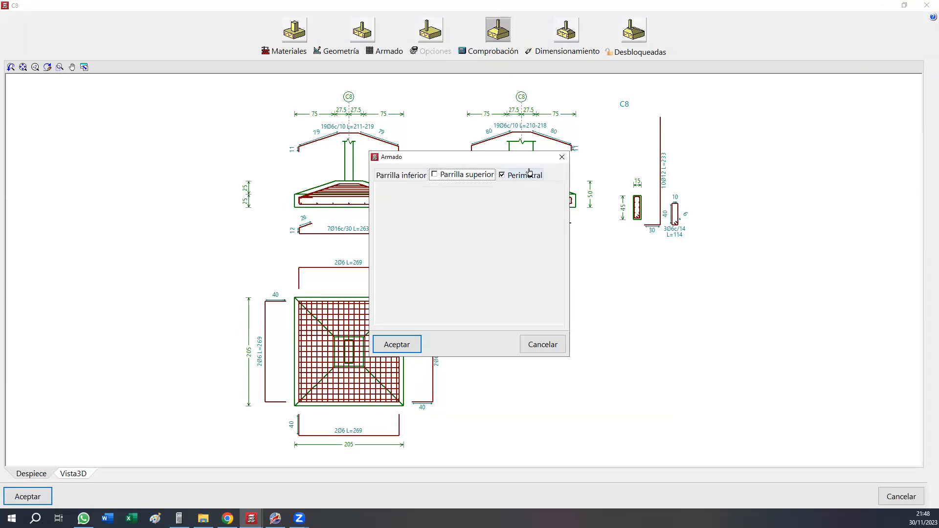
left_click(503, 179)
left_click(502, 176)
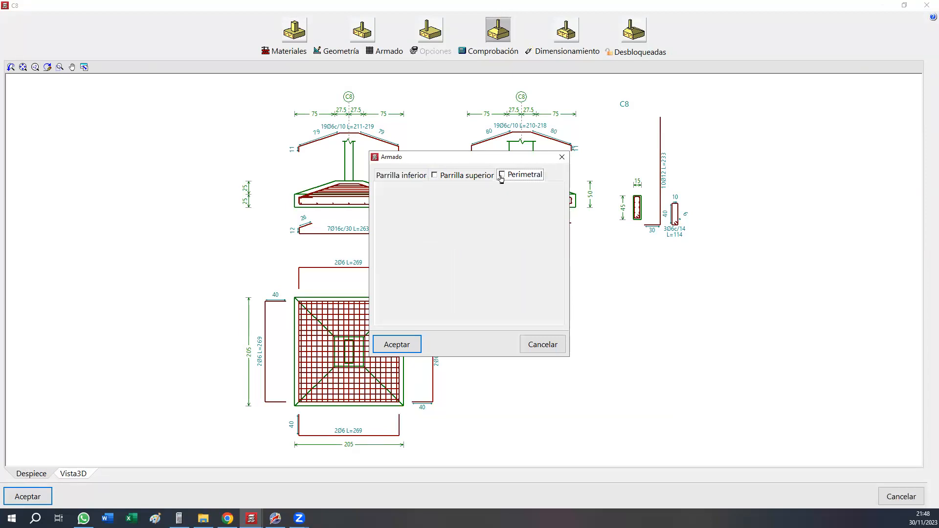
left_click(390, 343)
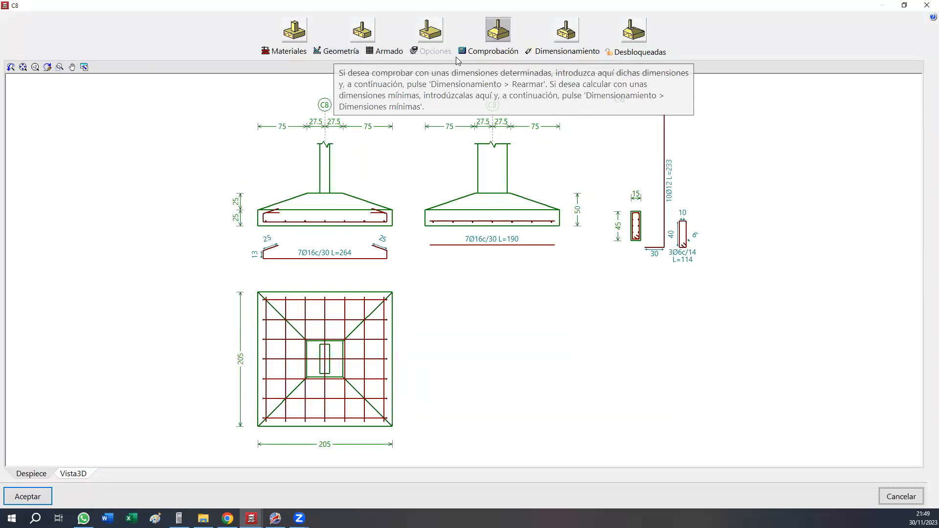
- Review the sloped C8 footing's design checks, including bar diameter and minimum hook length, and close the check list
left_click(484, 51)
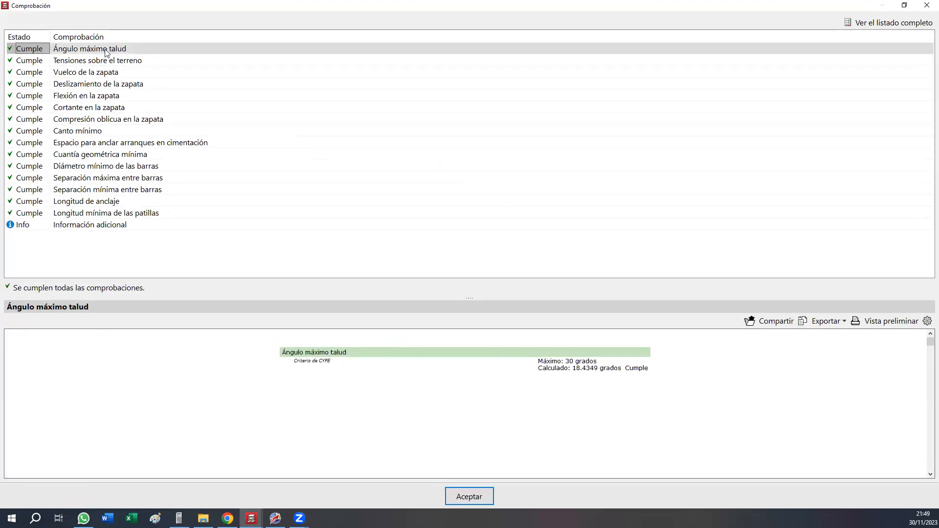
left_click(106, 60)
left_click(105, 72)
key("Down")
key("Down")
key("Down")
key("Down")
key("Down")
key("Down")
key("Down")
key("Down")
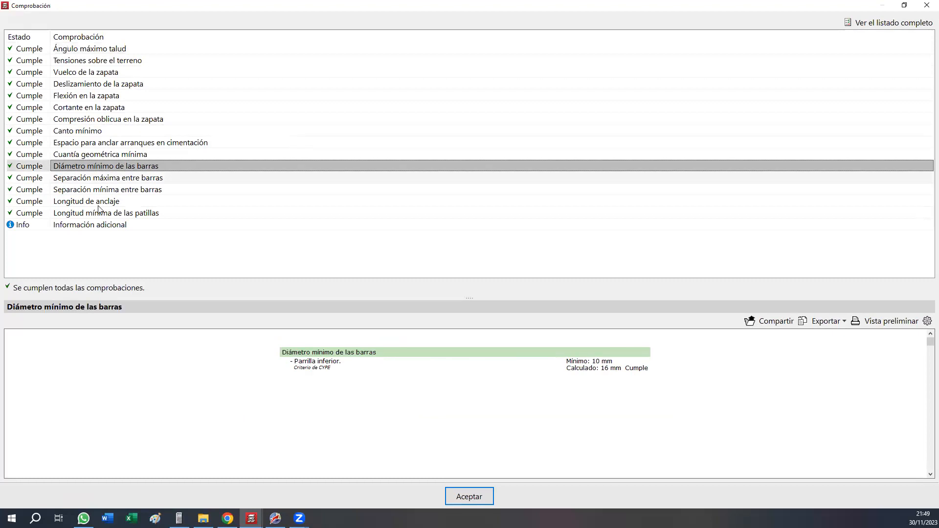
left_click(98, 211)
left_click_drag(468, 298, 468, 255)
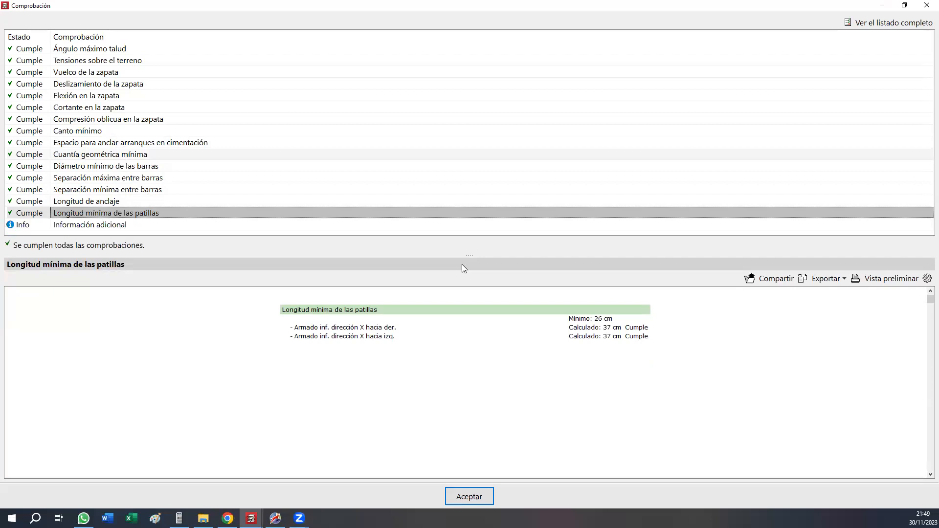
left_click(488, 497)
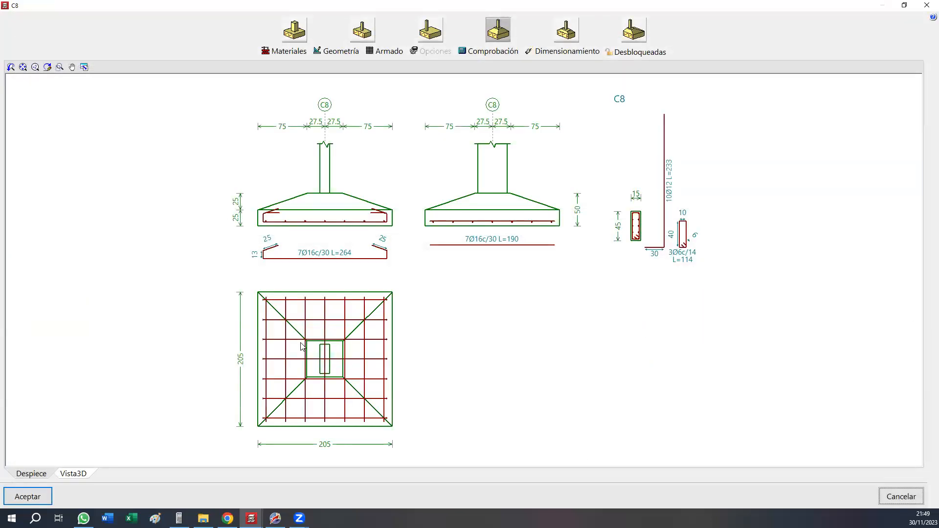
- Set the C8 footing's depth at the pedestal to 45 cm
left_click(332, 53)
double_click(491, 261)
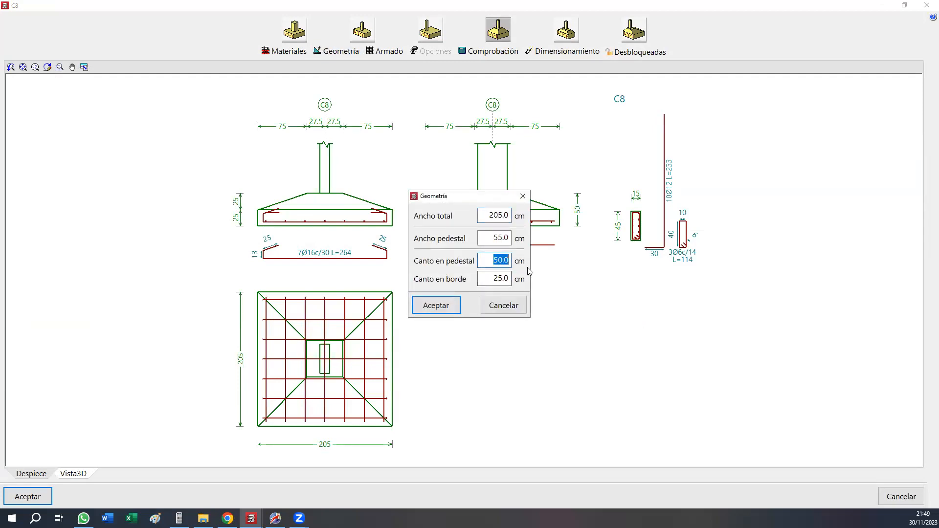
type("45")
left_click(443, 305)
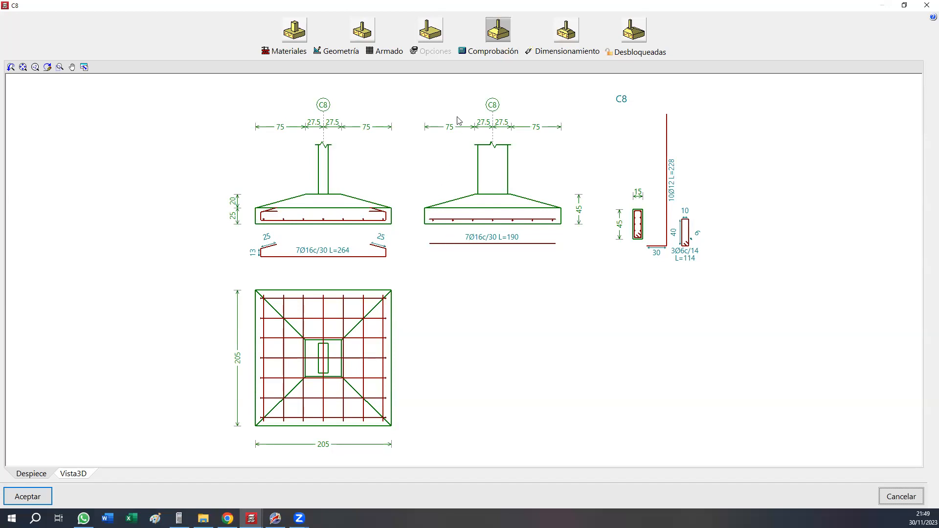
- Redesign the C8 footing's reinforcement for its current dimensions with the Rearmar dimensioning type
left_click(543, 54)
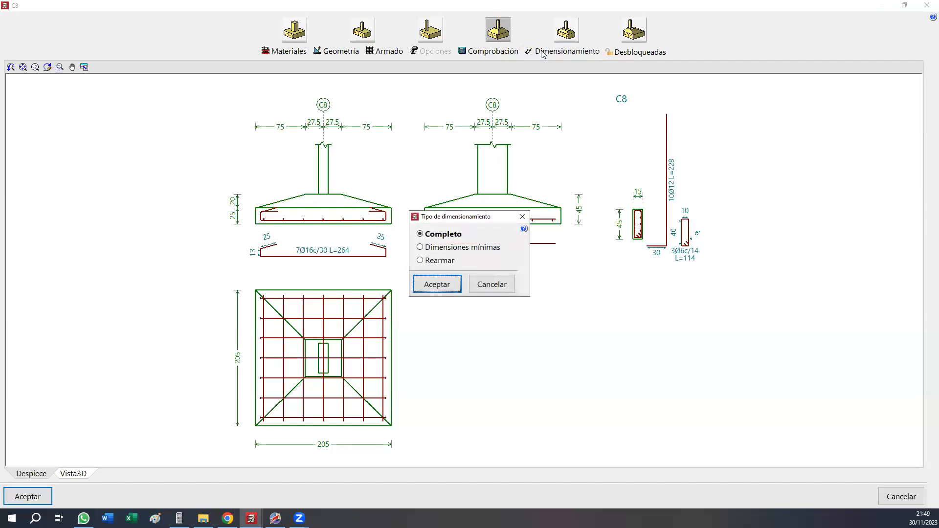
left_click(429, 250)
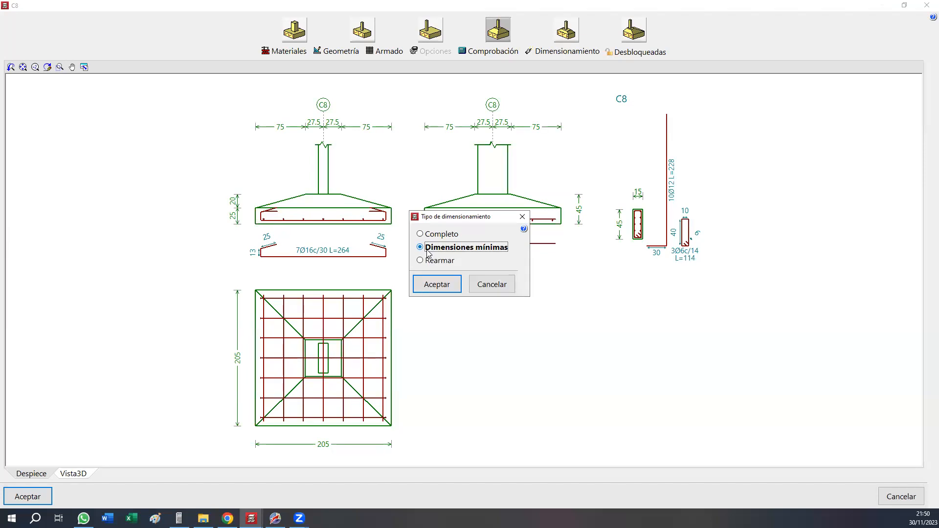
left_click(434, 260)
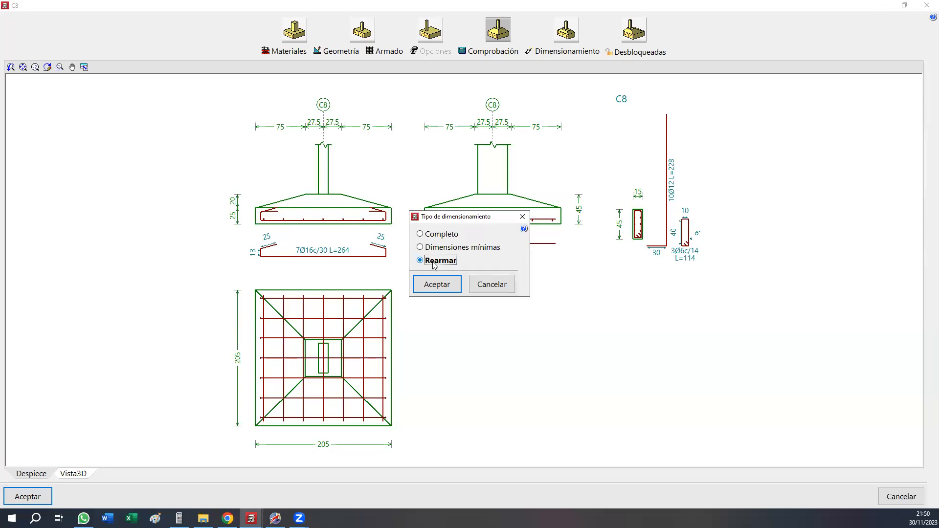
left_click(433, 288)
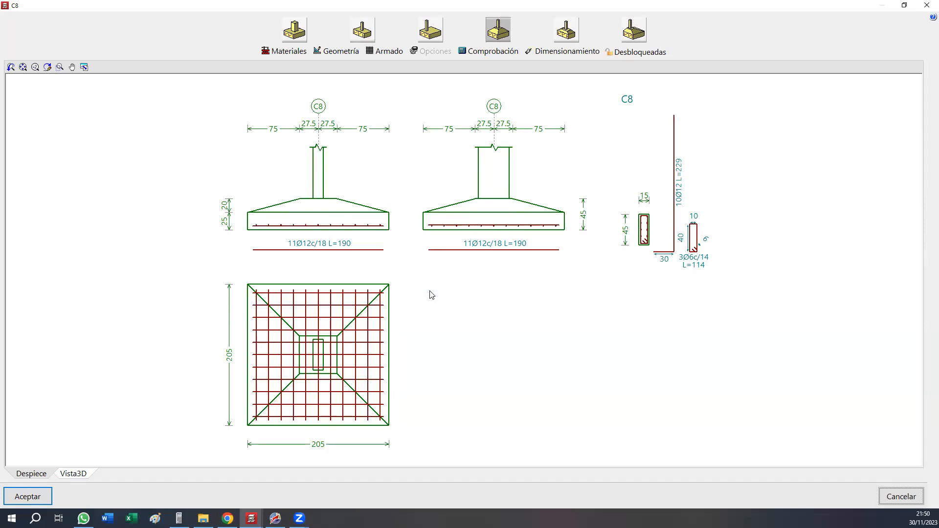
- Set the C8 footing's total width to 200 cm
left_click(348, 51)
type("200")
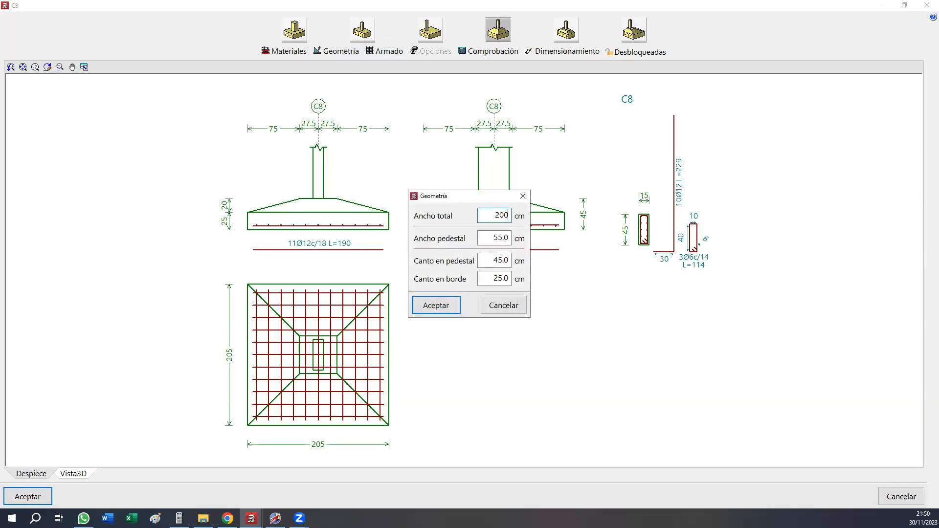
left_click(441, 307)
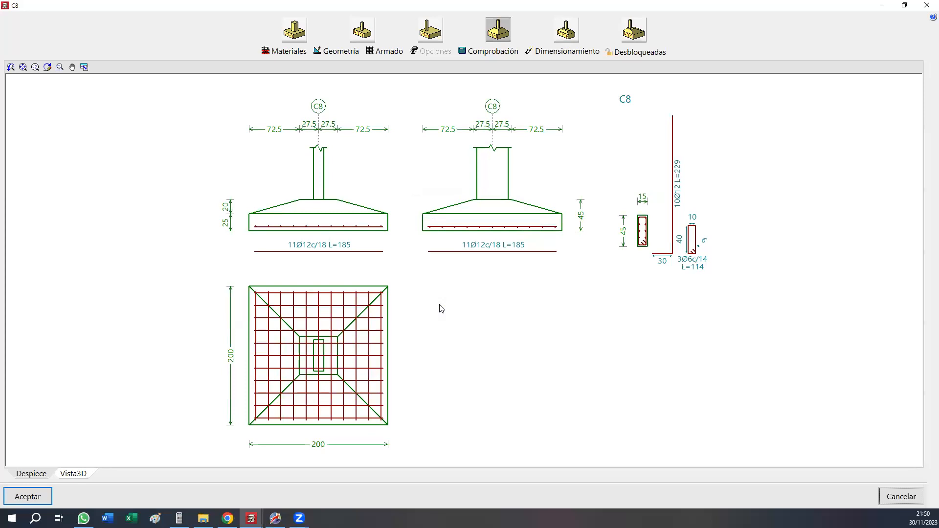
- Redesign the 200 cm wide C8 footing's reinforcement with the Rearmar dimensioning type
left_click(550, 54)
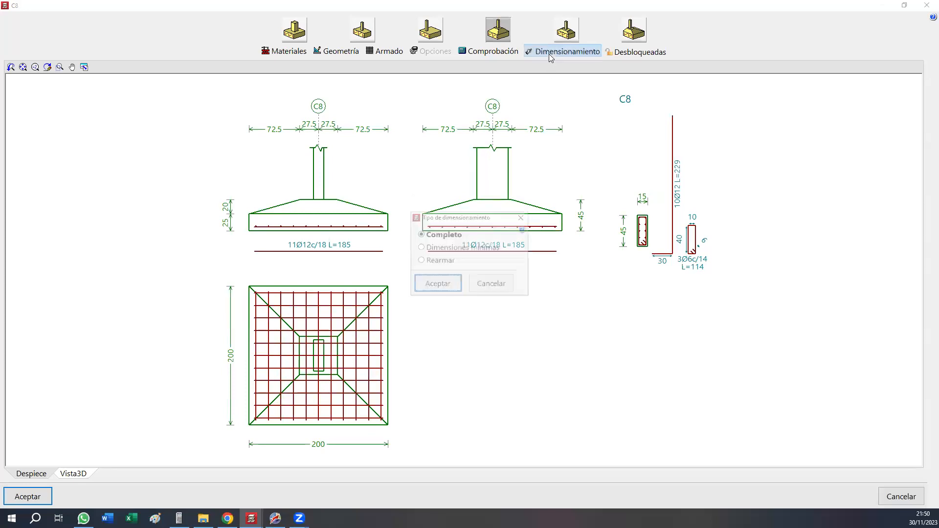
left_click(445, 248)
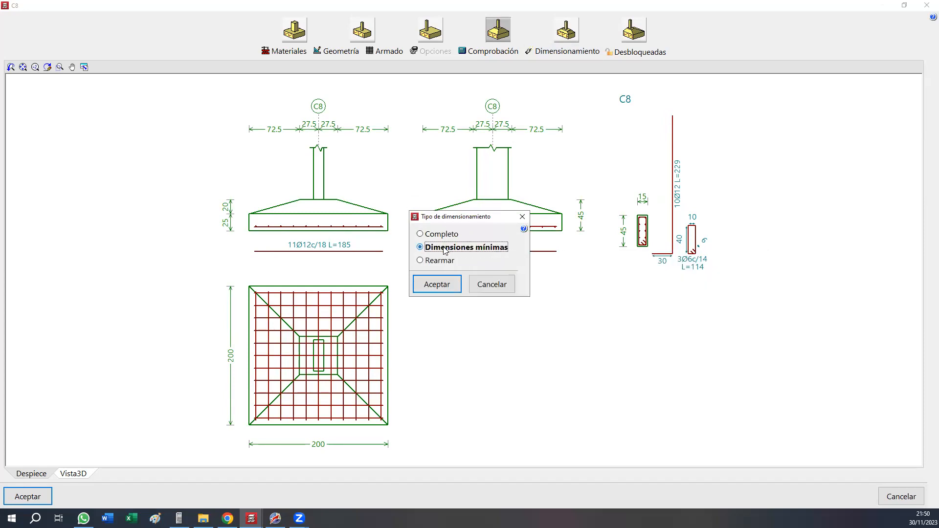
left_click(441, 261)
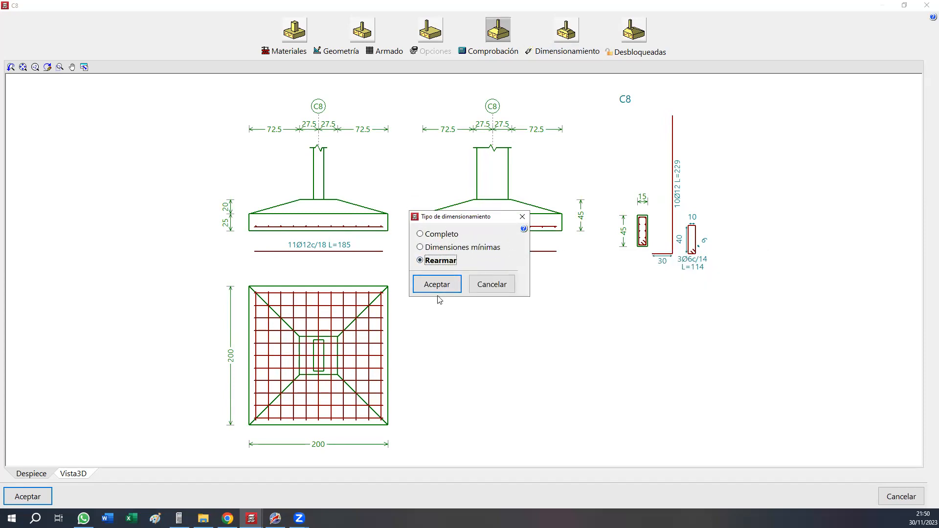
left_click(436, 293)
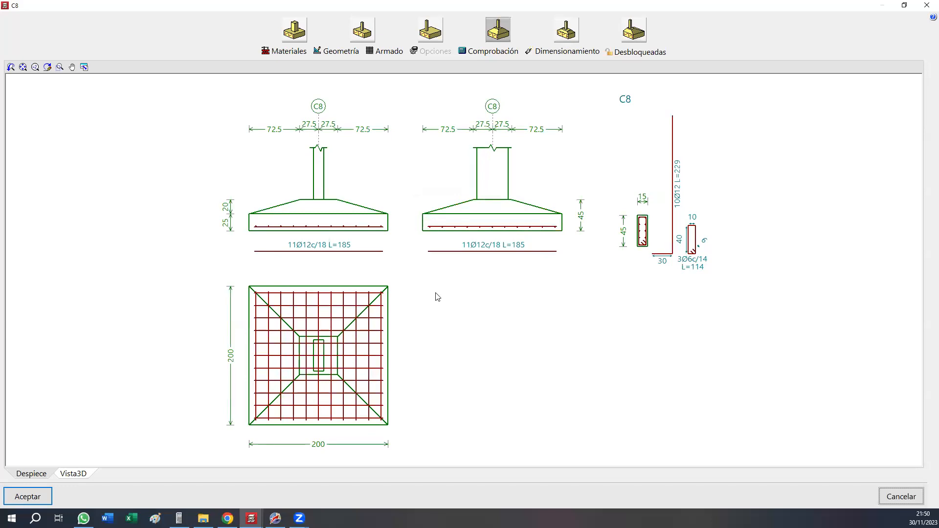
- Review the C8 footing's design checks, including soil stresses, sliding, flexure, shear, minimum depth, bar diameter and anchorage length, and close the check list
left_click(472, 53)
left_click(130, 62)
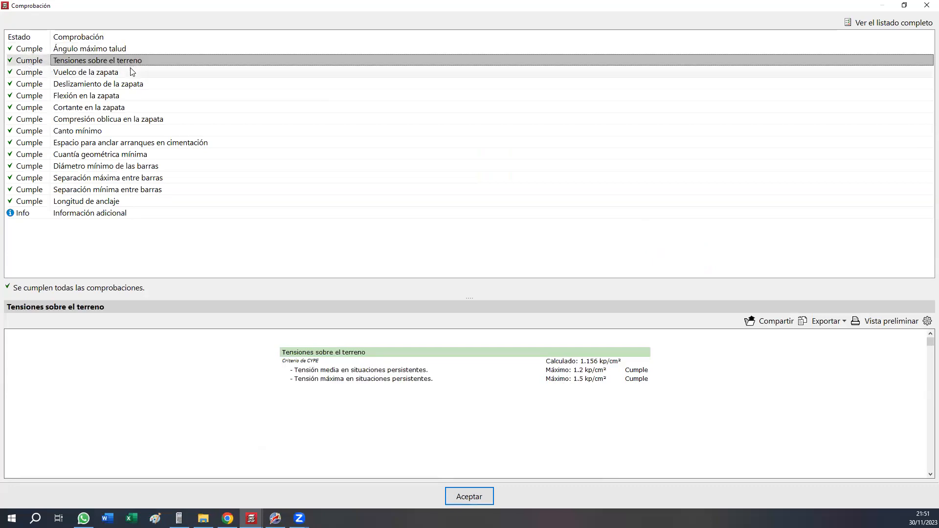
left_click(130, 84)
left_click(129, 96)
left_click(129, 107)
left_click(130, 119)
left_click(129, 166)
left_click(126, 202)
left_click(122, 214)
left_click(121, 201)
left_click(117, 166)
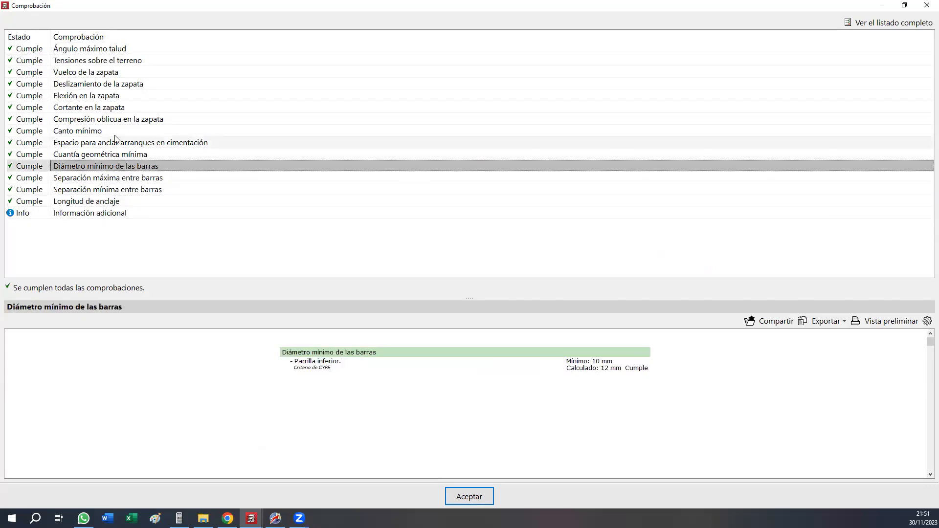
left_click(116, 131)
left_click(121, 107)
left_click(927, 5)
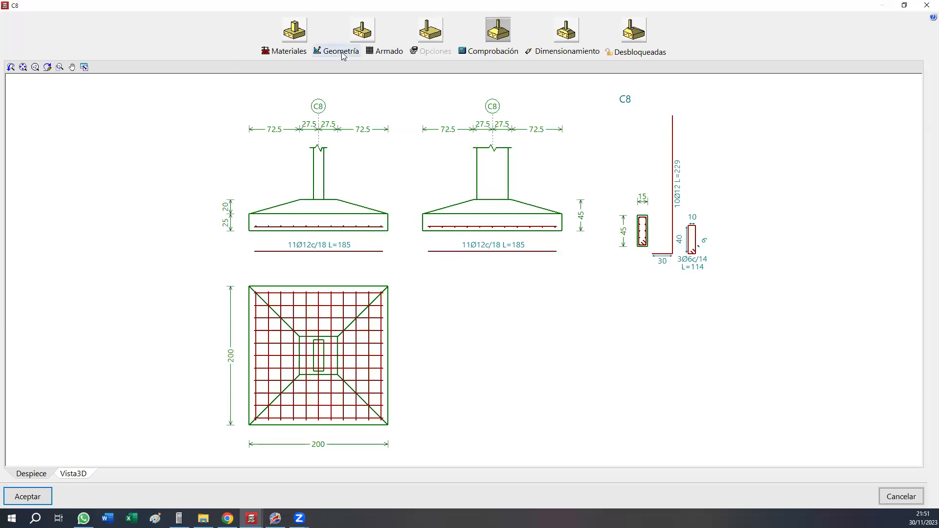
- Rerun the Rearmar dimensioning on the square sloped C8 footing
left_click(561, 52)
left_click(441, 263)
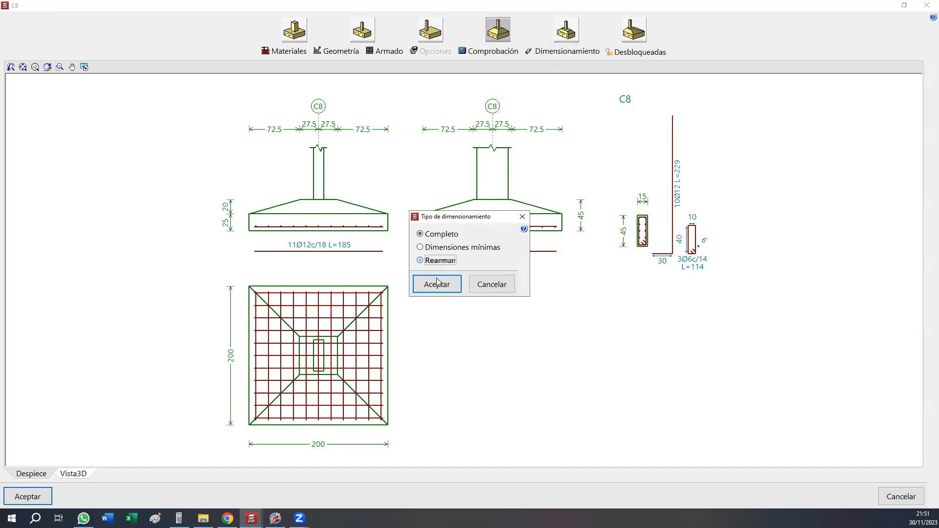
left_click(436, 283)
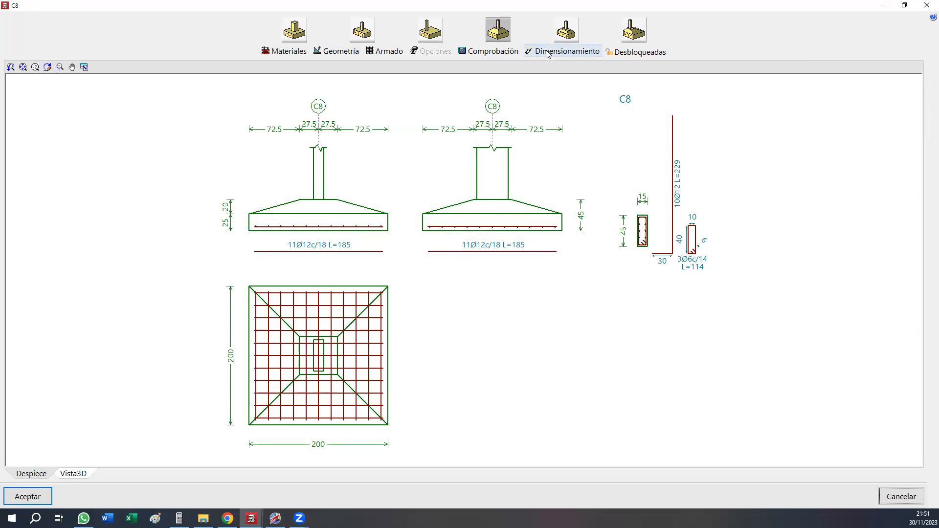
left_click(340, 52)
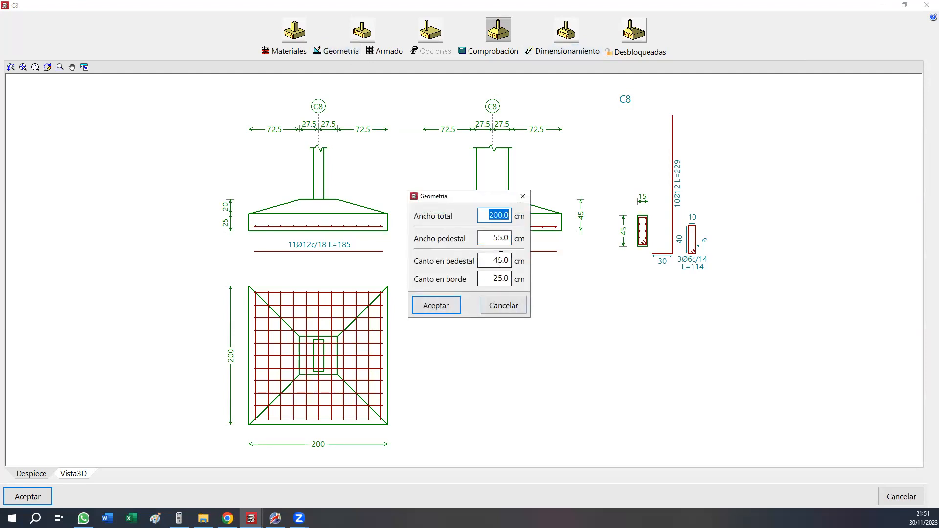
left_click(496, 308)
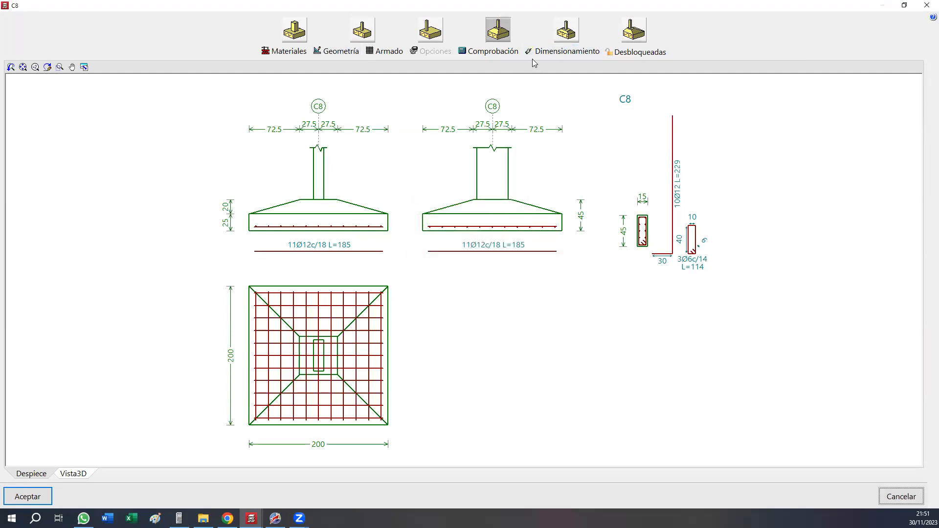
left_click(546, 53)
left_click(437, 262)
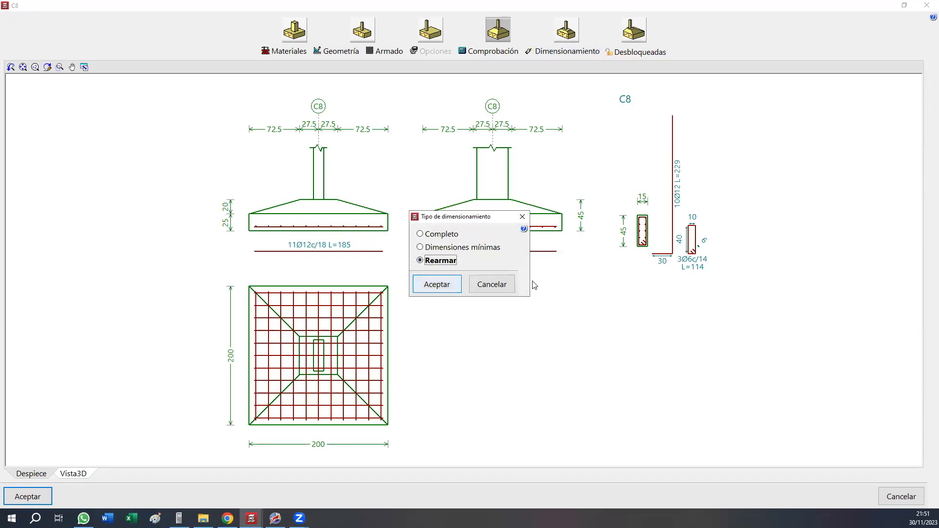
left_click(507, 289)
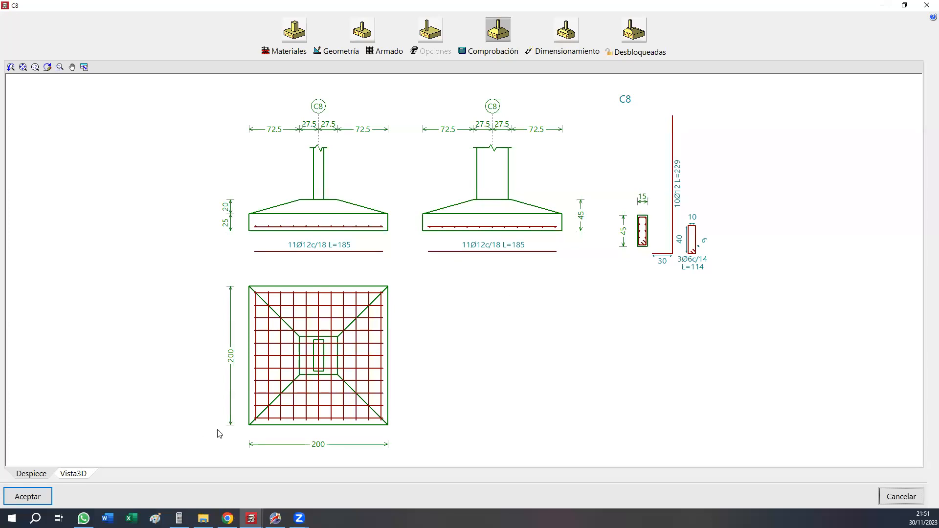
- Examine the C8 footing's plan view, focusing on the square pedestal around the column, and temporarily outline the pedestal area
scroll(219, 434, "up", 1)
scroll(318, 254, "up", 2)
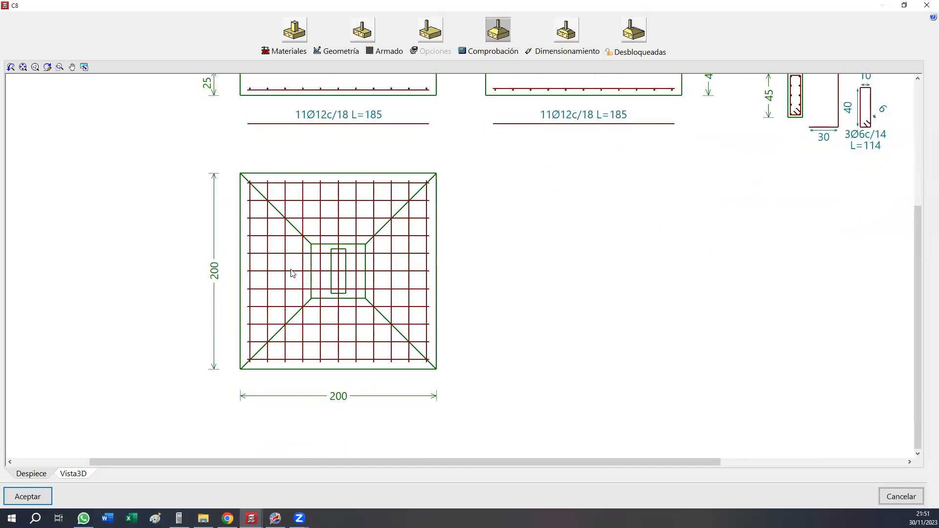
scroll(278, 274, "up", 1)
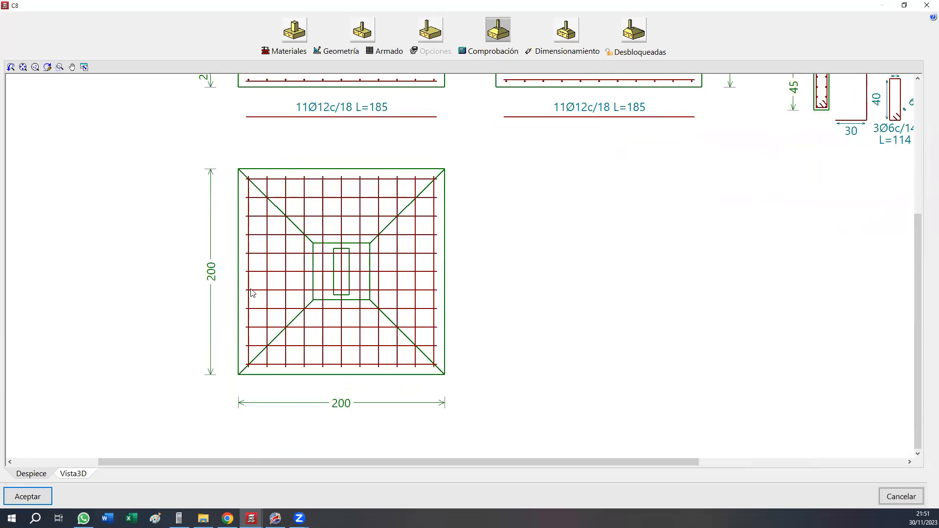
scroll(272, 281, "up", 1)
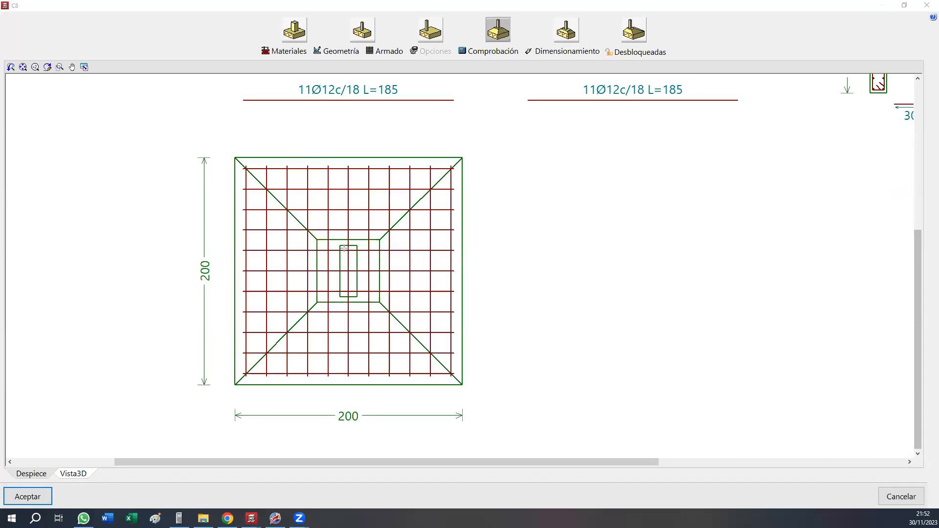
left_click(348, 303)
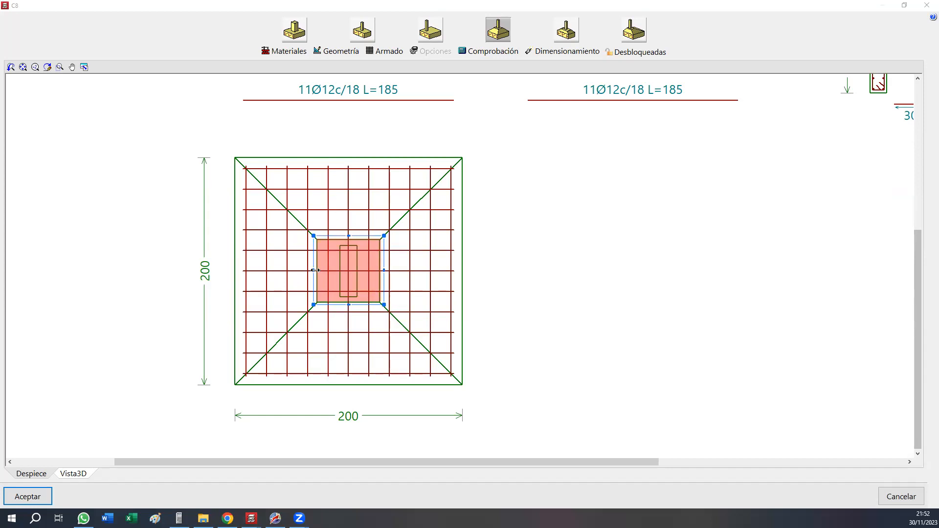
left_click_drag(320, 270, 361, 274)
left_click(525, 313)
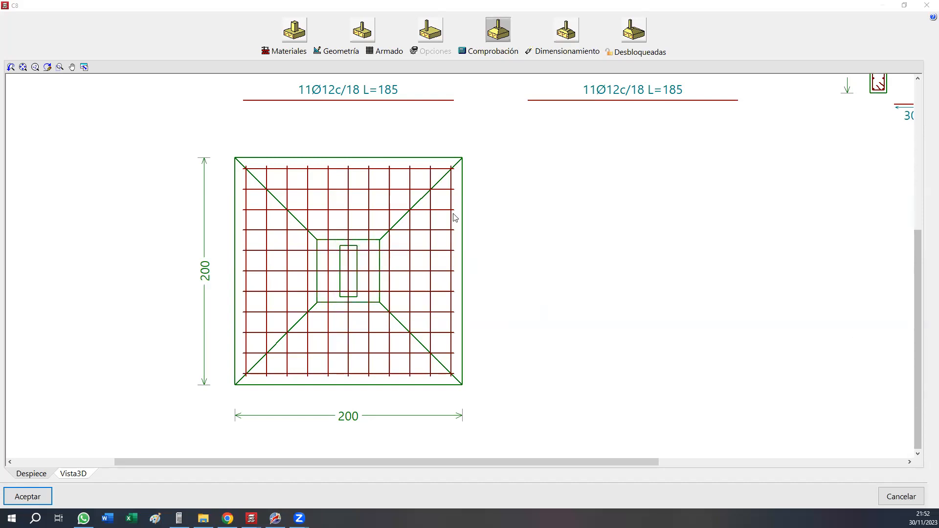
- Change C8 to the rectangular sloped footing type and dimension it with the Completo option
left_click(558, 36)
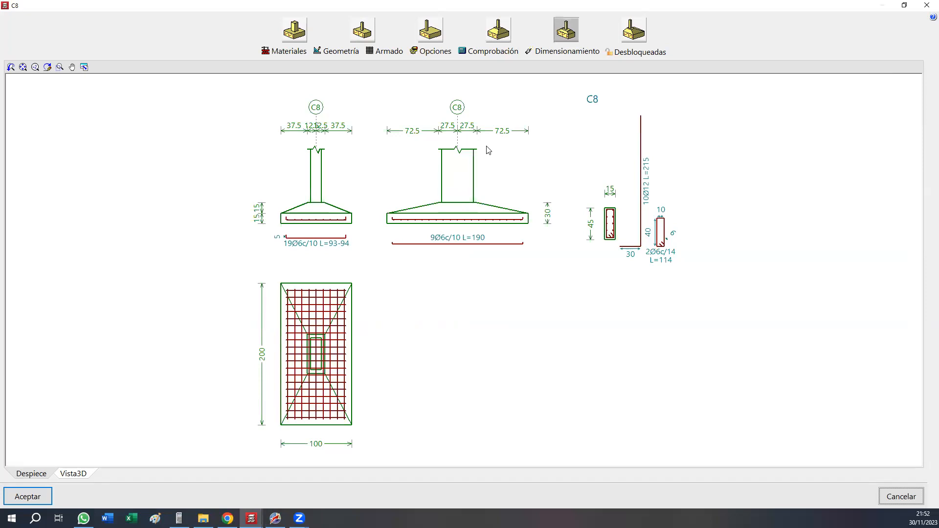
scroll(286, 369, "up", 4)
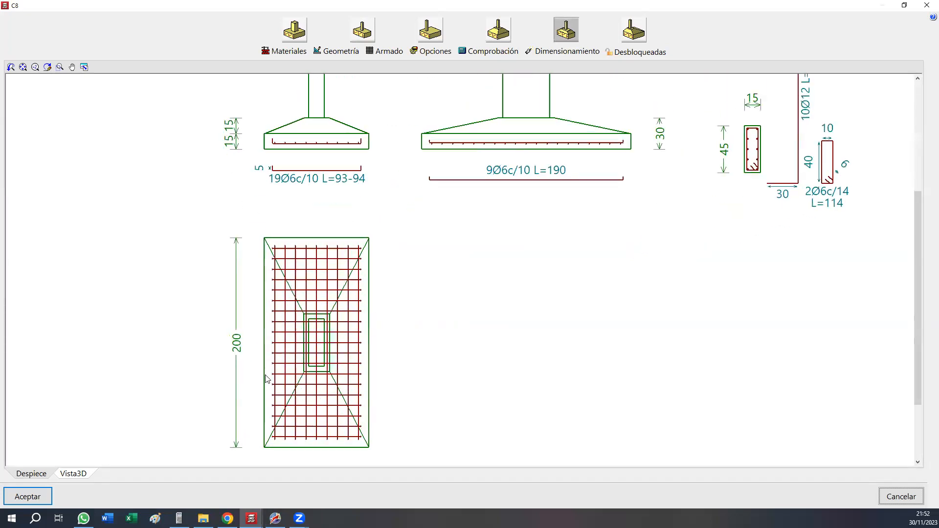
scroll(306, 367, "up", 4)
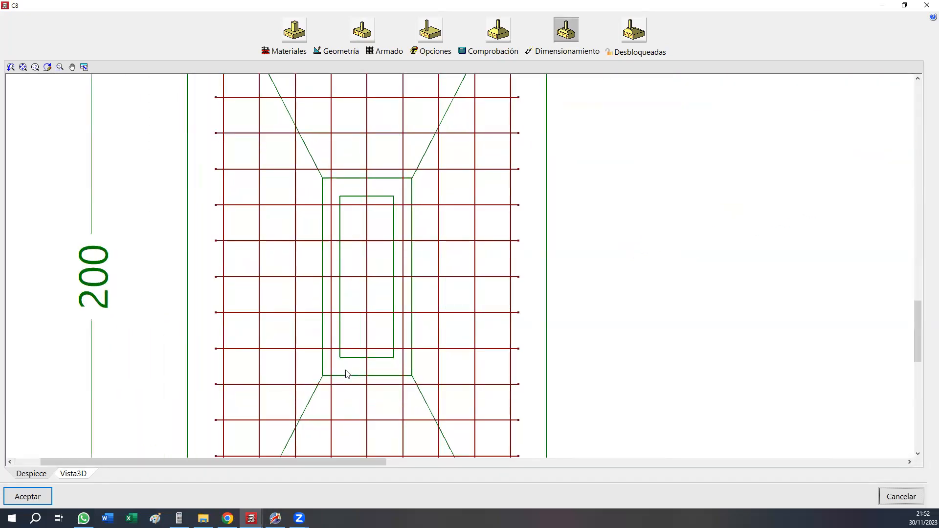
scroll(347, 374, "down", 5)
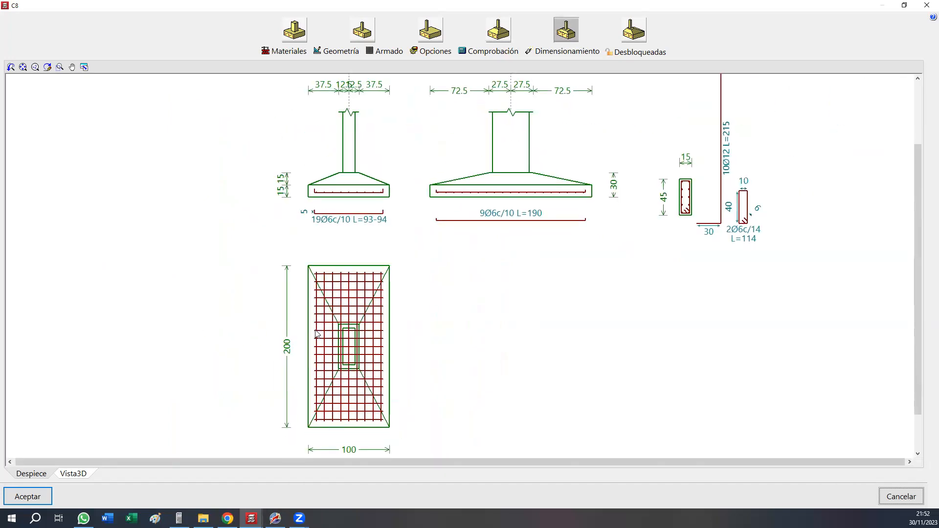
left_click(551, 49)
left_click(436, 285)
- Set the rectangular sloped C8 footing's X and Y widths to 200 cm each
scroll(407, 313, "up", 2)
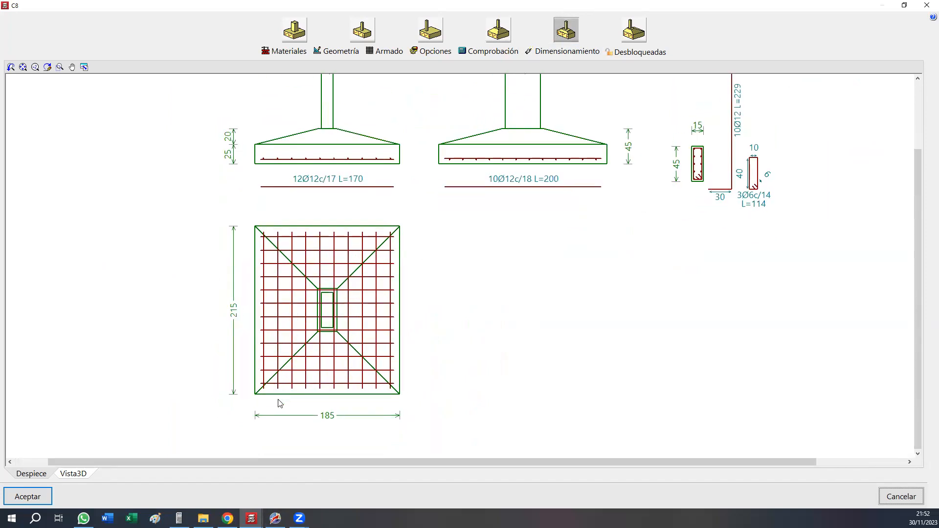
middle_click_drag(322, 346, 337, 331)
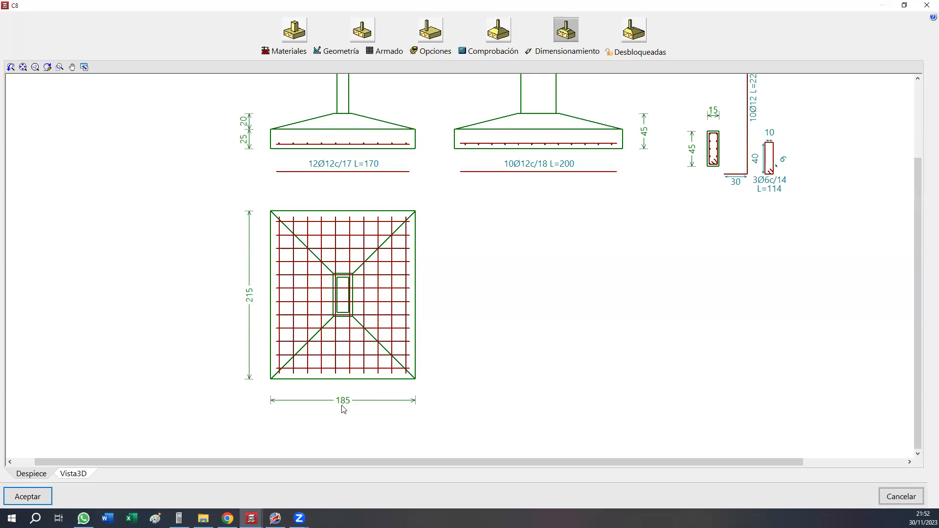
left_click(331, 53)
type("200")
key("Tab")
type("20")
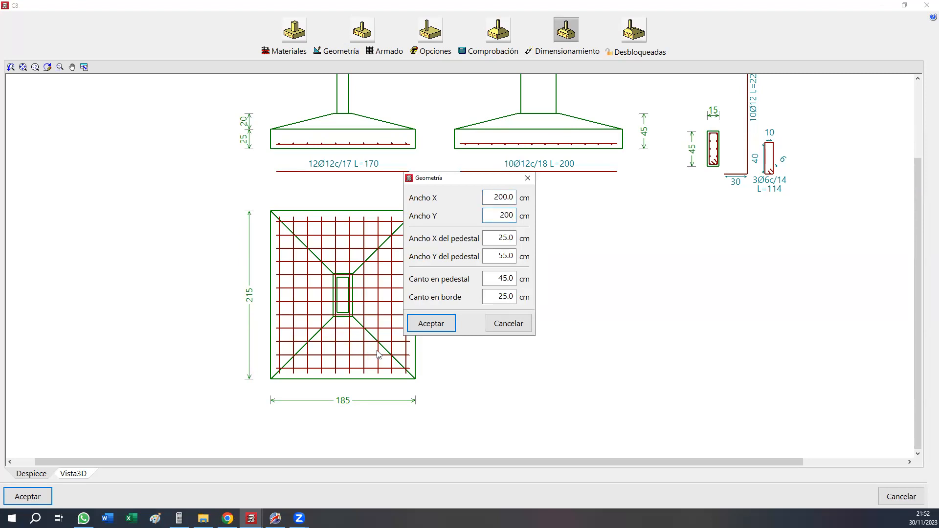
left_click(483, 285)
left_click(453, 323)
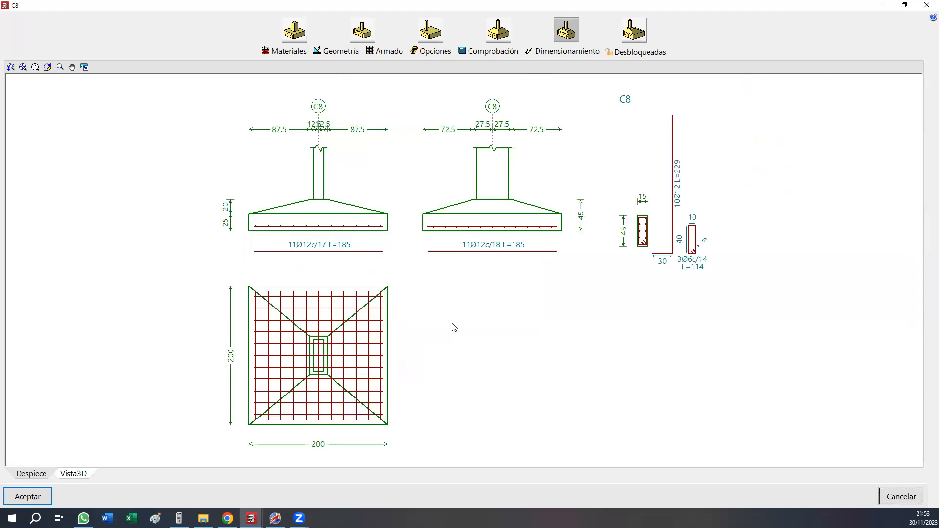
- Redesign the rectangular-pedestal C8 footing's reinforcement for the 200 by 200 cm base with the Rearmar dimensioning type
scroll(337, 317, "up", 1)
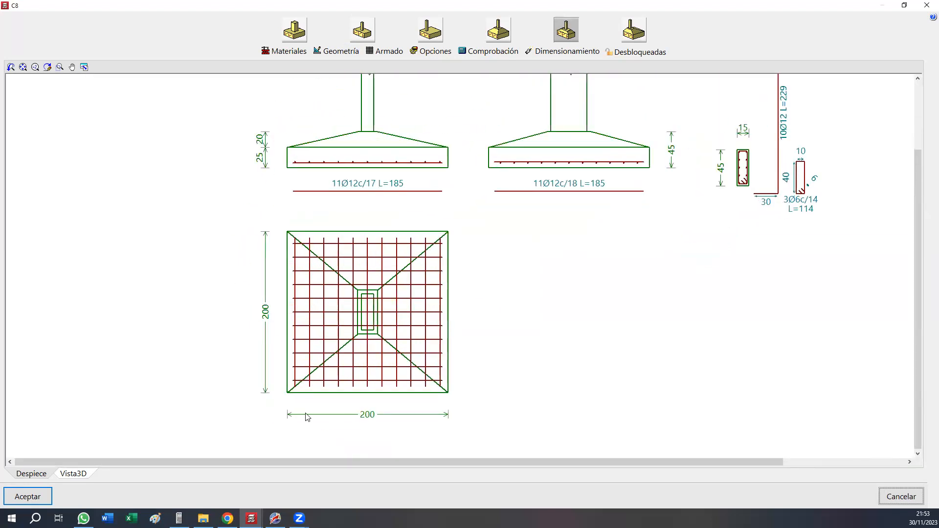
scroll(308, 417, "up", 1)
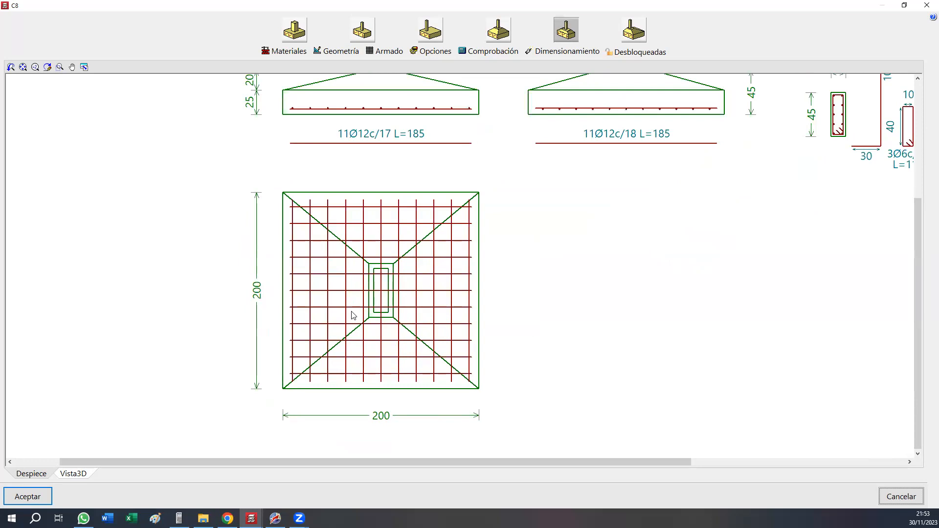
scroll(382, 311, "down", 2)
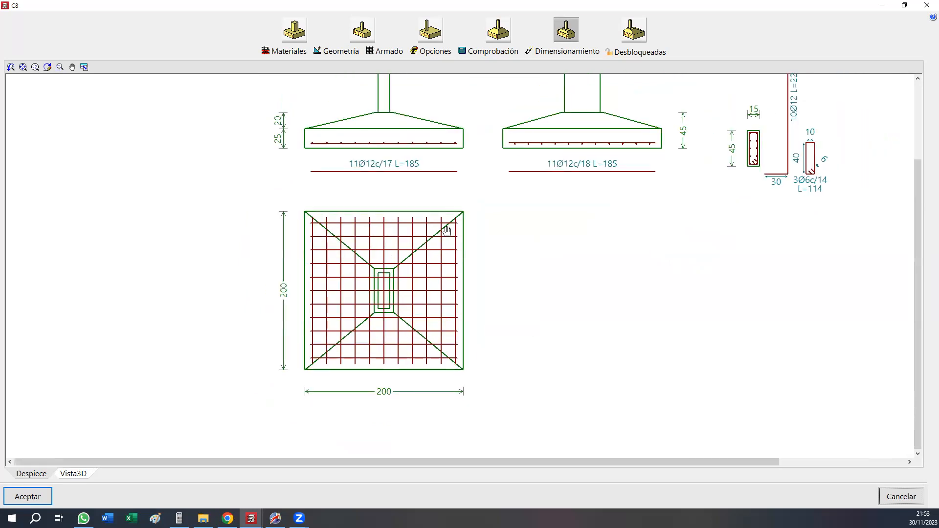
middle_click_drag(437, 251, 434, 233)
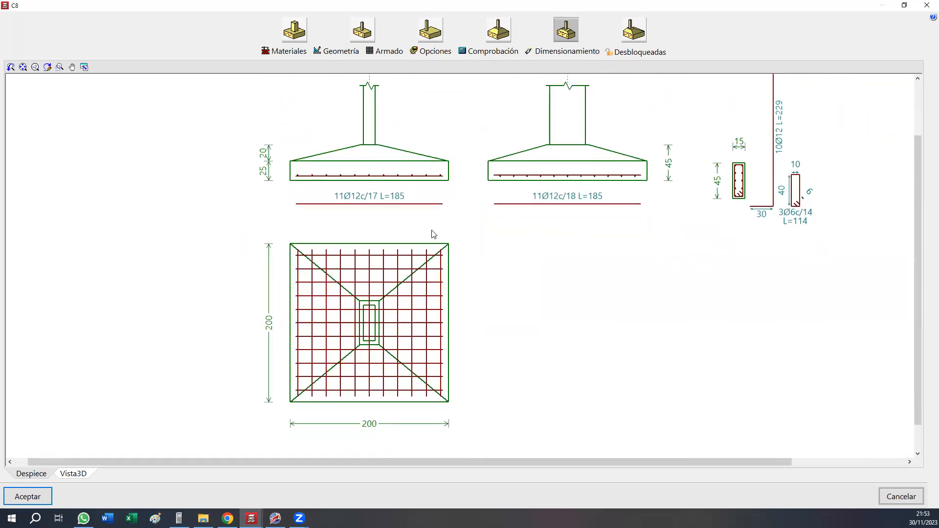
left_click(544, 54)
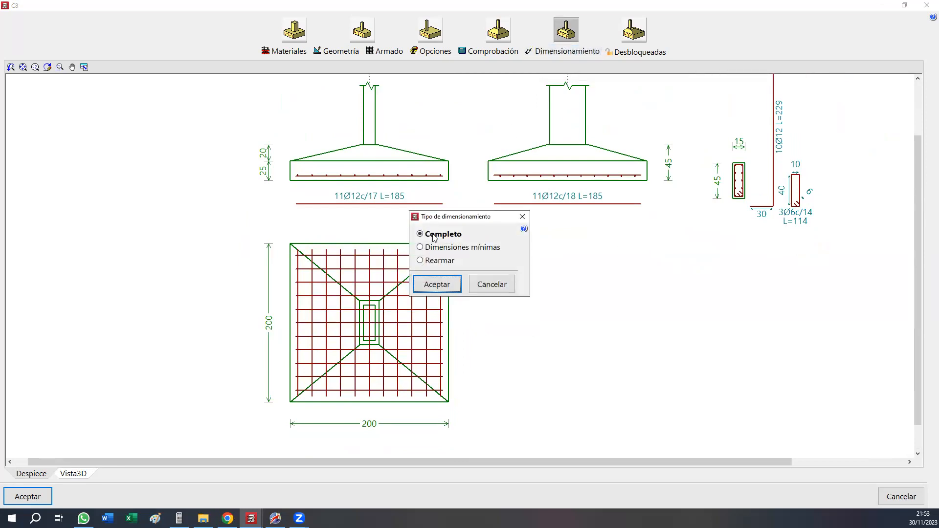
left_click(439, 262)
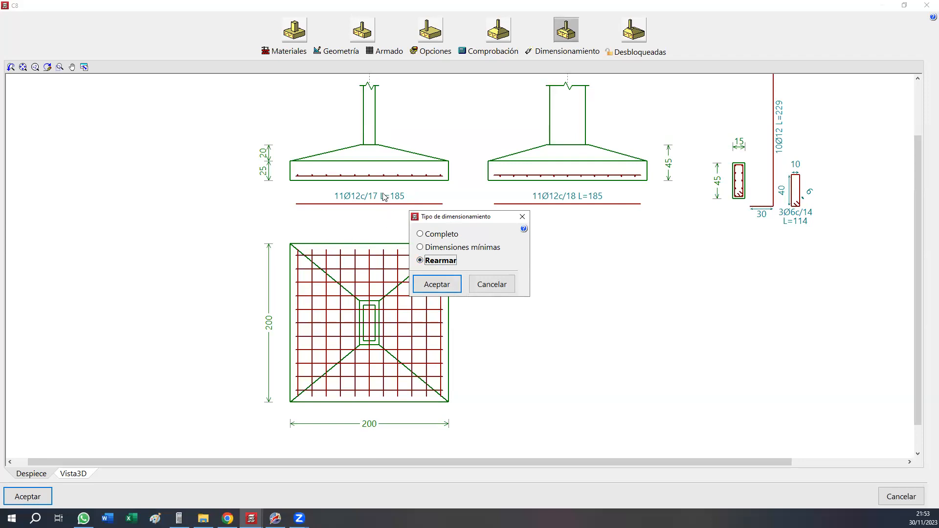
left_click(440, 288)
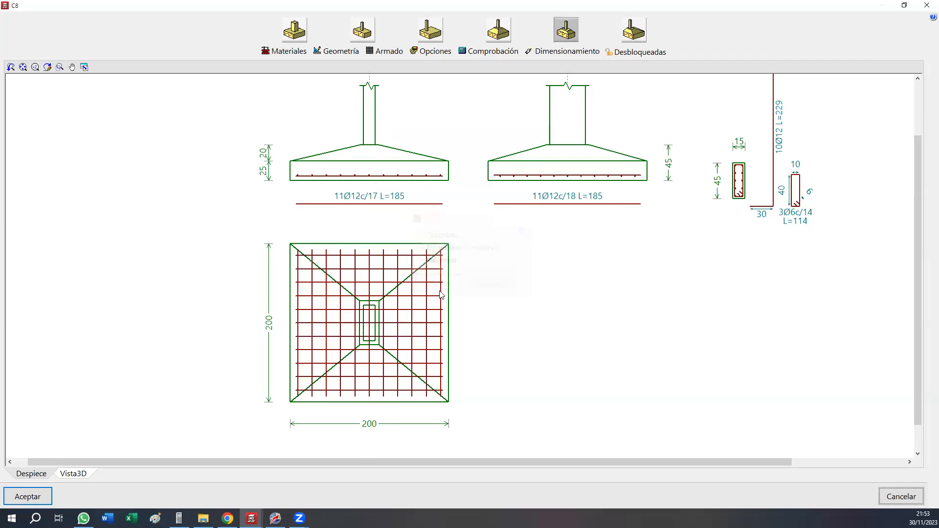
- Review the redesigned C8 footing's checks for soil stresses, sliding, flexure, oblique compression and minimum bar spacing
scroll(410, 267, "up", 1)
mouse_move(412, 272)
middle_mouse_down()
mouse_move(422, 259)
mouse_move(364, 281)
mouse_move(500, 168)
middle_mouse_up()
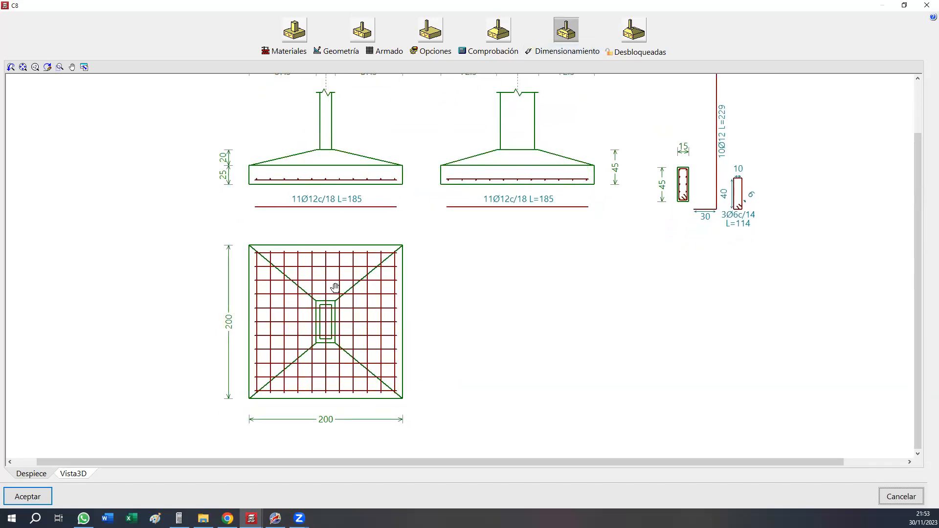
left_click(476, 53)
left_click(131, 60)
left_click(129, 84)
left_click(131, 96)
left_click(139, 119)
left_click(166, 190)
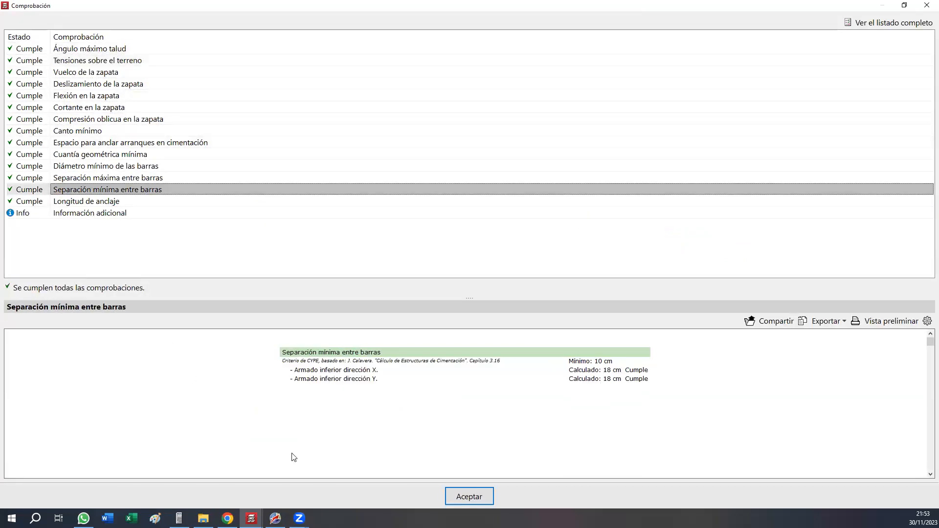
- Lock the redesigned C8 footing's dimensions and reinforcement and accept its edit
key("Return")
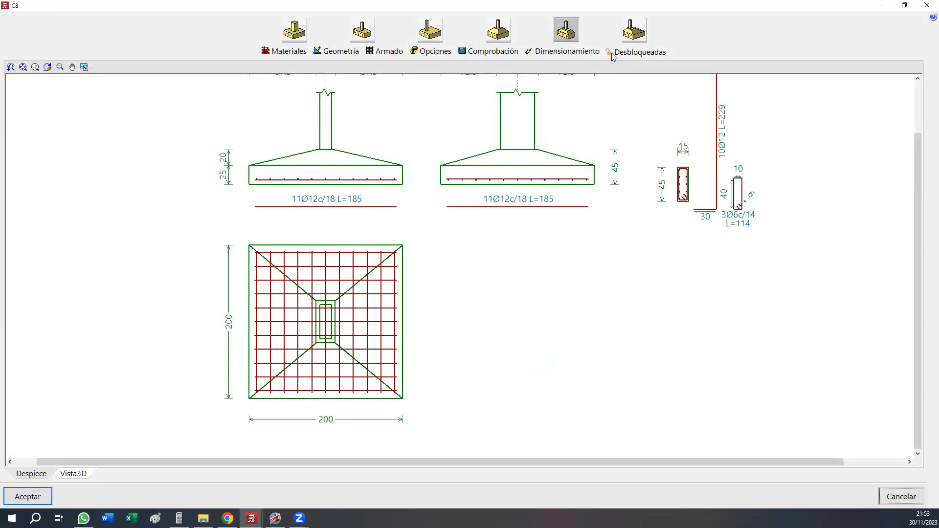
left_click(27, 497)
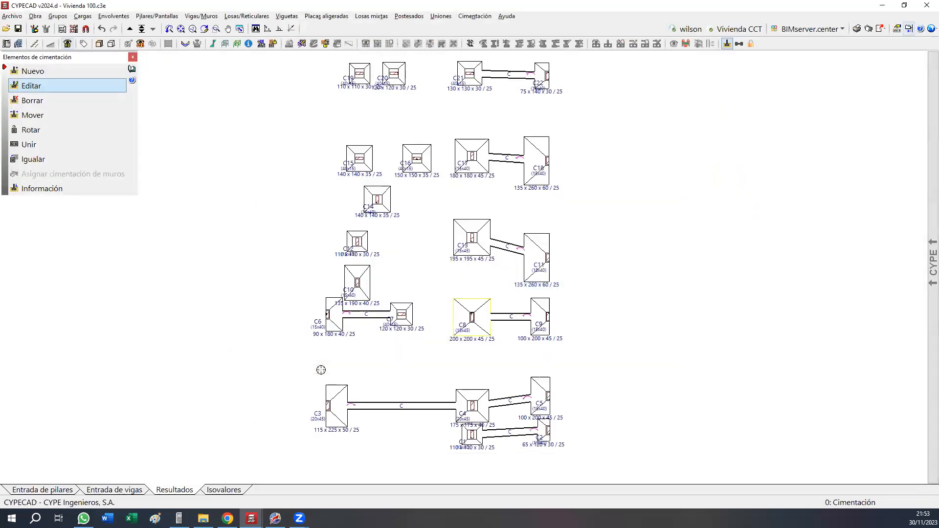
- Assign the C8 footing's characteristics to the C13 footing with Igualar
scroll(462, 337, "up", 5)
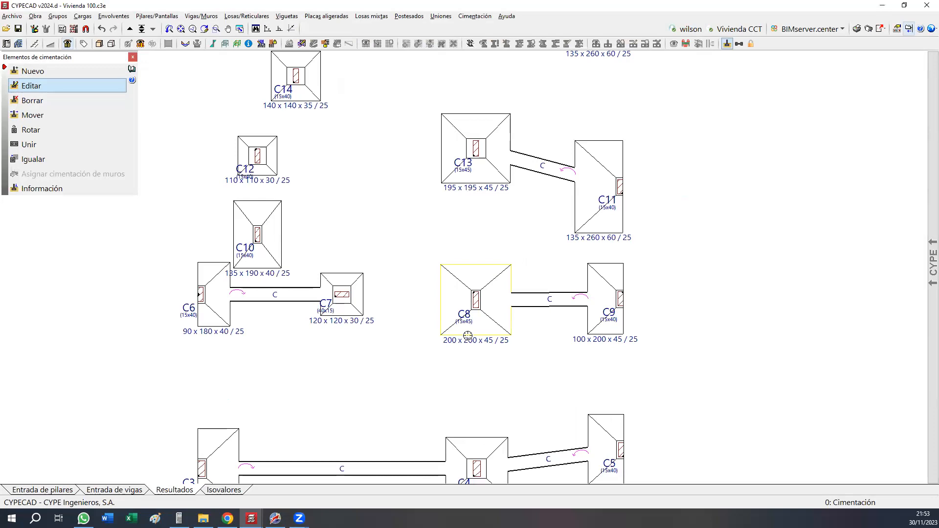
middle_click_drag(458, 339, 460, 366)
scroll(453, 402, "up", 2)
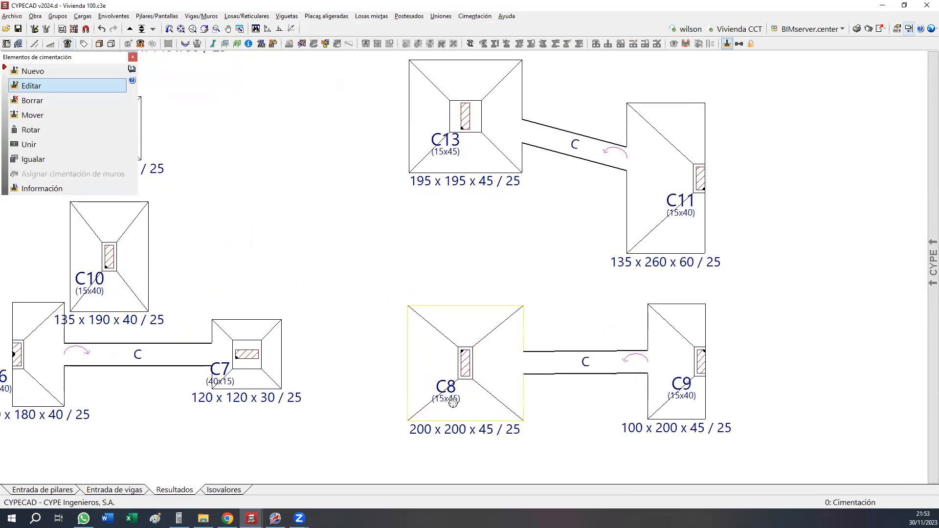
middle_click_drag(453, 150, 451, 170)
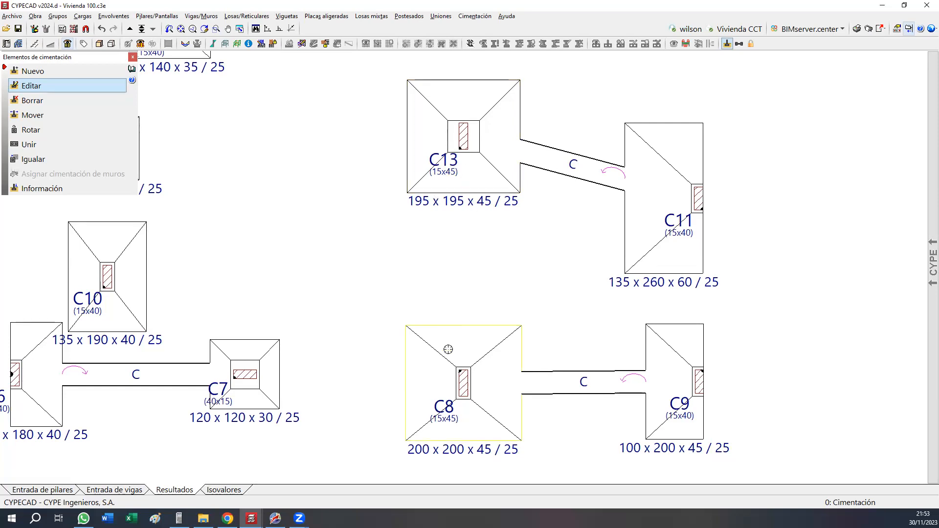
scroll(447, 425, "up", 1)
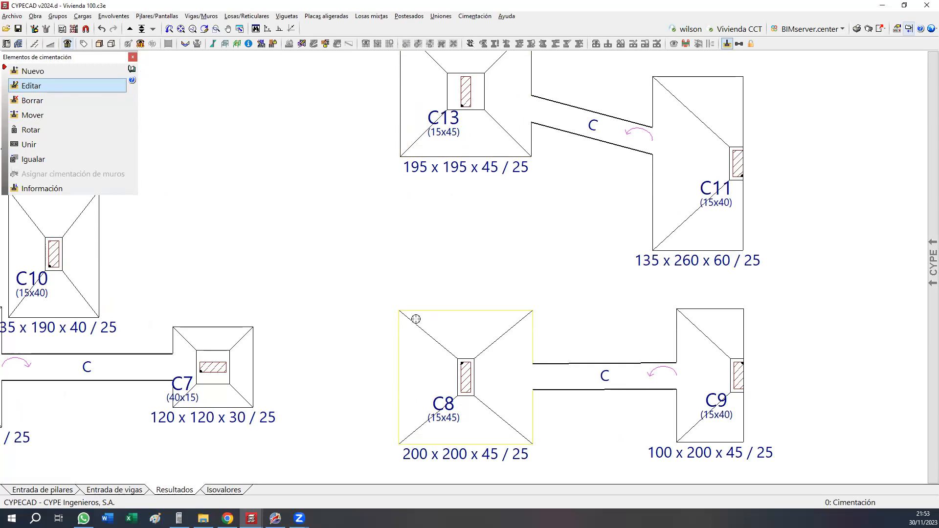
scroll(416, 318, "down", 3)
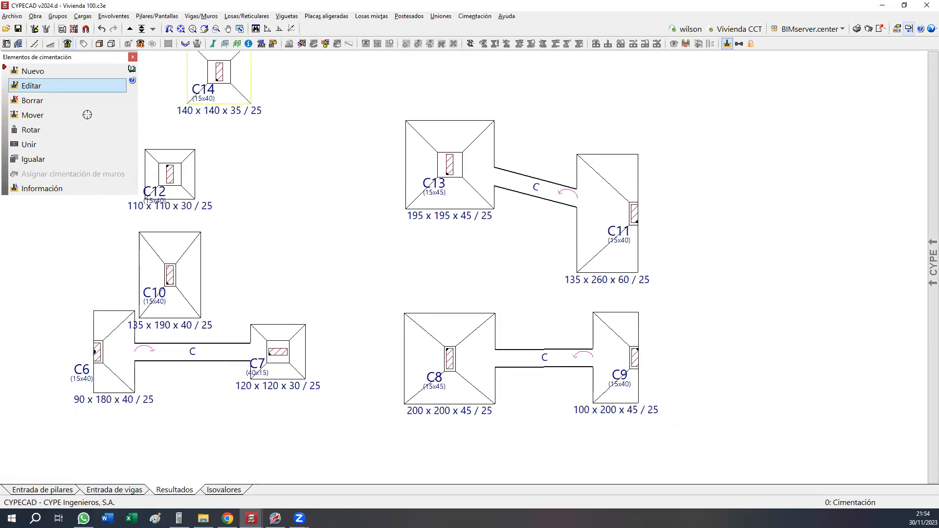
left_click(36, 158)
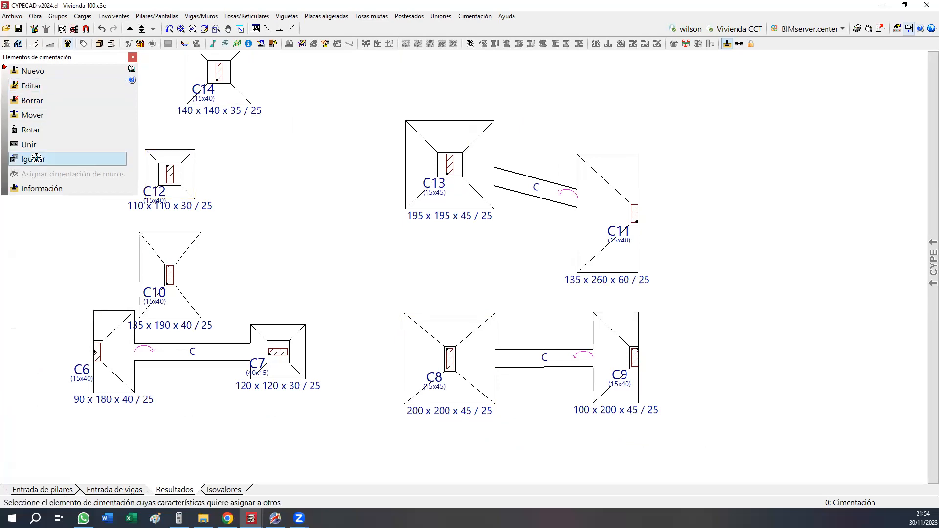
left_click(448, 329)
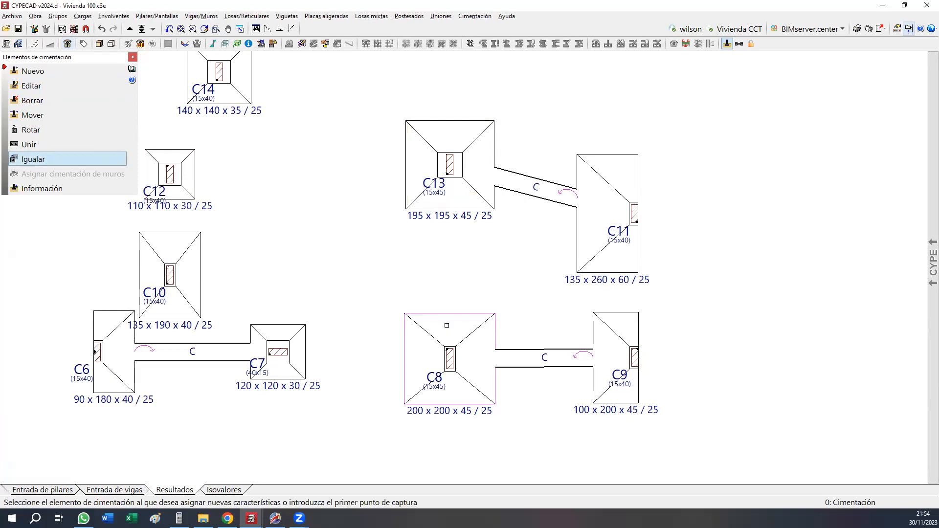
left_click(458, 202)
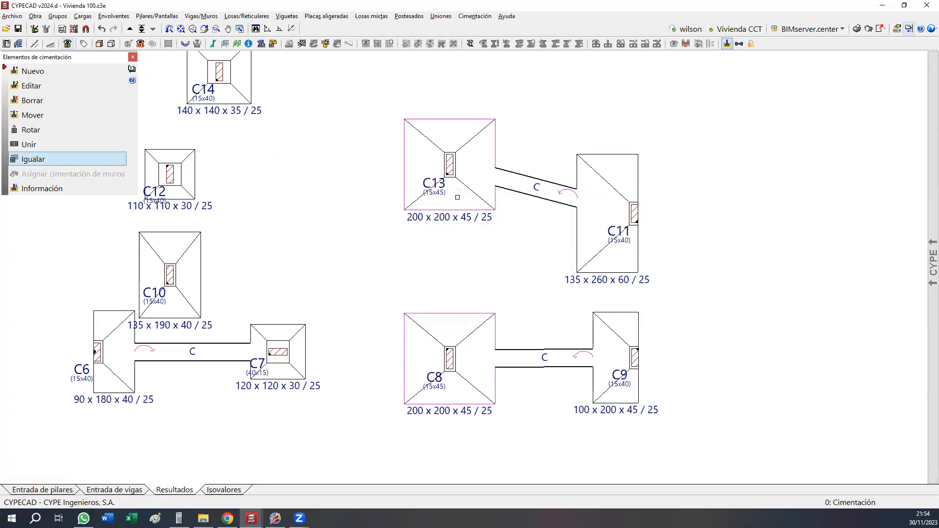
- Verify the matched C13 footing's design checks, then lock its dimensions and reinforcement and accept the edit
scroll(421, 273, "up", 2)
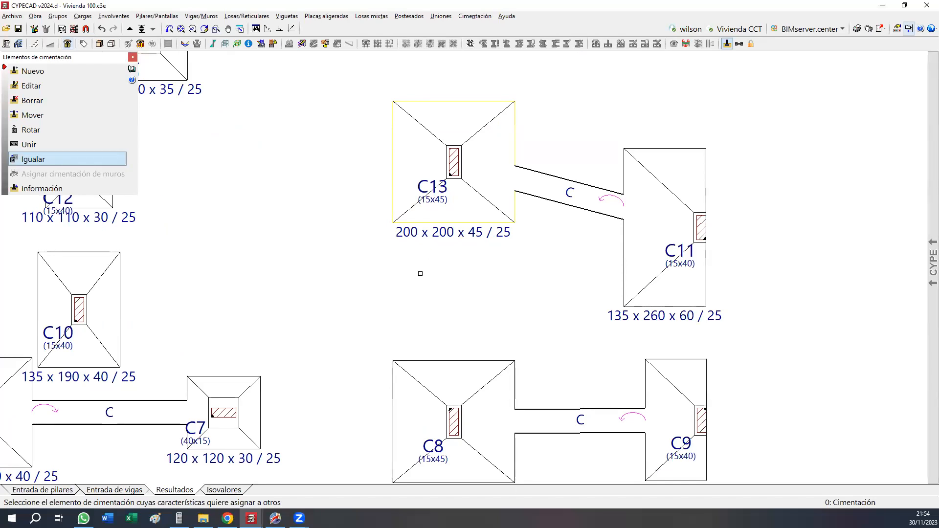
left_click(43, 84)
left_click(447, 169)
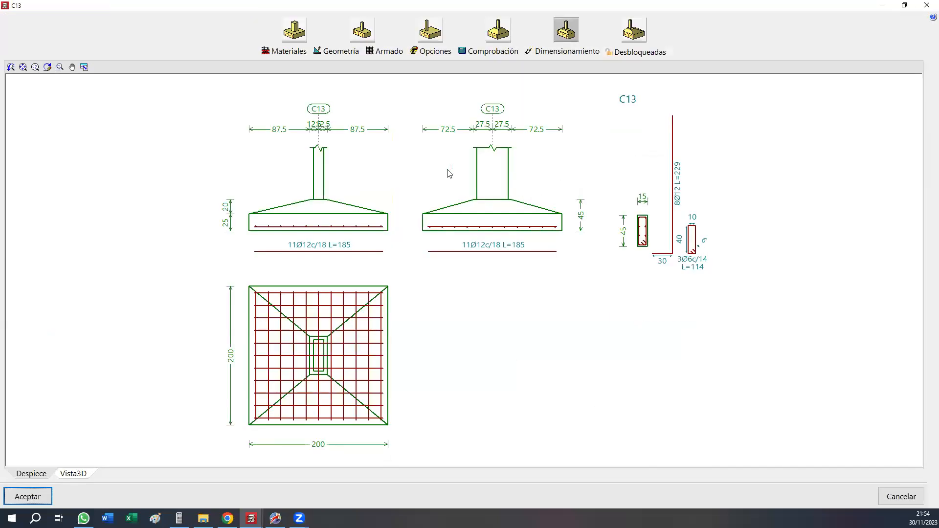
left_click(468, 52)
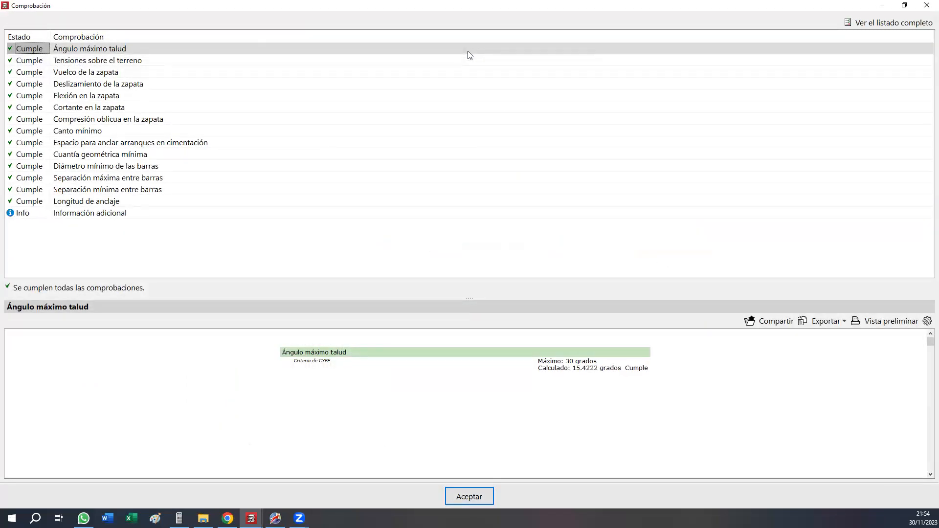
left_click(458, 497)
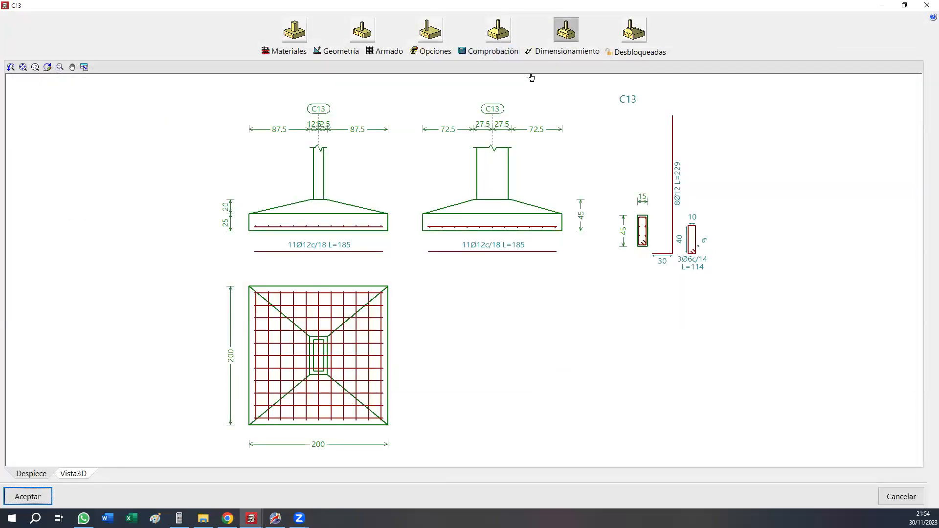
left_click(618, 52)
left_click(19, 497)
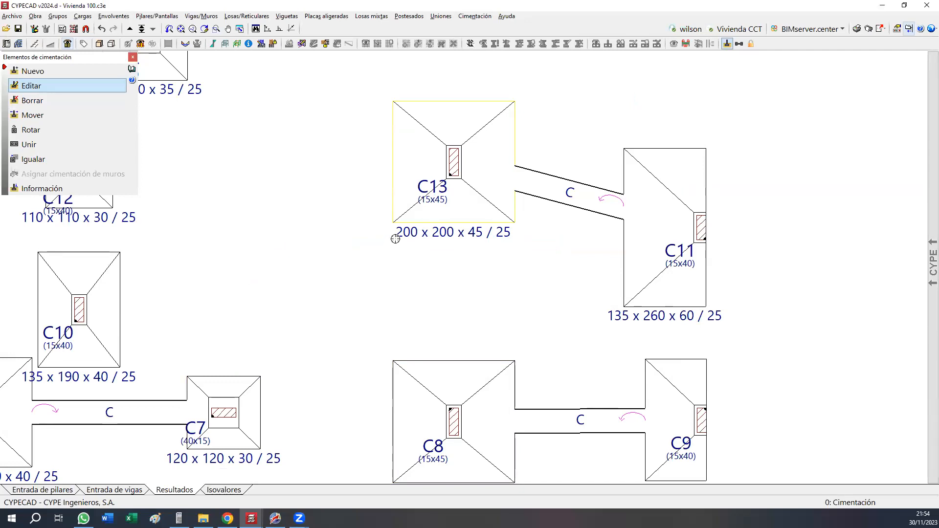
- Examine the sizes of the other footings in the foundation plan, from C14 and C15 down to C1, for similar groups
scroll(395, 239, "down", 4)
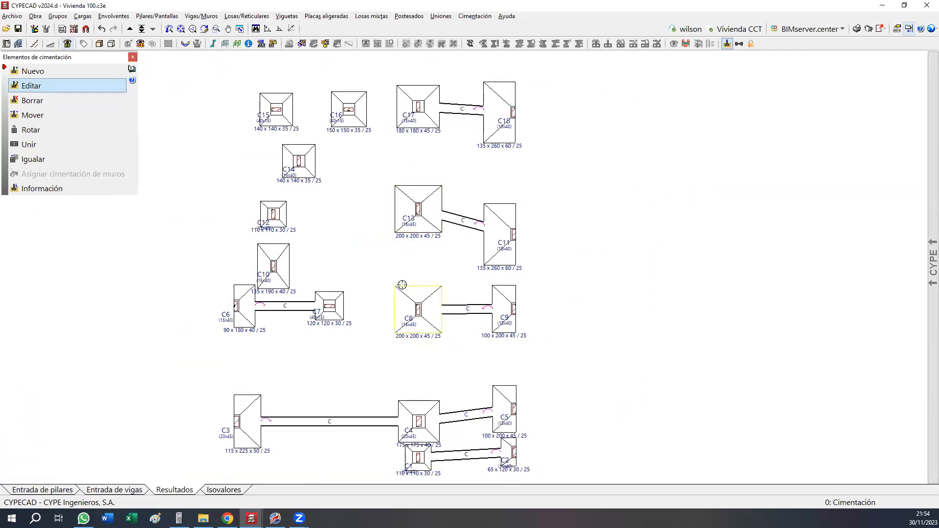
middle_click_drag(405, 253, 416, 276)
scroll(250, 131, "up", 1)
scroll(250, 132, "up", 2)
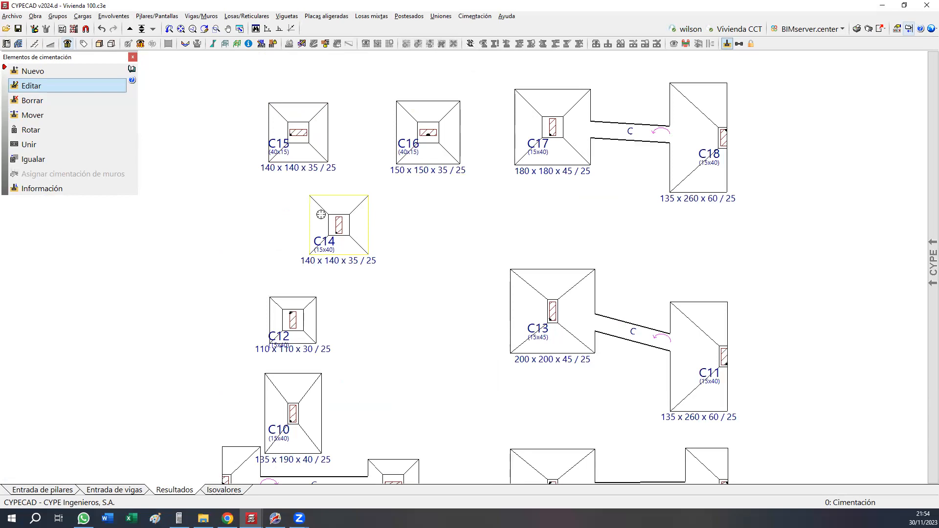
scroll(362, 154, "up", 1)
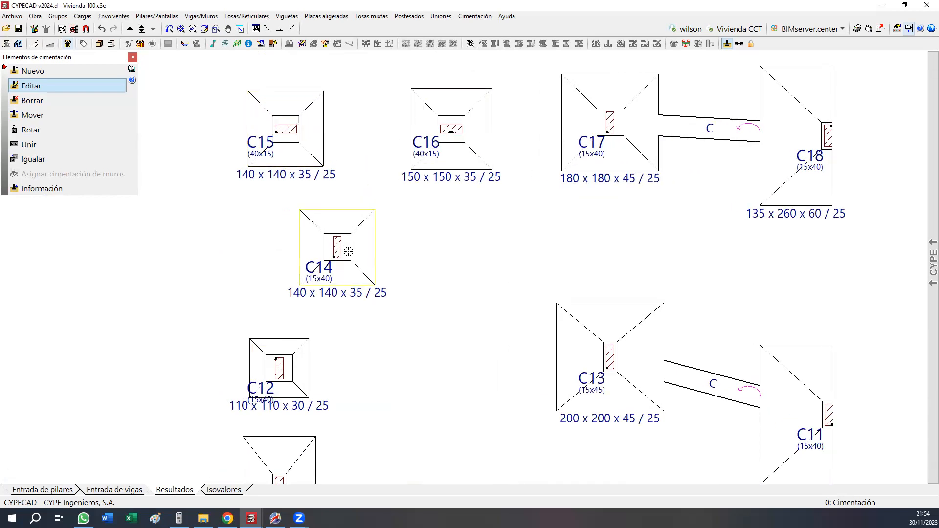
scroll(294, 161, "down", 2)
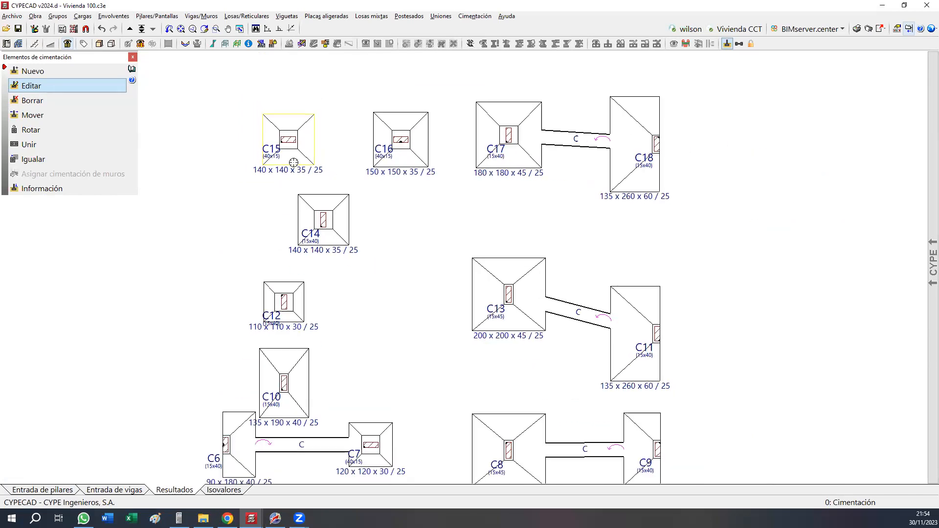
middle_click_drag(325, 251, 339, 106)
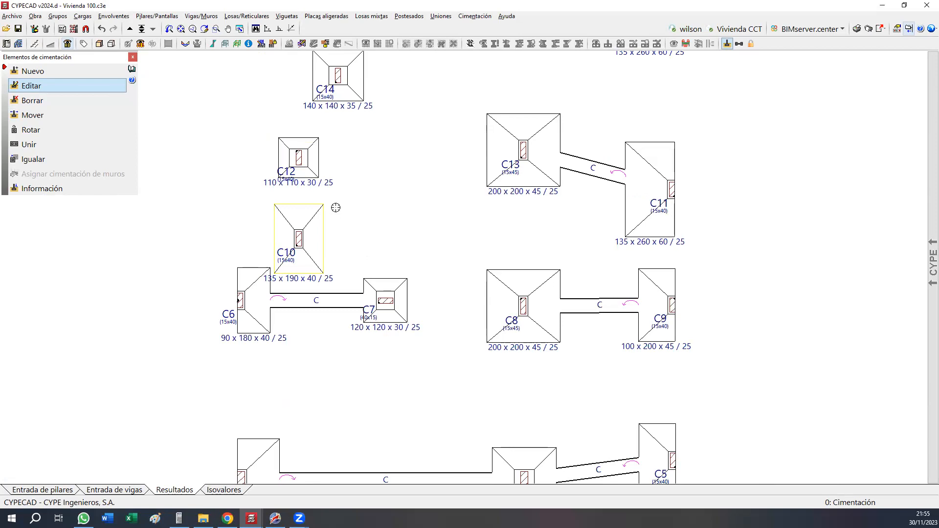
middle_click_drag(367, 269, 371, 172)
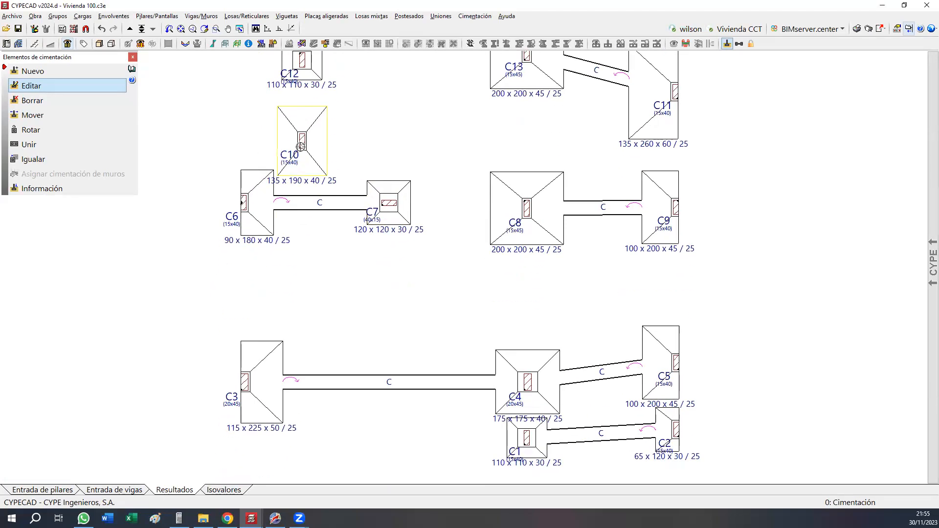
middle_click_drag(492, 359, 388, 209)
scroll(407, 241, "up", 4)
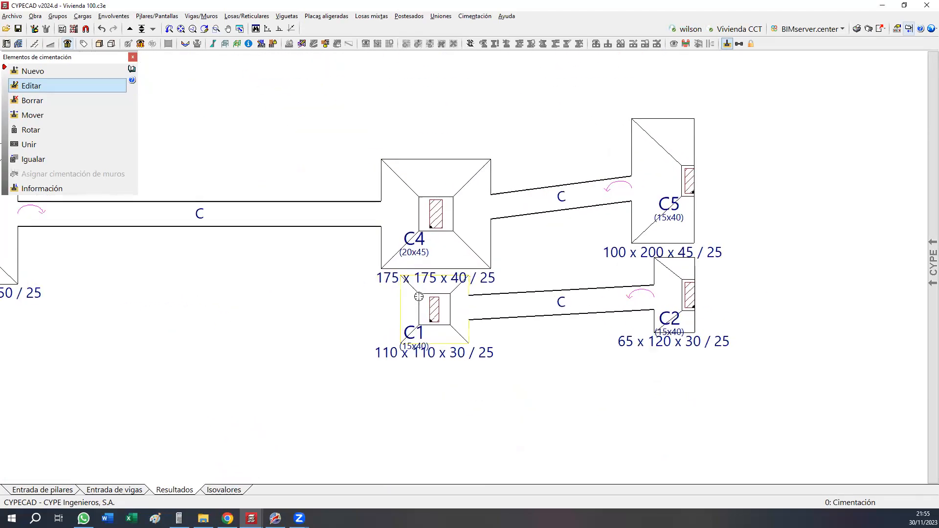
scroll(419, 297, "up", 1)
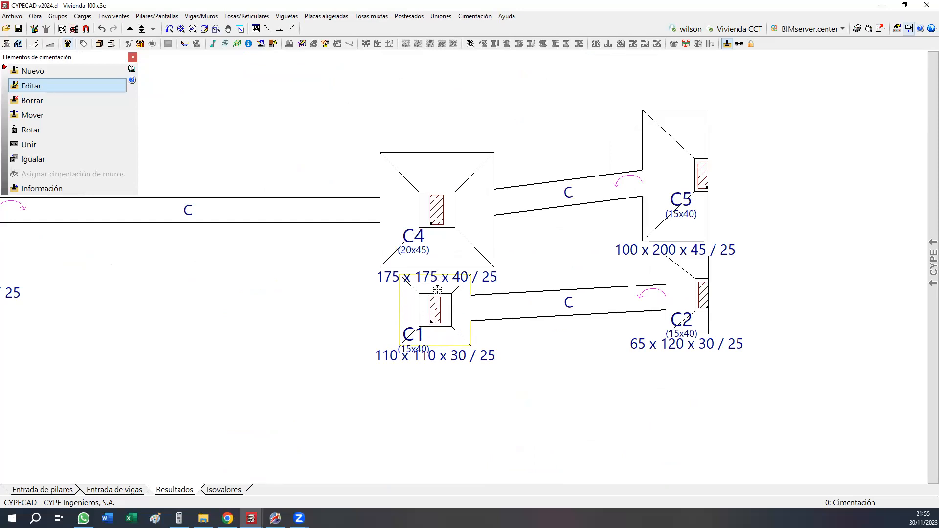
scroll(438, 290, "down", 4)
middle_click_drag(476, 150, 499, 357)
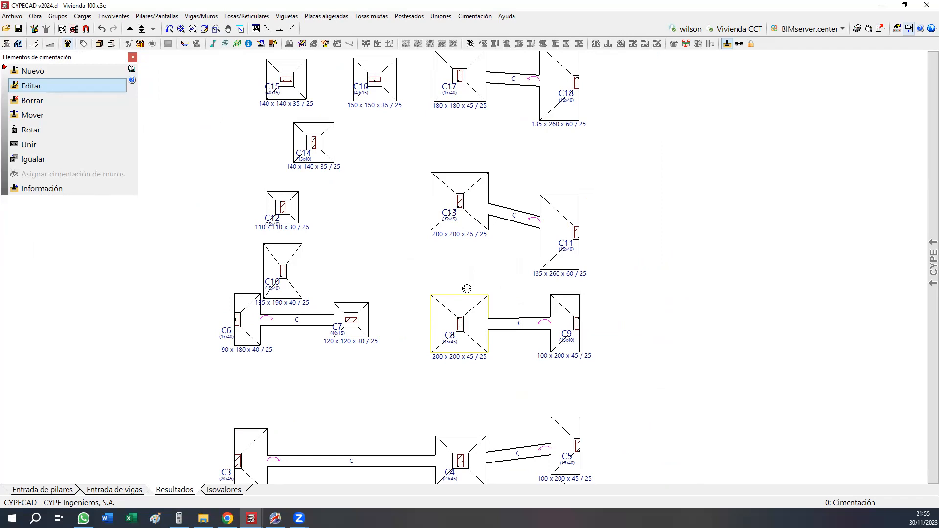
scroll(465, 271, "down", 1)
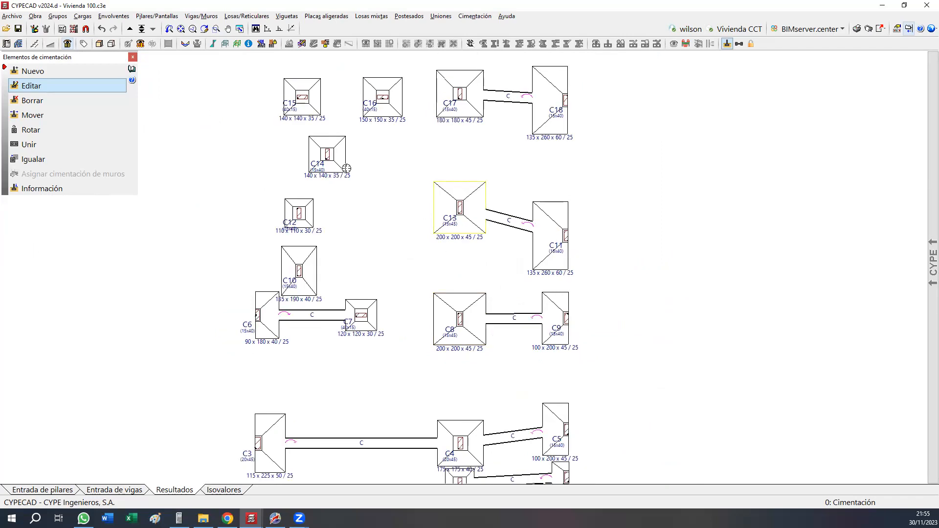
- Review which footings and beams are locked with Bloquear dimensiones y armaduras, leaving the assignments as they are
left_click(479, 17)
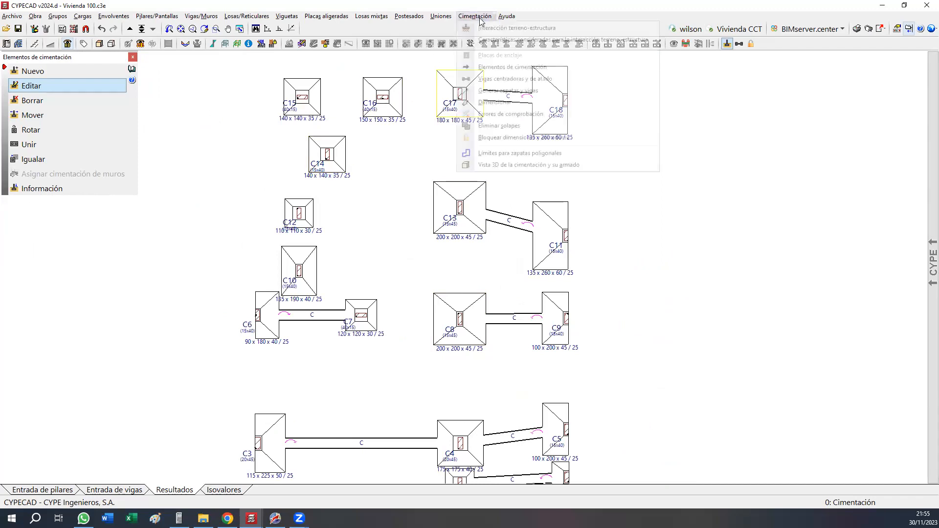
left_click(525, 139)
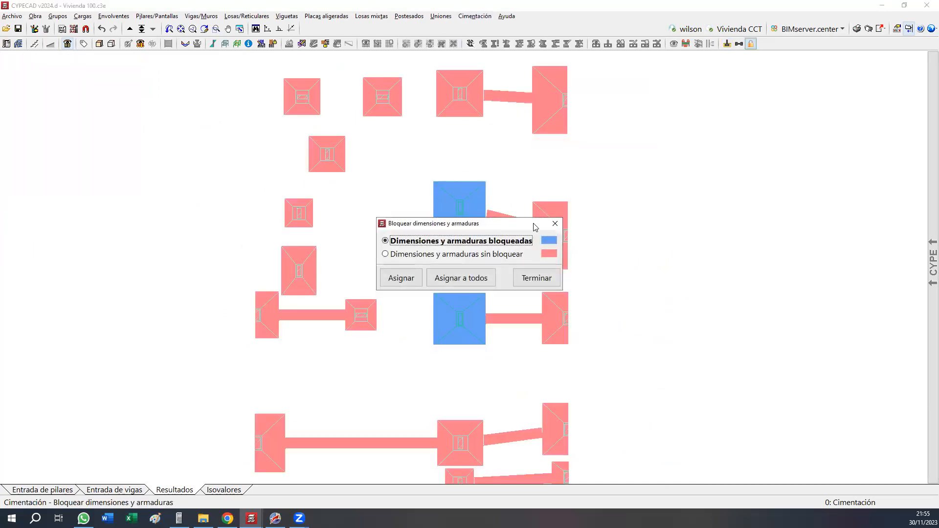
left_click_drag(536, 228, 787, 69)
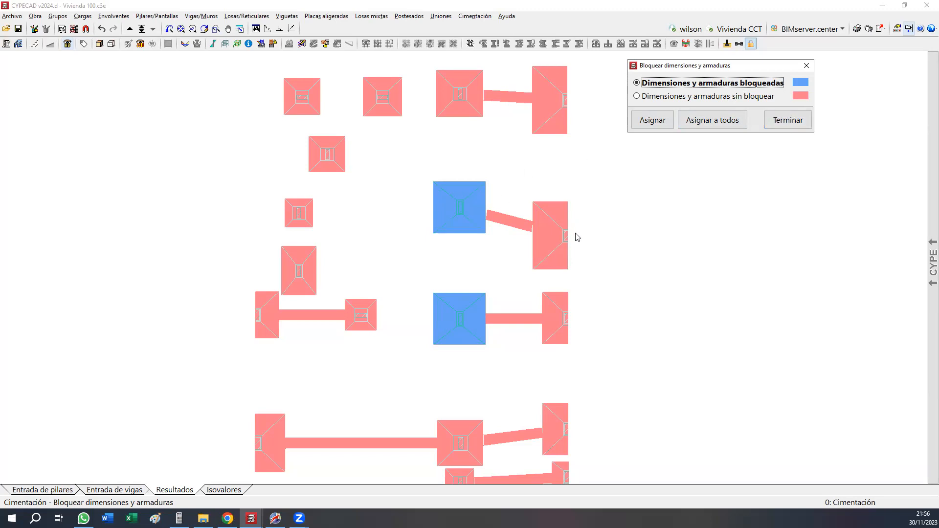
left_click(797, 125)
- Open the building's 3D view and show the Derecho side elevation close up on the footings
middle_click_drag(532, 305, 542, 262)
middle_click_drag(444, 267, 447, 360)
middle_click_drag(451, 229, 460, 129)
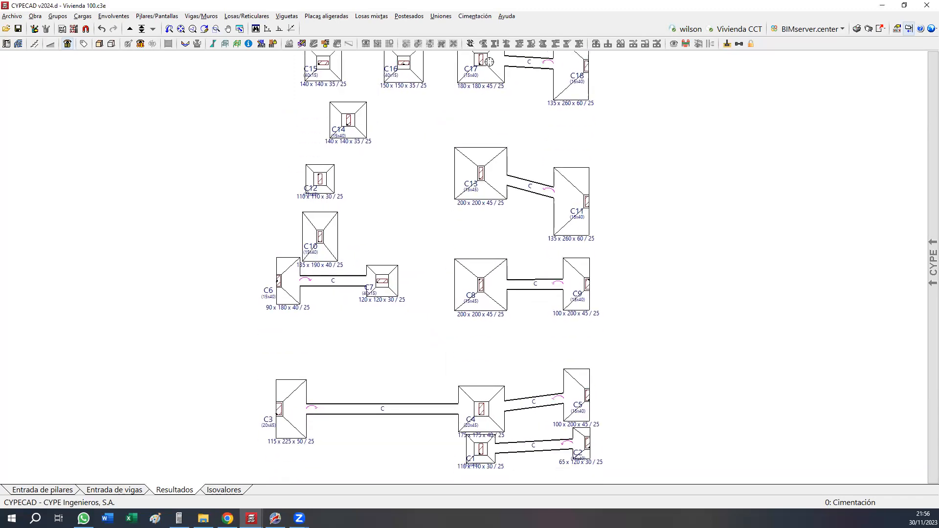
scroll(474, 220, "down", 2)
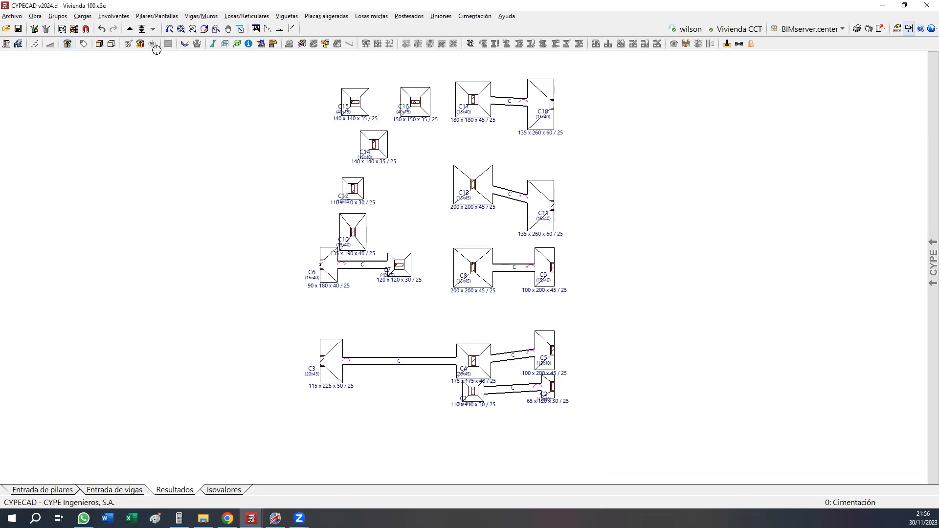
left_click(90, 195)
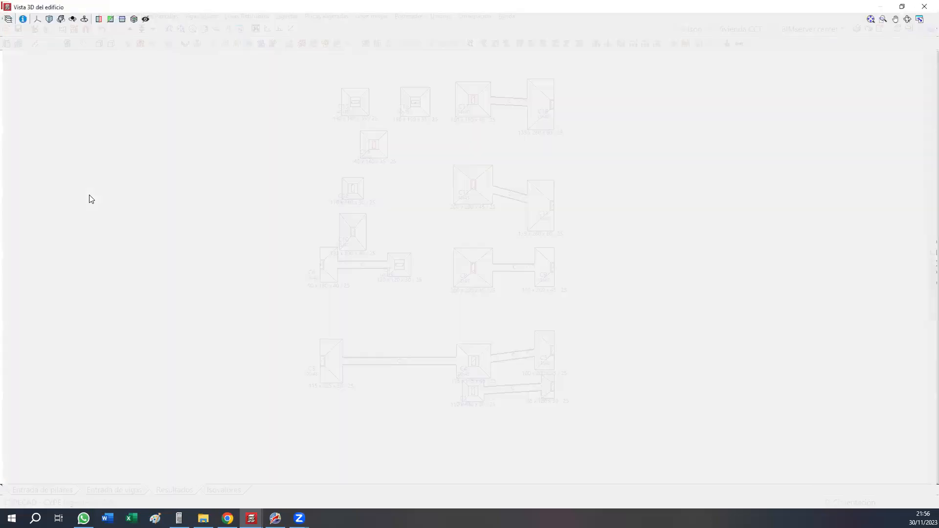
left_click(47, 18)
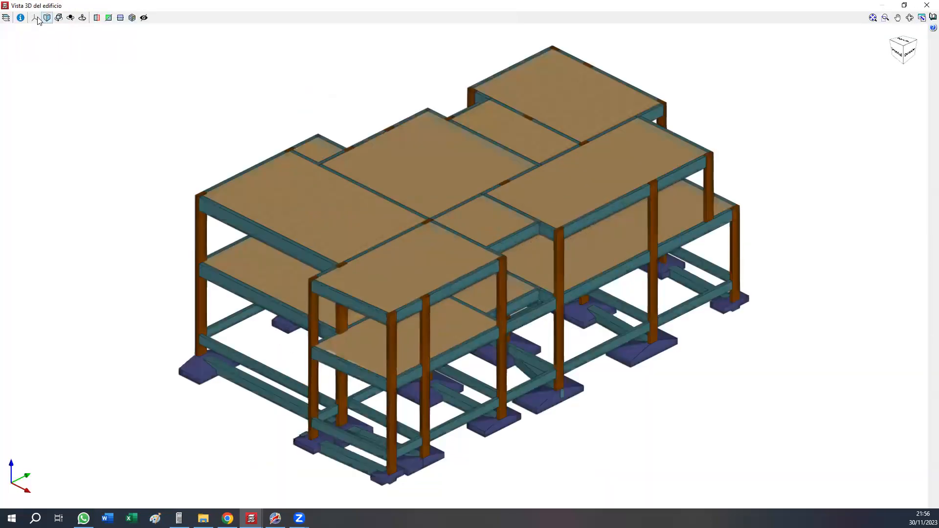
left_click(35, 18)
left_click(57, 33)
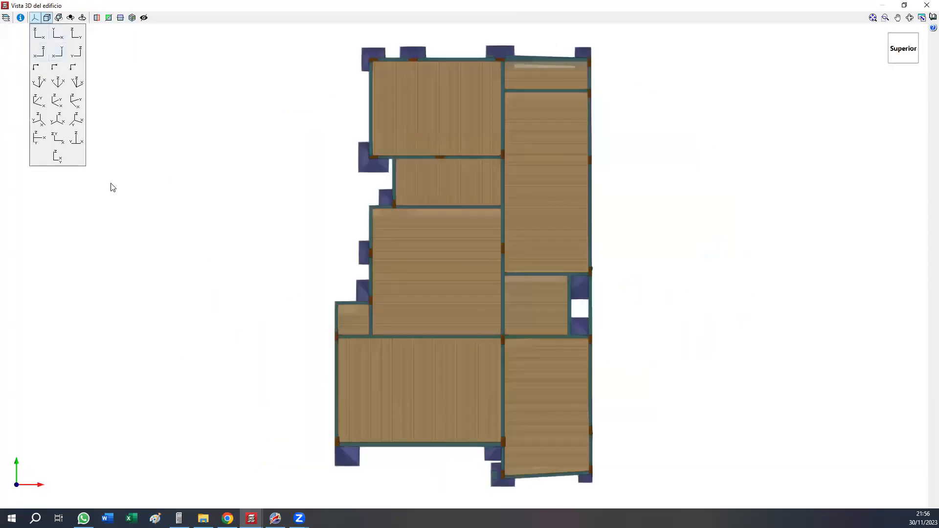
left_click(76, 34)
scroll(425, 431, "up", 4)
scroll(406, 420, "up", 1)
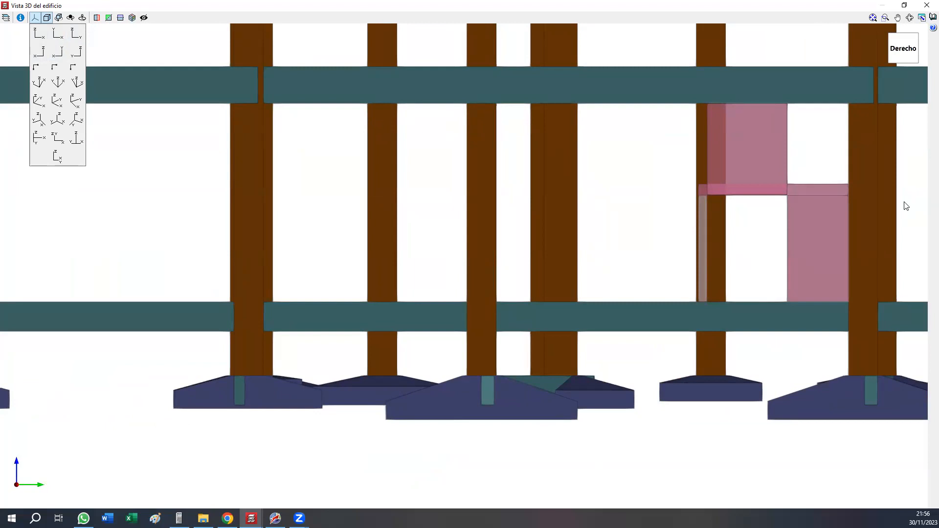
- Draw a red horizontal annotation line across the footing bases in the side elevation
left_click(812, 410)
left_click(129, 409)
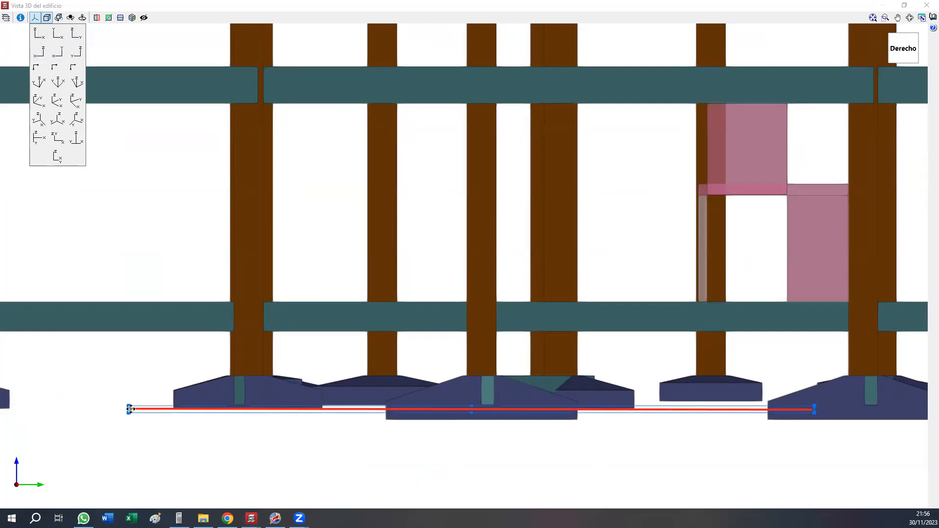
left_click(112, 377)
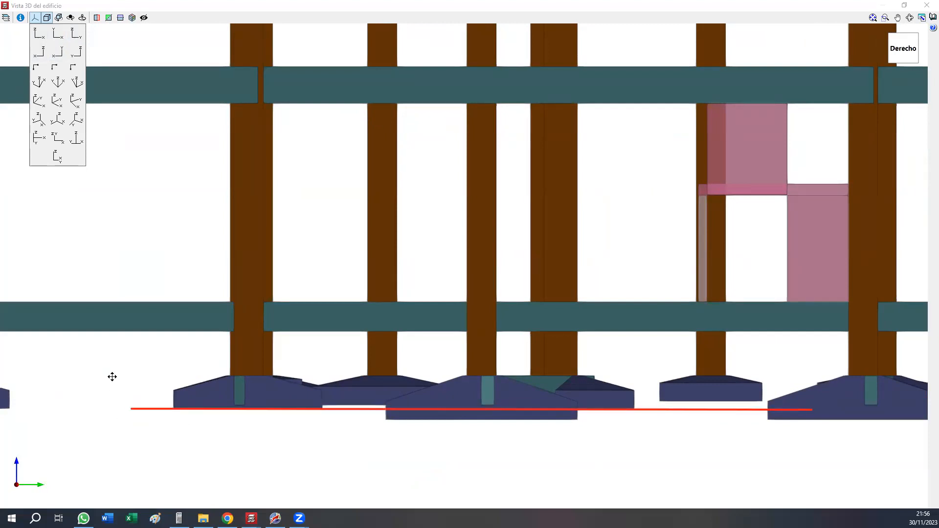